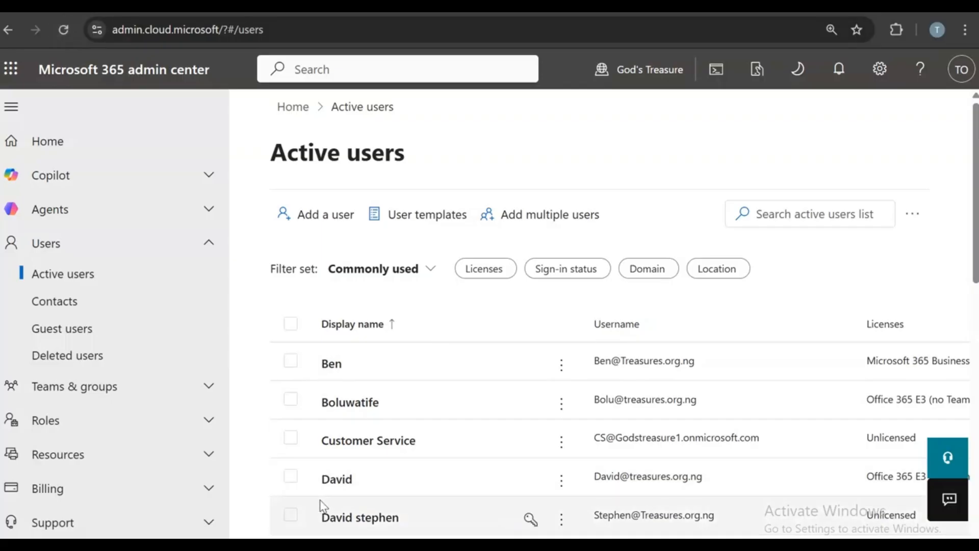
- Open the Exchange admin center from Admin centers in the Microsoft 365 admin center navigation
{"action": "scroll", "coordinate": [87, 439], "scroll_direction": "down", "scroll_amount": 7}
{"action": "scroll", "coordinate": [87, 441], "scroll_direction": "down", "scroll_amount": 6}
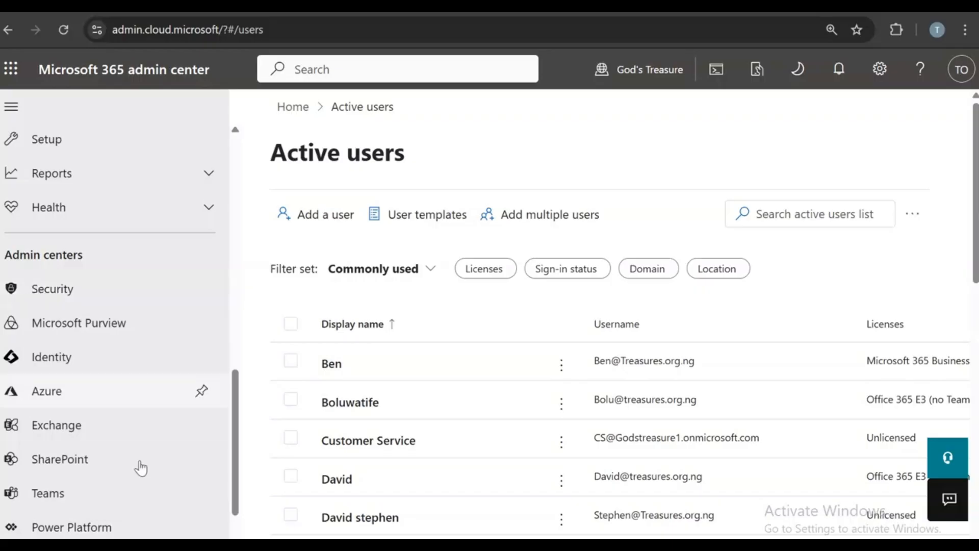
{"action": "left_click", "coordinate": [59, 436]}
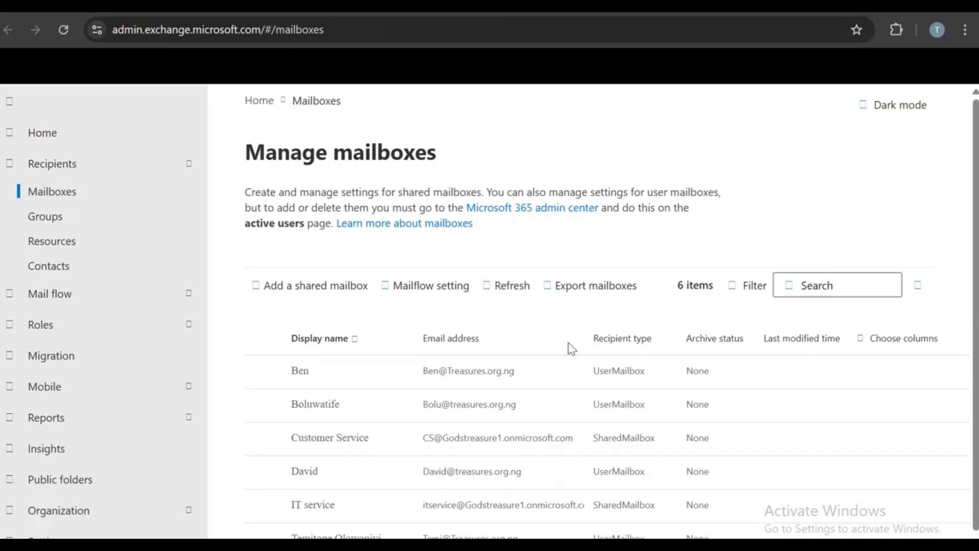
- Open Exchange's Groups list, then Active teams & groups in the Microsoft 365 admin center
{"action": "left_click", "coordinate": [46, 218]}
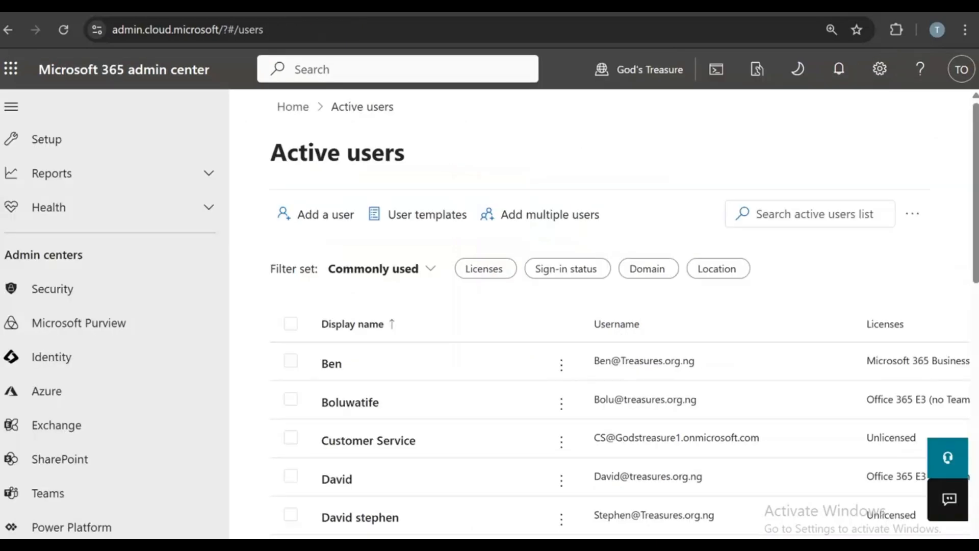
{"action": "scroll", "coordinate": [191, 437], "scroll_direction": "up", "scroll_amount": 4}
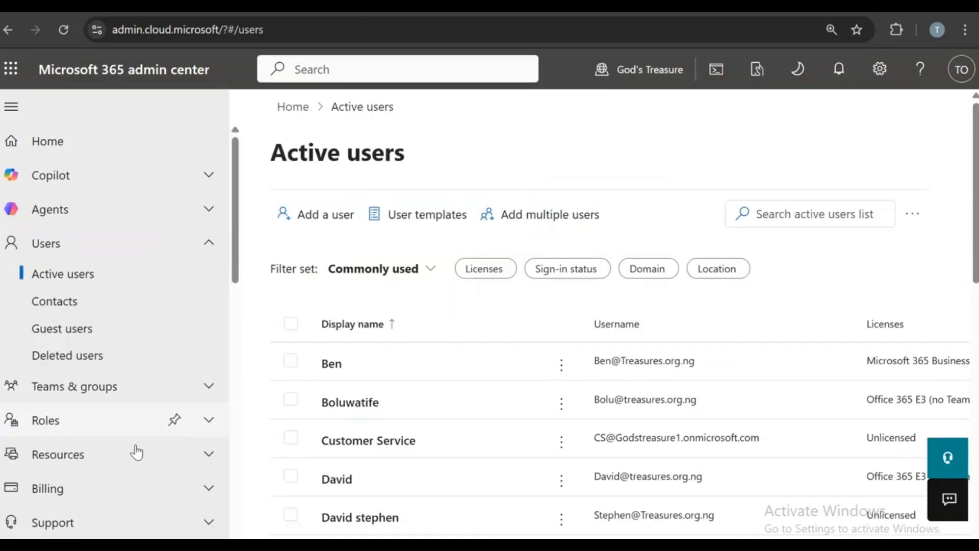
{"action": "left_click", "coordinate": [121, 383]}
{"action": "left_click", "coordinate": [108, 420]}
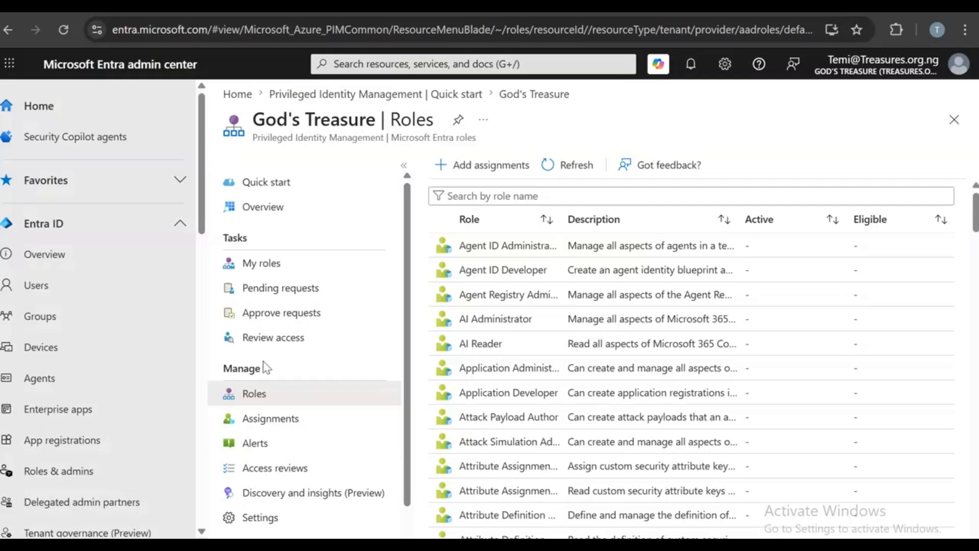
- Start a new group in Entra Groups, keeping Security as the group type
{"action": "left_click", "coordinate": [26, 326]}
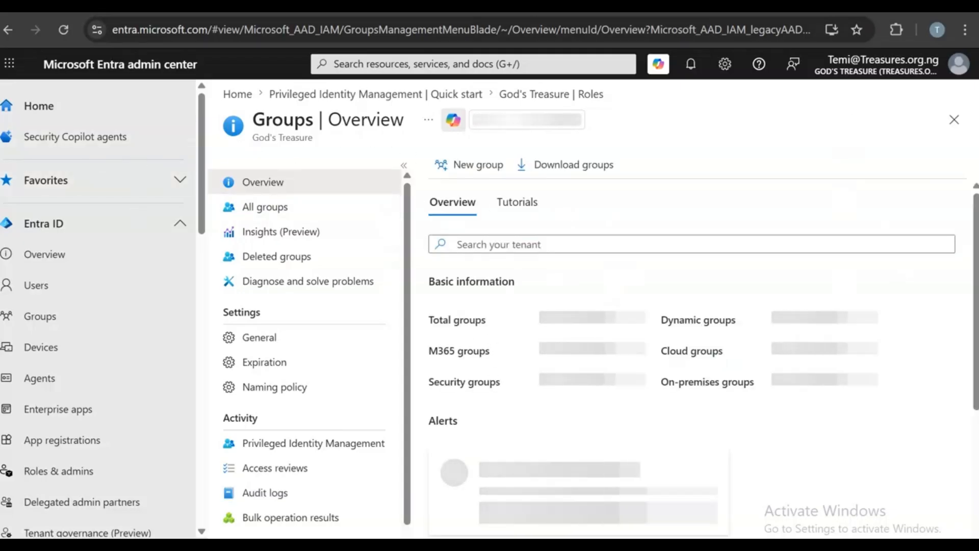
{"action": "left_click", "coordinate": [477, 164]}
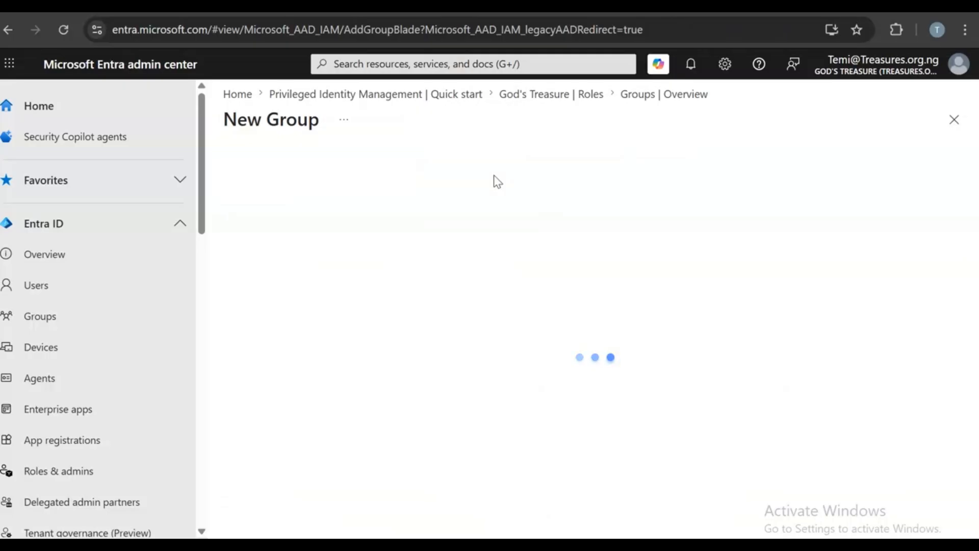
{"action": "left_click", "coordinate": [260, 221]}
{"action": "left_click", "coordinate": [263, 240]}
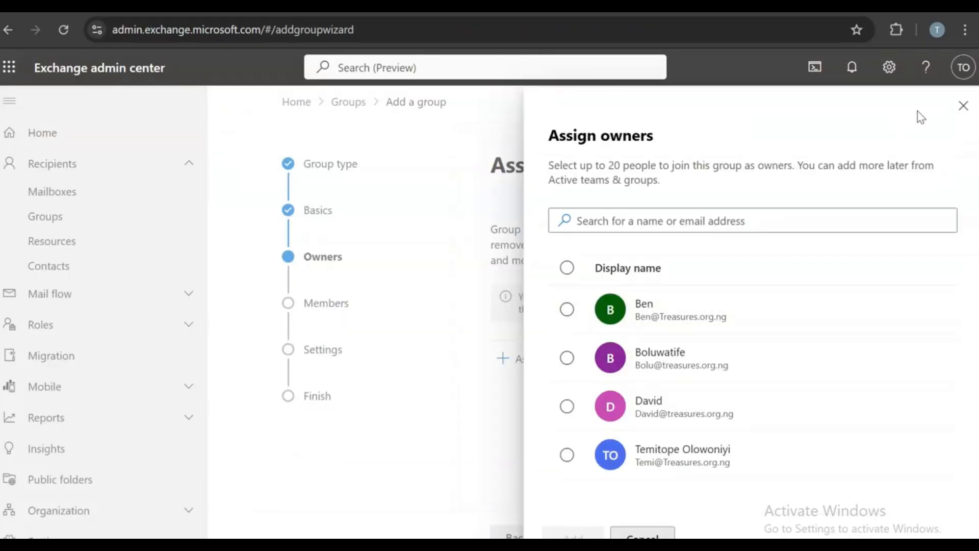
{"action": "left_click", "coordinate": [963, 106]}
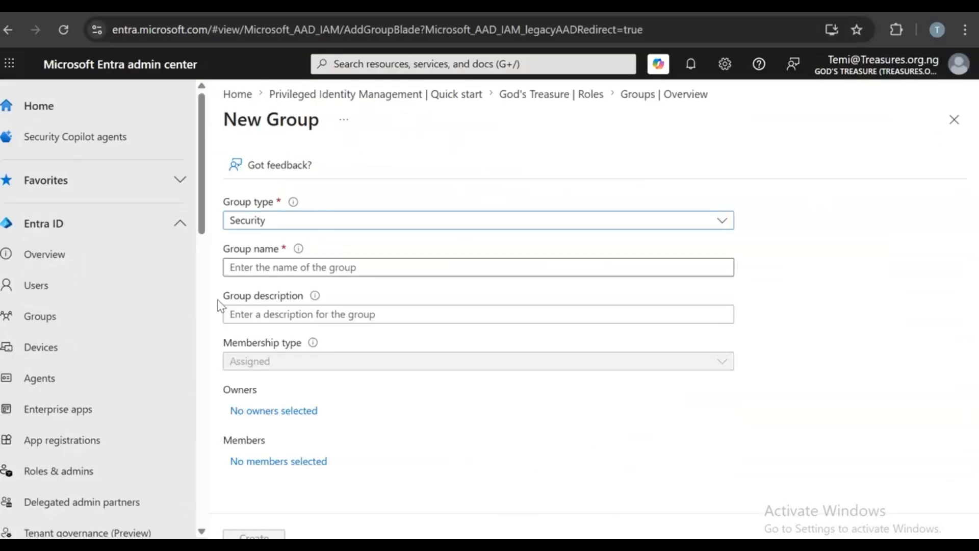
- Name the group 'Employee group', create it, and discard the unfinished Exchange group wizard
{"action": "left_click", "coordinate": [234, 266]}
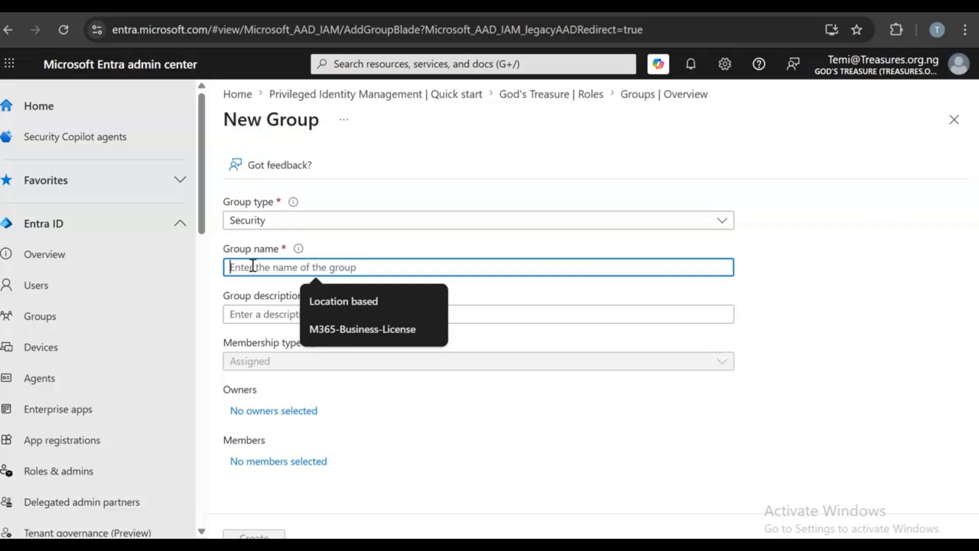
{"action": "type", "text": "Emplo"}
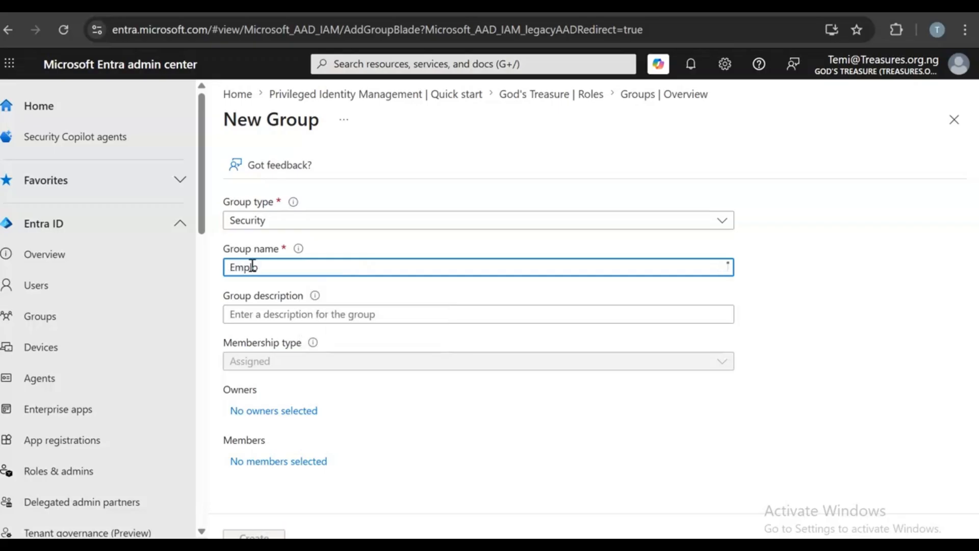
{"action": "type", "text": "yee group"}
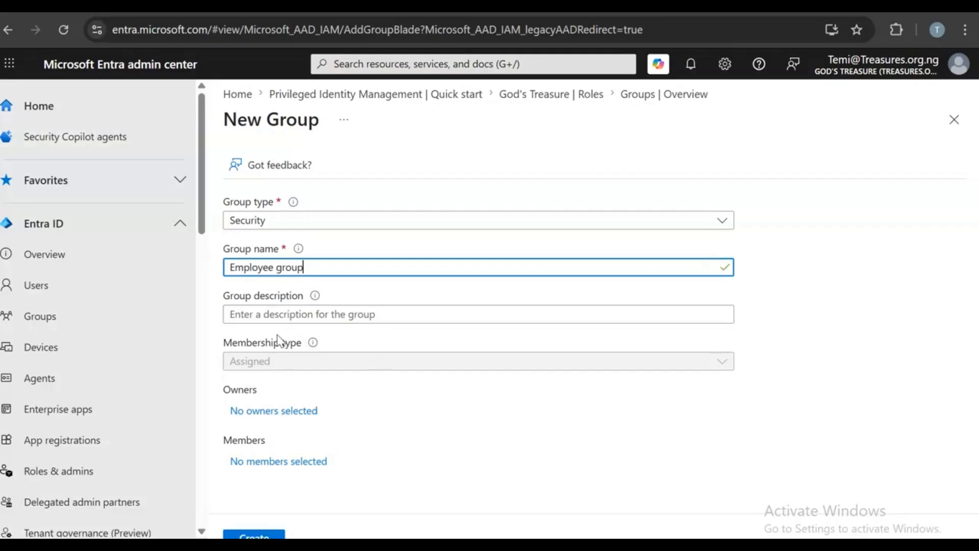
{"action": "left_click", "coordinate": [238, 535]}
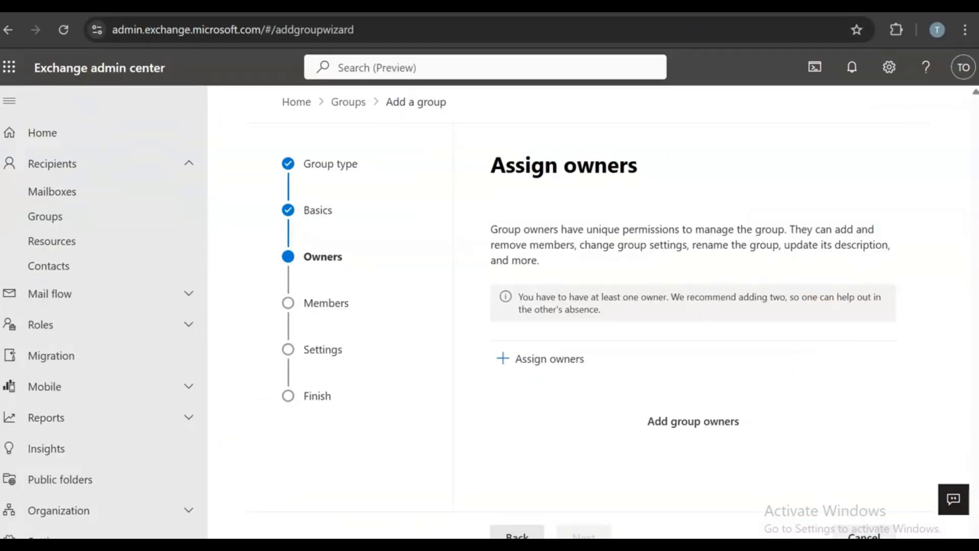
{"action": "left_click", "coordinate": [858, 536]}
{"action": "left_click", "coordinate": [485, 337]}
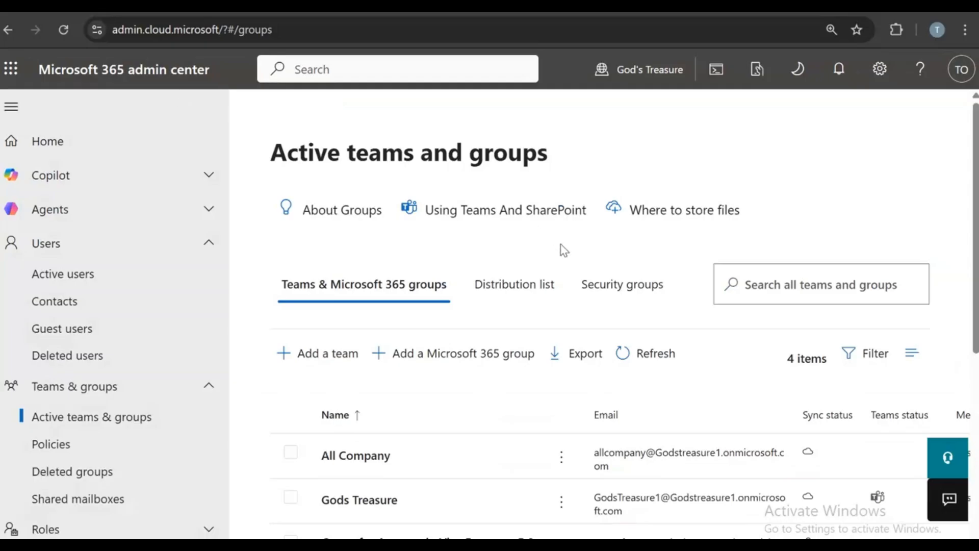
- Show the Security groups list and scroll to find Employee group
{"action": "left_click", "coordinate": [621, 305]}
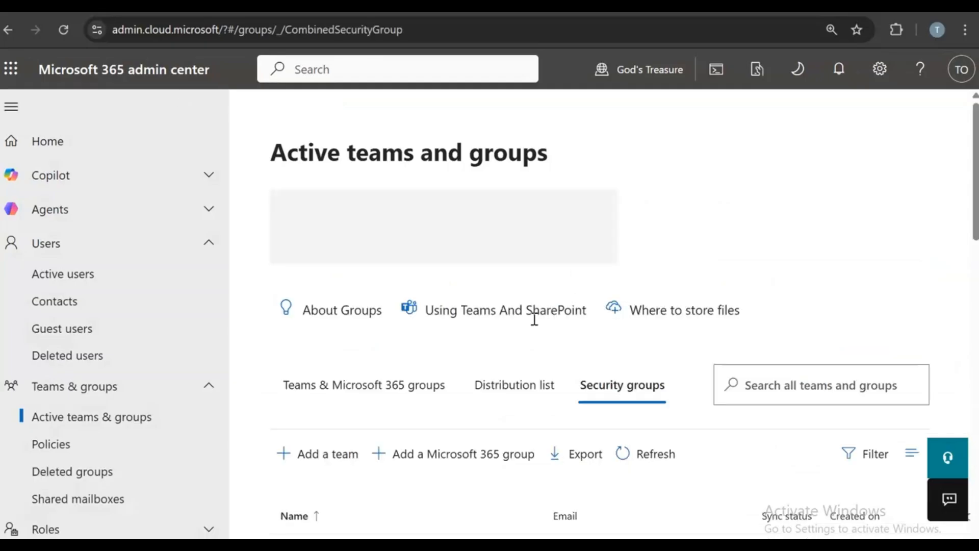
{"action": "scroll", "coordinate": [448, 387], "scroll_direction": "down", "scroll_amount": 3}
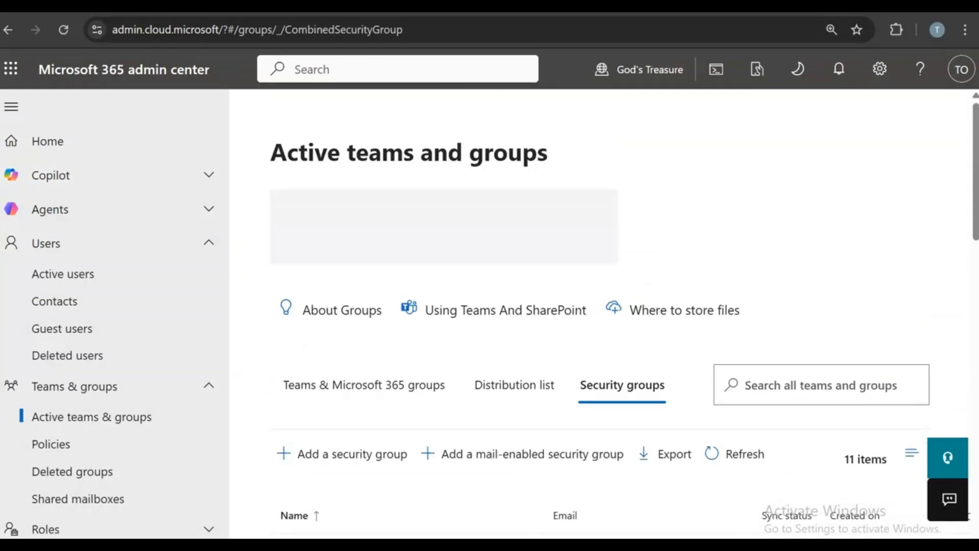
{"action": "scroll", "coordinate": [663, 303], "scroll_direction": "down", "scroll_amount": 4}
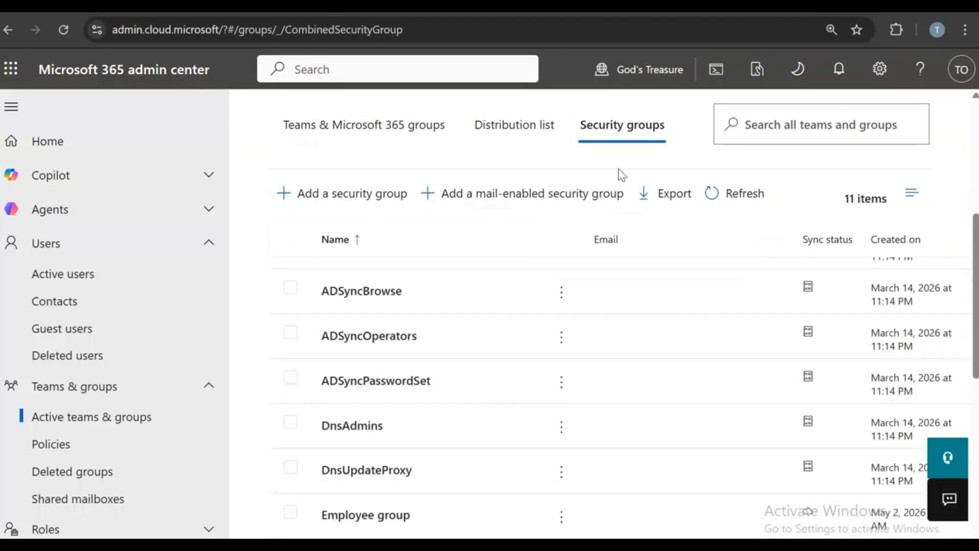
{"action": "scroll", "coordinate": [555, 378], "scroll_direction": "down", "scroll_amount": 5}
{"action": "scroll", "coordinate": [557, 380], "scroll_direction": "up", "scroll_amount": 5}
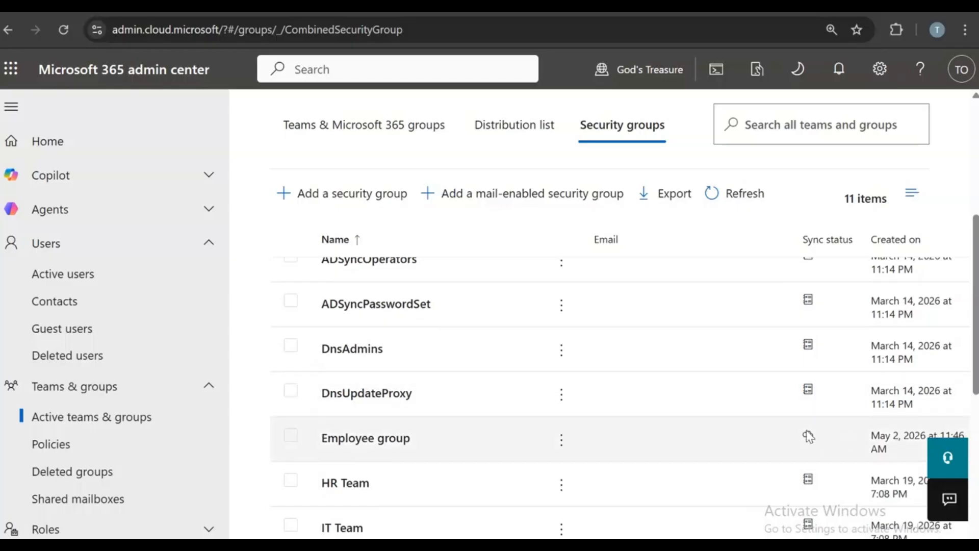
{"action": "scroll", "coordinate": [819, 439], "scroll_direction": "down", "scroll_amount": 3}
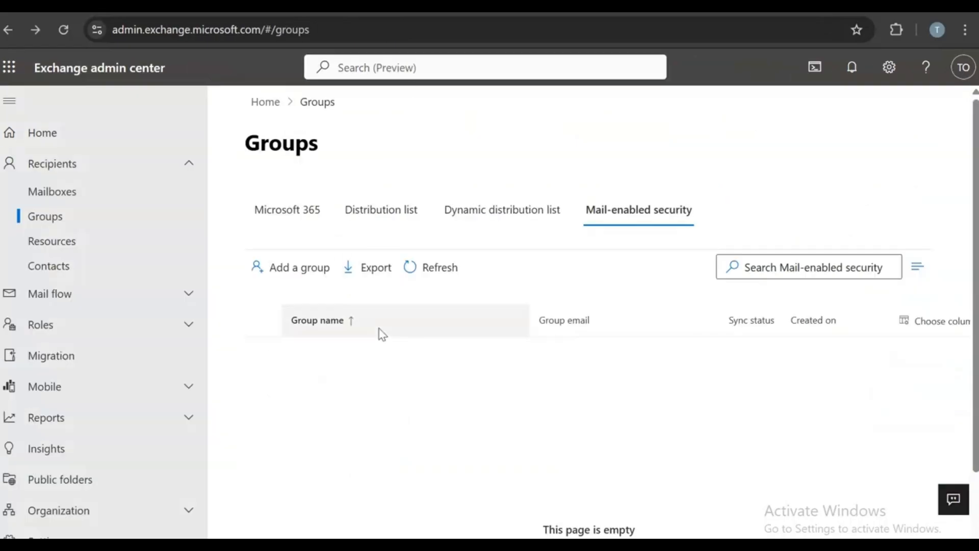
- Refresh the groups table, switch to the Microsoft 365 groups list, and reload Exchange groups
{"action": "left_click", "coordinate": [433, 269]}
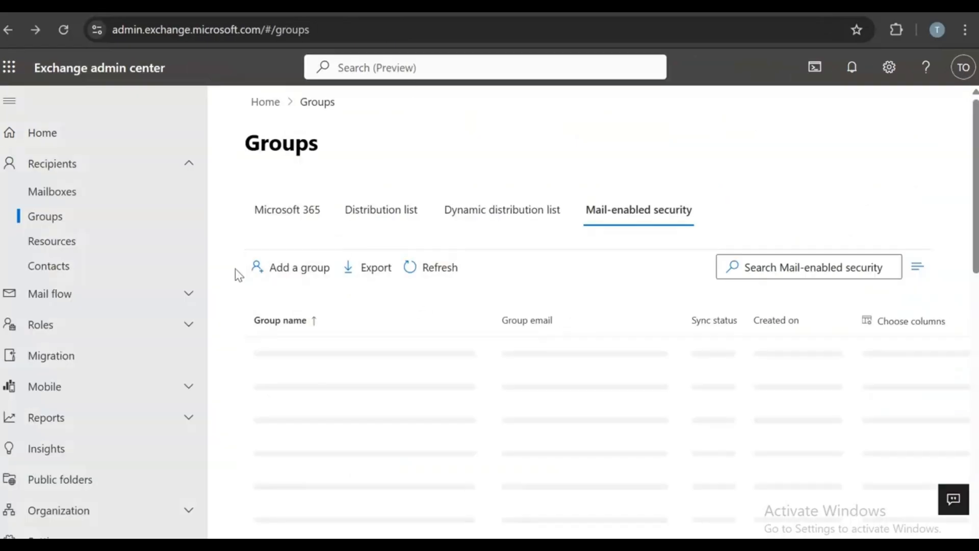
{"action": "left_click", "coordinate": [307, 209]}
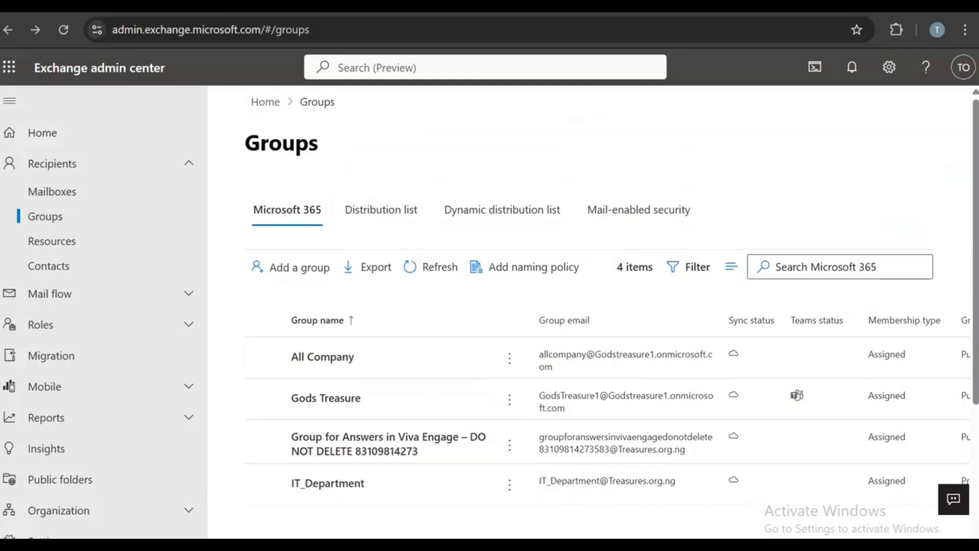
{"action": "left_click", "coordinate": [62, 30]}
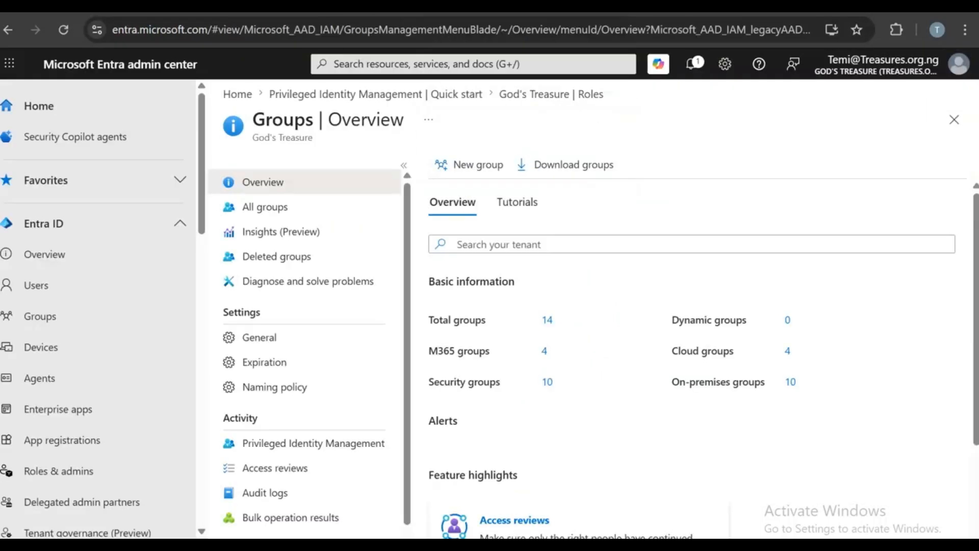
- Show All groups in Entra and open the Employee group's page
{"action": "left_click", "coordinate": [306, 206]}
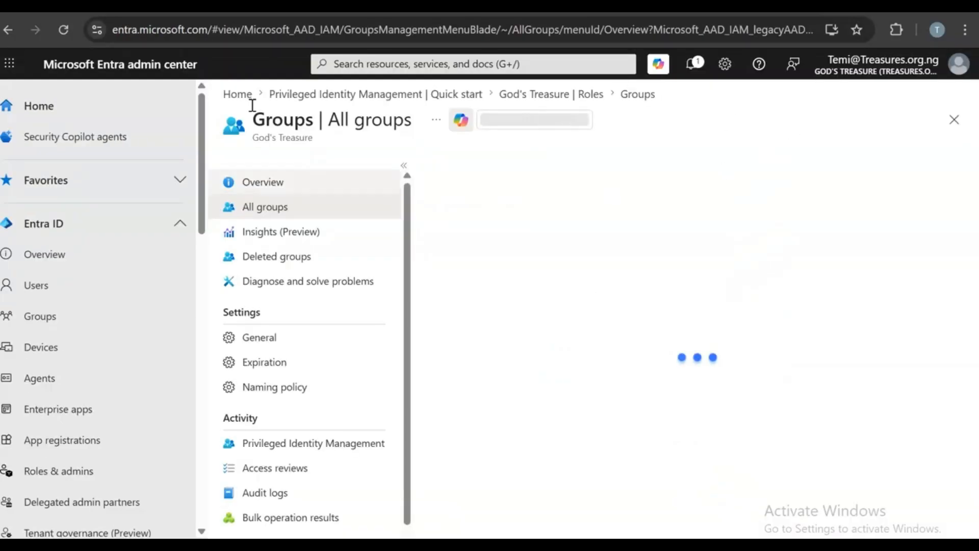
{"action": "scroll", "coordinate": [728, 487], "scroll_direction": "down", "scroll_amount": 5}
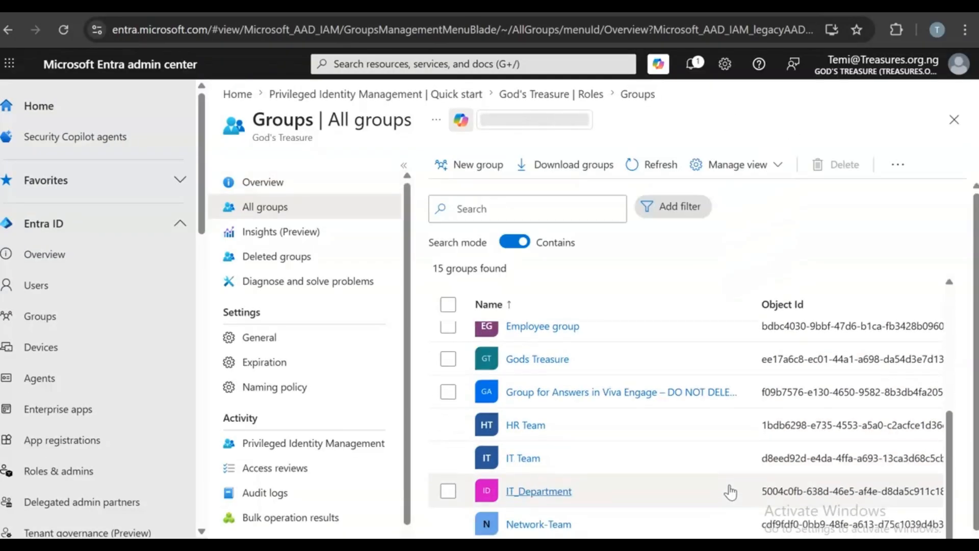
{"action": "scroll", "coordinate": [663, 495], "scroll_direction": "up", "scroll_amount": 5}
{"action": "left_click", "coordinate": [561, 479]}
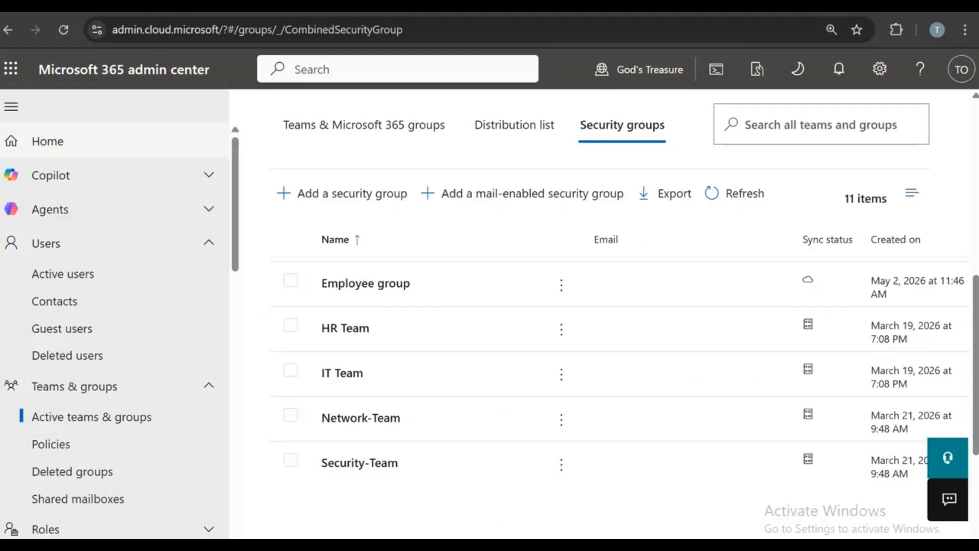
- Browse the Active users list, scrolling across to the Licenses and Sync status columns
{"action": "left_click", "coordinate": [46, 274]}
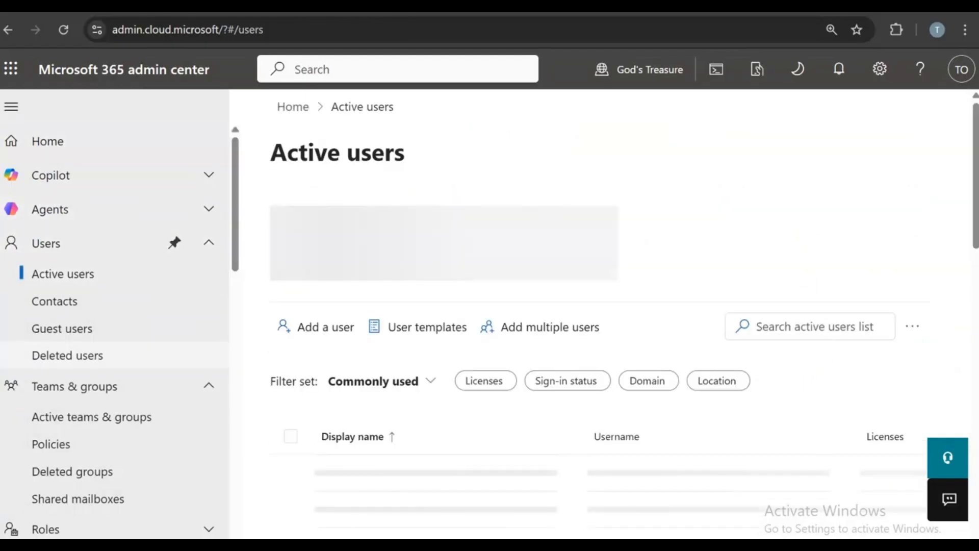
{"action": "scroll", "coordinate": [694, 287], "scroll_direction": "down", "scroll_amount": 5}
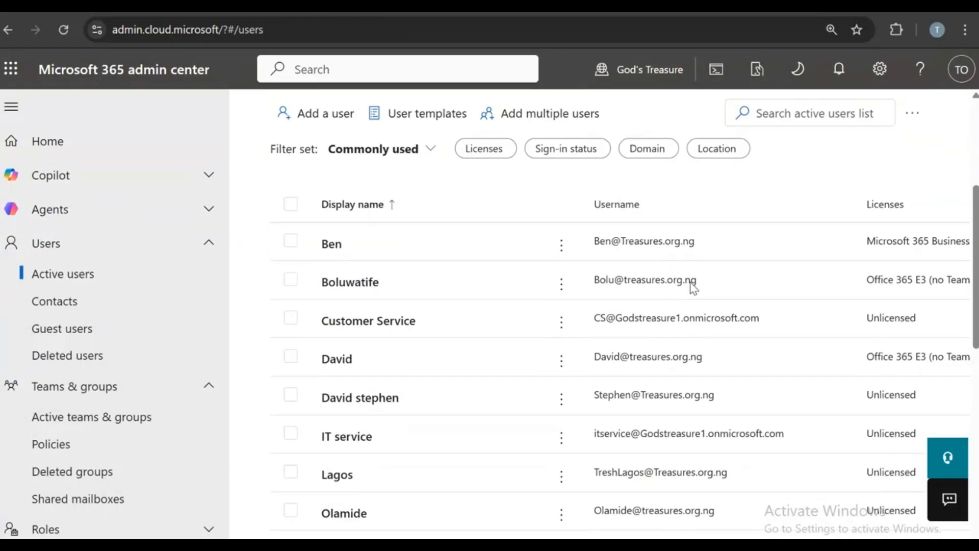
{"action": "scroll", "coordinate": [859, 513], "scroll_direction": "right", "scroll_amount": 6}
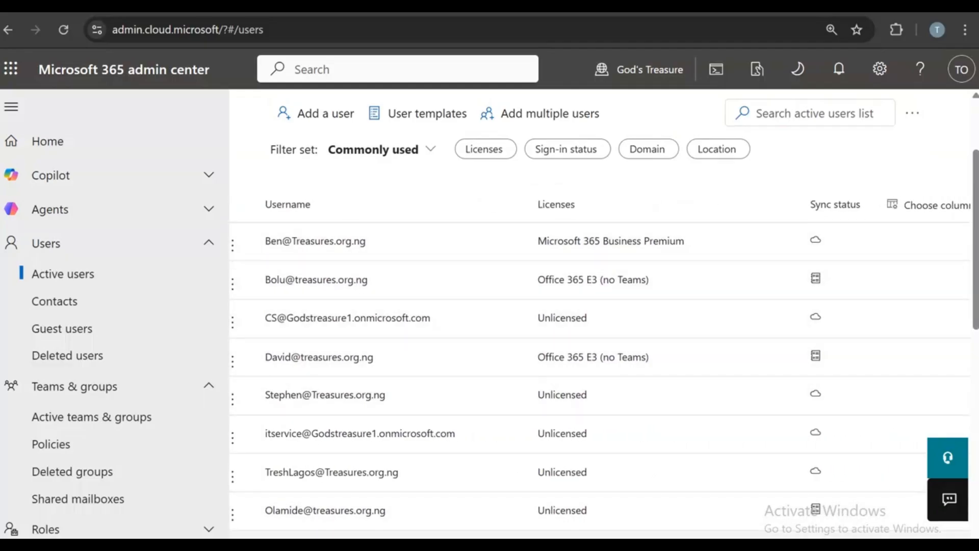
{"action": "scroll", "coordinate": [818, 459], "scroll_direction": "down", "scroll_amount": 5}
{"action": "scroll", "coordinate": [826, 484], "scroll_direction": "down", "scroll_amount": 5}
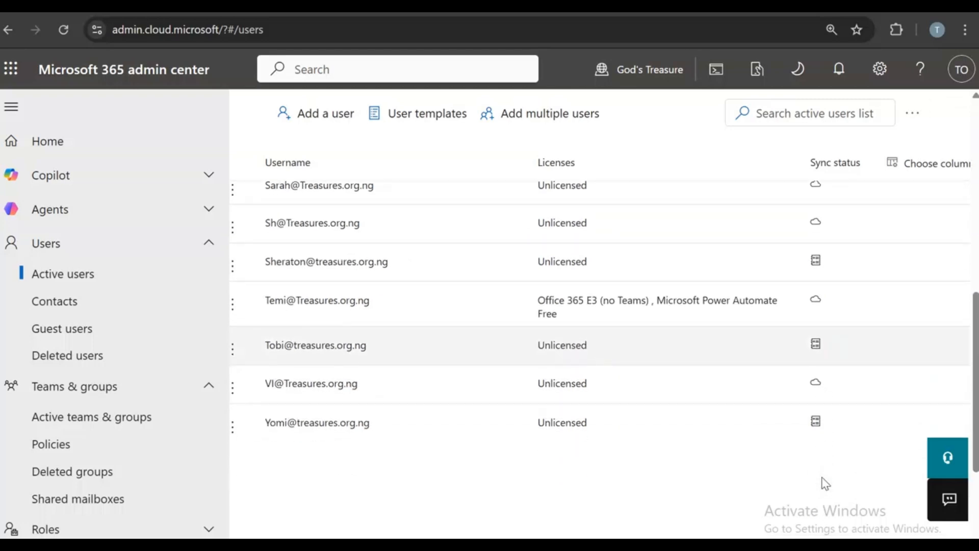
{"action": "scroll", "coordinate": [600, 265], "scroll_direction": "left", "scroll_amount": 6}
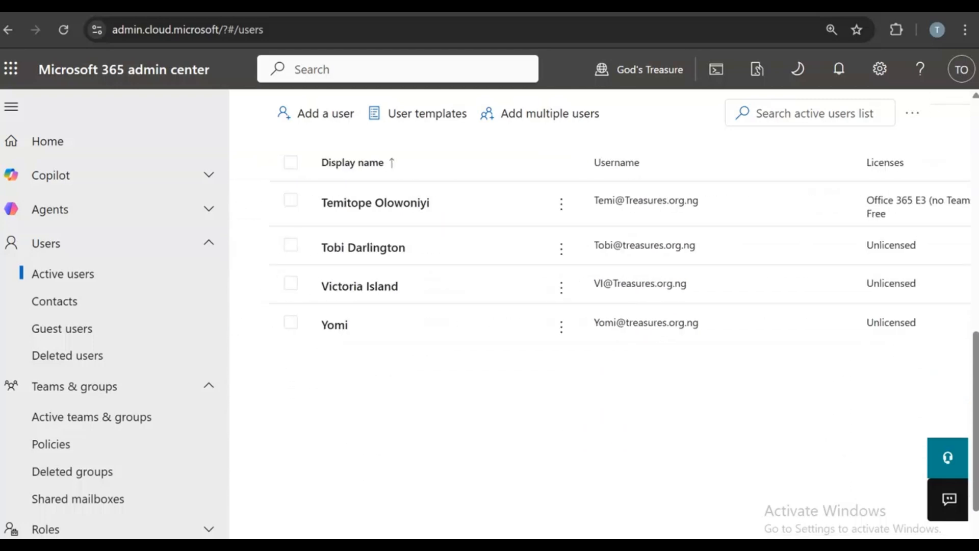
{"action": "scroll", "coordinate": [714, 306], "scroll_direction": "up", "scroll_amount": 2}
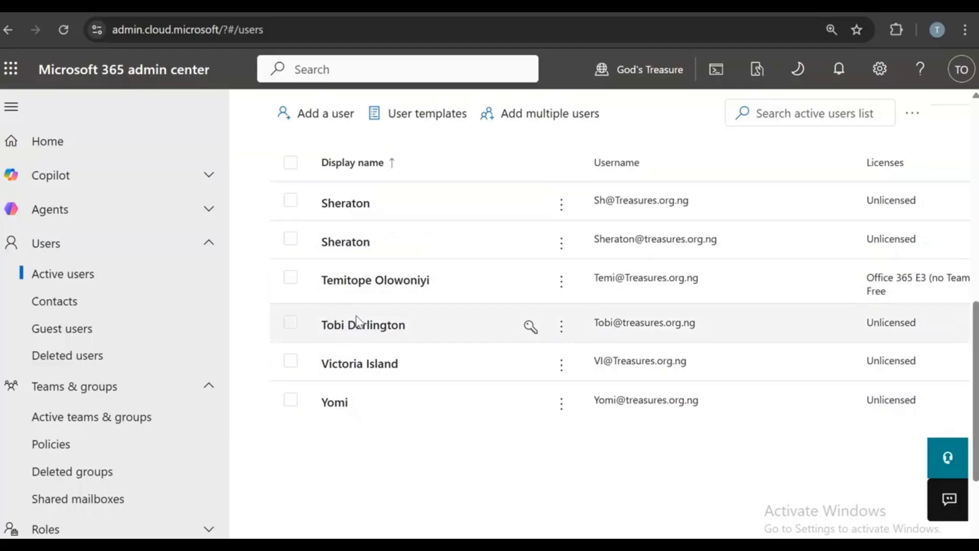
{"action": "scroll", "coordinate": [359, 321], "scroll_direction": "up", "scroll_amount": 5}
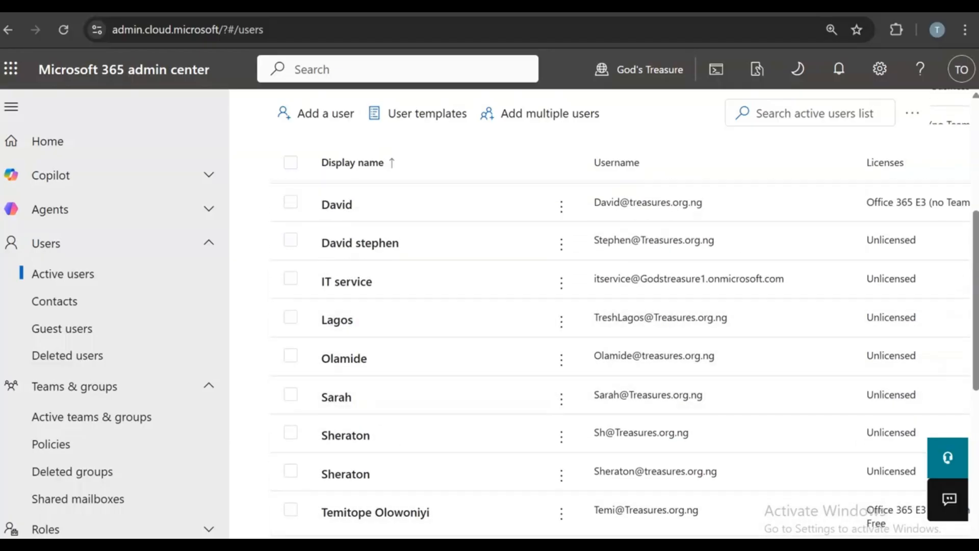
- Return to the Employee group page in Entra and open its Members list
{"action": "left_click", "coordinate": [471, 7]}
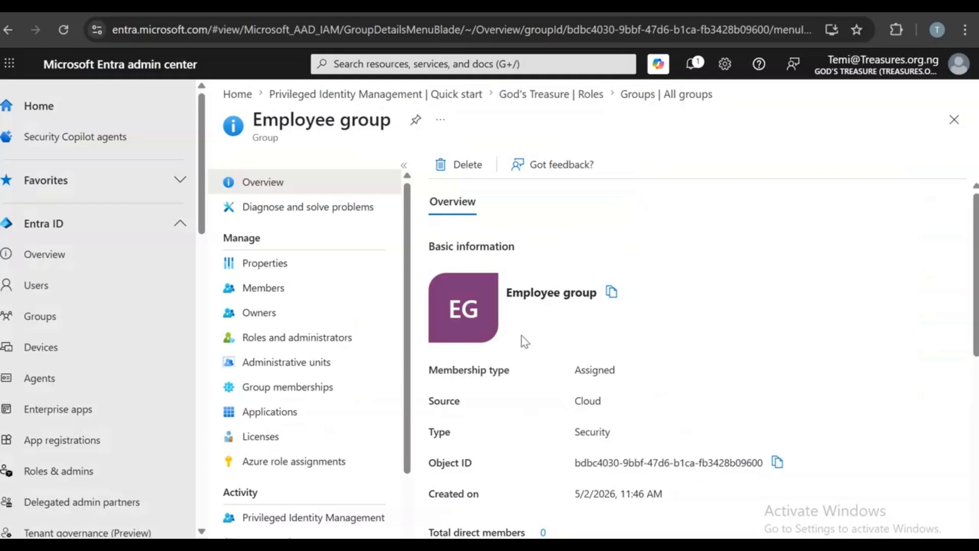
{"action": "scroll", "coordinate": [749, 342], "scroll_direction": "down", "scroll_amount": 3}
{"action": "scroll", "coordinate": [752, 337], "scroll_direction": "down", "scroll_amount": 6}
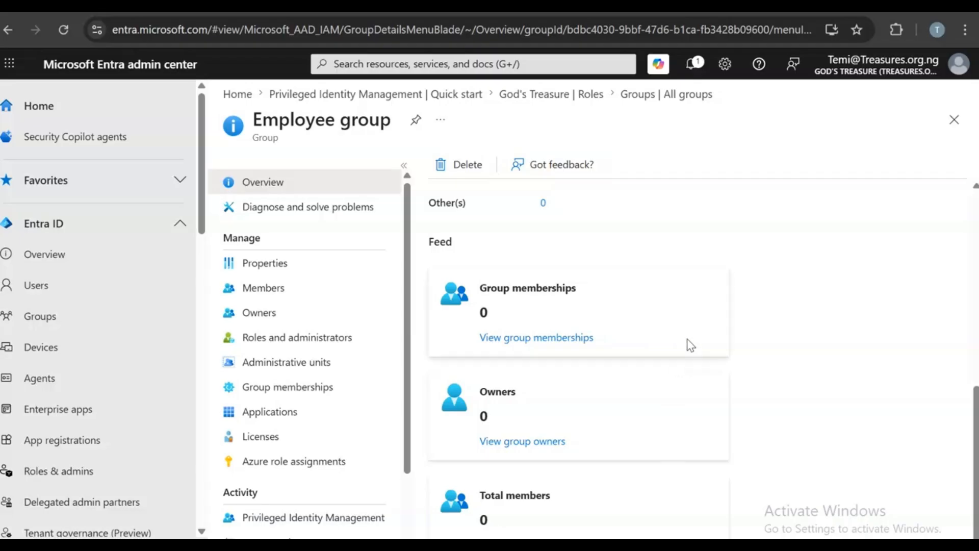
{"action": "left_click", "coordinate": [245, 287]}
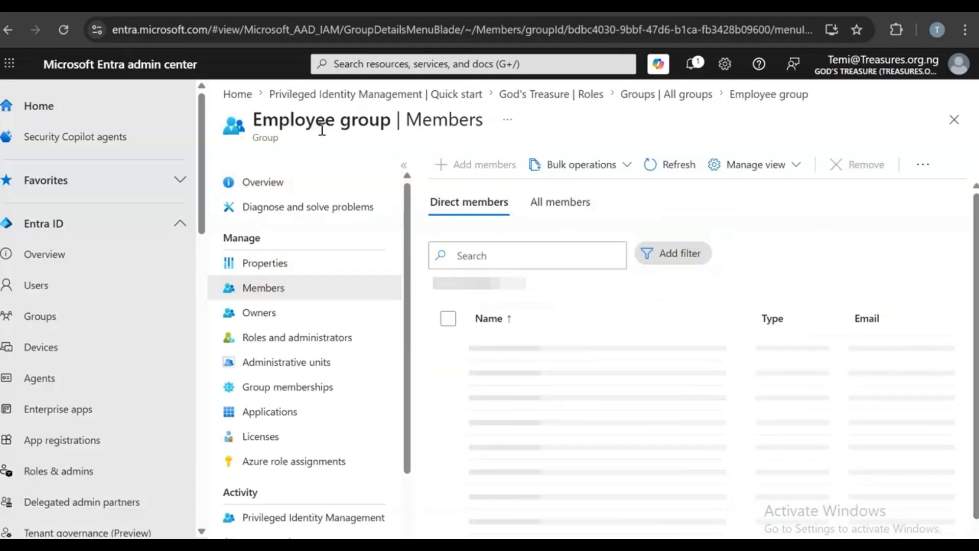
- Open the Add members pane and scroll through its 128 results
{"action": "left_click", "coordinate": [481, 164]}
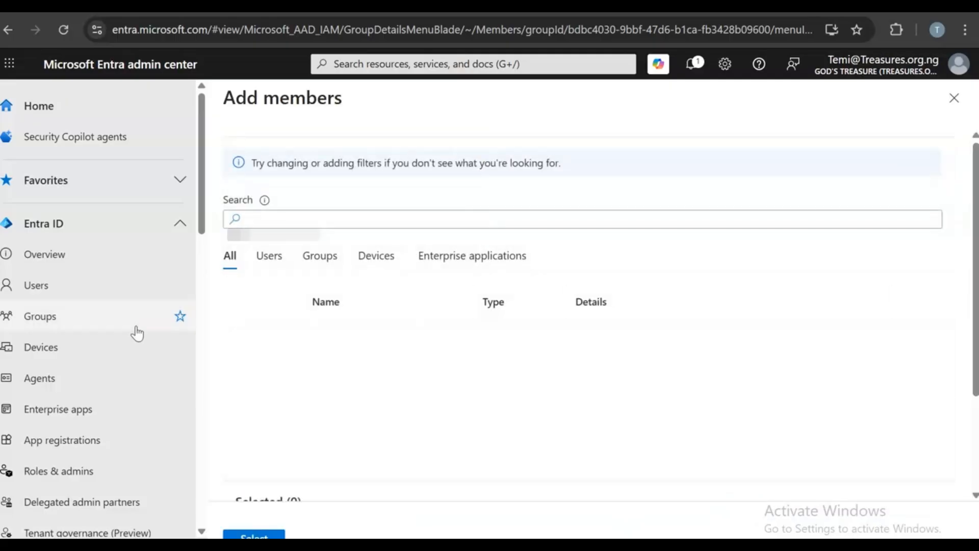
{"action": "scroll", "coordinate": [370, 362], "scroll_direction": "down", "scroll_amount": 2}
{"action": "scroll", "coordinate": [616, 419], "scroll_direction": "down", "scroll_amount": 4}
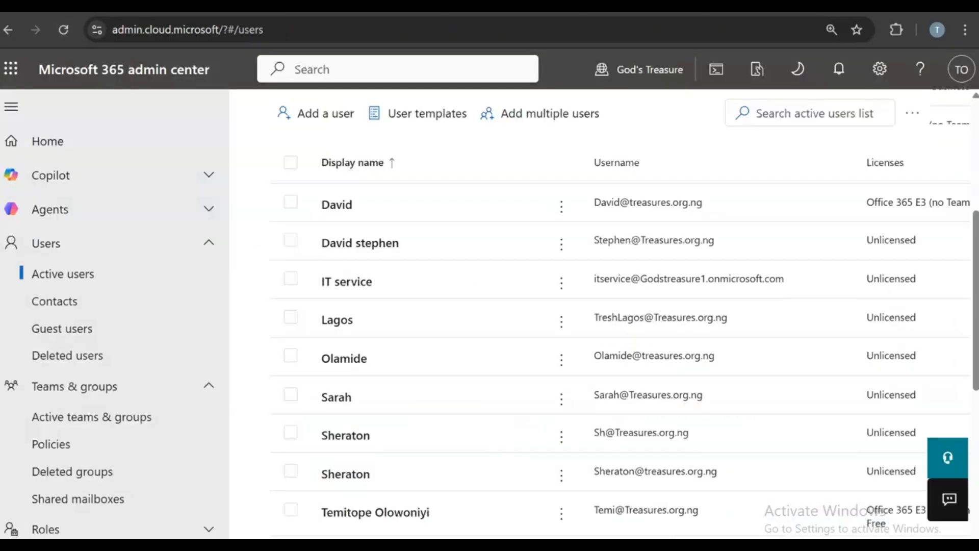
{"action": "scroll", "coordinate": [690, 460], "scroll_direction": "up", "scroll_amount": 5}
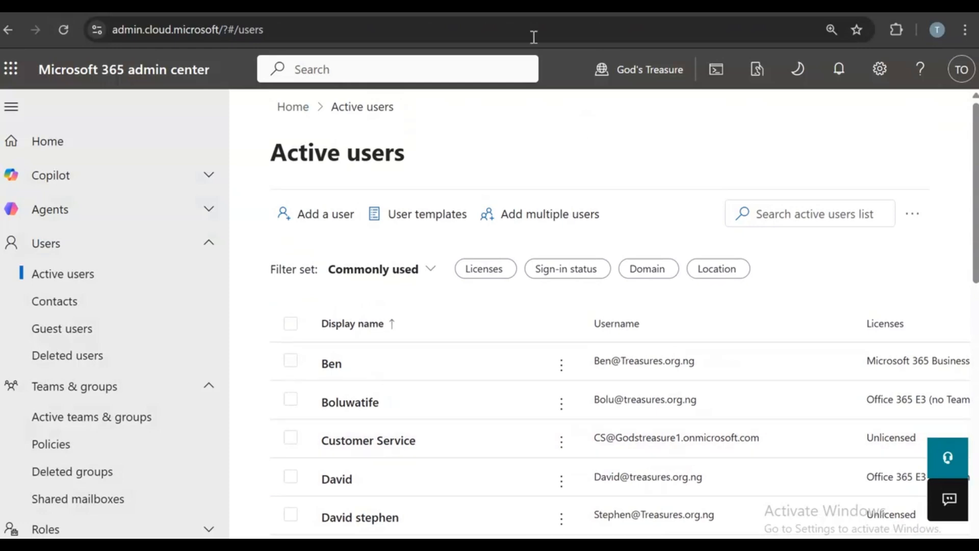
- Remove the Microsoft 365 Business Premium licence from the first listed user and save
{"action": "left_click", "coordinate": [332, 365]}
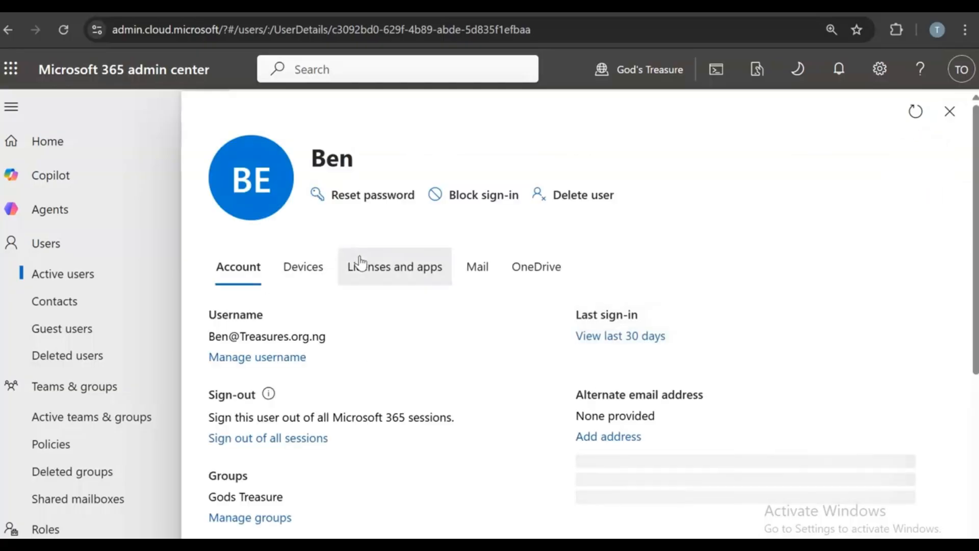
{"action": "left_click", "coordinate": [356, 264]}
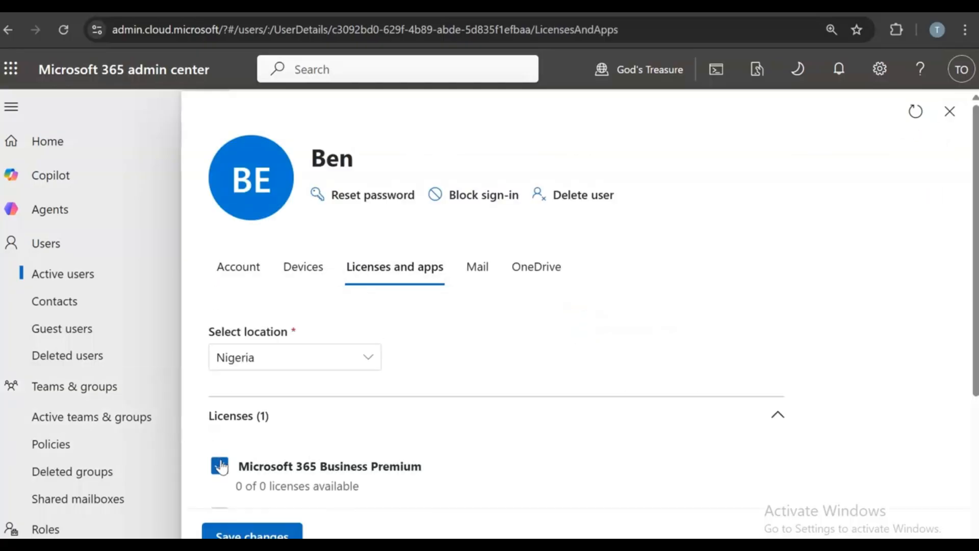
{"action": "scroll", "coordinate": [261, 453], "scroll_direction": "down", "scroll_amount": 5}
{"action": "left_click", "coordinate": [253, 533]}
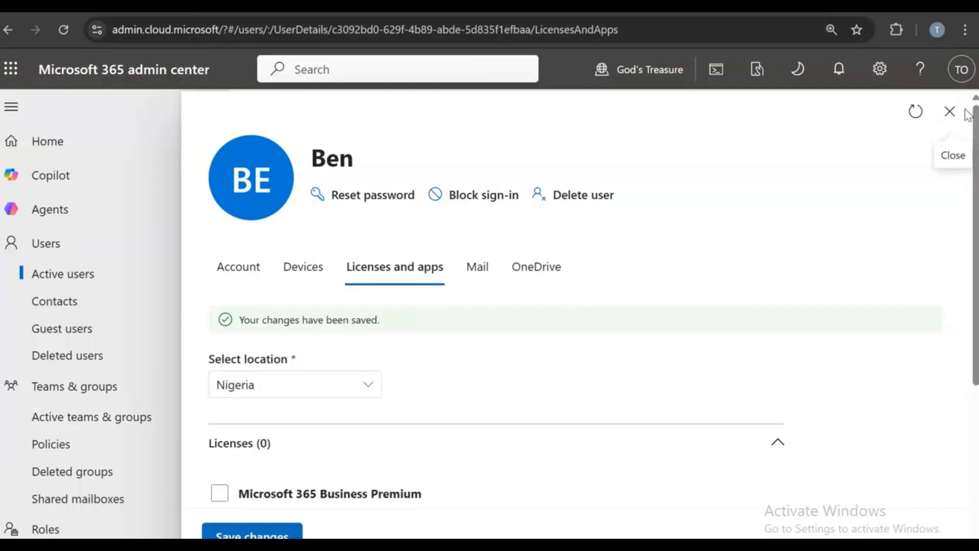
{"action": "left_click", "coordinate": [949, 111]}
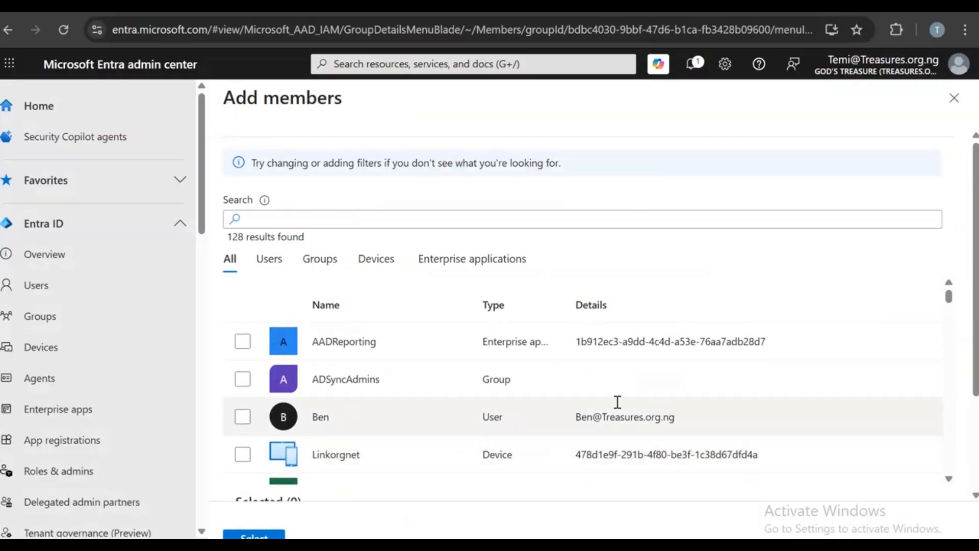
- Tick the first two users to add in the Add members results
{"action": "left_click", "coordinate": [253, 430]}
{"action": "scroll", "coordinate": [396, 374], "scroll_direction": "down", "scroll_amount": 5}
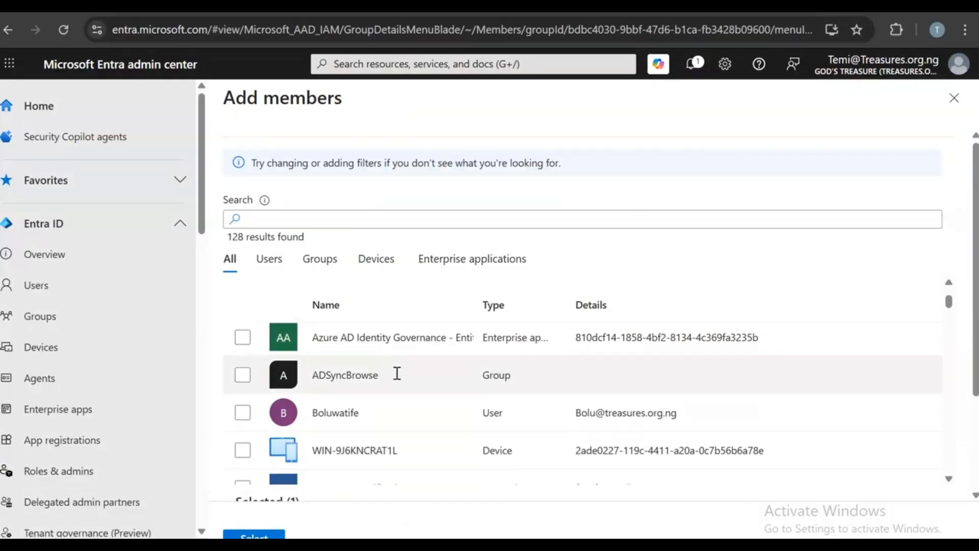
{"action": "scroll", "coordinate": [401, 374], "scroll_direction": "down", "scroll_amount": 3}
{"action": "scroll", "coordinate": [402, 373], "scroll_direction": "down", "scroll_amount": 2}
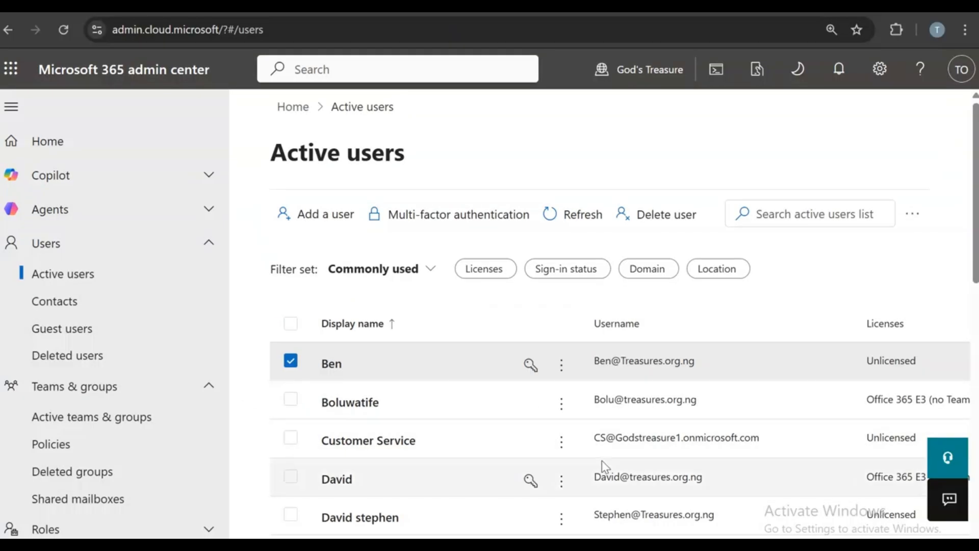
{"action": "scroll", "coordinate": [606, 459], "scroll_direction": "down", "scroll_amount": 3}
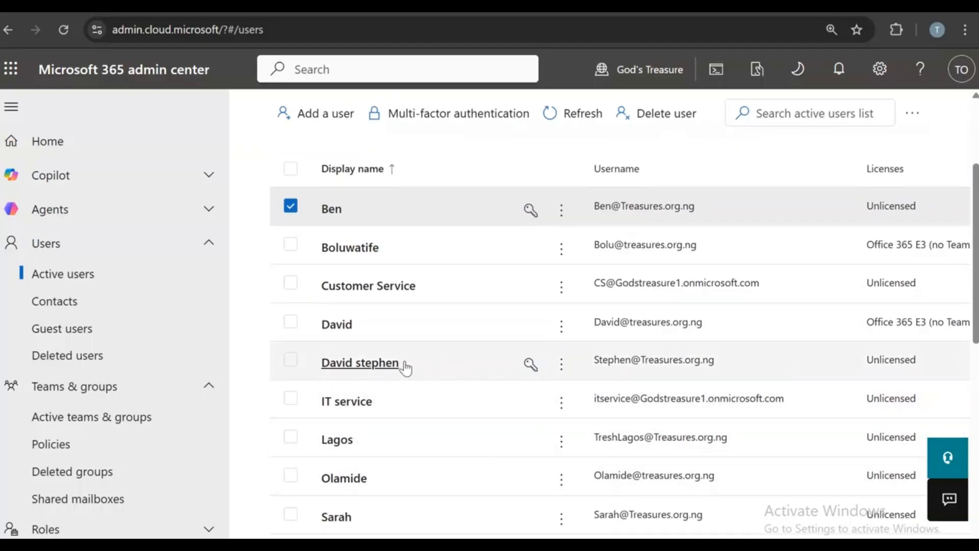
{"action": "scroll", "coordinate": [413, 517], "scroll_direction": "down", "scroll_amount": 2}
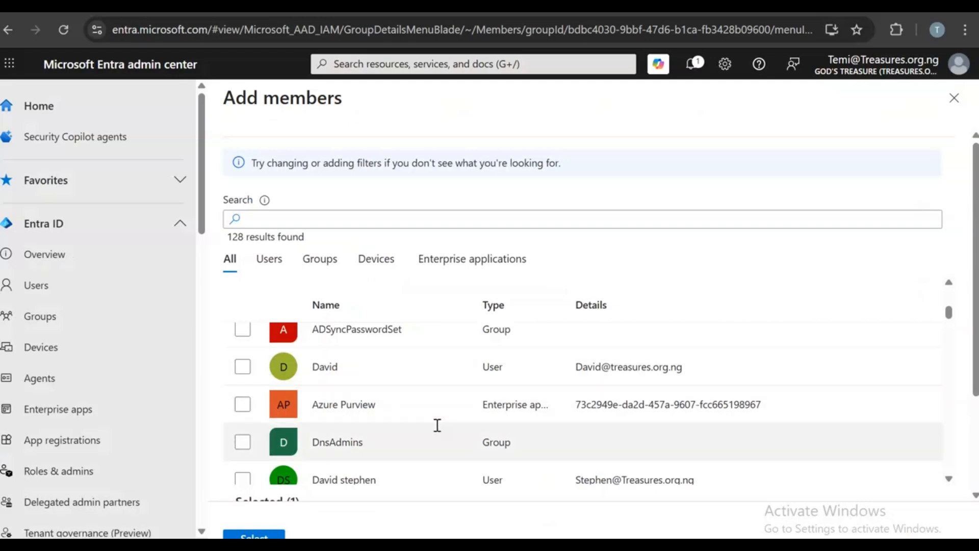
{"action": "scroll", "coordinate": [429, 429], "scroll_direction": "down", "scroll_amount": 2}
{"action": "left_click", "coordinate": [242, 403]}
- Tick two more users and confirm adding the selection to Employee group
{"action": "scroll", "coordinate": [498, 439], "scroll_direction": "down", "scroll_amount": 5}
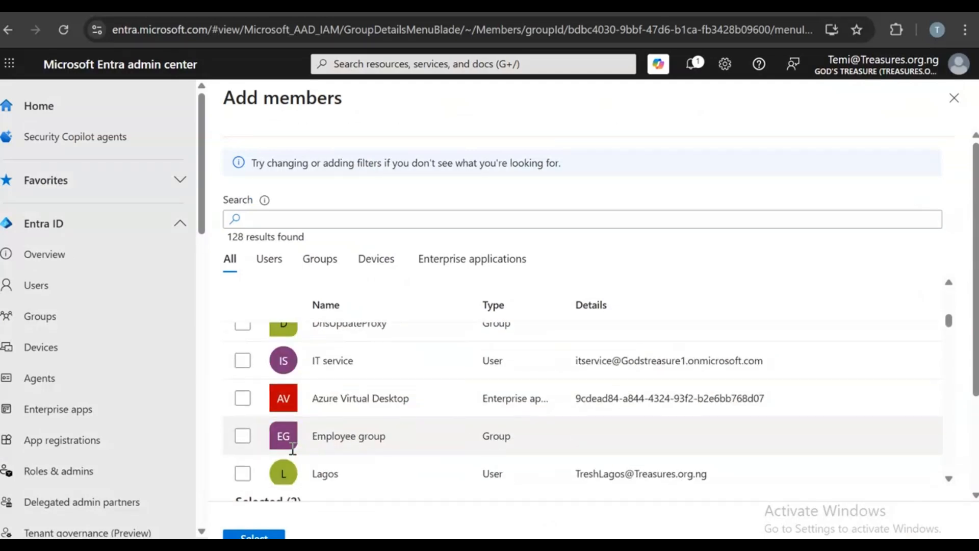
{"action": "scroll", "coordinate": [285, 428], "scroll_direction": "up", "scroll_amount": 4}
{"action": "scroll", "coordinate": [298, 441], "scroll_direction": "down", "scroll_amount": 7}
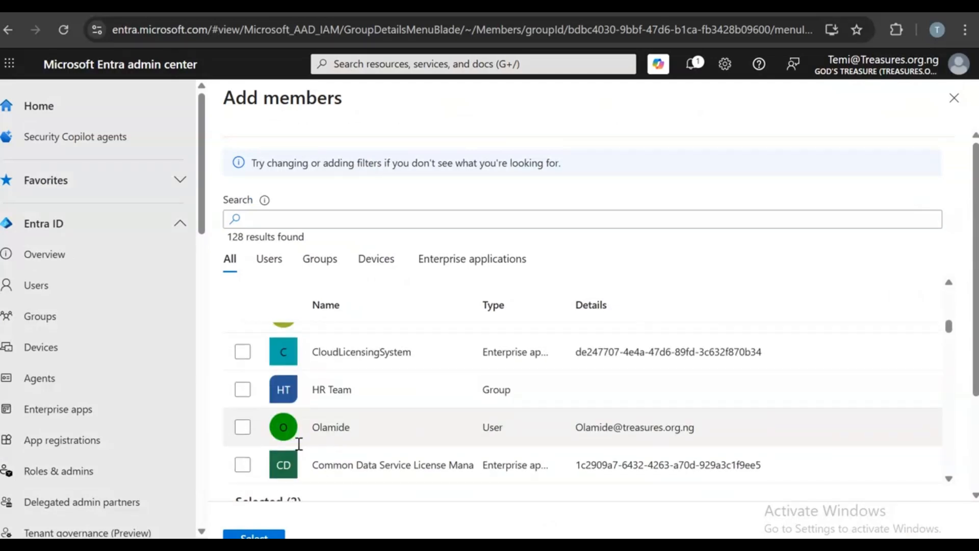
{"action": "left_click", "coordinate": [243, 354]}
{"action": "left_click", "coordinate": [242, 467]}
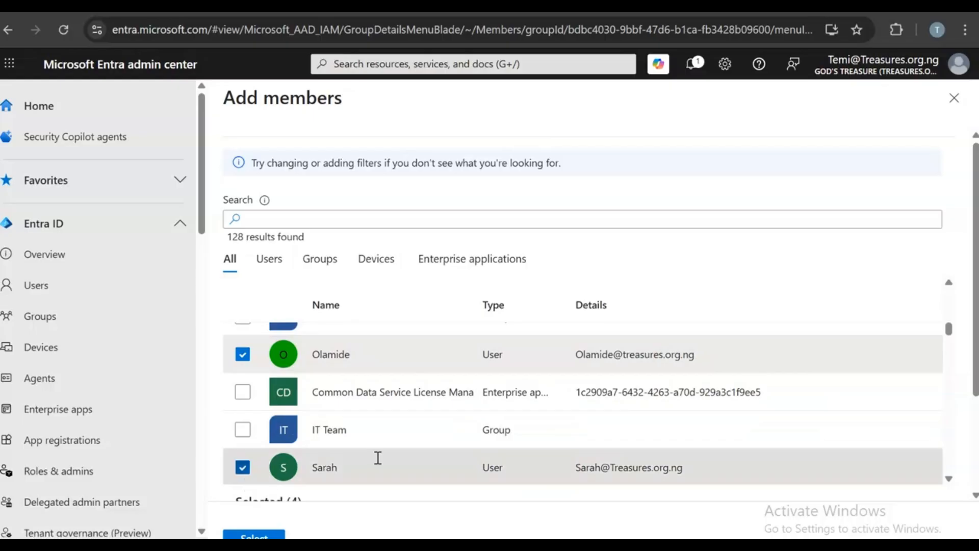
{"action": "scroll", "coordinate": [376, 459], "scroll_direction": "down", "scroll_amount": 3}
{"action": "left_click", "coordinate": [275, 536]}
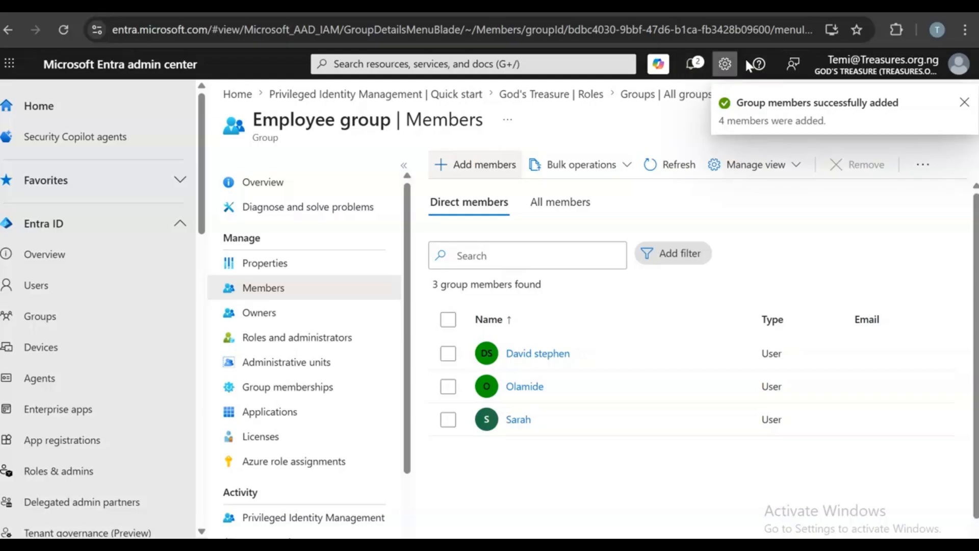
- Check Notifications for the member-addition result, then close the pane
{"action": "left_click", "coordinate": [691, 64]}
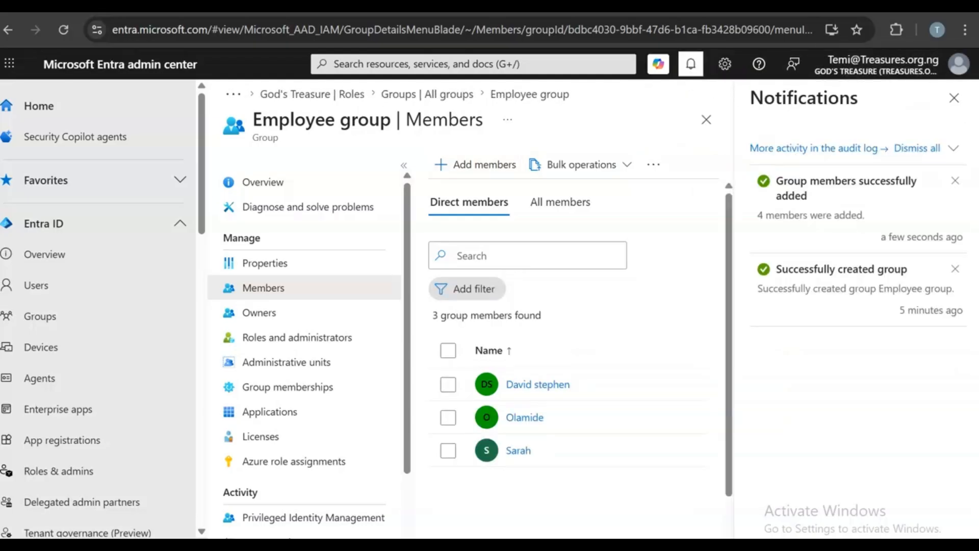
{"action": "left_click", "coordinate": [954, 97]}
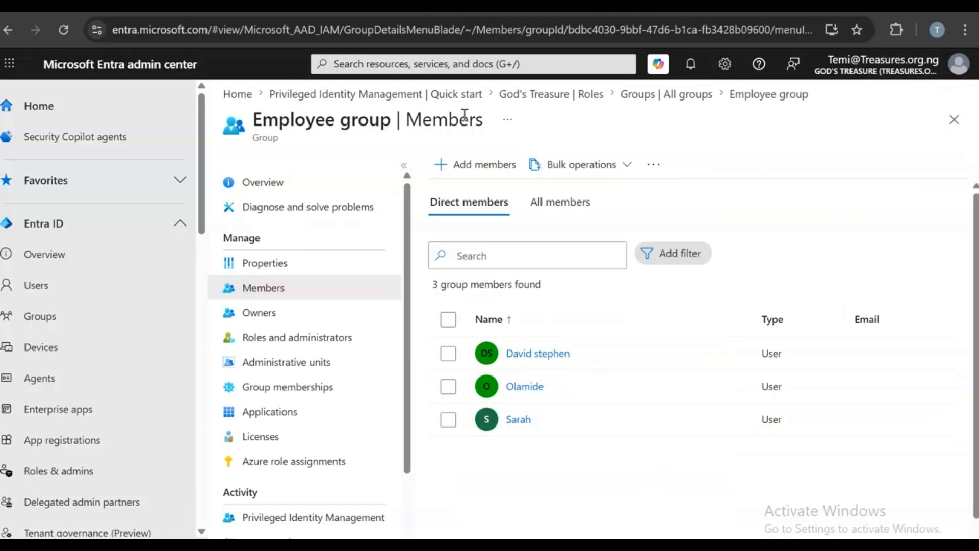
- Go back to All groups and return to the Microsoft Entra admin center
{"action": "left_click", "coordinate": [663, 95]}
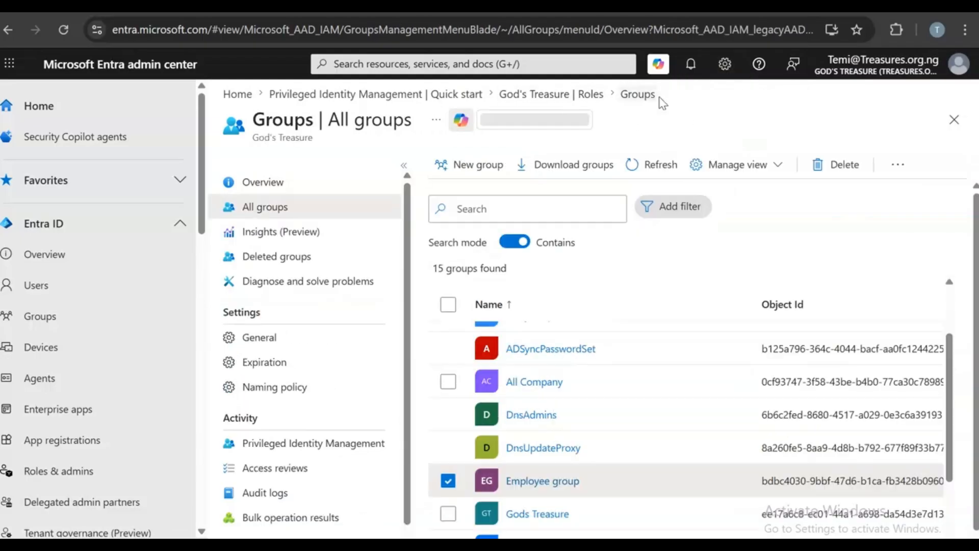
{"action": "left_click", "coordinate": [132, 10]}
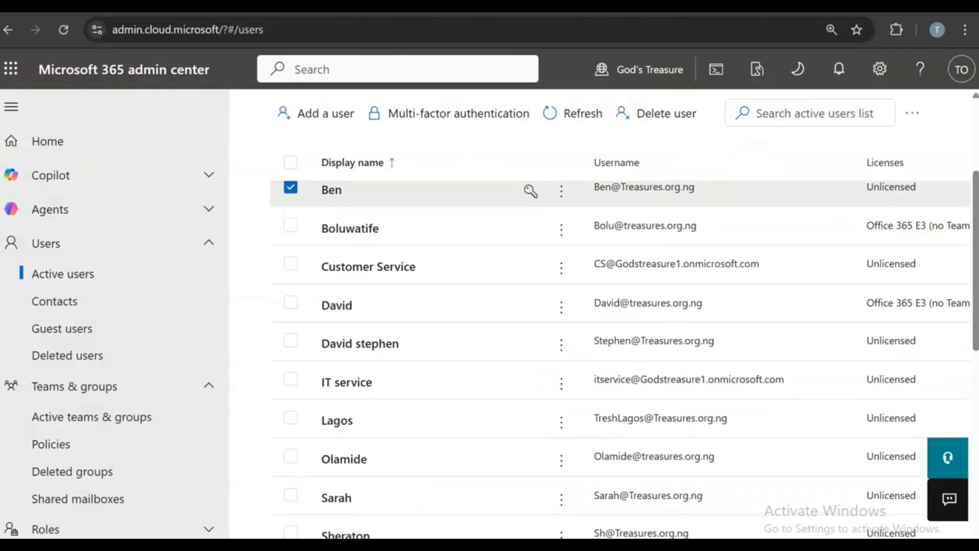
{"action": "left_click", "coordinate": [387, 9]}
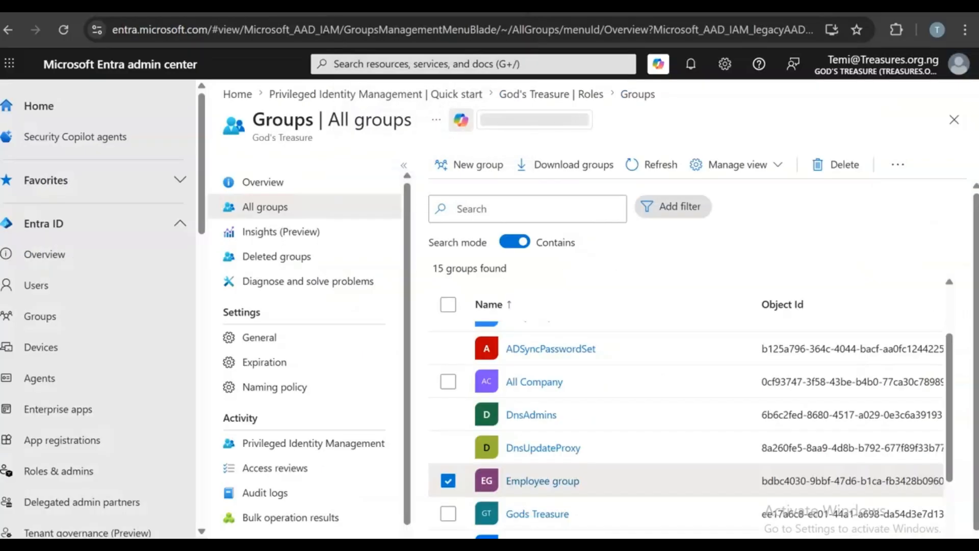
{"action": "scroll", "coordinate": [21, 479], "scroll_direction": "down", "scroll_amount": 5}
{"action": "scroll", "coordinate": [28, 475], "scroll_direction": "down", "scroll_amount": 6}
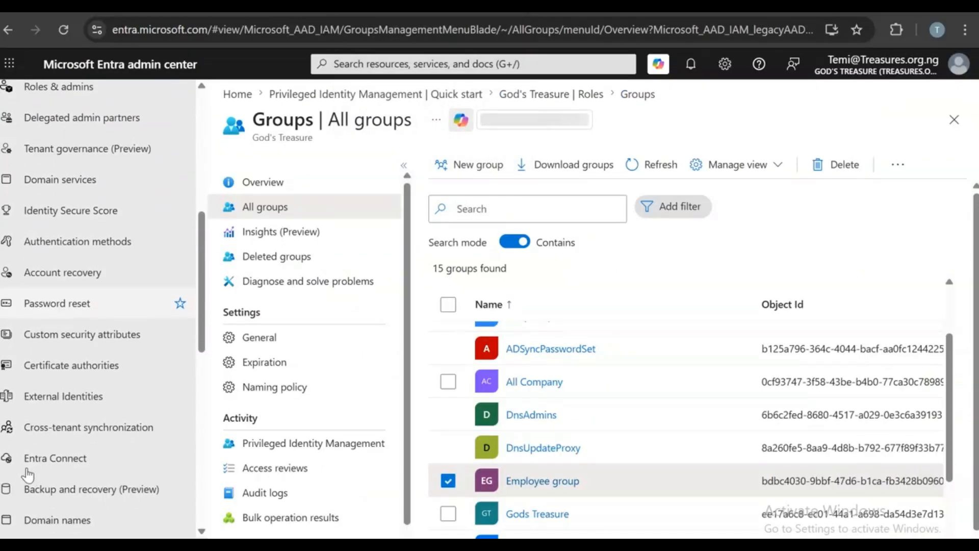
{"action": "scroll", "coordinate": [28, 476], "scroll_direction": "down", "scroll_amount": 6}
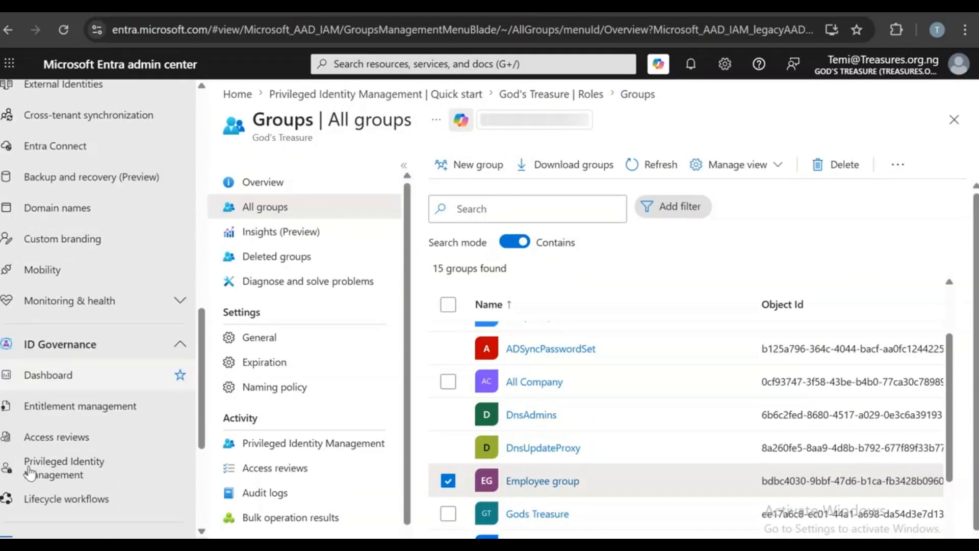
- Open Billing > Licenses and list All products in the tenant
{"action": "left_click", "coordinate": [47, 431]}
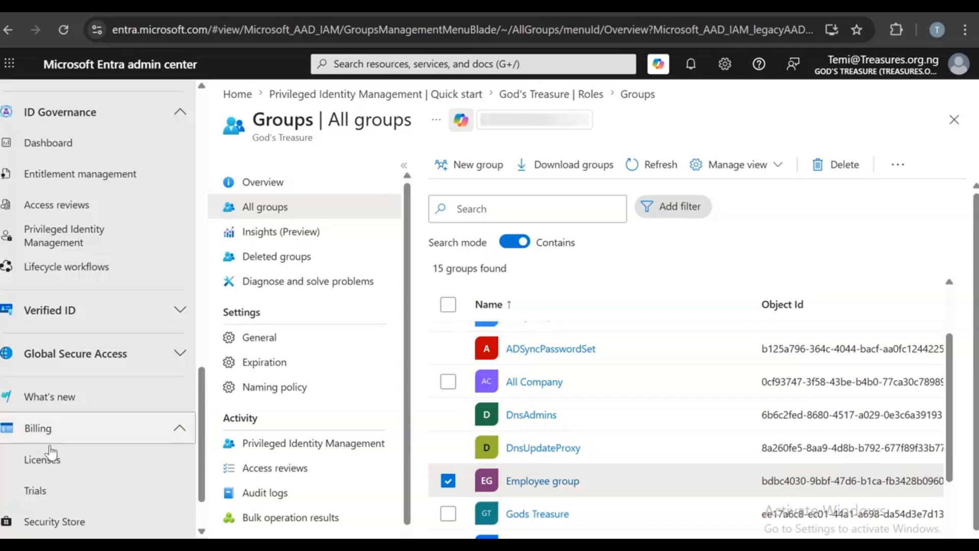
{"action": "left_click", "coordinate": [51, 458]}
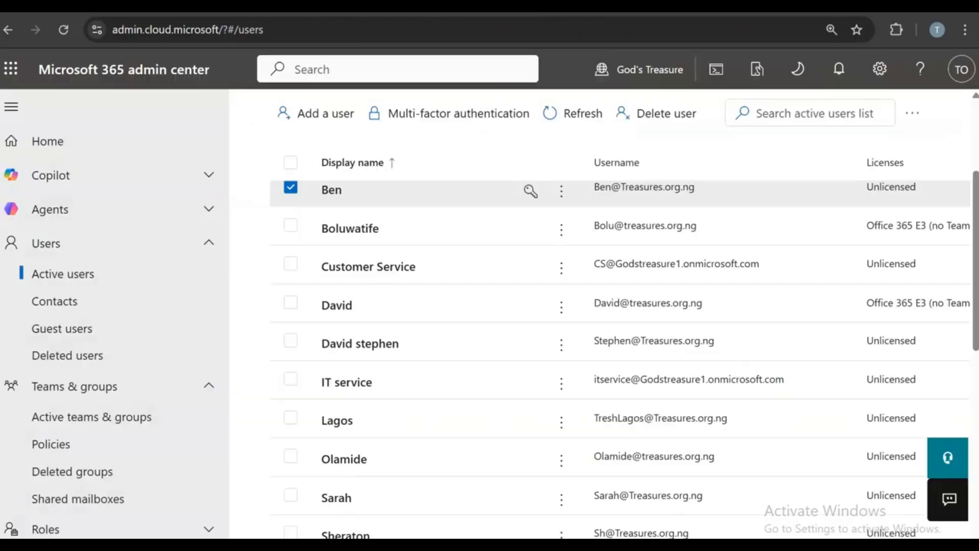
{"action": "scroll", "coordinate": [131, 410], "scroll_direction": "down", "scroll_amount": 10}
{"action": "scroll", "coordinate": [134, 431], "scroll_direction": "up", "scroll_amount": 7}
{"action": "left_click", "coordinate": [95, 244]}
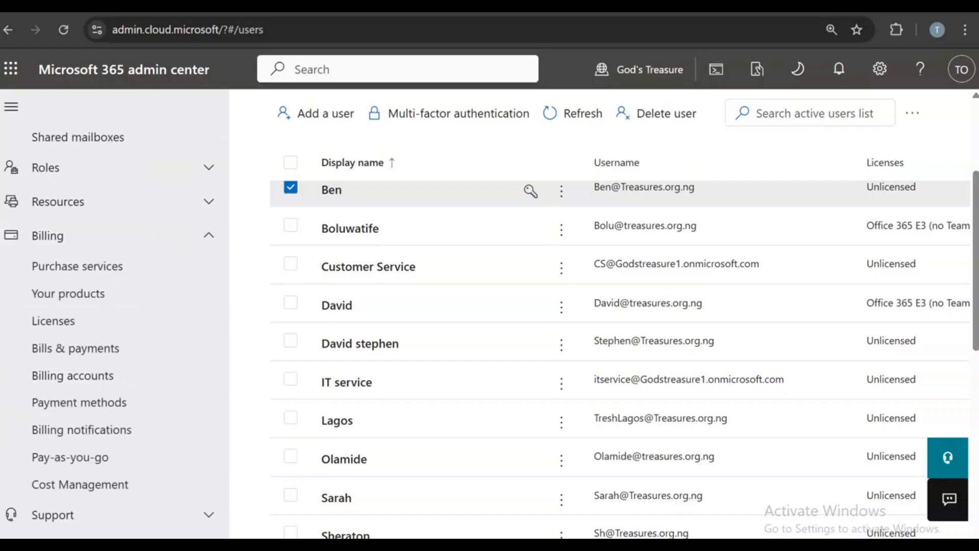
{"action": "left_click", "coordinate": [79, 321]}
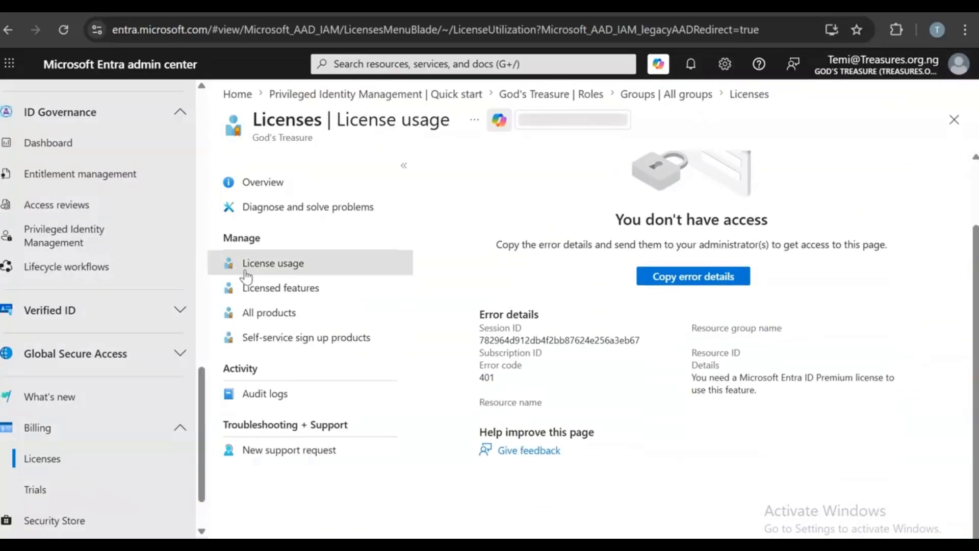
{"action": "left_click", "coordinate": [231, 313]}
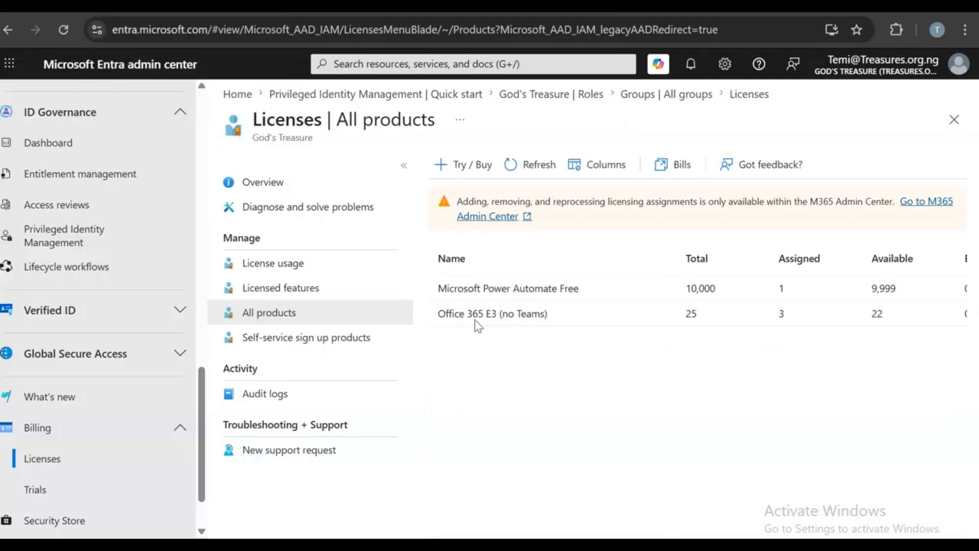
- Open the Office 365 E3 (no Teams) licence page in Microsoft 365 admin center and start assigning it
{"action": "left_click", "coordinate": [158, 7]}
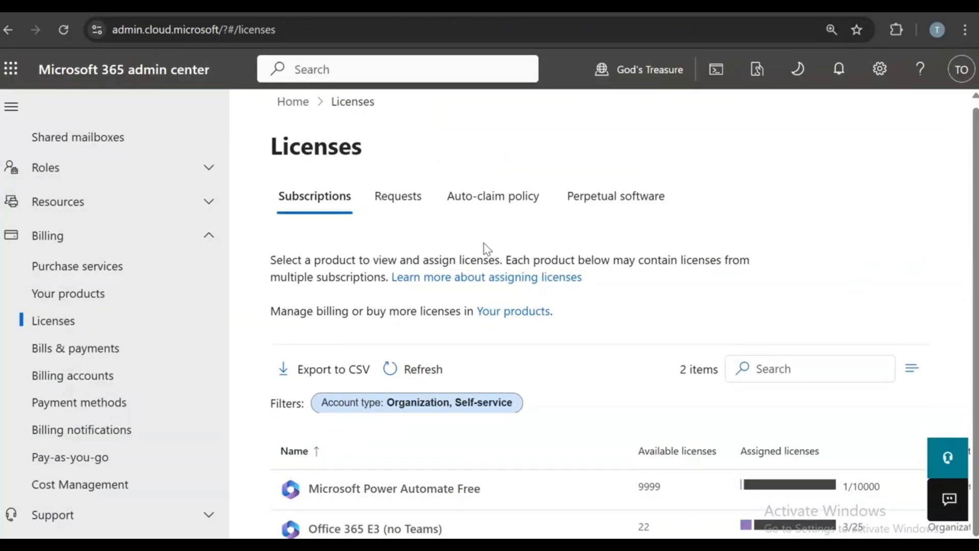
{"action": "left_click", "coordinate": [372, 530]}
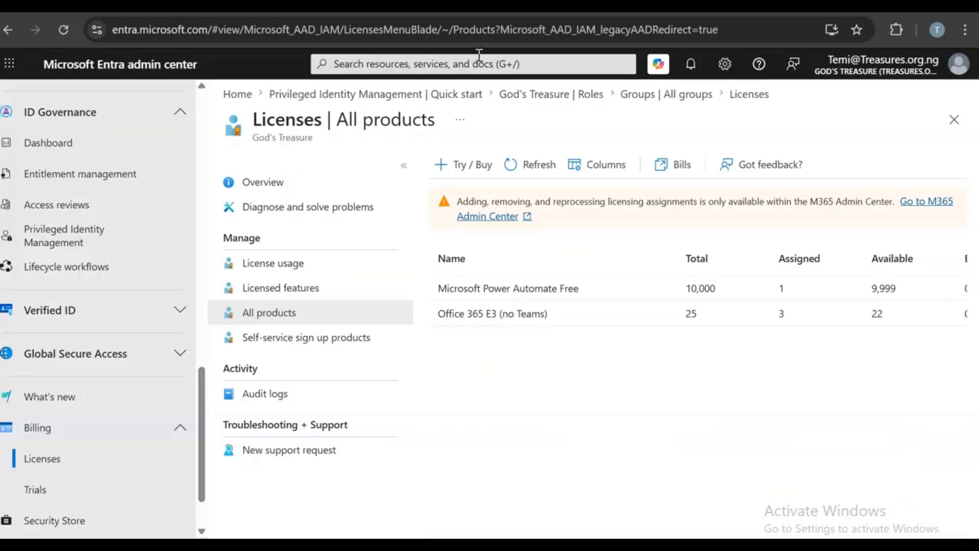
{"action": "triple_click", "coordinate": [544, 322]}
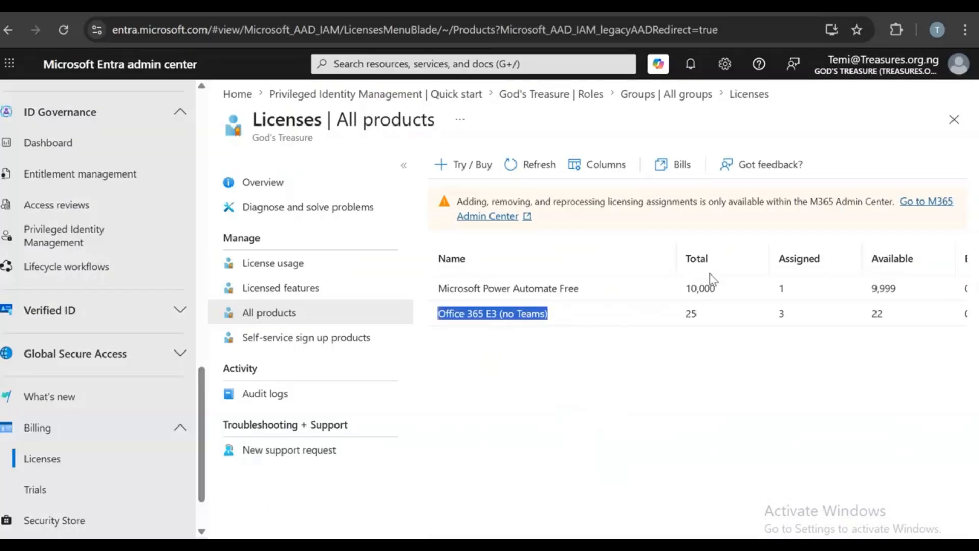
{"action": "left_click", "coordinate": [692, 313]}
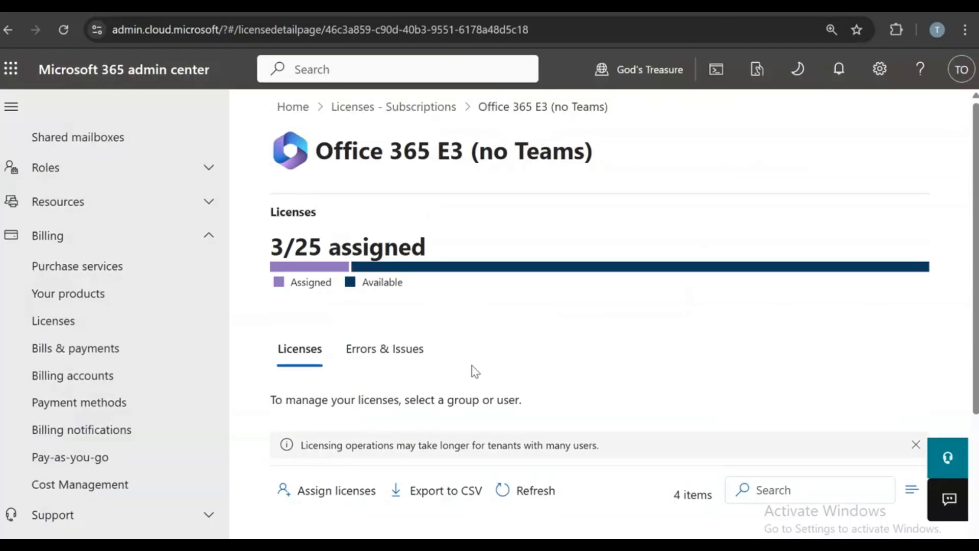
{"action": "scroll", "coordinate": [579, 472], "scroll_direction": "down", "scroll_amount": 3}
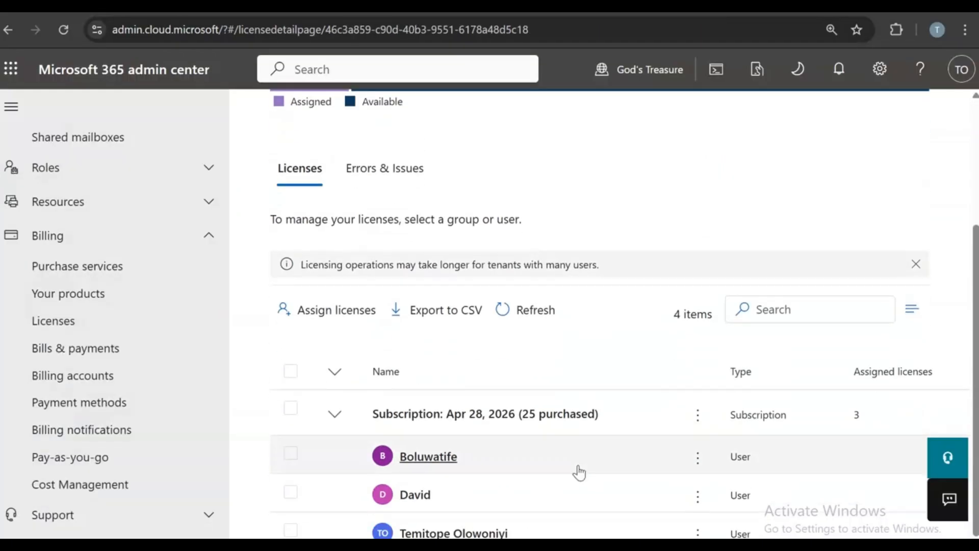
{"action": "left_click", "coordinate": [330, 312]}
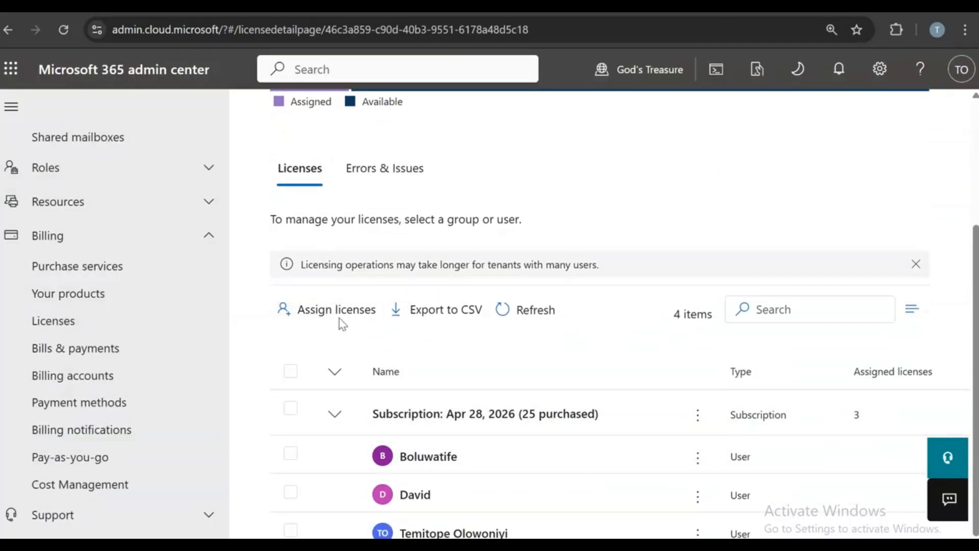
- Find 'emplo' and assign the Office 365 E3 (no Teams) licence to Employee group
{"action": "left_click", "coordinate": [707, 285]}
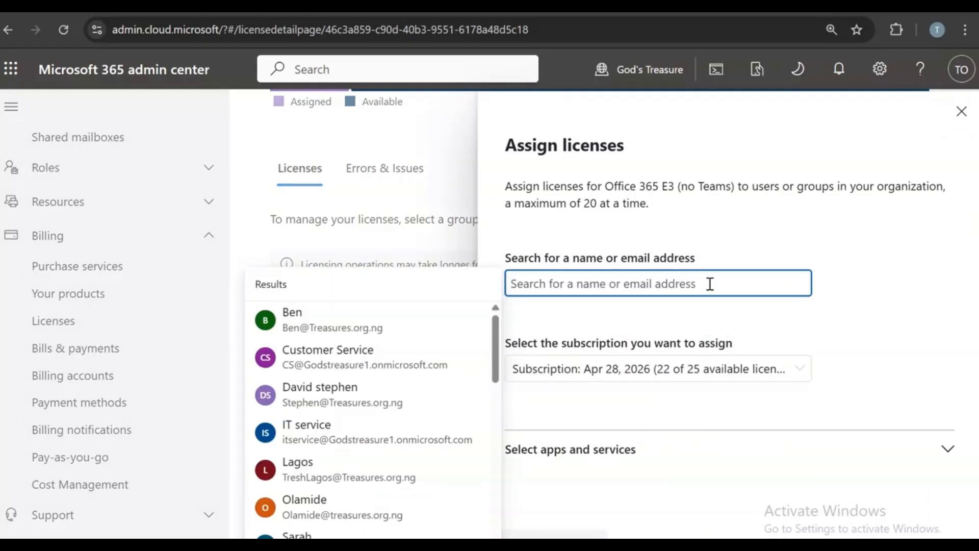
{"action": "type", "text": "emplo"}
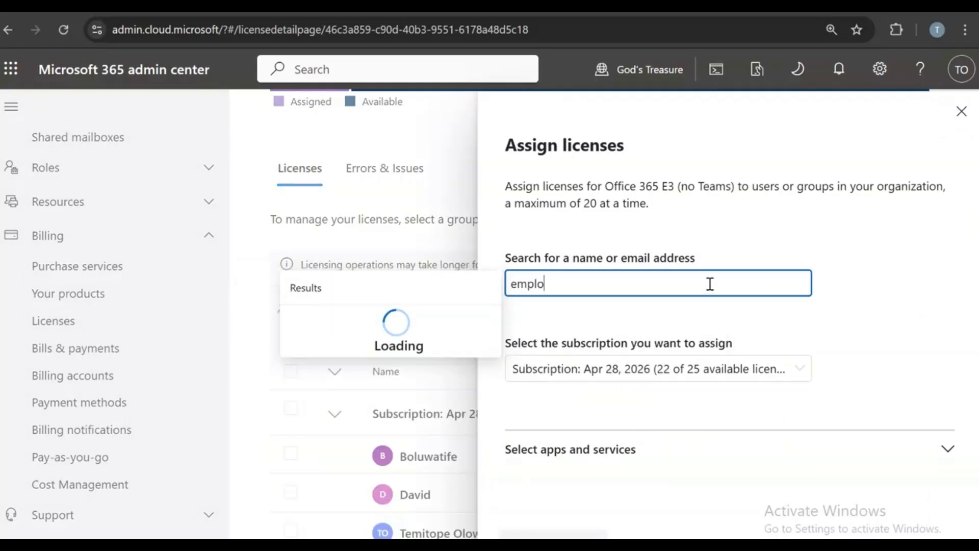
{"action": "left_click", "coordinate": [360, 330]}
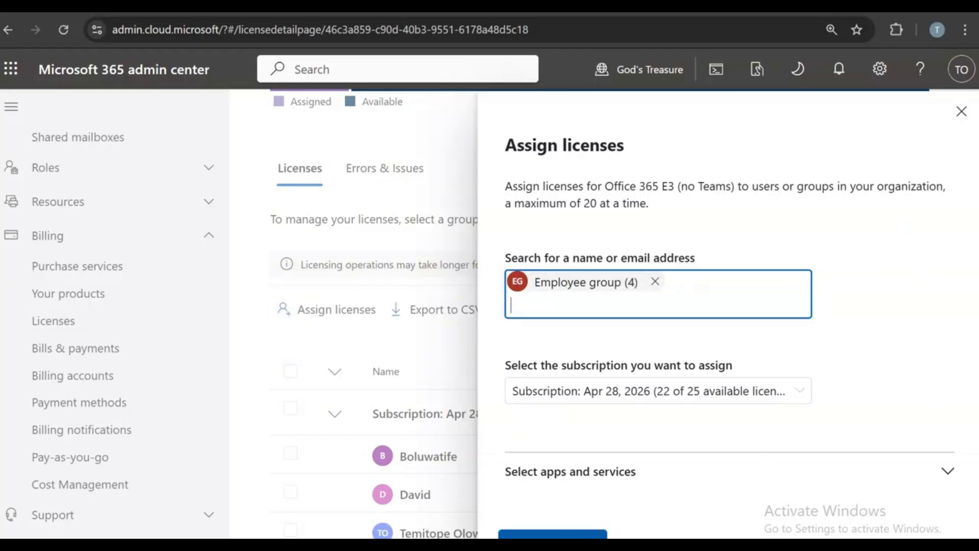
{"action": "left_click", "coordinate": [552, 533]}
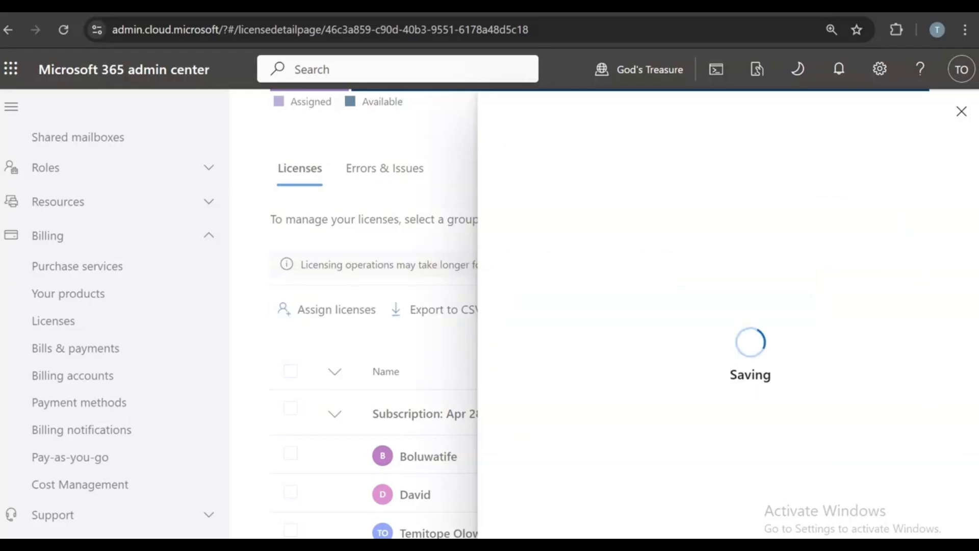
{"action": "left_click", "coordinate": [961, 111]}
{"action": "scroll", "coordinate": [787, 330], "scroll_direction": "down", "scroll_amount": 2}
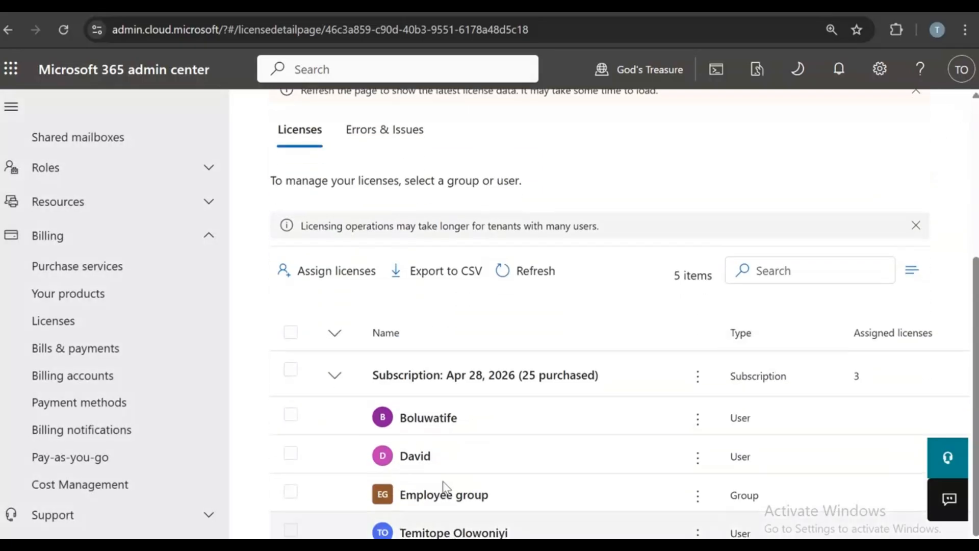
- Reload the admin center and check the refreshed Active users list
{"action": "left_click", "coordinate": [63, 29]}
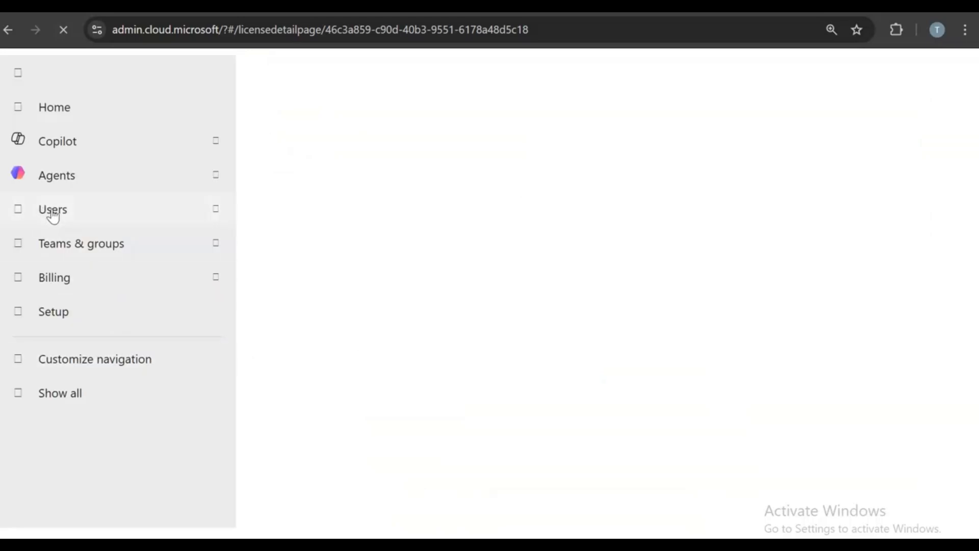
{"action": "left_click", "coordinate": [50, 212]}
{"action": "left_click", "coordinate": [62, 240]}
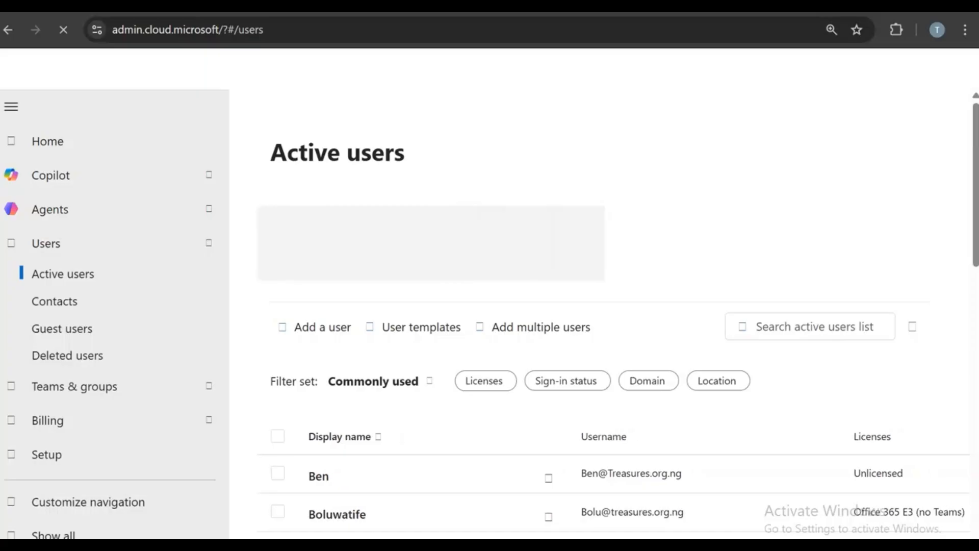
{"action": "scroll", "coordinate": [755, 368], "scroll_direction": "down", "scroll_amount": 3}
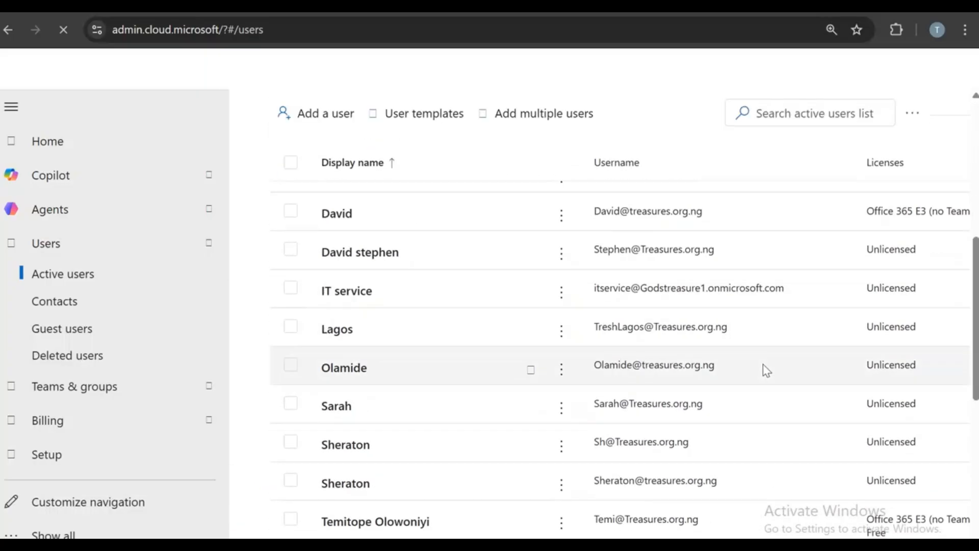
{"action": "scroll", "coordinate": [913, 398], "scroll_direction": "up", "scroll_amount": 3}
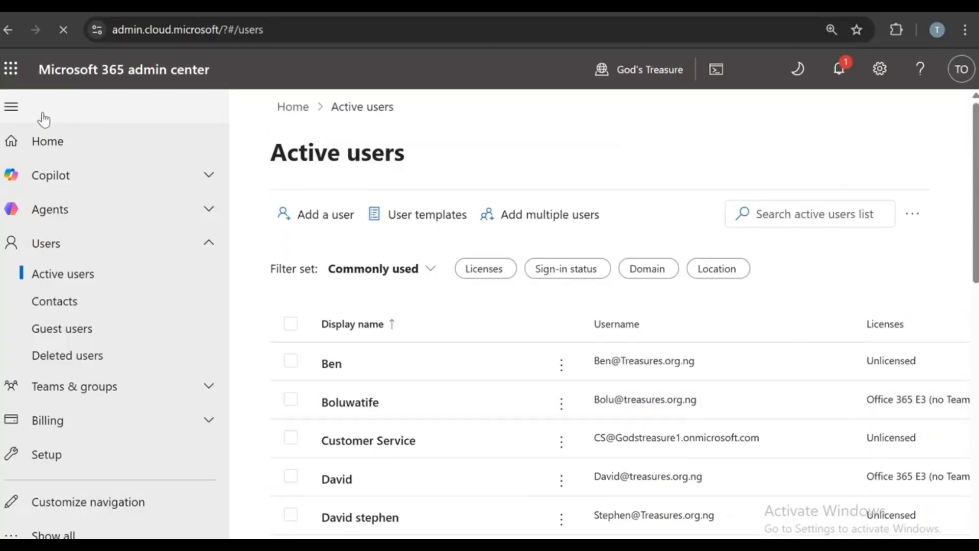
{"action": "scroll", "coordinate": [933, 386], "scroll_direction": "down", "scroll_amount": 5}
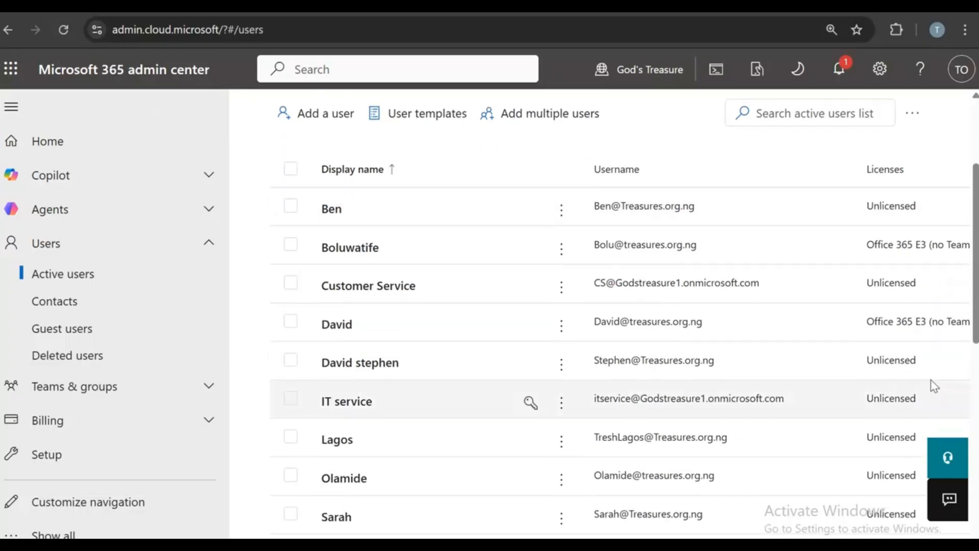
{"action": "left_click", "coordinate": [62, 31]}
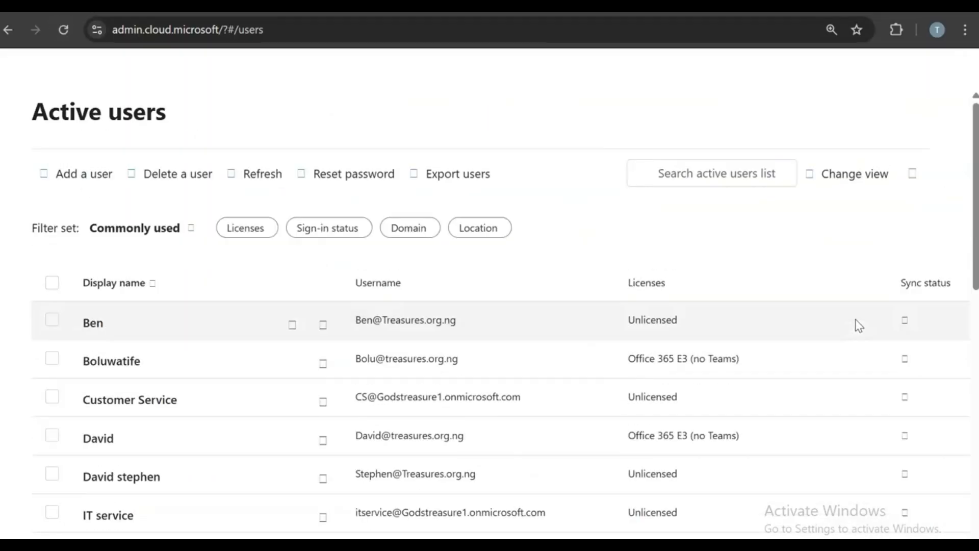
{"action": "scroll", "coordinate": [903, 405], "scroll_direction": "down", "scroll_amount": 2}
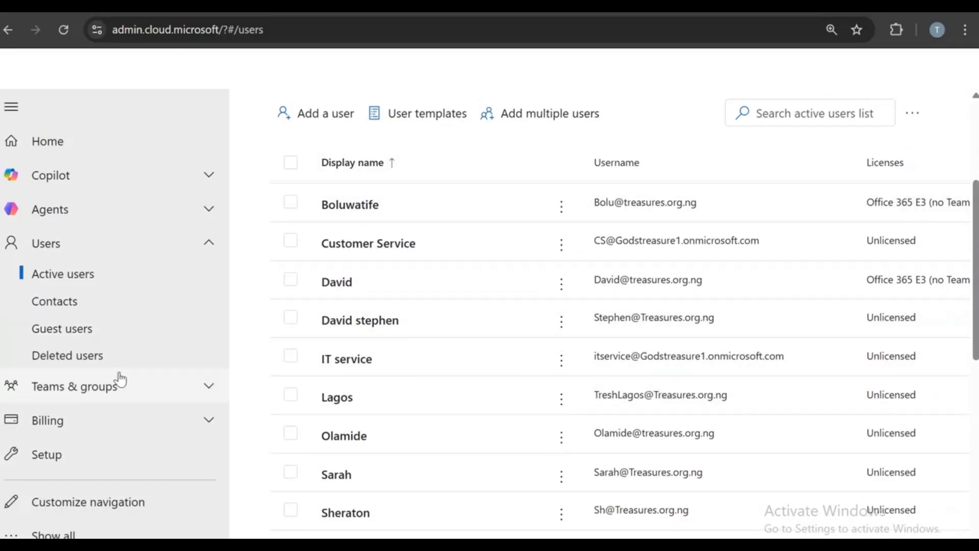
{"action": "scroll", "coordinate": [498, 365], "scroll_direction": "up", "scroll_amount": 2}
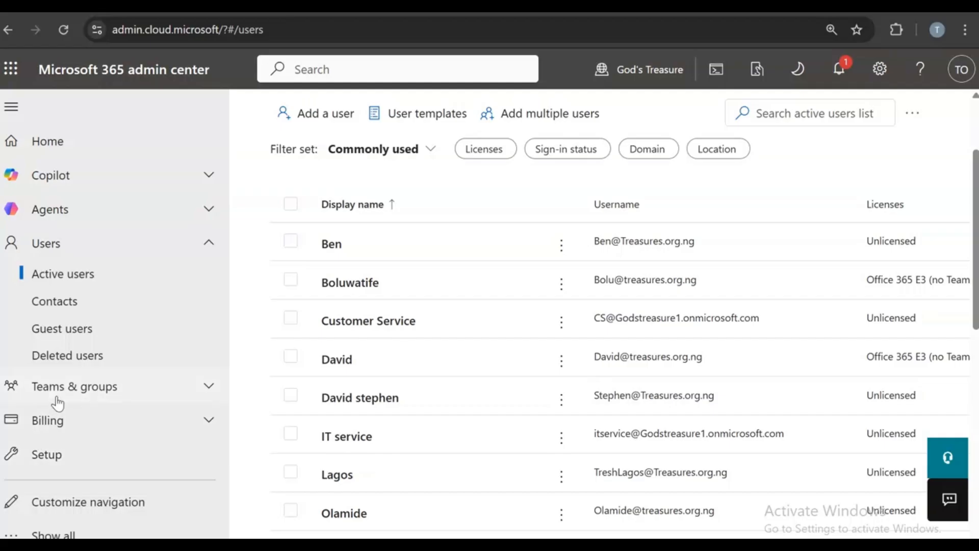
- Go to Billing > Licenses and open Office 365 E3 (no Teams)
{"action": "left_click", "coordinate": [71, 387]}
{"action": "scroll", "coordinate": [66, 421], "scroll_direction": "down", "scroll_amount": 2}
{"action": "left_click", "coordinate": [67, 430]}
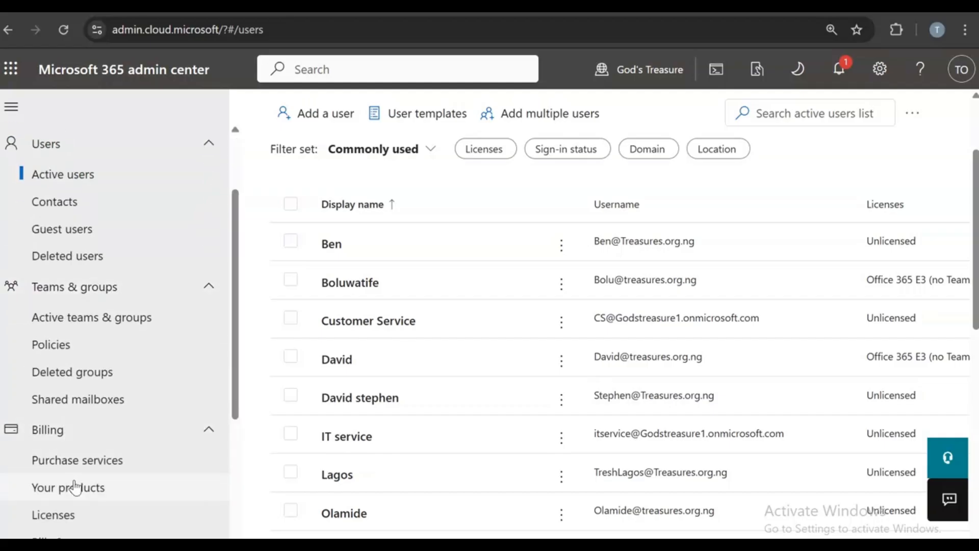
{"action": "left_click", "coordinate": [74, 516]}
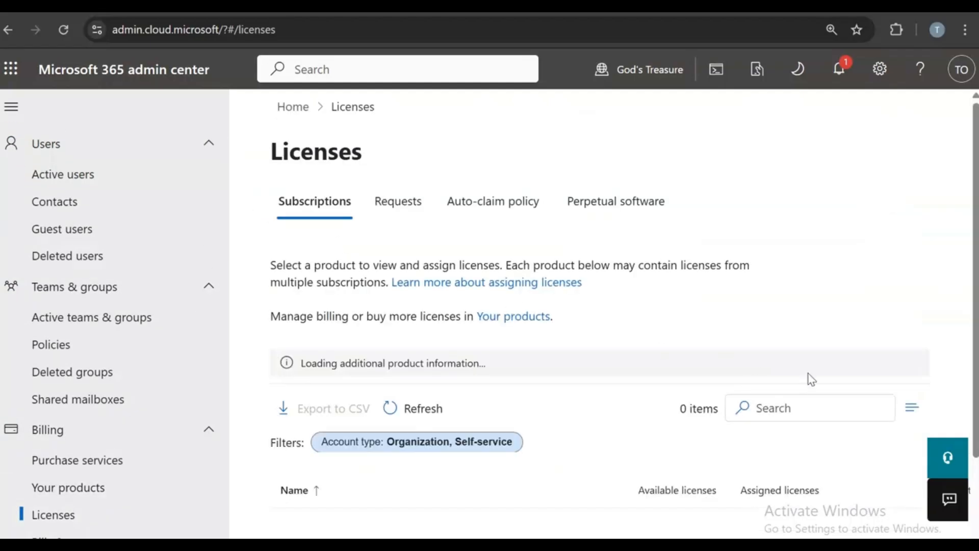
{"action": "scroll", "coordinate": [964, 211], "scroll_direction": "down", "scroll_amount": 5}
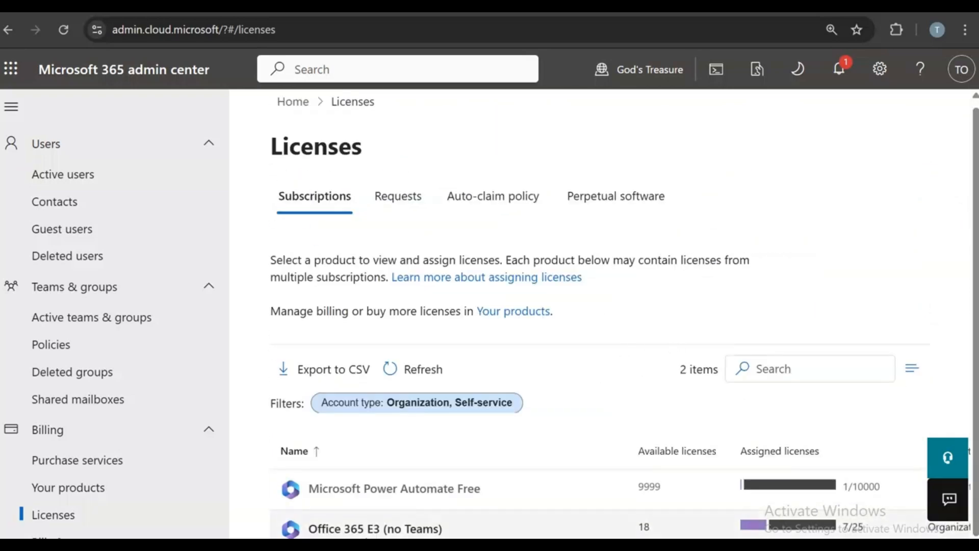
{"action": "left_click", "coordinate": [370, 529]}
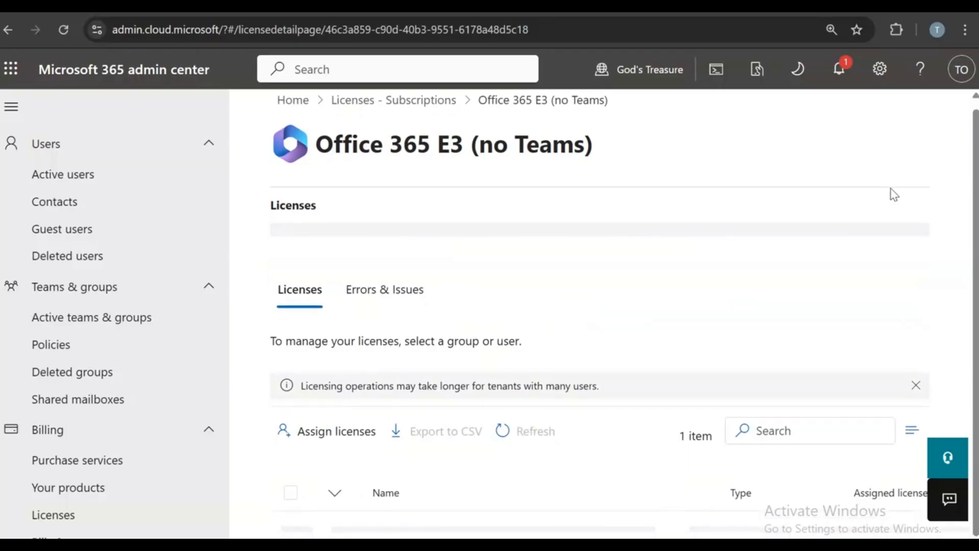
- Select Employee group's licence assignment, dismiss the licensing delay notice, and open the app launcher
{"action": "scroll", "coordinate": [625, 436], "scroll_direction": "down", "scroll_amount": 4}
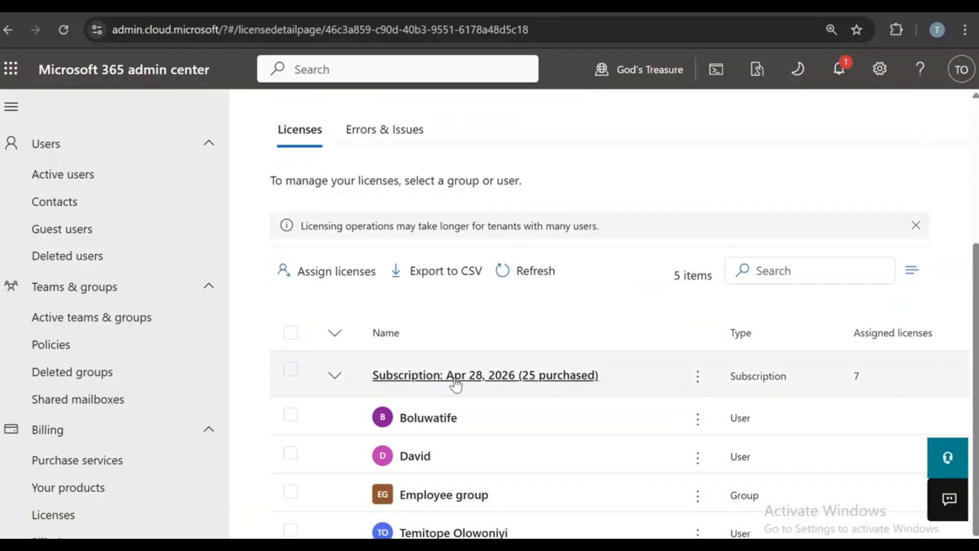
{"action": "scroll", "coordinate": [466, 395], "scroll_direction": "up", "scroll_amount": 4}
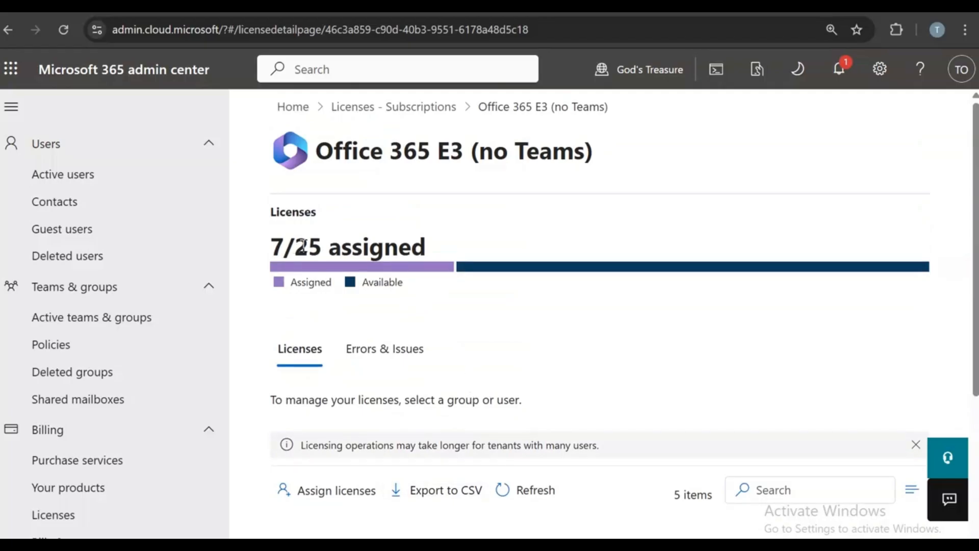
{"action": "scroll", "coordinate": [309, 246], "scroll_direction": "down", "scroll_amount": 4}
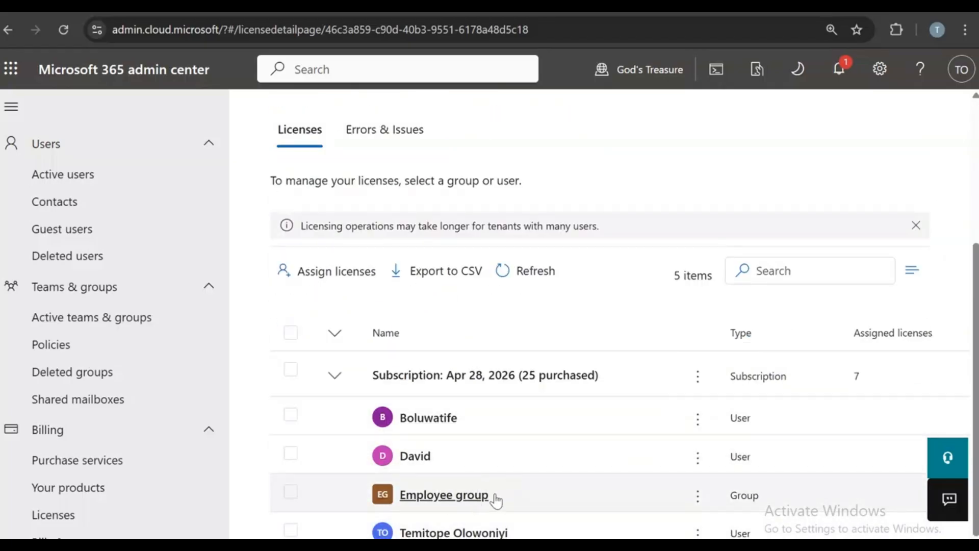
{"action": "left_click", "coordinate": [426, 501]}
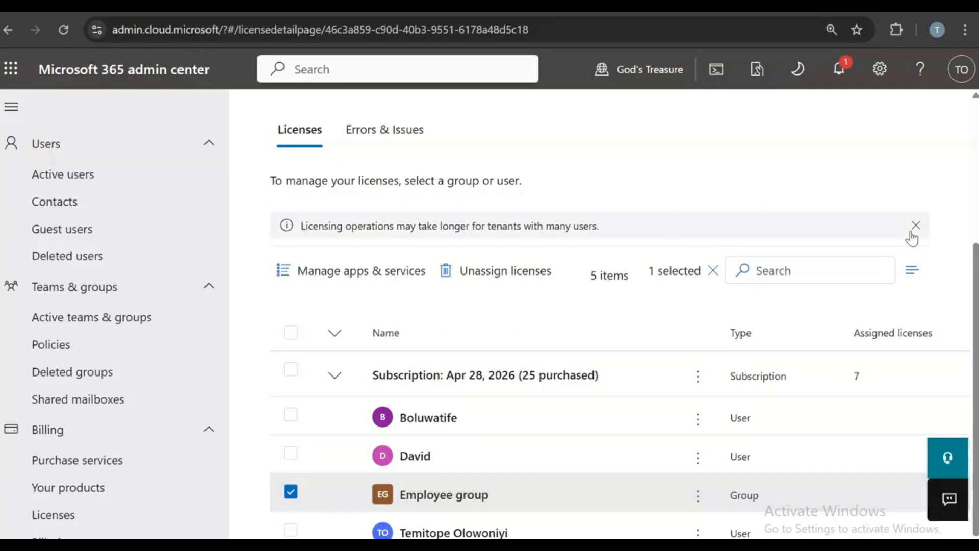
{"action": "left_click", "coordinate": [916, 226]}
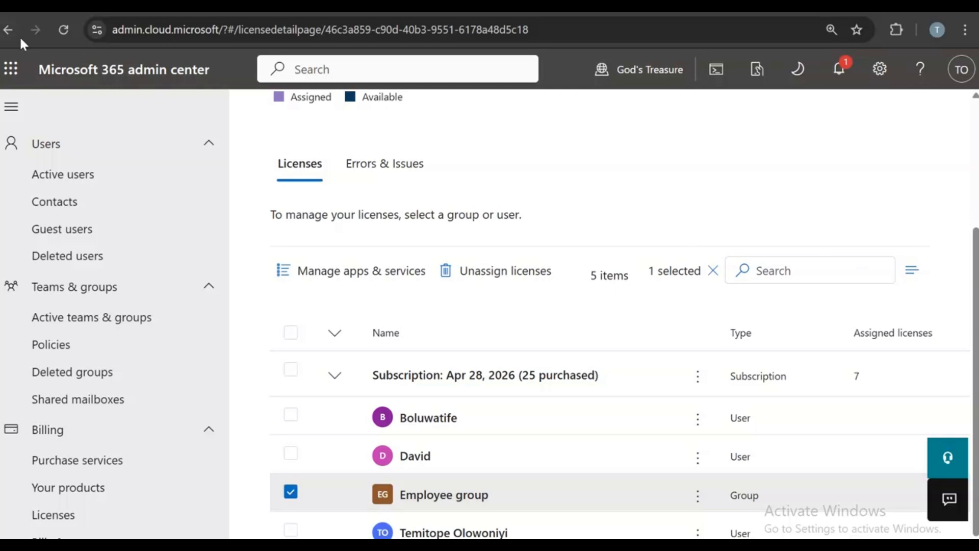
{"action": "left_click", "coordinate": [20, 71]}
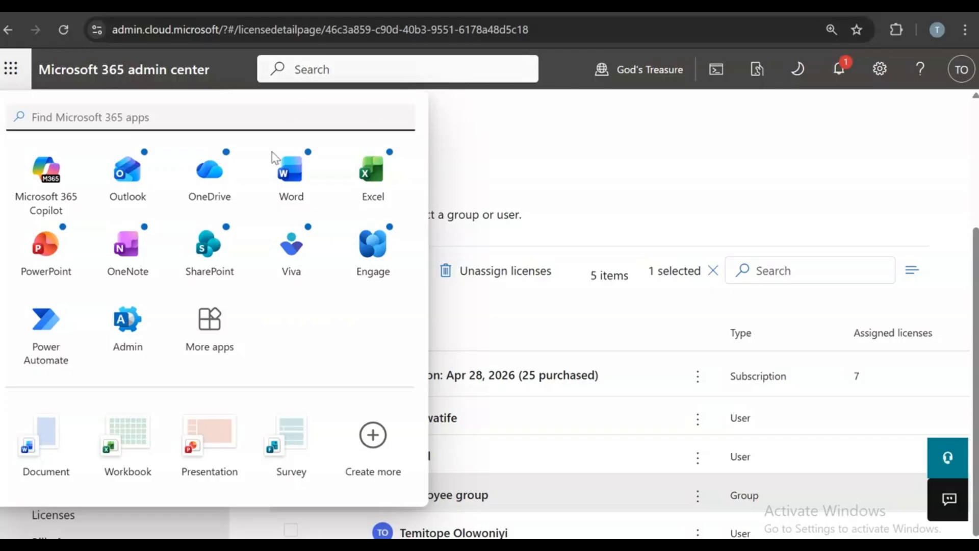
- Search the Microsoft 365 apps for 'fo' and launch Microsoft Forms
{"action": "left_click", "coordinate": [311, 118]}
{"action": "type", "text": "fo"}
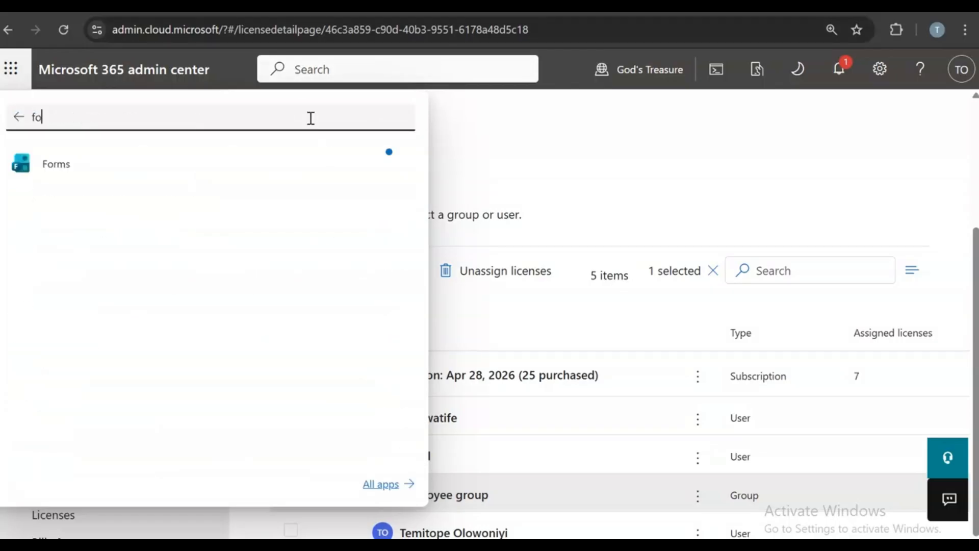
{"action": "left_click", "coordinate": [84, 171]}
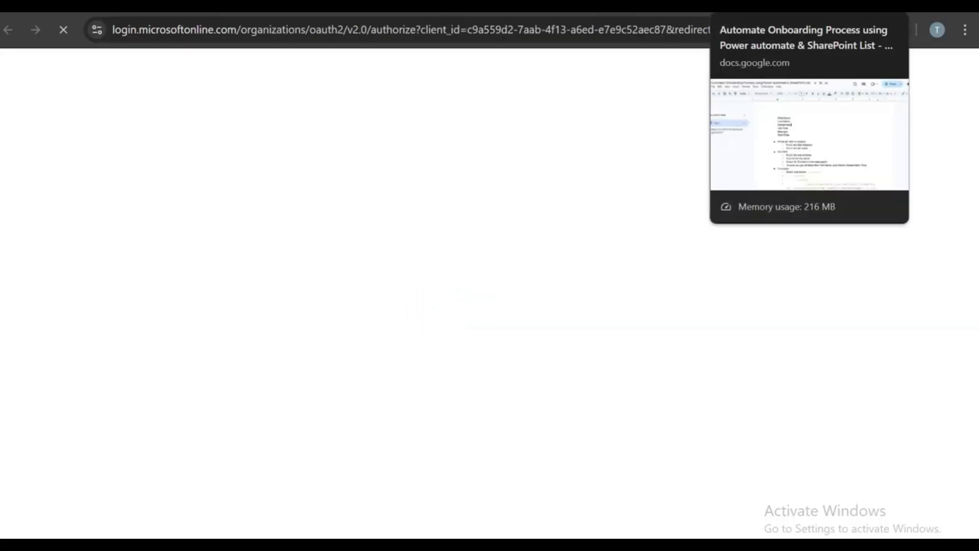
- Review the form field names in the Google Docs onboarding-process notes
{"action": "left_click", "coordinate": [765, 6]}
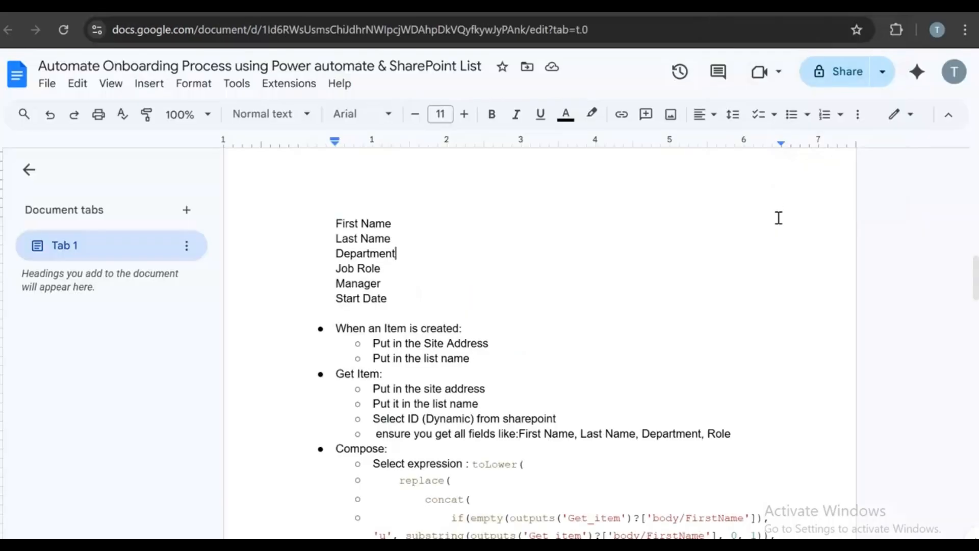
{"action": "left_click_drag", "start_coordinate": [395, 295], "coordinate": [334, 228]}
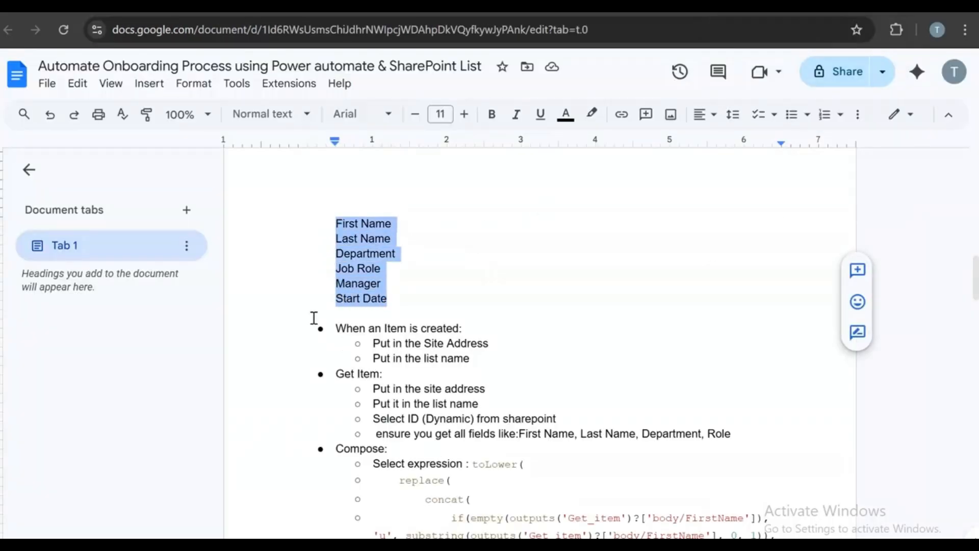
{"action": "scroll", "coordinate": [680, 242], "scroll_direction": "down", "scroll_amount": 10}
{"action": "scroll", "coordinate": [692, 242], "scroll_direction": "up", "scroll_amount": 17}
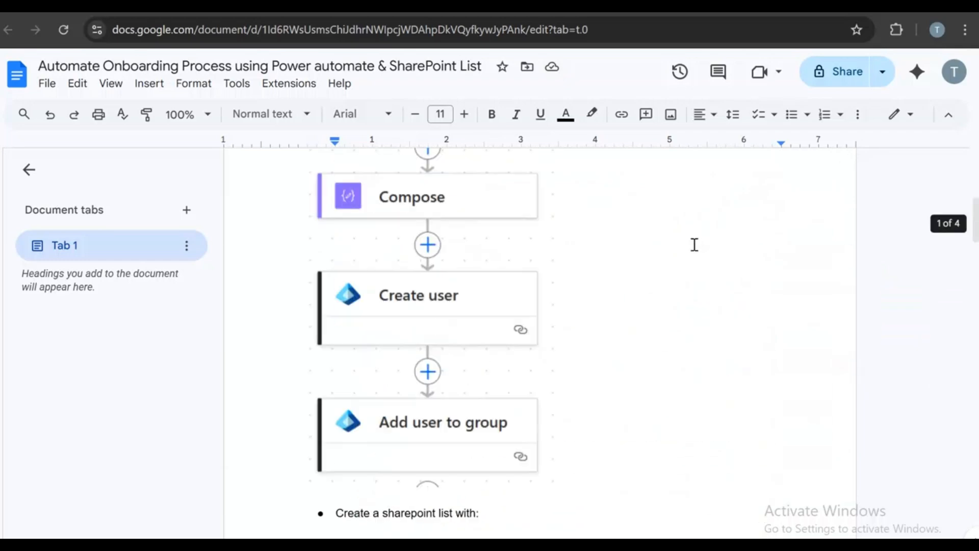
{"action": "scroll", "coordinate": [701, 240], "scroll_direction": "down", "scroll_amount": 19}
{"action": "scroll", "coordinate": [706, 239], "scroll_direction": "up", "scroll_amount": 18}
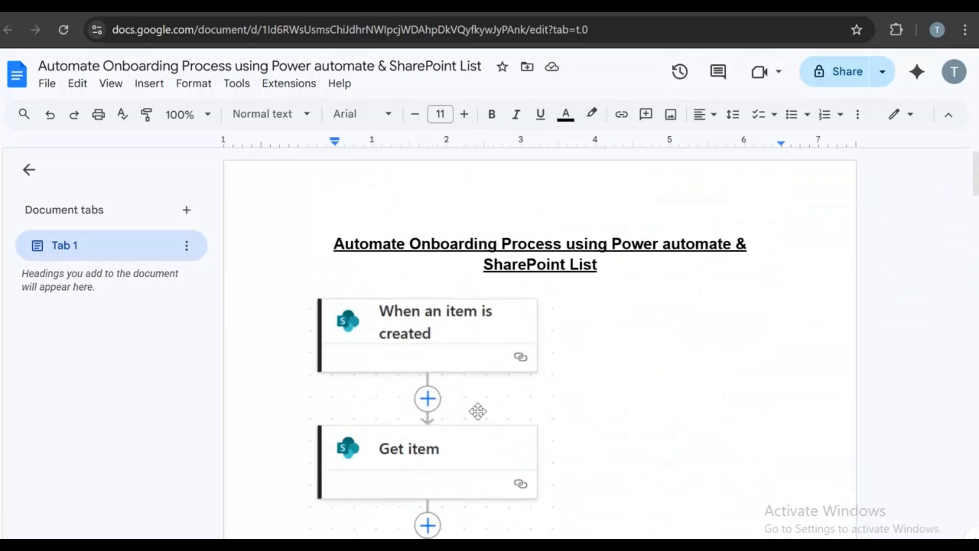
{"action": "scroll", "coordinate": [476, 408], "scroll_direction": "down", "scroll_amount": 12}
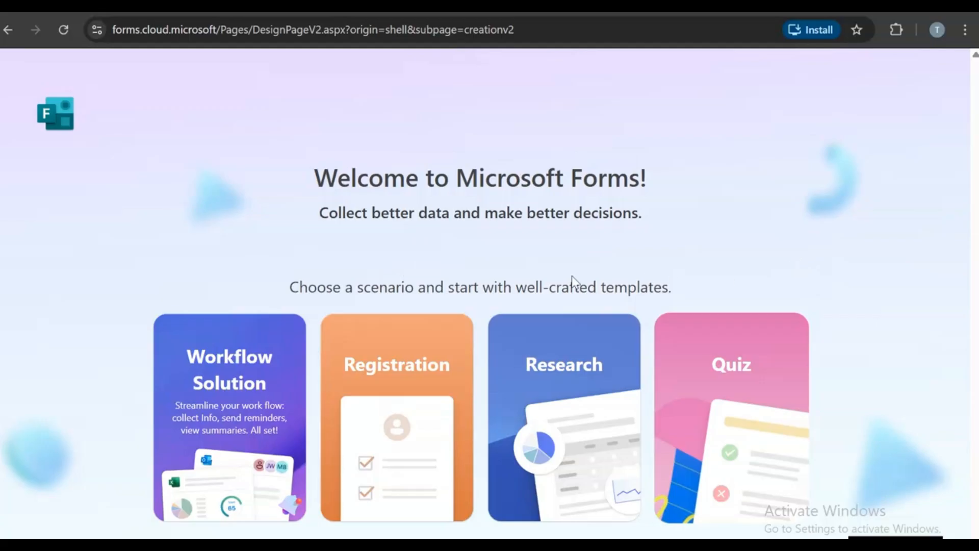
- Browse the Workflow Solution templates in Forms, then go back
{"action": "left_click", "coordinate": [245, 391]}
{"action": "left_click", "coordinate": [43, 118]}
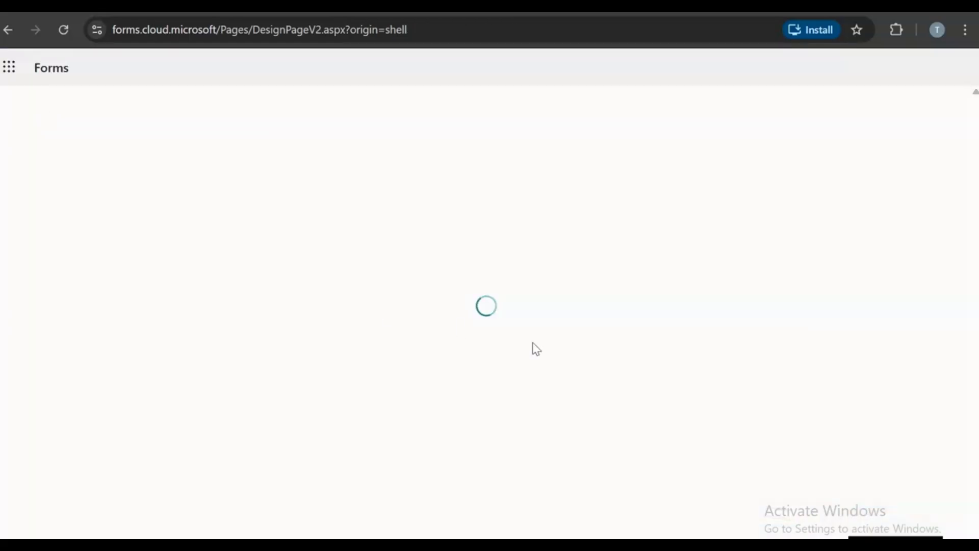
{"action": "right_click", "coordinate": [625, 369]}
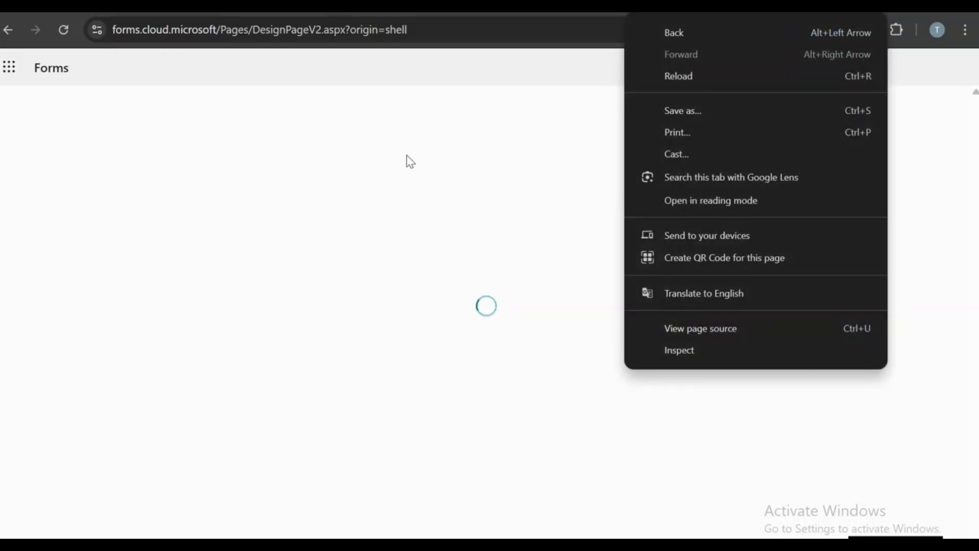
{"action": "left_click", "coordinate": [409, 157]}
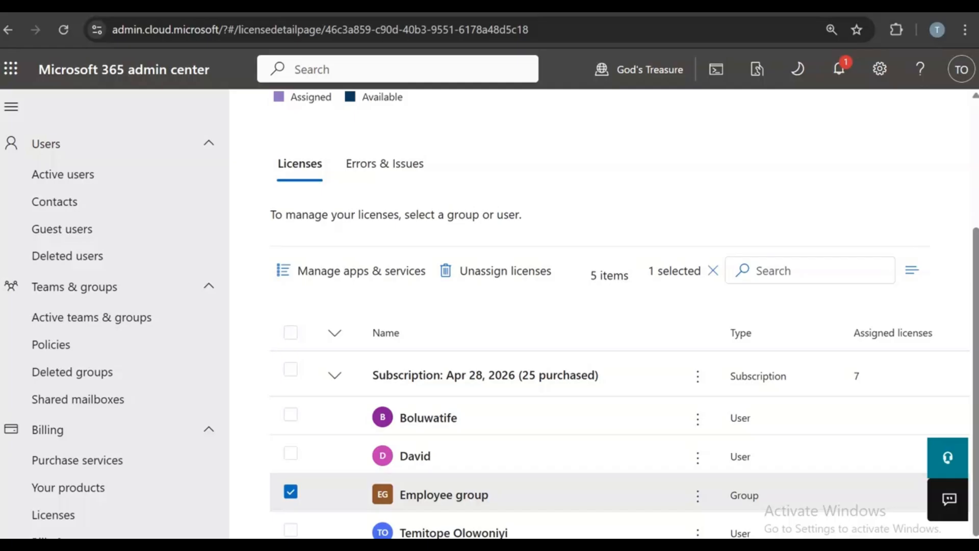
- Relaunch Forms from the admin center app launcher and create a Registration form
{"action": "left_click", "coordinate": [61, 174]}
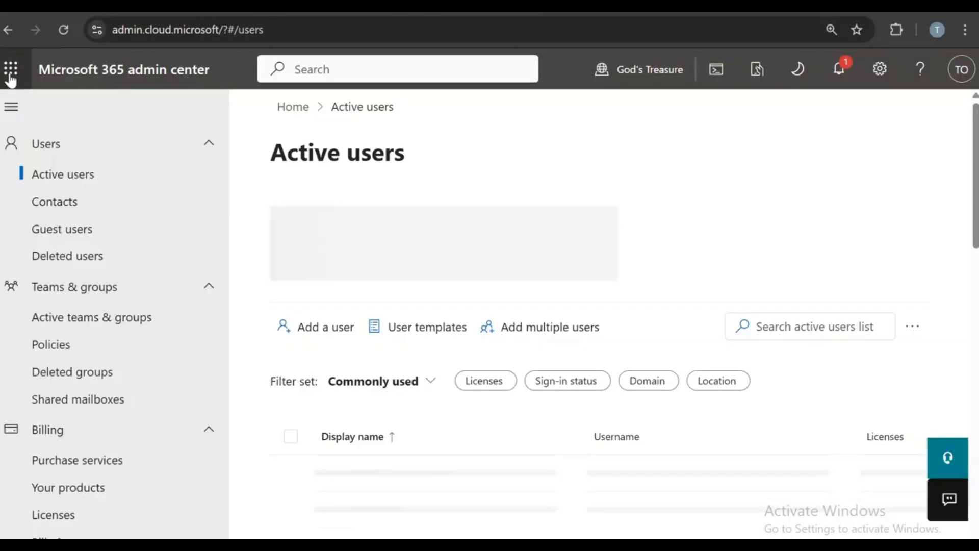
{"action": "left_click", "coordinate": [11, 67]}
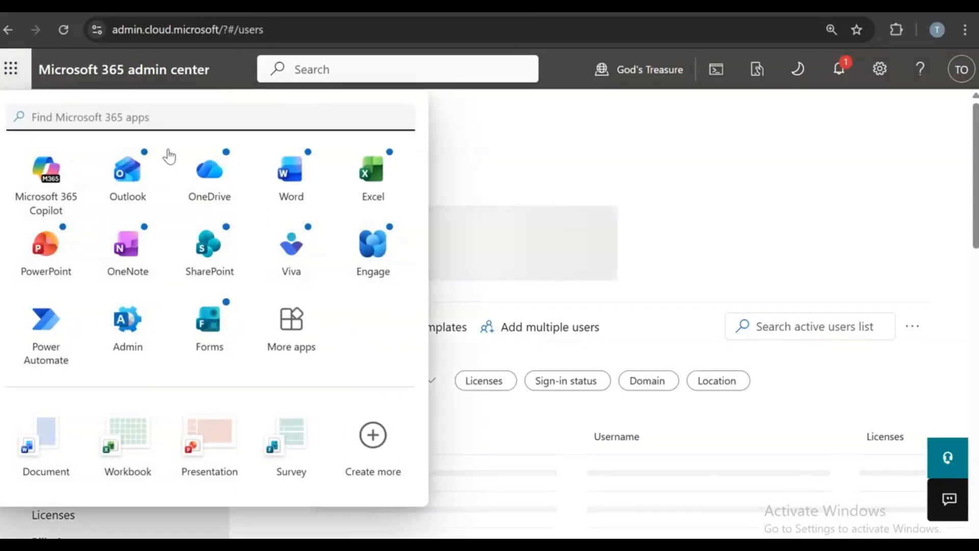
{"action": "left_click", "coordinate": [211, 327]}
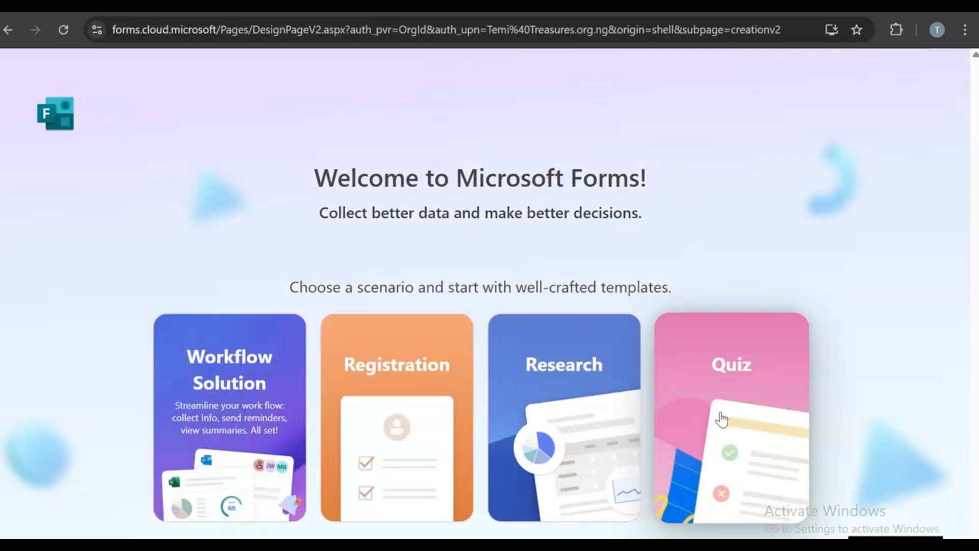
{"action": "left_click", "coordinate": [428, 359]}
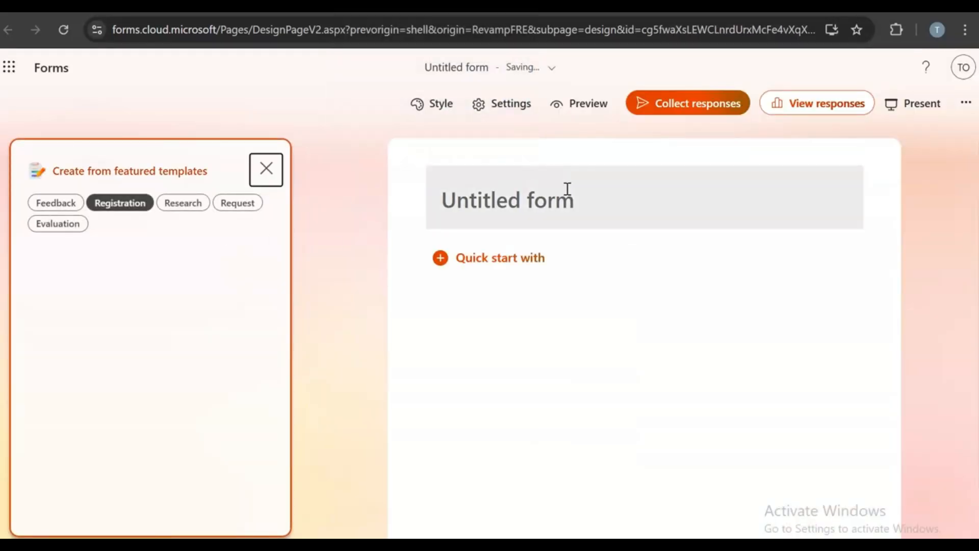
- Title the form 'Employee Onboarding'
{"action": "left_click", "coordinate": [569, 188]}
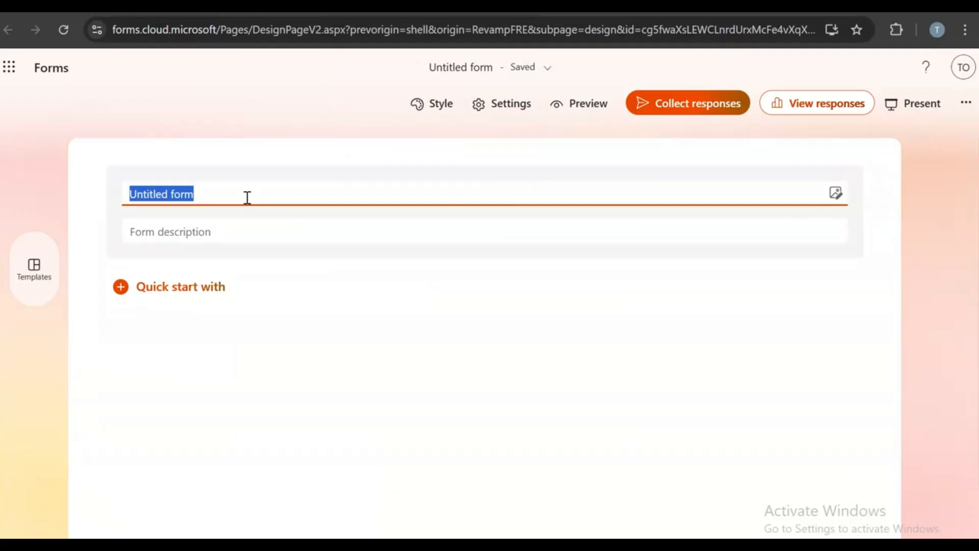
{"action": "key", "text": "BackSpace"}
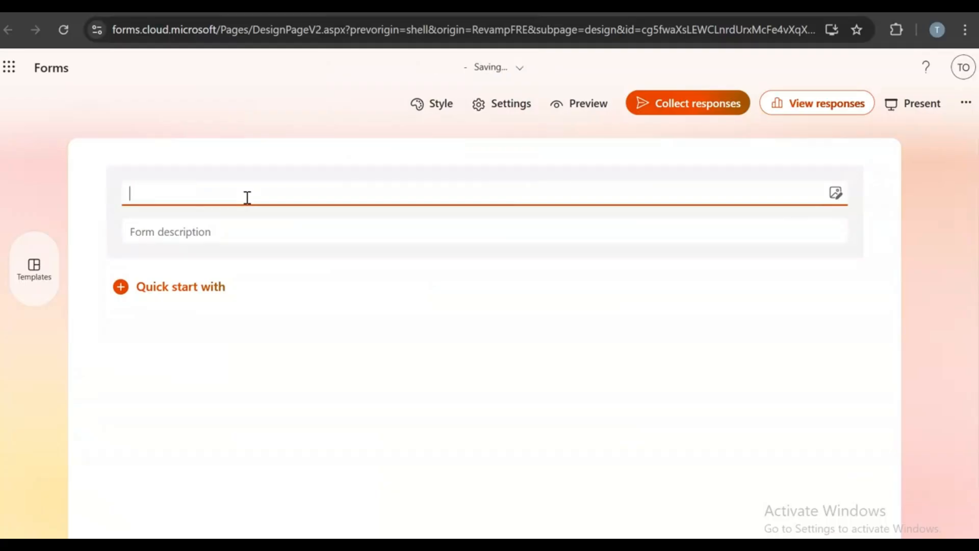
{"action": "type", "text": "Emplo"}
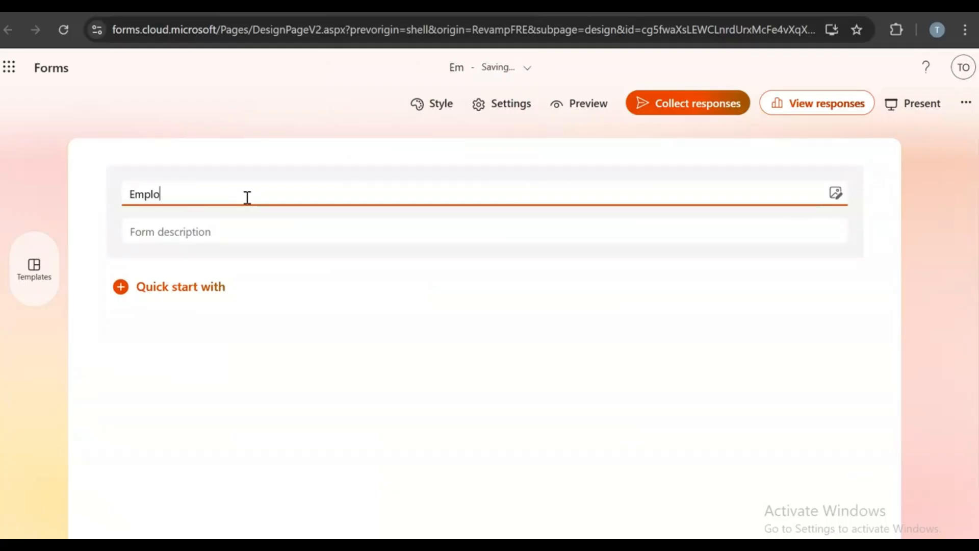
{"action": "type", "text": "yee Onboa"}
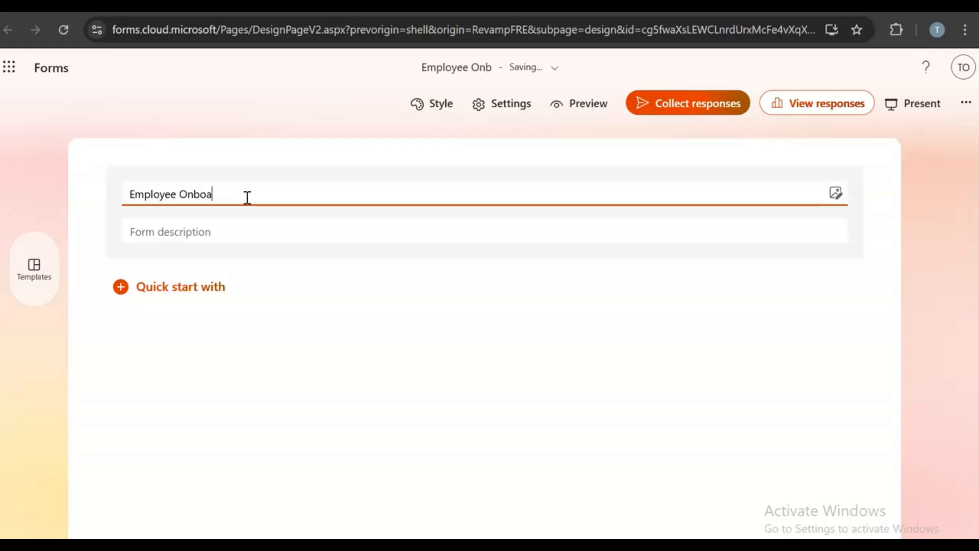
{"action": "type", "text": "rding"}
{"action": "left_click", "coordinate": [220, 233]}
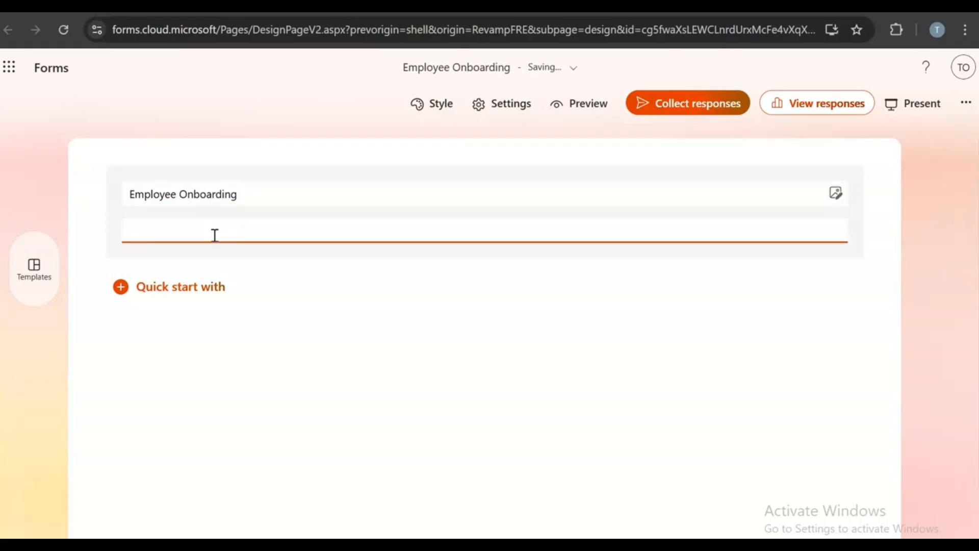
- Add a required 'First Name' text question as question 1
{"action": "left_click", "coordinate": [179, 290]}
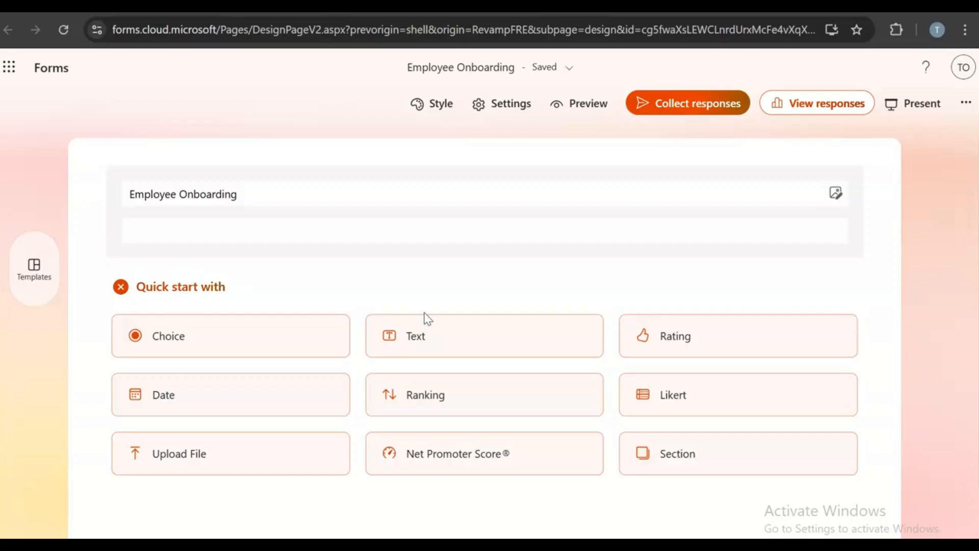
{"action": "left_click", "coordinate": [417, 340]}
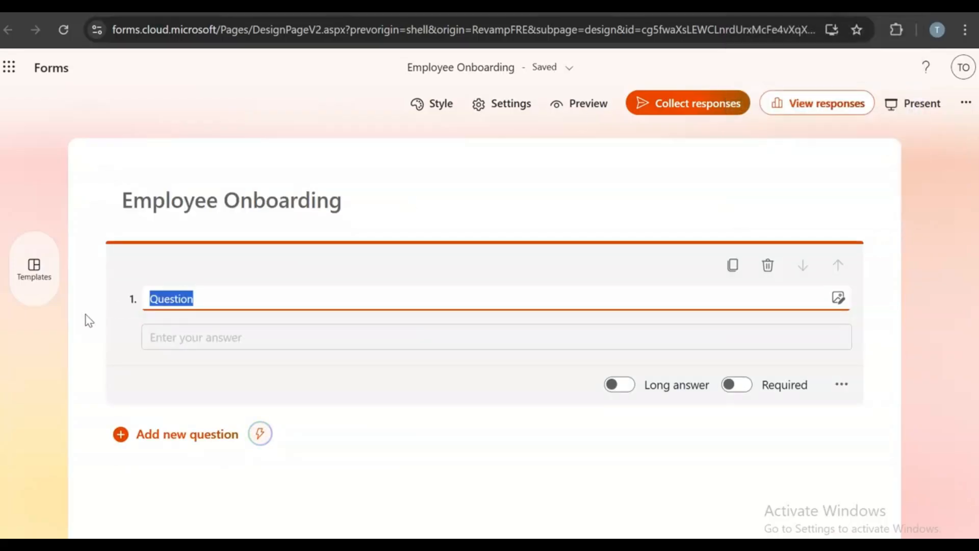
{"action": "key", "text": "super+v"}
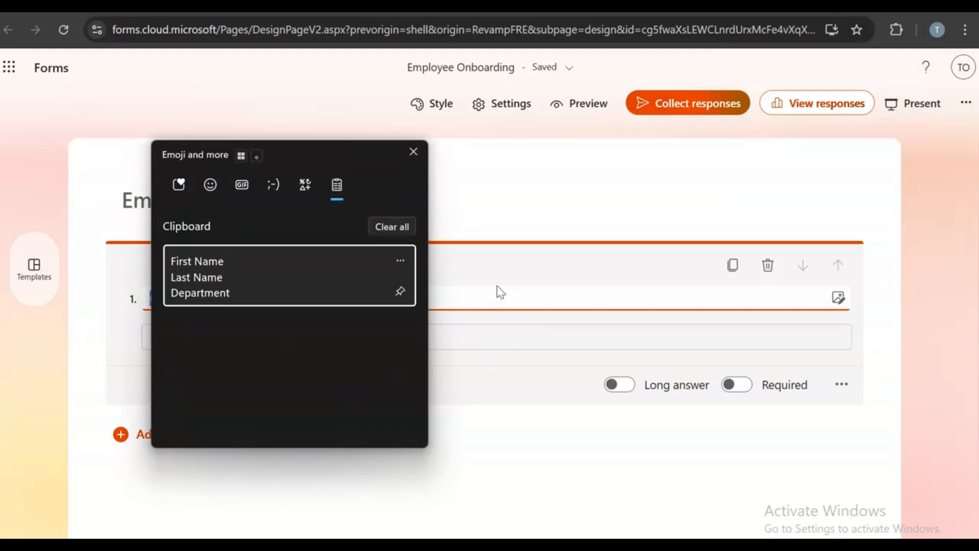
{"action": "key", "text": "Escape"}
{"action": "key", "text": "BackSpace"}
{"action": "type", "text": "First"}
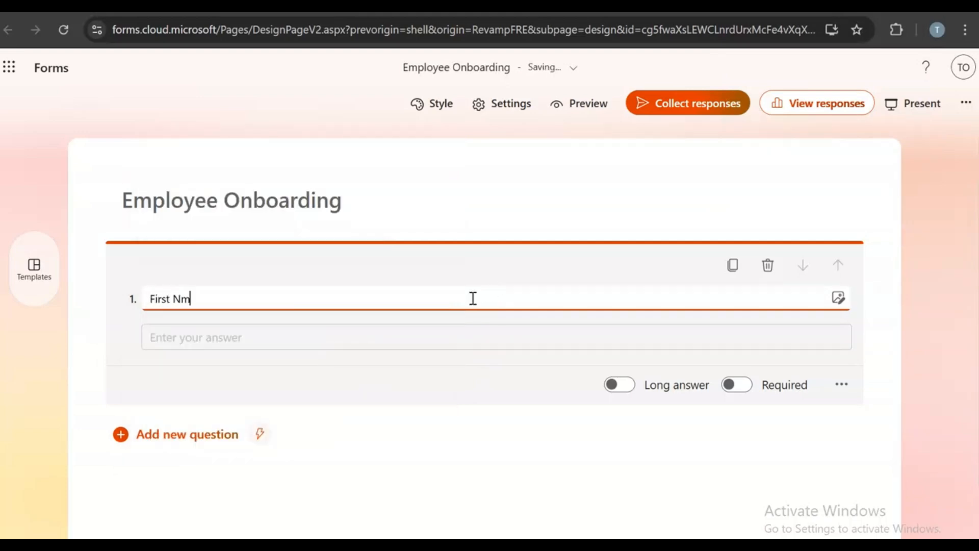
{"action": "type", "text": " Name"}
{"action": "left_click", "coordinate": [740, 390]}
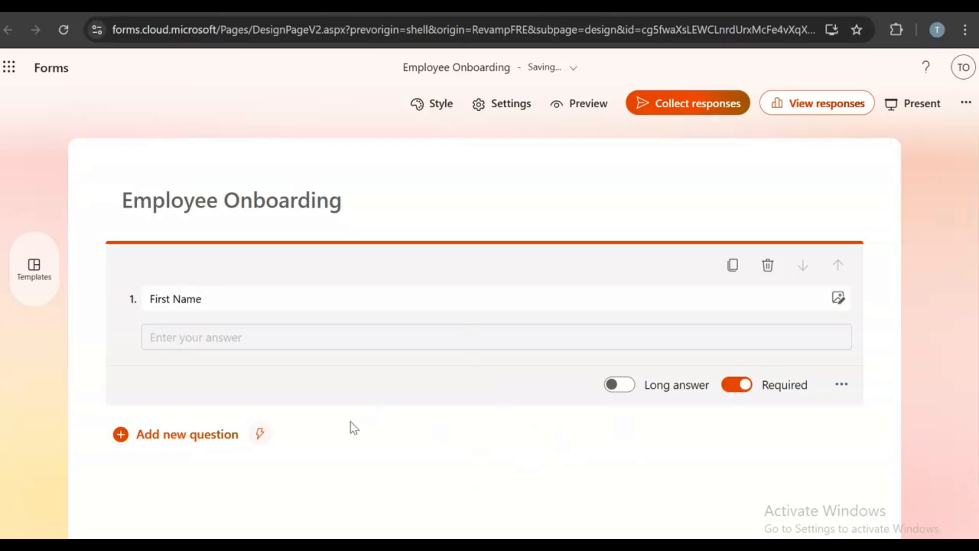
{"action": "left_click", "coordinate": [192, 446]}
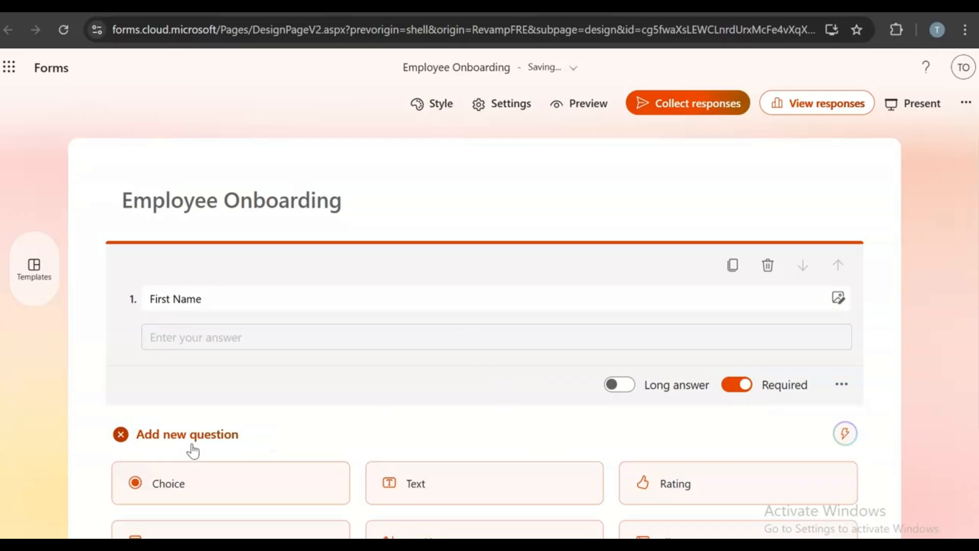
- Add text question 2 titled 'Last naam'
{"action": "left_click", "coordinate": [412, 499]}
{"action": "key", "text": "BackSpace"}
{"action": "type", "text": "L"}
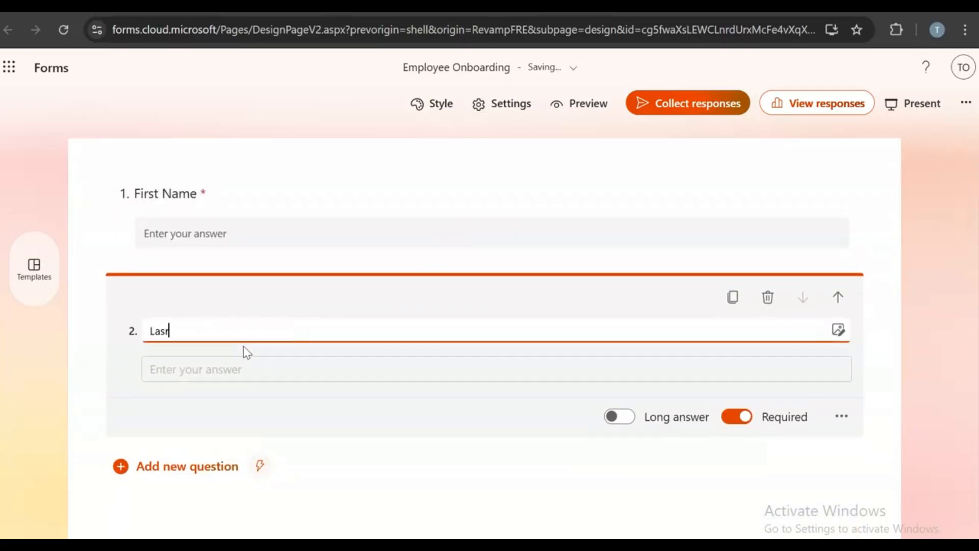
{"action": "type", "text": "ast na"}
{"action": "type", "text": "am"}
{"action": "left_click", "coordinate": [183, 472]}
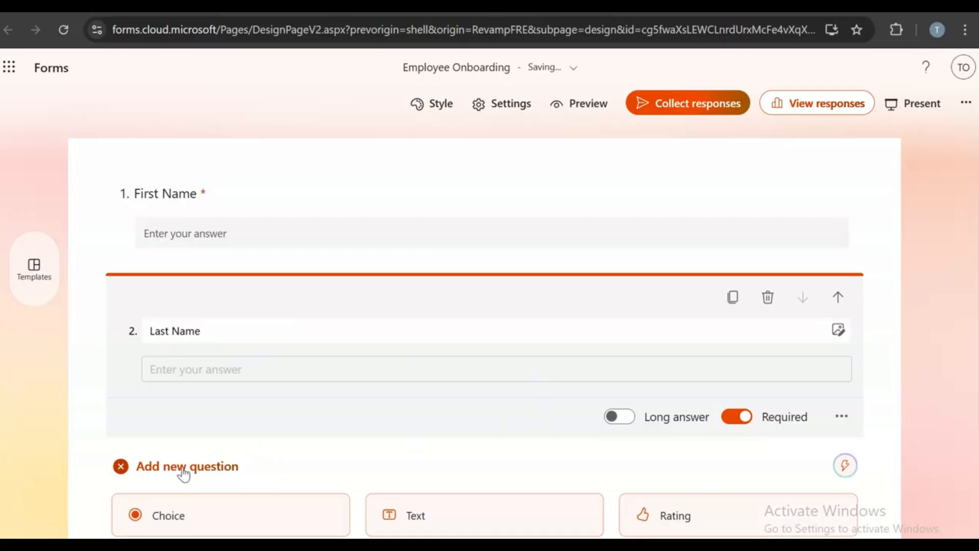
{"action": "scroll", "coordinate": [229, 454], "scroll_direction": "down", "scroll_amount": 4}
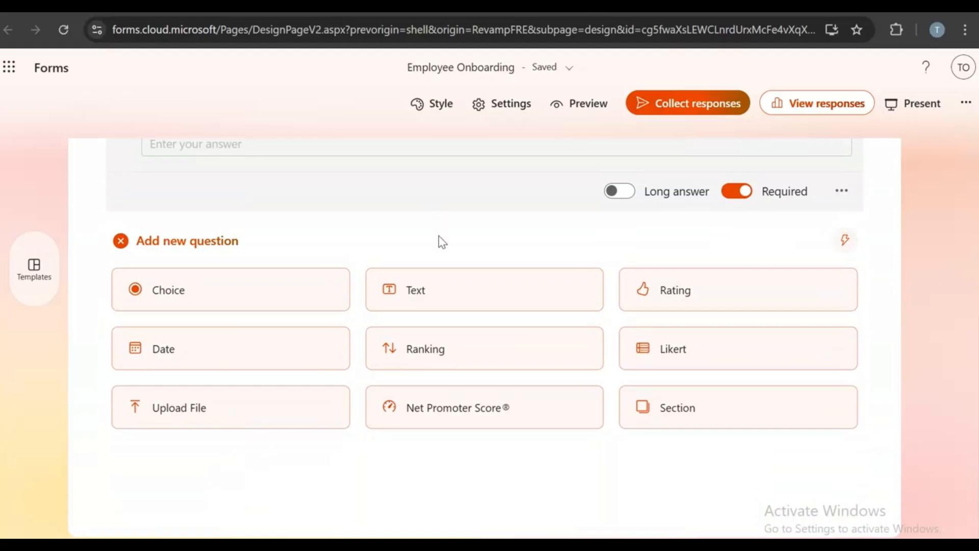
{"action": "key", "text": "super+v"}
{"action": "key", "text": "Escape"}
- Add text question 3 titled 'Departmen', then a fourth text question
{"action": "left_click", "coordinate": [413, 300]}
{"action": "key", "text": "BackSpace"}
{"action": "type", "text": "D"}
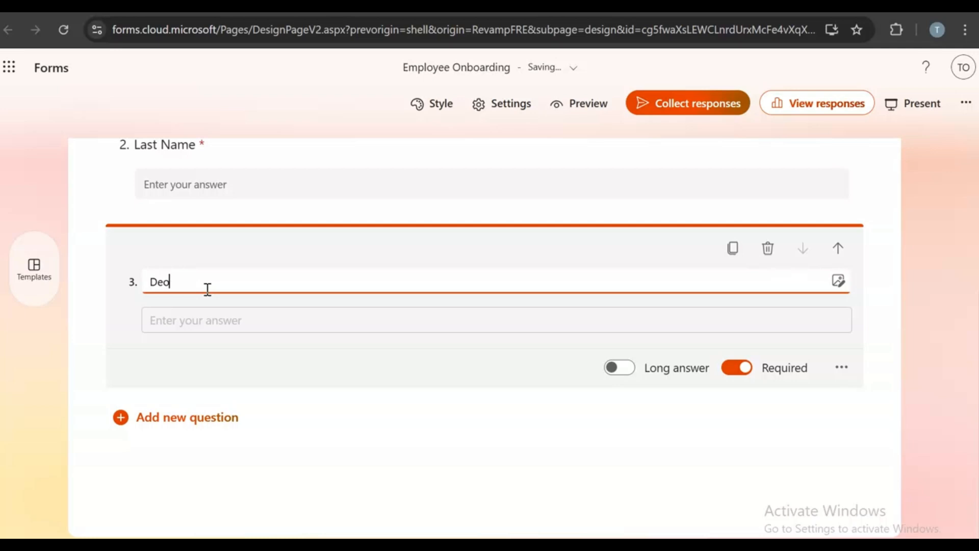
{"action": "type", "text": "epartment"}
{"action": "left_click", "coordinate": [201, 424]}
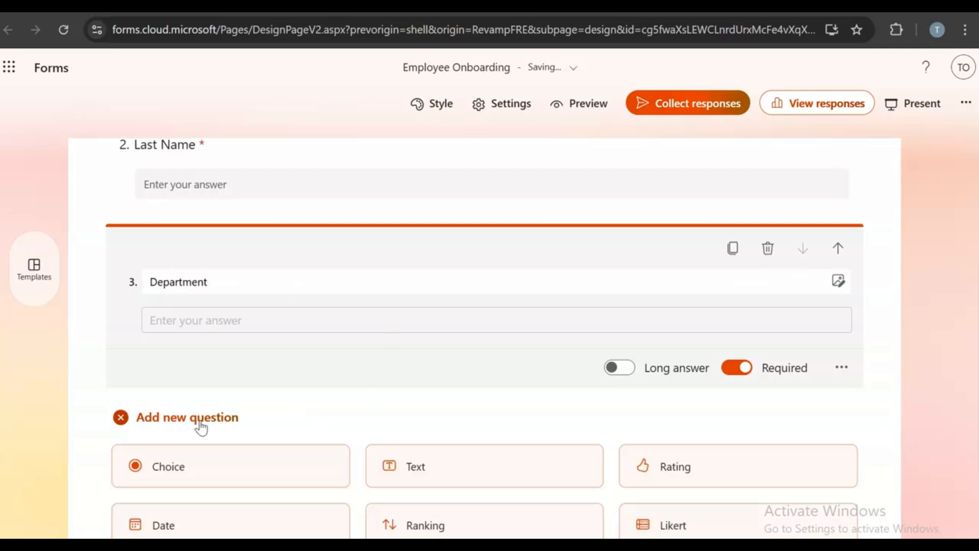
{"action": "left_click", "coordinate": [415, 465]}
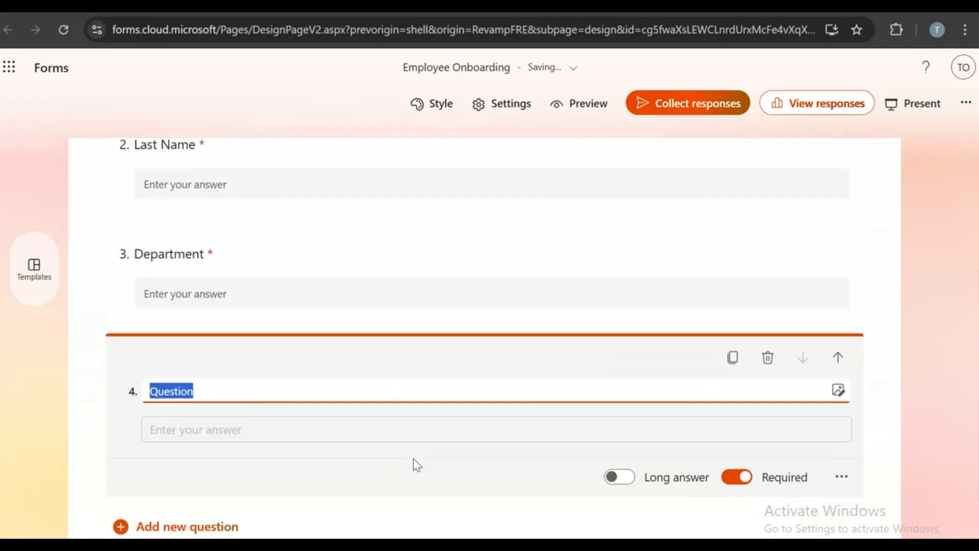
- Glance at the clipboard history and onboarding notes, then return to the form designer
{"action": "key", "text": "super+v"}
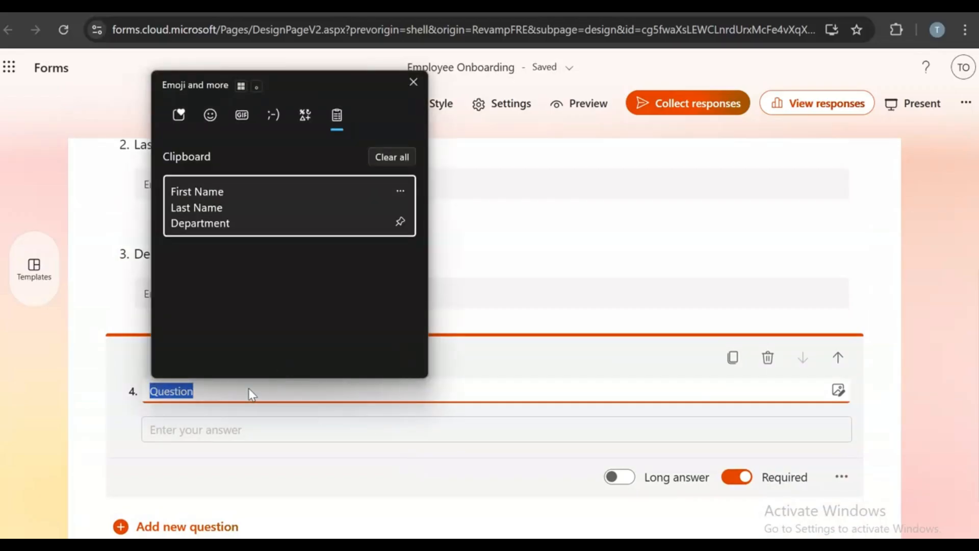
{"action": "key", "text": "Escape"}
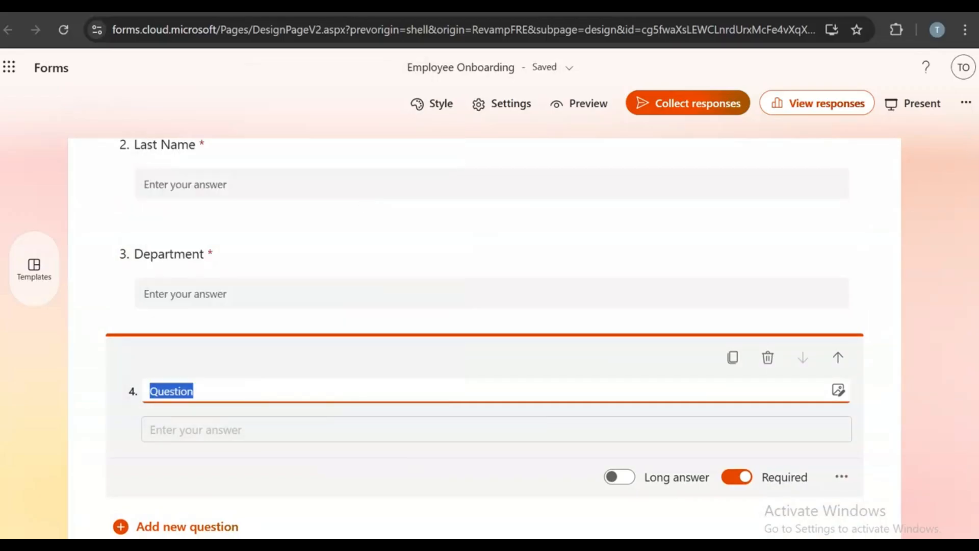
{"action": "key", "text": "ctrl+Tab"}
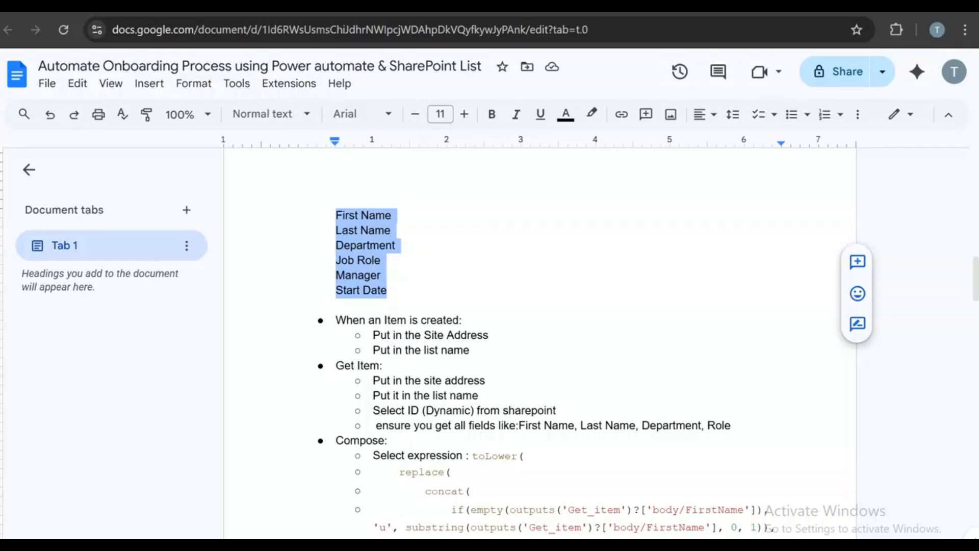
{"action": "key", "text": "ctrl+Tab"}
{"action": "key", "text": "ctrl+Tab"}
{"action": "key", "text": "BackSpace"}
{"action": "type", "text": "Job Role"}
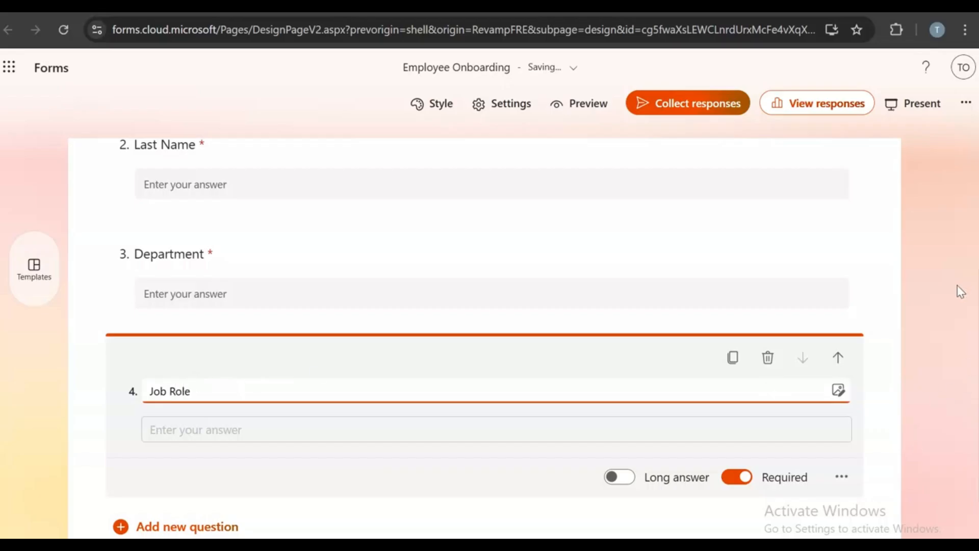
- Add text question 5 titled 'Manager'
{"action": "scroll", "coordinate": [944, 288], "scroll_direction": "down", "scroll_amount": 2}
{"action": "left_click", "coordinate": [141, 420]}
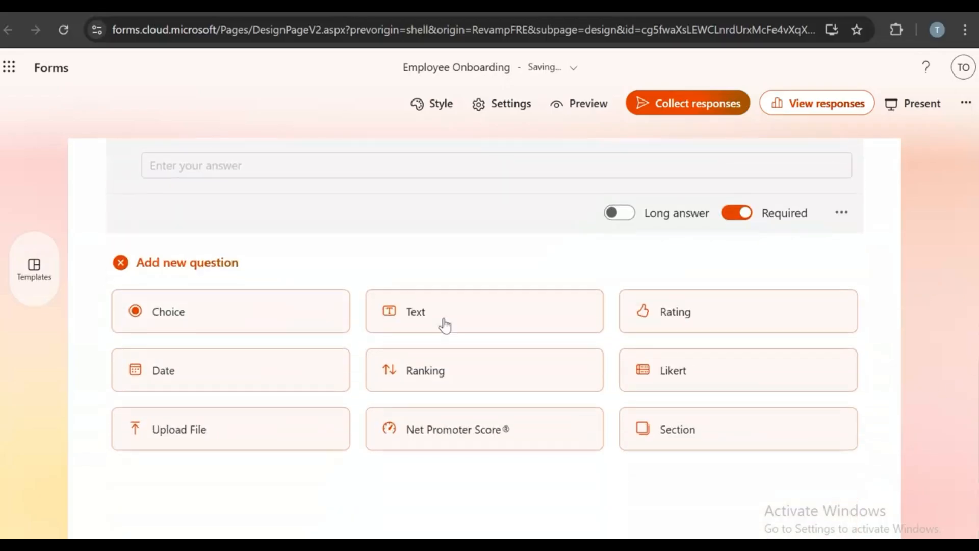
{"action": "left_click", "coordinate": [478, 307]}
{"action": "key", "text": "BackSpace"}
{"action": "type", "text": "Manager"}
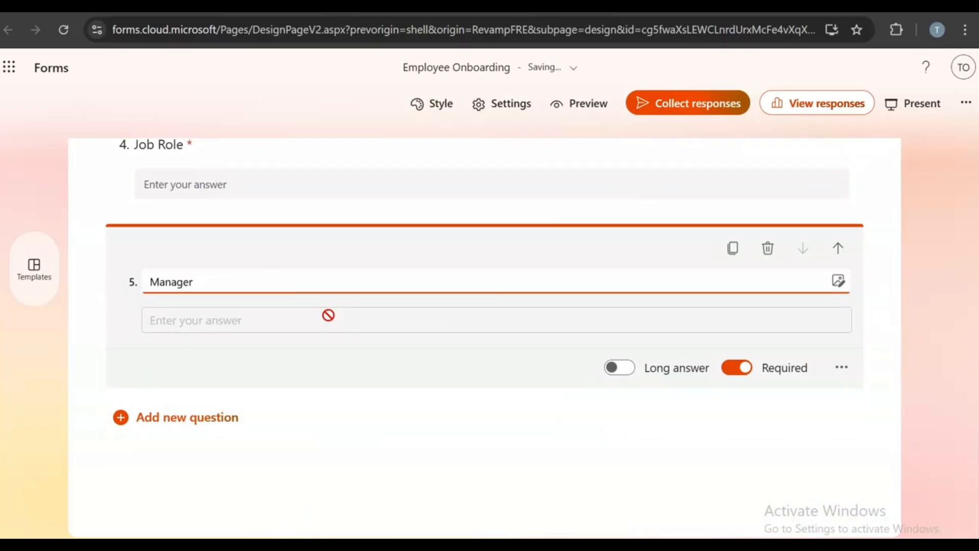
- Add a text question 6 titled 'Start Date' and browse its media insertion options
{"action": "left_click", "coordinate": [225, 421]}
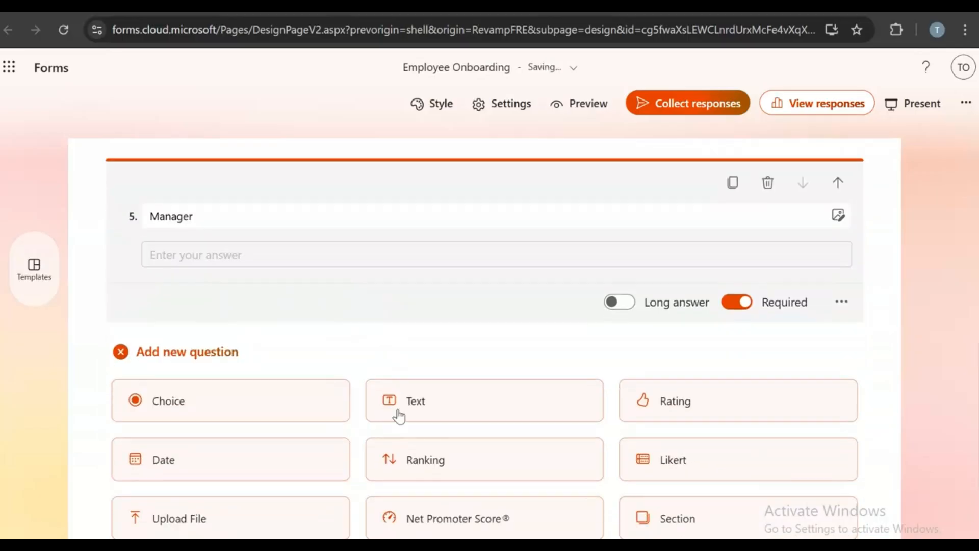
{"action": "left_click", "coordinate": [411, 403]}
{"action": "key", "text": "BackSpace"}
{"action": "type", "text": "Start Date"}
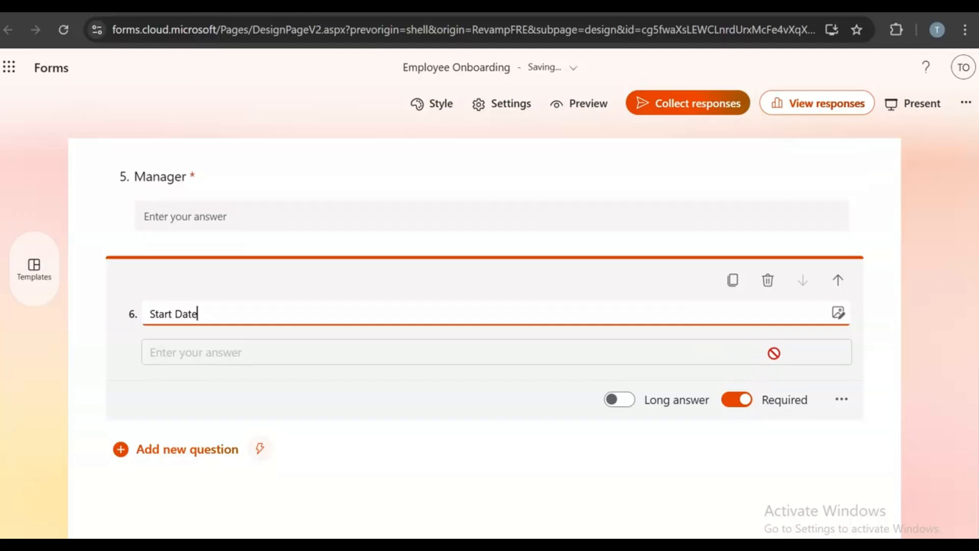
{"action": "left_click", "coordinate": [841, 399]}
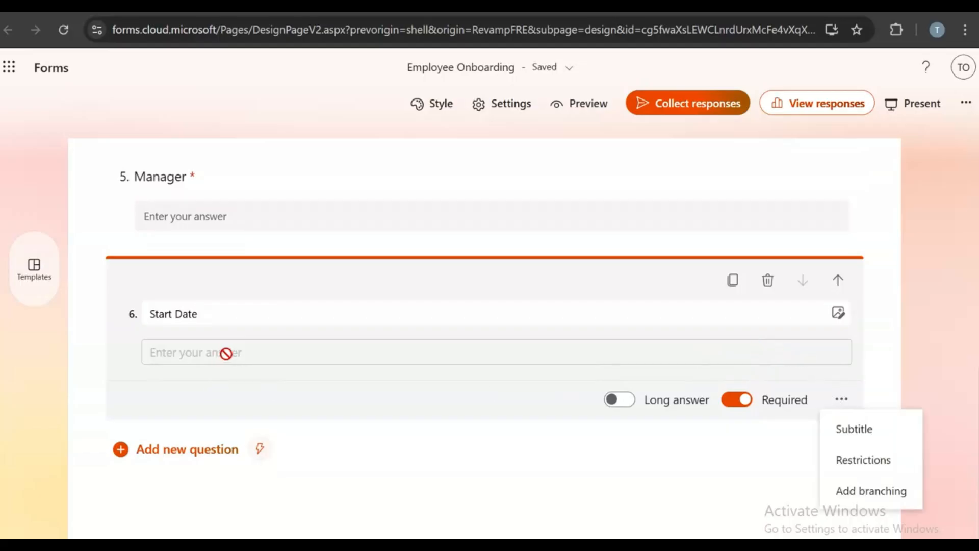
{"action": "scroll", "coordinate": [528, 442], "scroll_direction": "down", "scroll_amount": 1}
{"action": "left_click", "coordinate": [838, 283]}
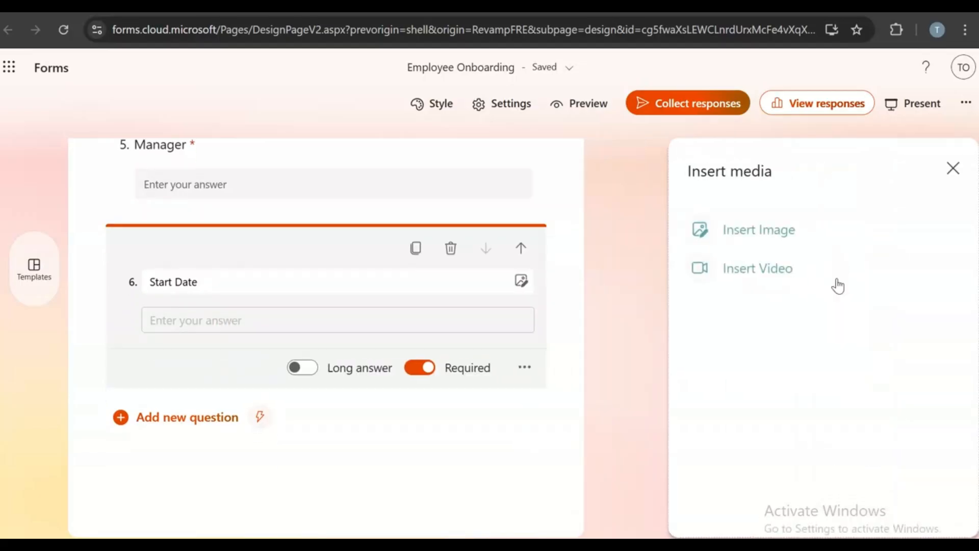
{"action": "left_click", "coordinate": [836, 278]}
{"action": "left_click", "coordinate": [522, 178]}
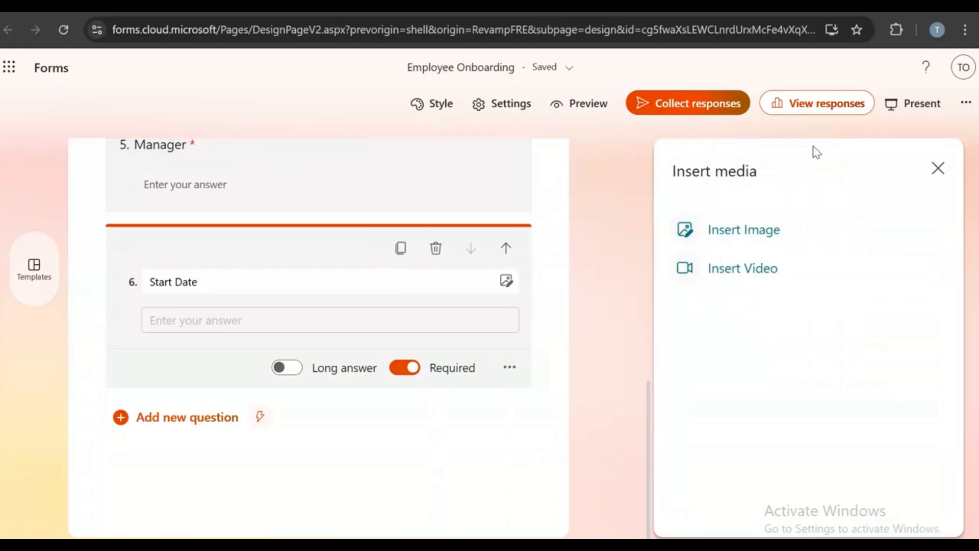
{"action": "left_click", "coordinate": [951, 168]}
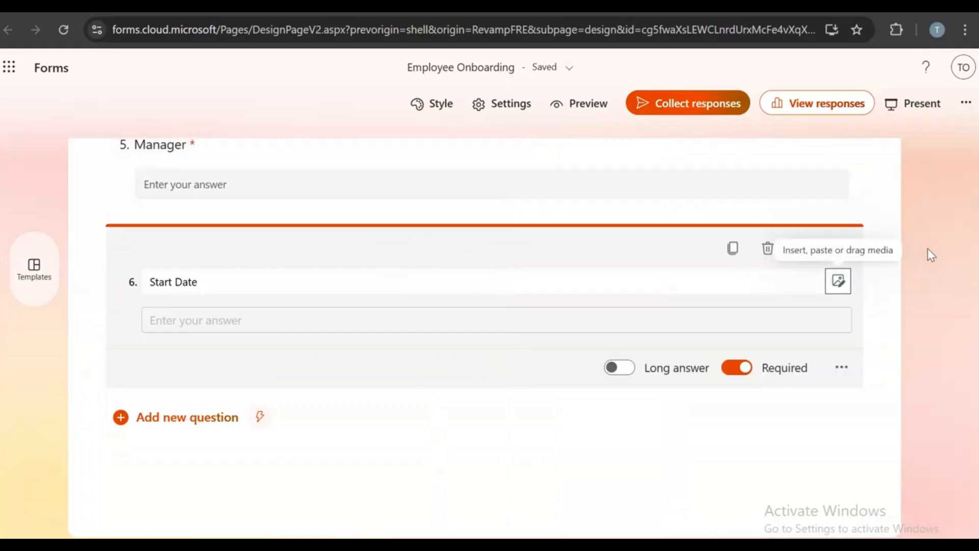
- Replace the text 'Start Date' question with a date question titled 'Start Date'
{"action": "left_click", "coordinate": [841, 367]}
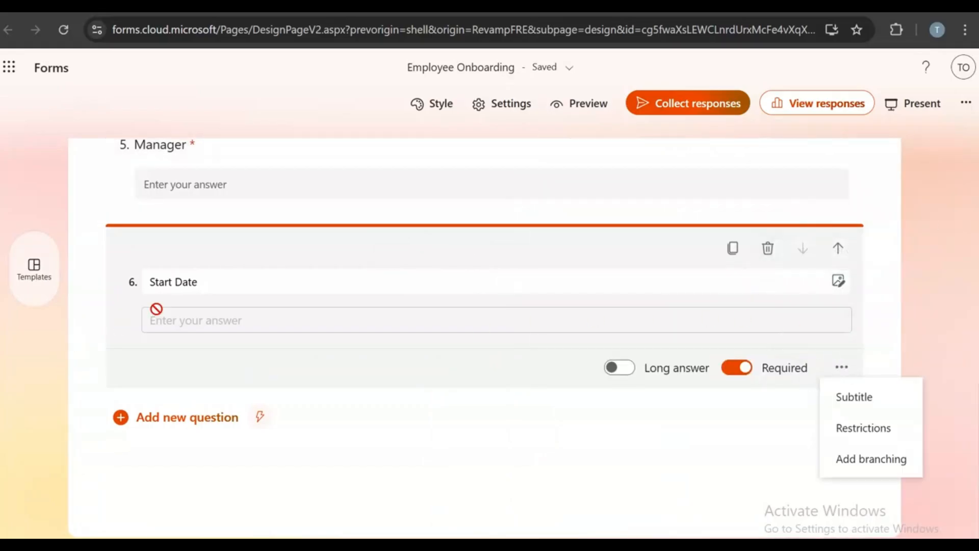
{"action": "left_click", "coordinate": [767, 248]}
{"action": "left_click", "coordinate": [216, 422]}
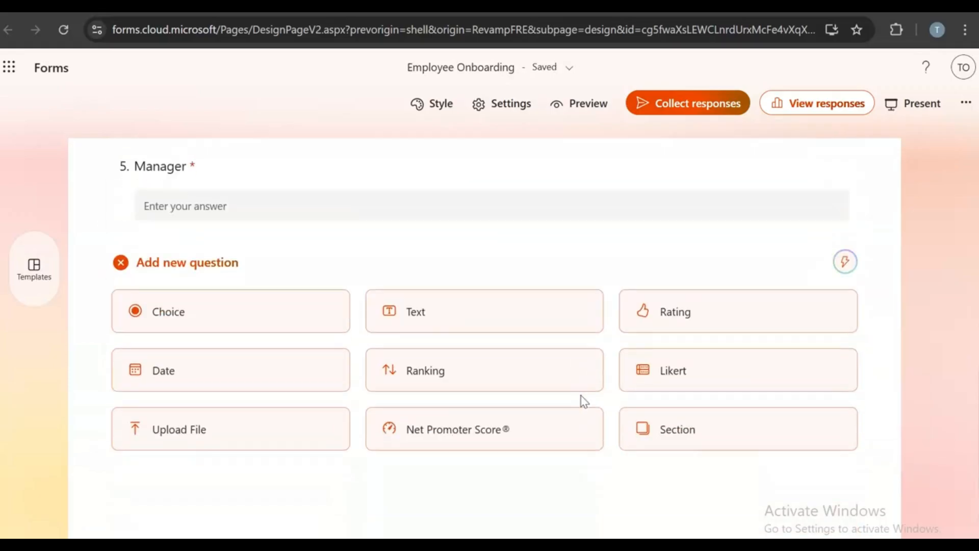
{"action": "left_click", "coordinate": [273, 362]}
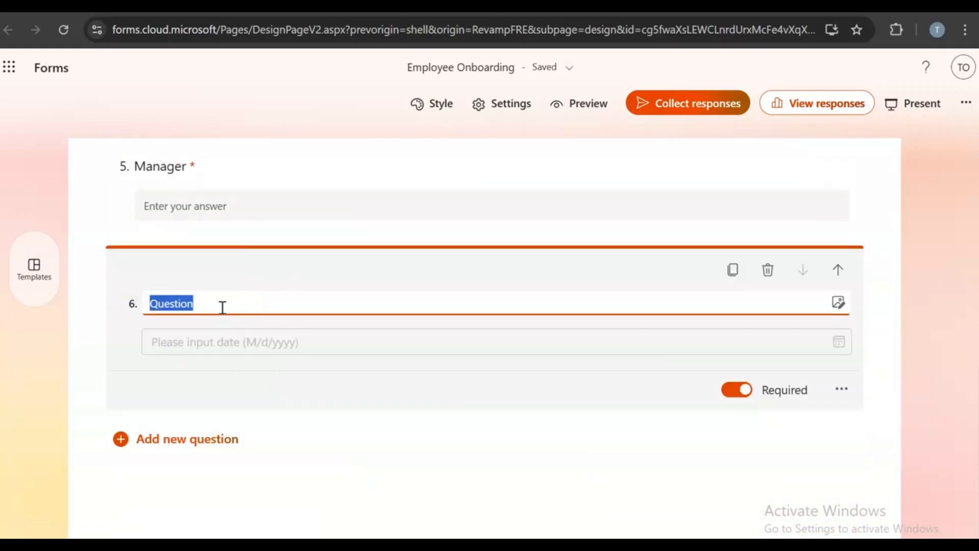
{"action": "type", "text": "Start Date"}
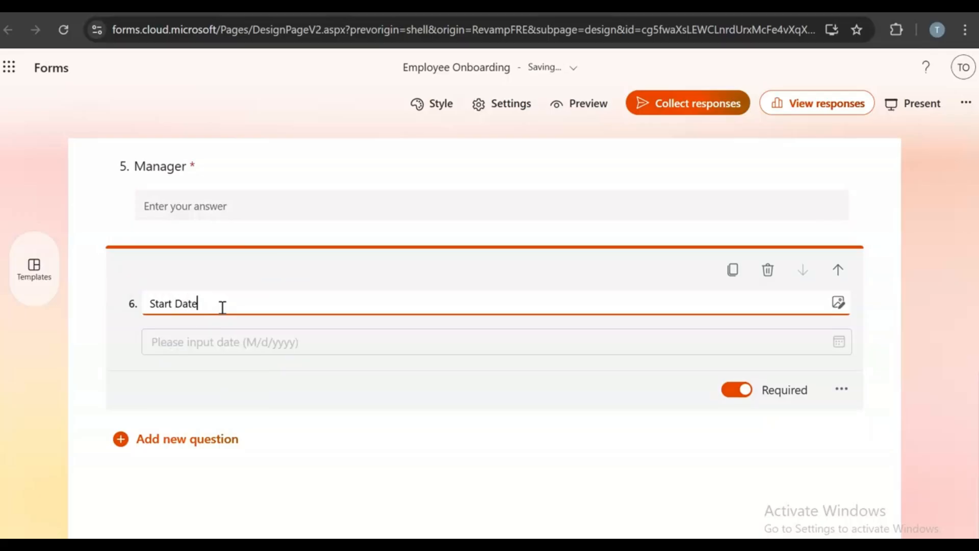
{"action": "left_click", "coordinate": [645, 479]}
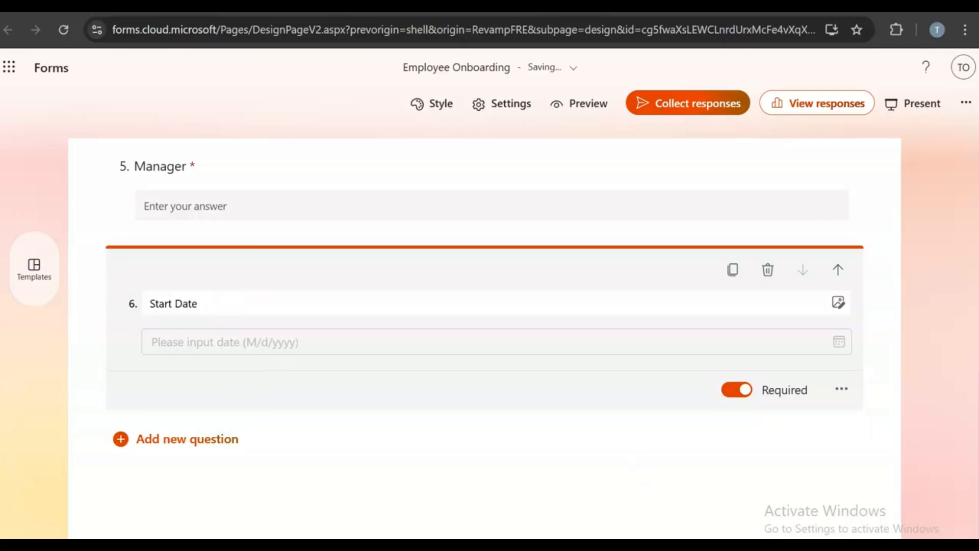
{"action": "key", "text": "ctrl+Tab"}
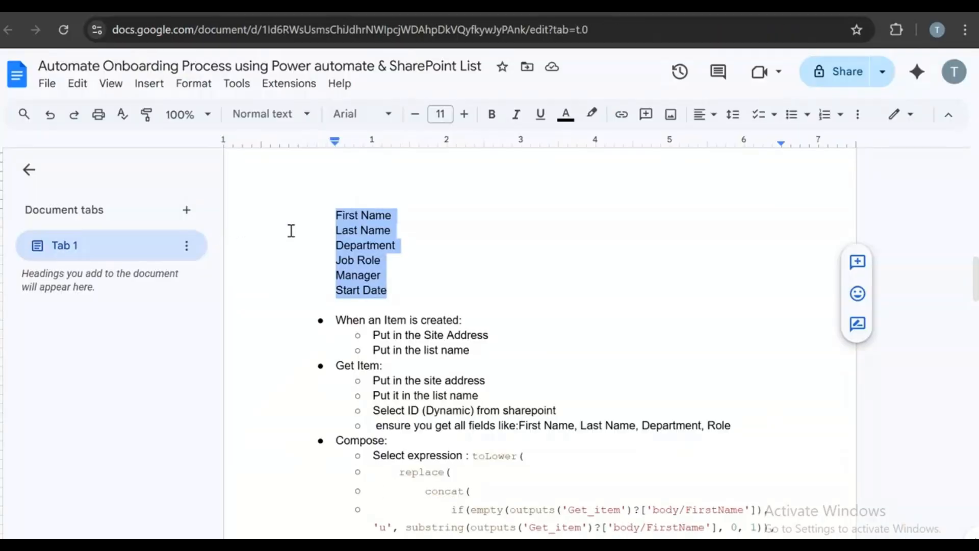
- Go from the notes back to the Employee Onboarding form editor
{"action": "key", "text": "ctrl+shift+Tab"}
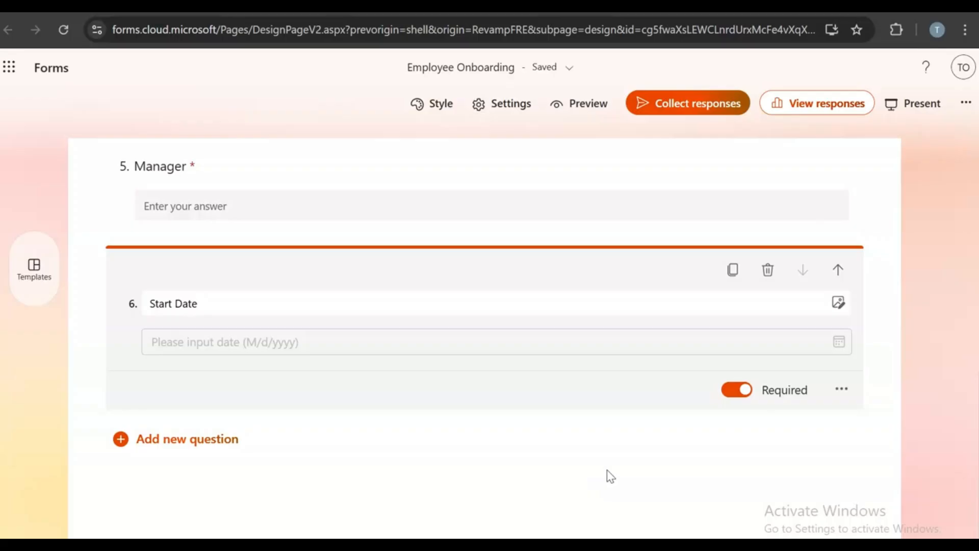
- Restrict responses to specific people in the organization and add one colleague as a respondent
{"action": "scroll", "coordinate": [631, 468], "scroll_direction": "up", "scroll_amount": 9}
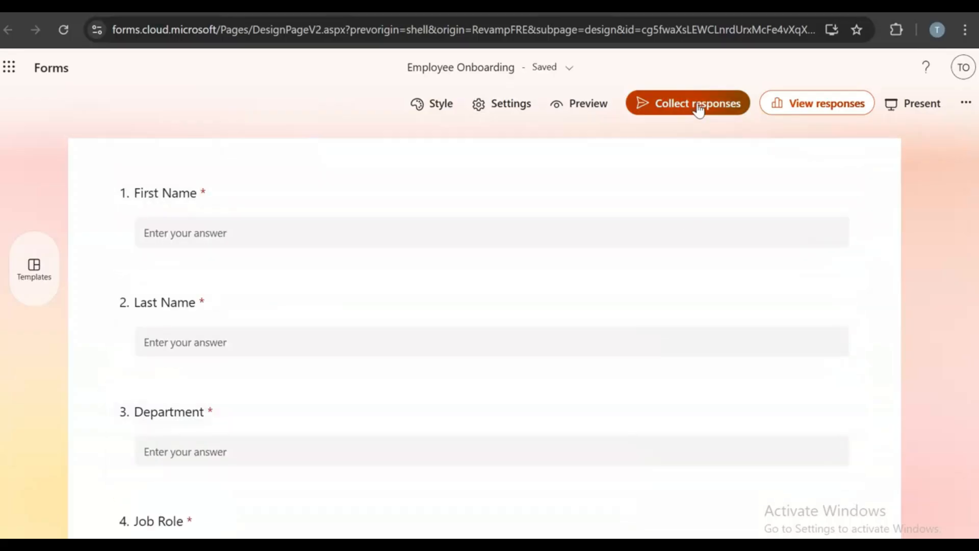
{"action": "left_click", "coordinate": [697, 105]}
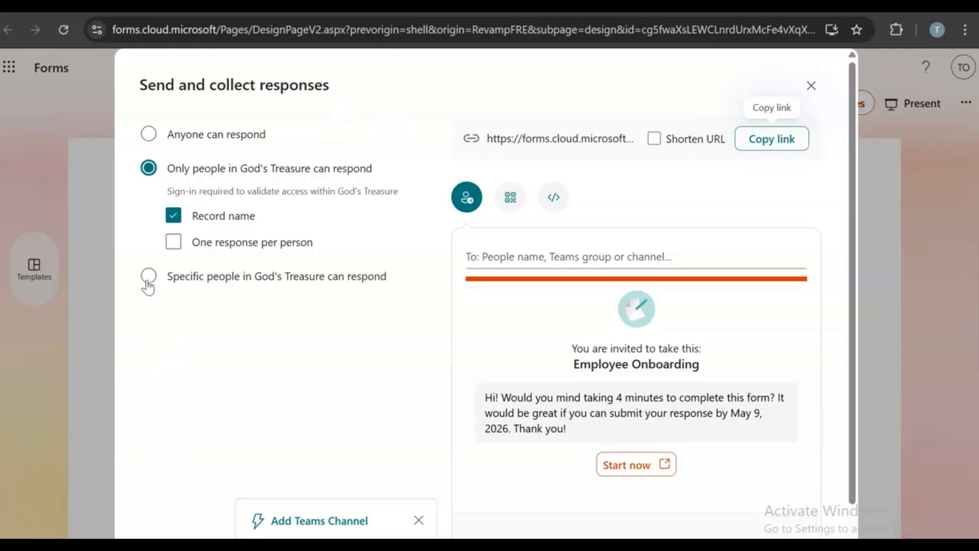
{"action": "left_click", "coordinate": [148, 281]}
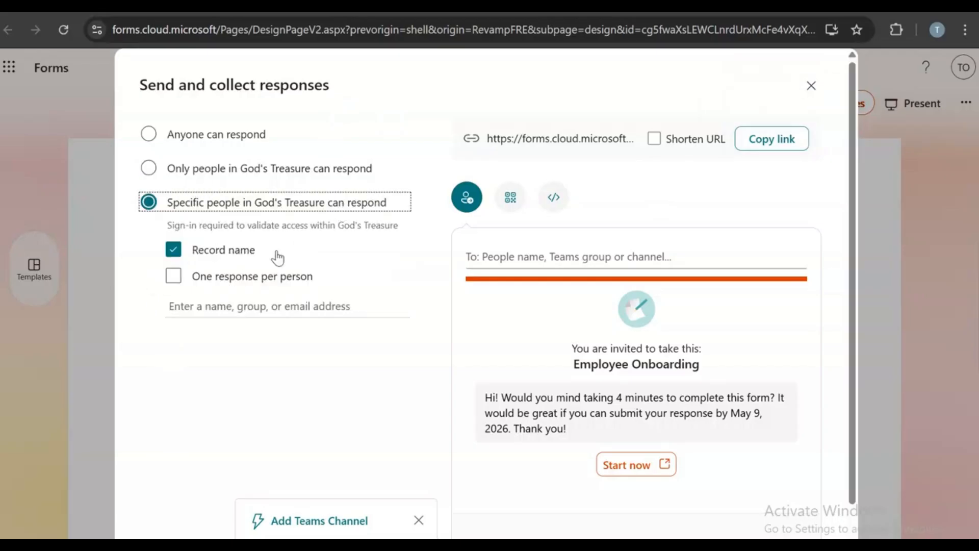
{"action": "left_click", "coordinate": [203, 310]}
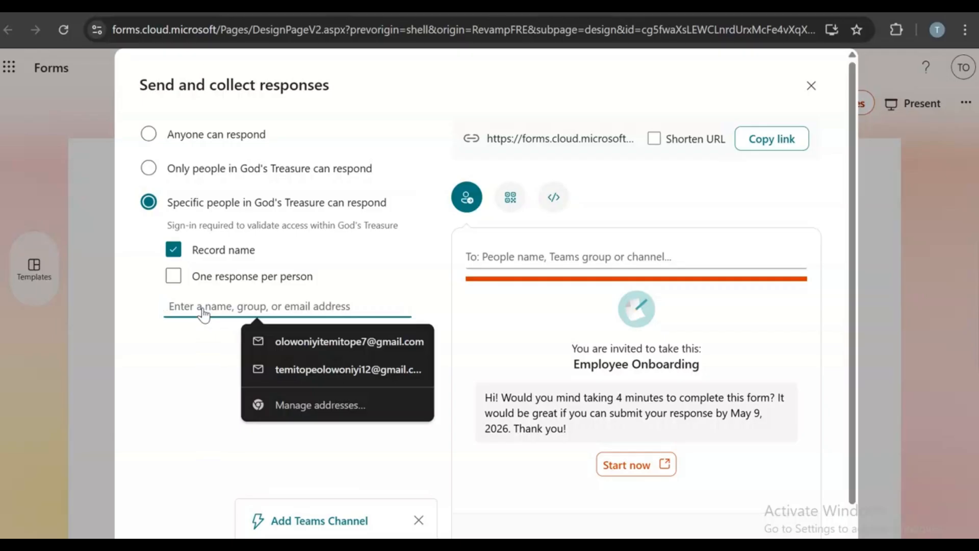
{"action": "type", "text": "temi"}
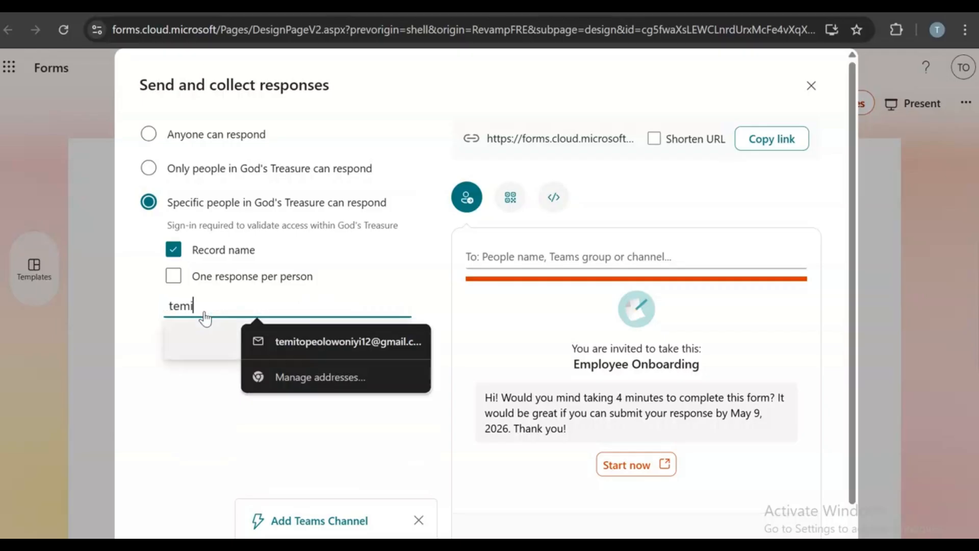
{"action": "type", "text": "@"}
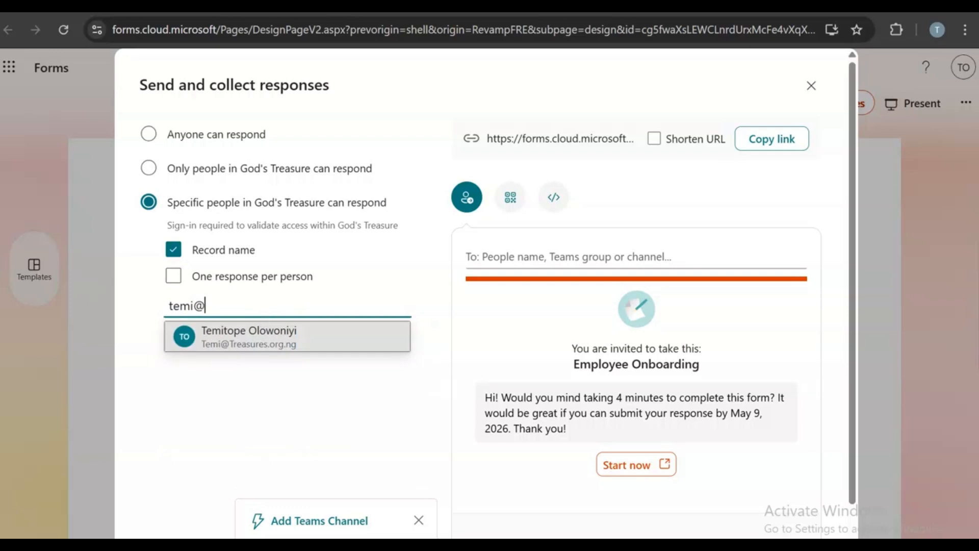
{"action": "left_click", "coordinate": [214, 341]}
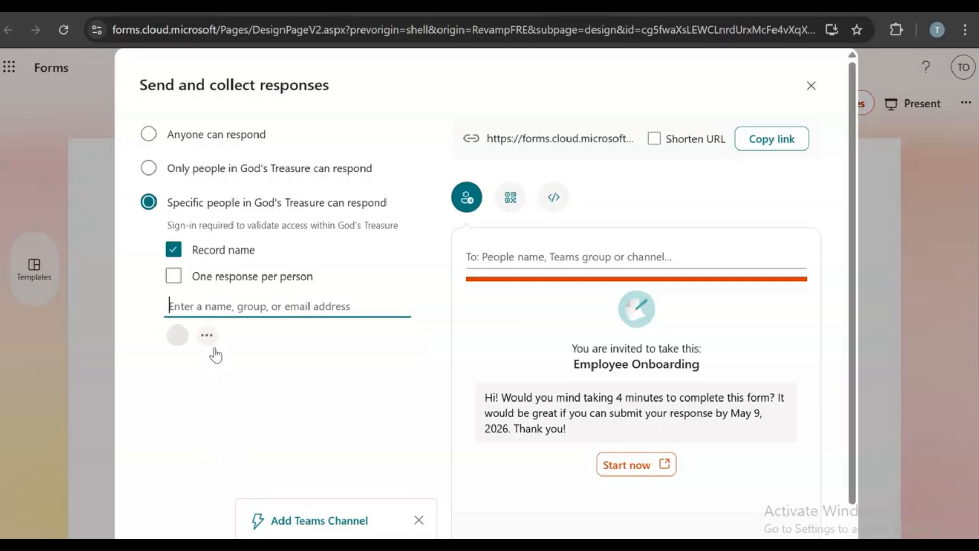
- Send the Outlook invitation to that colleague and close the sending options
{"action": "scroll", "coordinate": [742, 424], "scroll_direction": "down", "scroll_amount": 1}
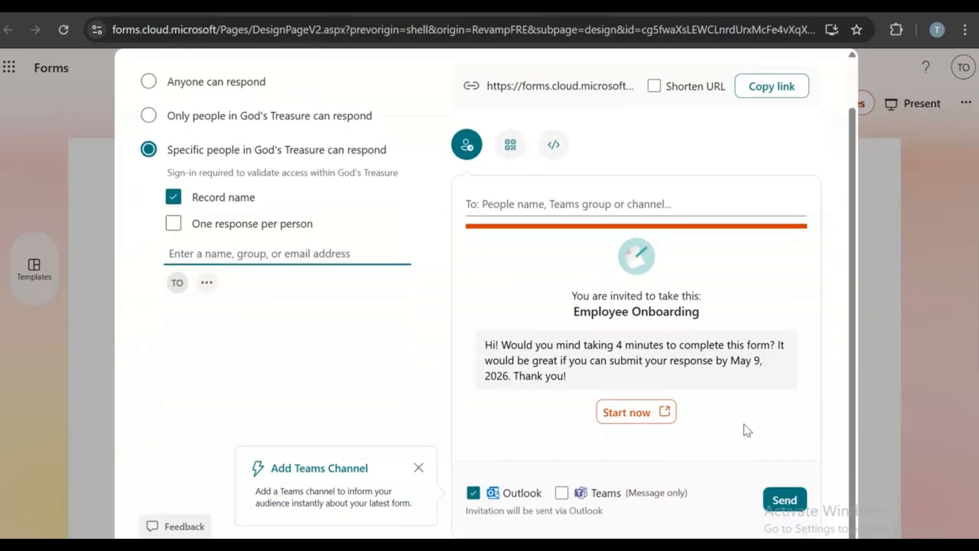
{"action": "left_click", "coordinate": [793, 508]}
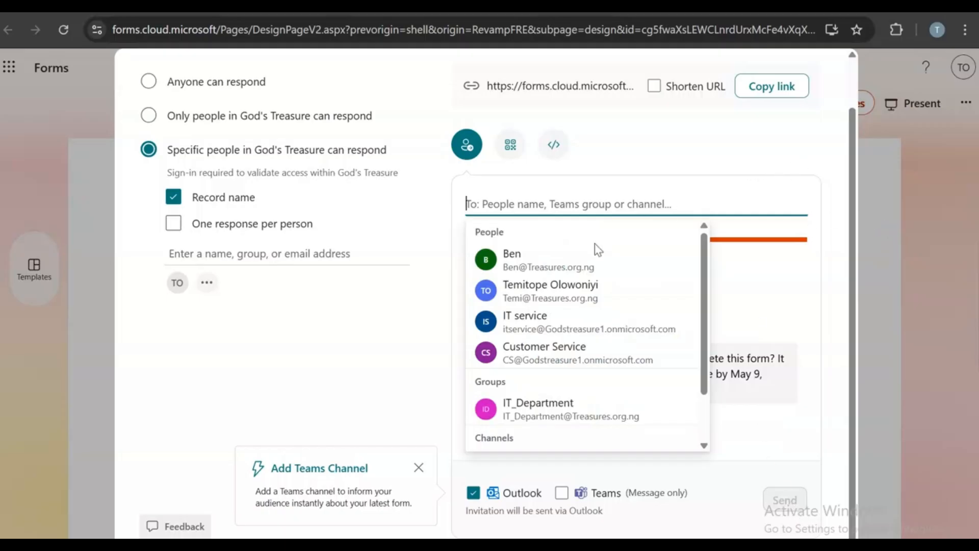
{"action": "left_click", "coordinate": [578, 291]}
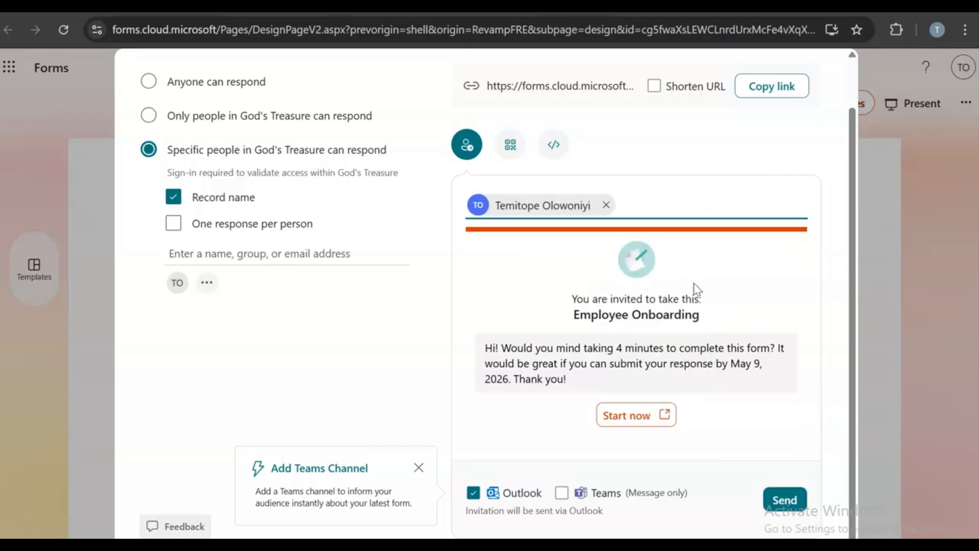
{"action": "left_click", "coordinate": [793, 501]}
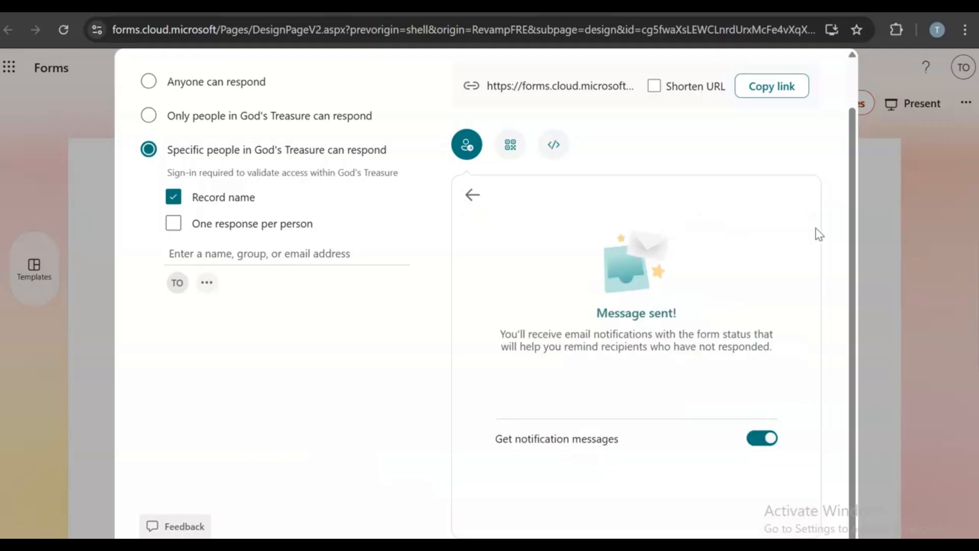
{"action": "scroll", "coordinate": [846, 240], "scroll_direction": "up", "scroll_amount": 1}
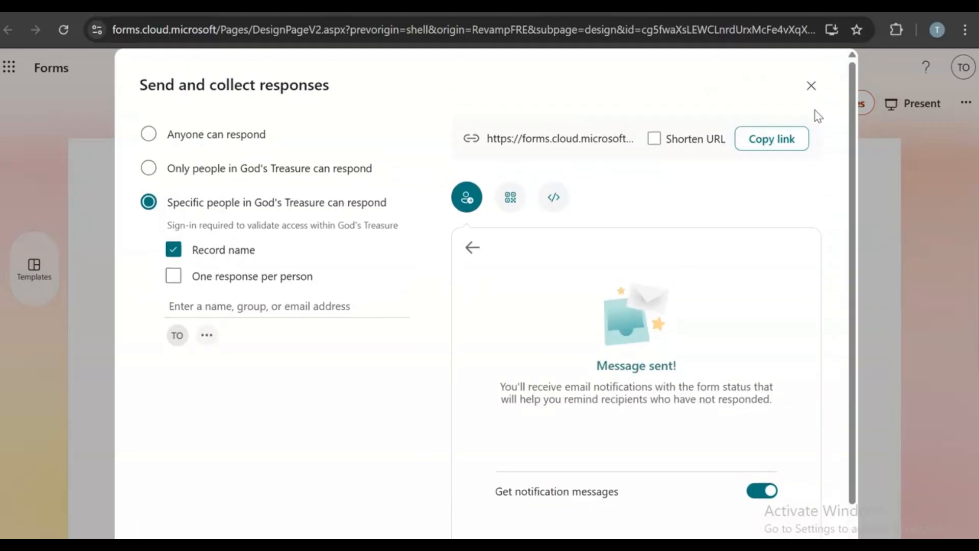
{"action": "left_click", "coordinate": [811, 86]}
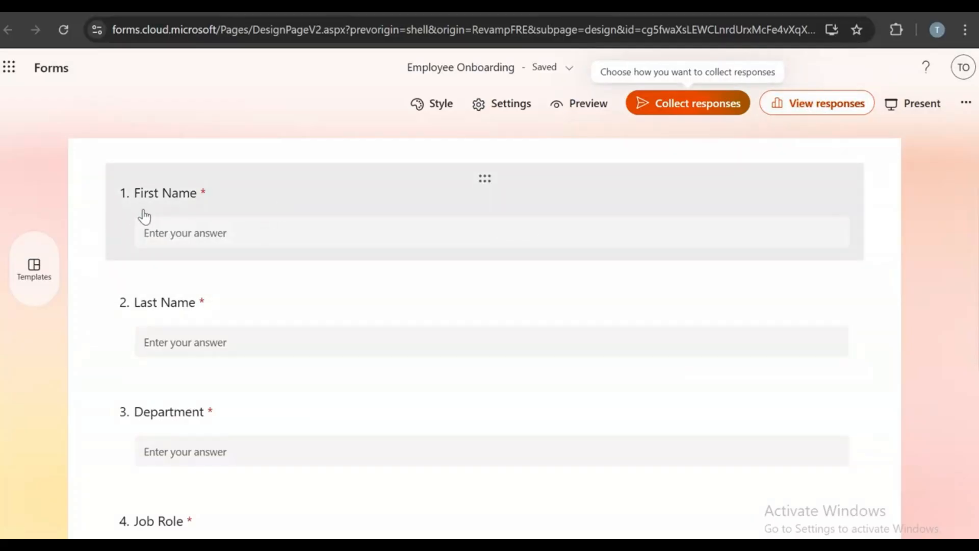
- Add optional text question 7, 'Is there anything else we should know about this user'
{"action": "scroll", "coordinate": [207, 267], "scroll_direction": "down", "scroll_amount": 5}
{"action": "scroll", "coordinate": [207, 266], "scroll_direction": "down", "scroll_amount": 3}
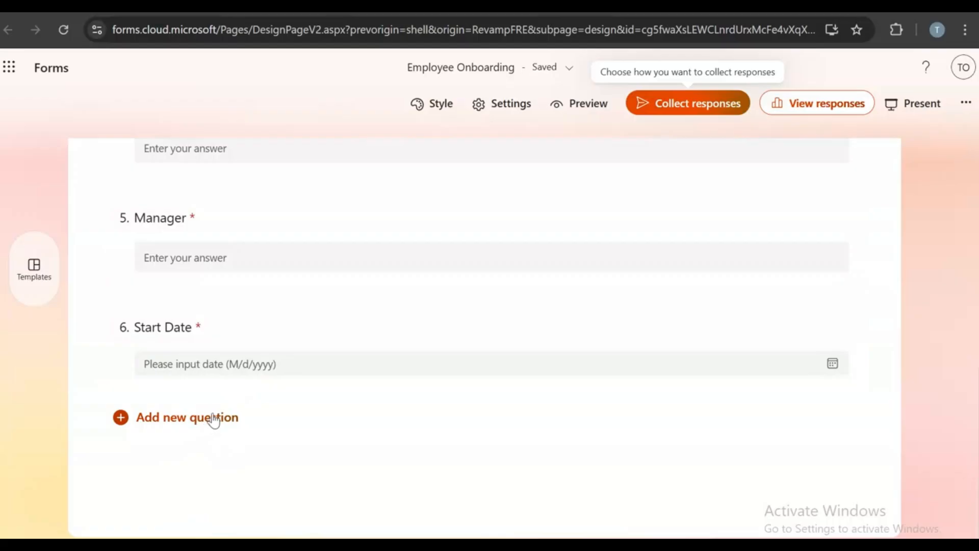
{"action": "left_click", "coordinate": [214, 421]}
{"action": "left_click", "coordinate": [492, 458]}
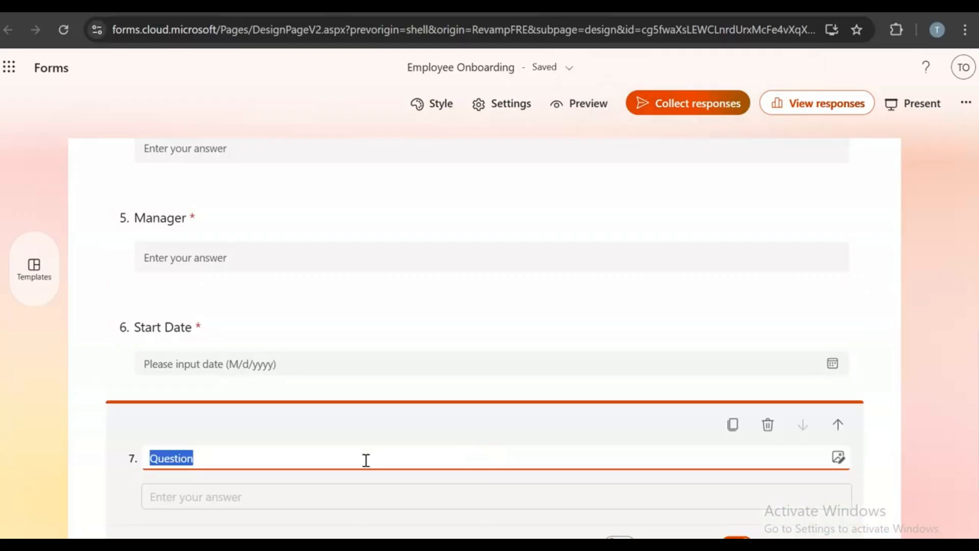
{"action": "key", "text": "BackSpace"}
{"action": "type", "text": "Is there any"}
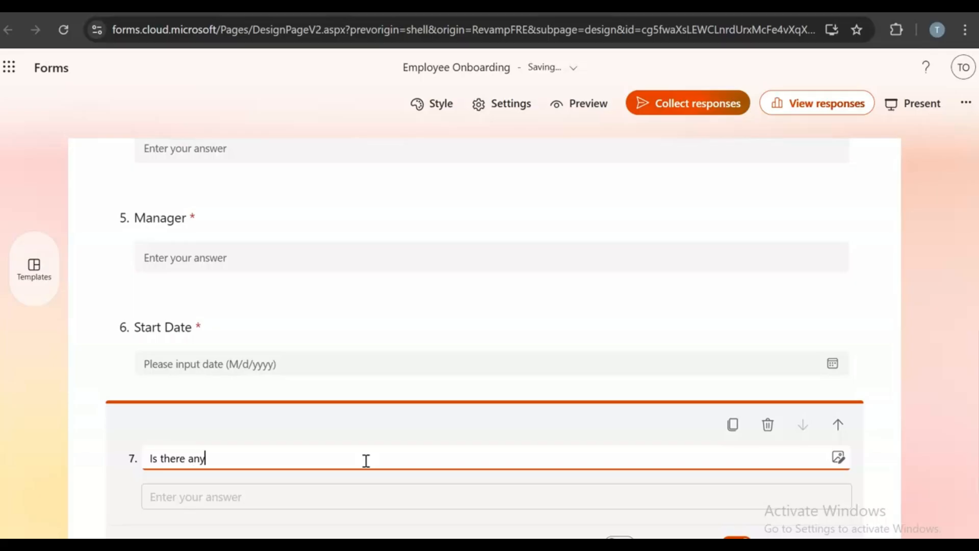
{"action": "type", "text": "thing else we shoul"}
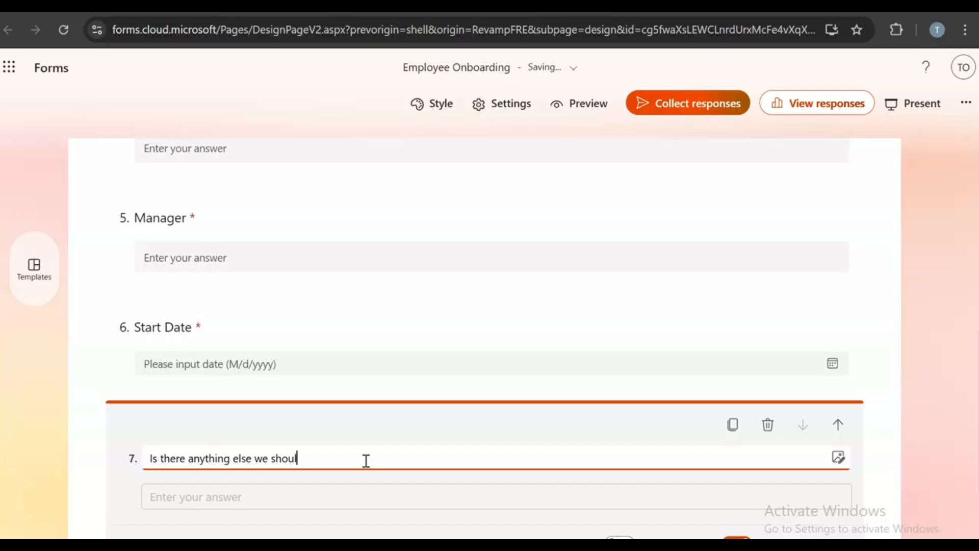
{"action": "type", "text": "d know about this user"}
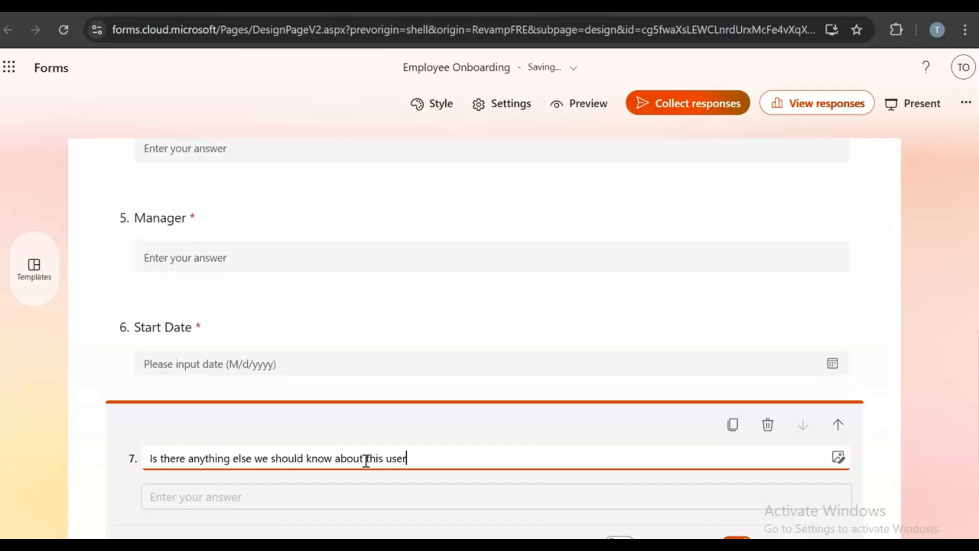
{"action": "scroll", "coordinate": [471, 409], "scroll_direction": "down", "scroll_amount": 3}
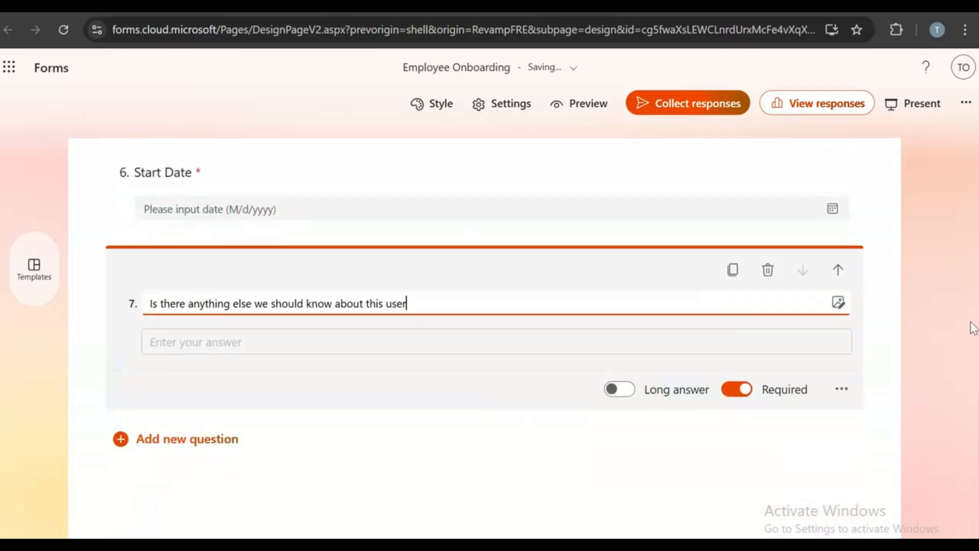
{"action": "left_click", "coordinate": [743, 392]}
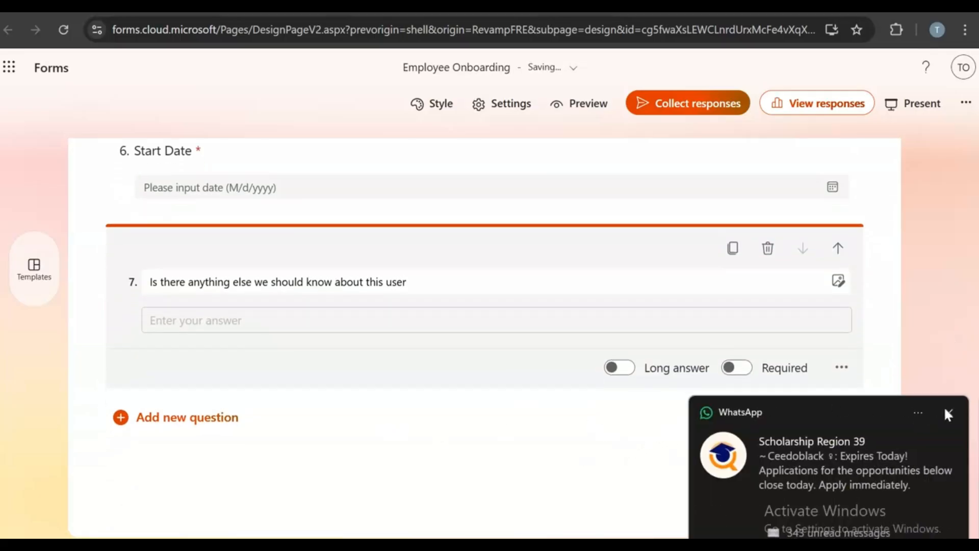
- Dismiss the WhatsApp notification, close the WhatsApp window, and scroll back to the form's top
{"action": "left_click", "coordinate": [943, 409]}
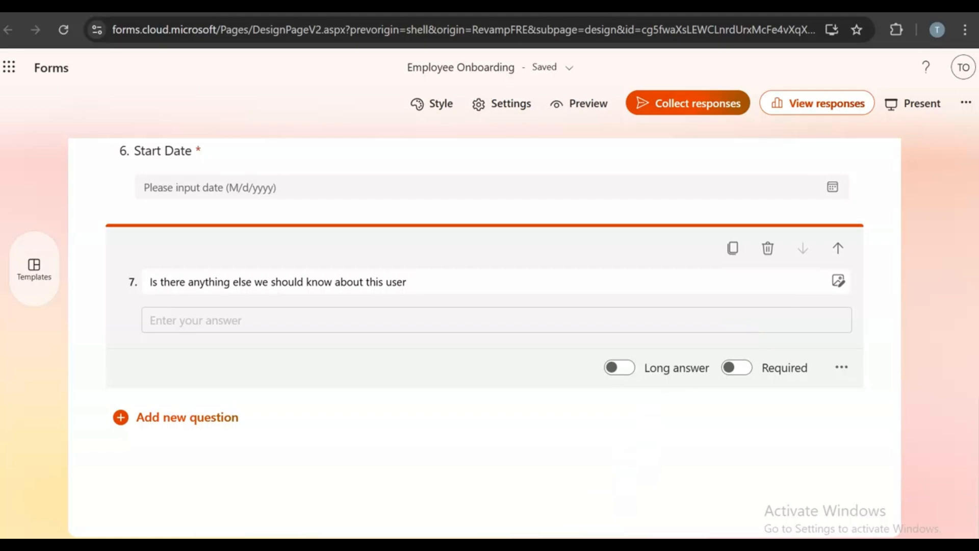
{"action": "right_click", "coordinate": [403, 549]}
{"action": "left_click", "coordinate": [398, 538]}
{"action": "scroll", "coordinate": [920, 482], "scroll_direction": "up", "scroll_amount": 10}
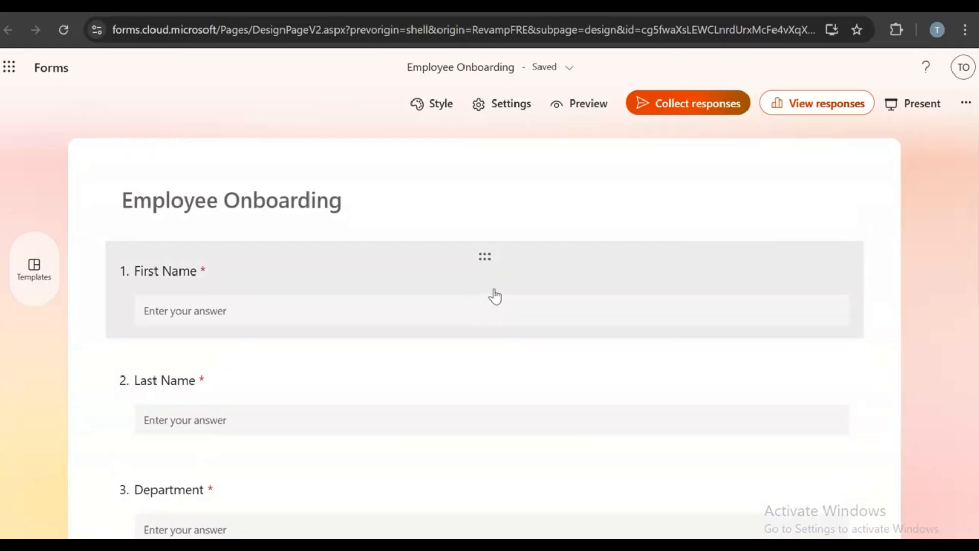
{"action": "left_click", "coordinate": [578, 103]}
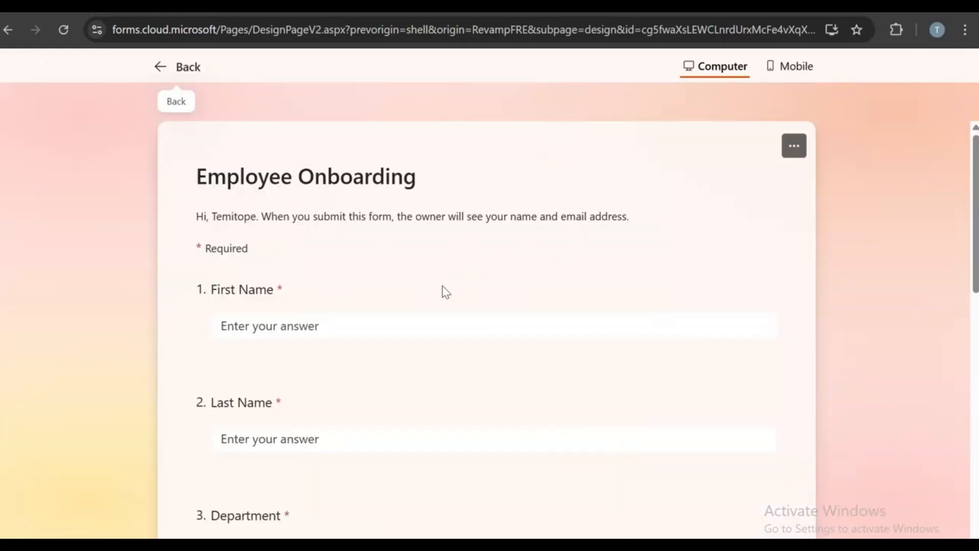
{"action": "scroll", "coordinate": [447, 293], "scroll_direction": "down", "scroll_amount": 5}
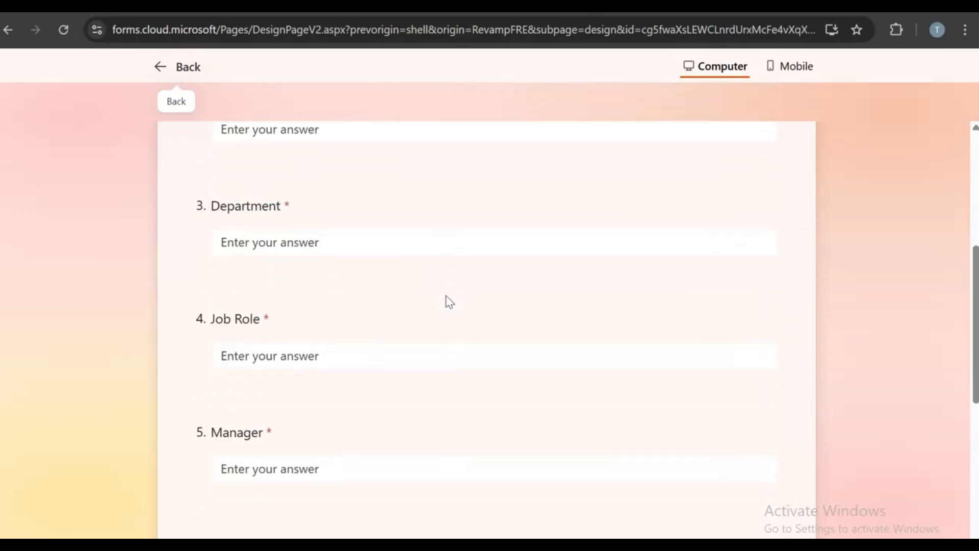
{"action": "scroll", "coordinate": [447, 305], "scroll_direction": "down", "scroll_amount": 6}
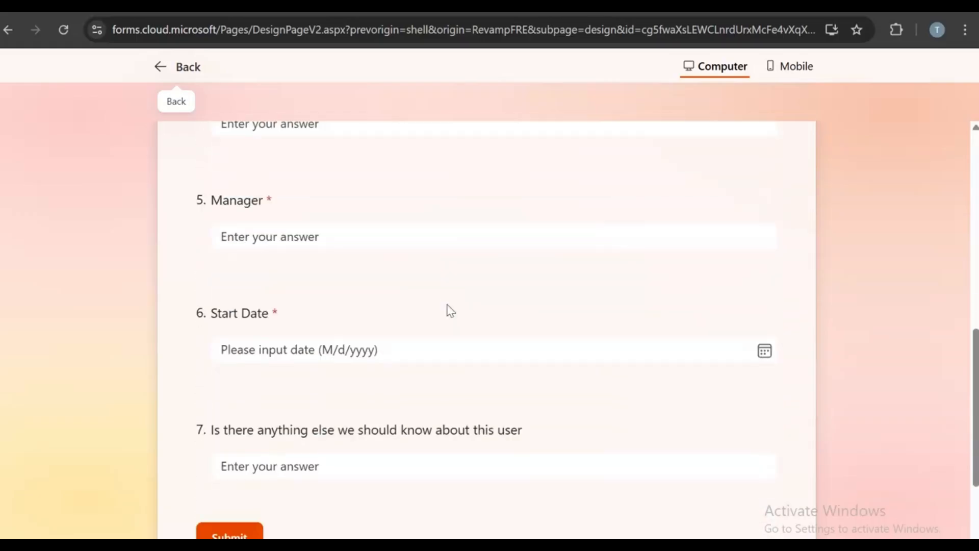
{"action": "scroll", "coordinate": [448, 308], "scroll_direction": "down", "scroll_amount": 1}
{"action": "scroll", "coordinate": [448, 304], "scroll_direction": "up", "scroll_amount": 12}
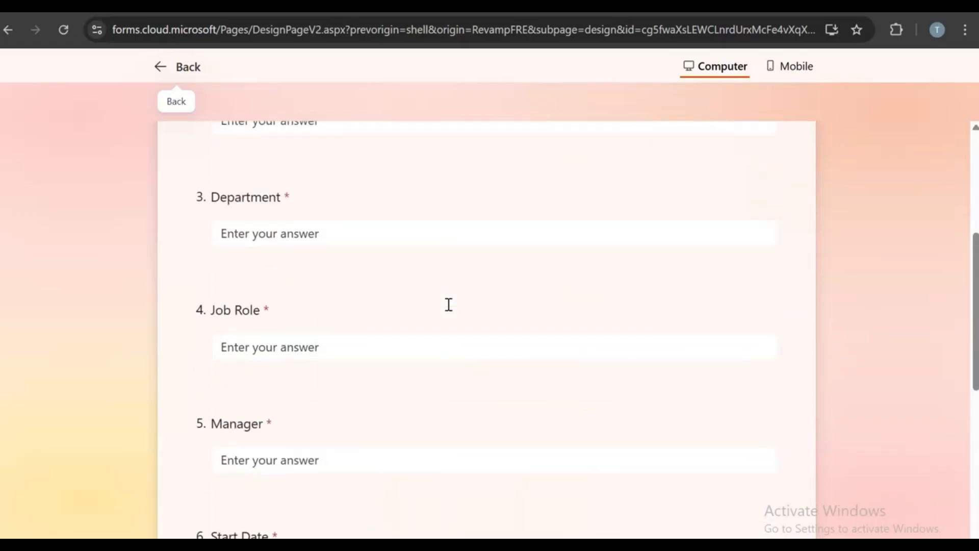
{"action": "left_click", "coordinate": [798, 65]}
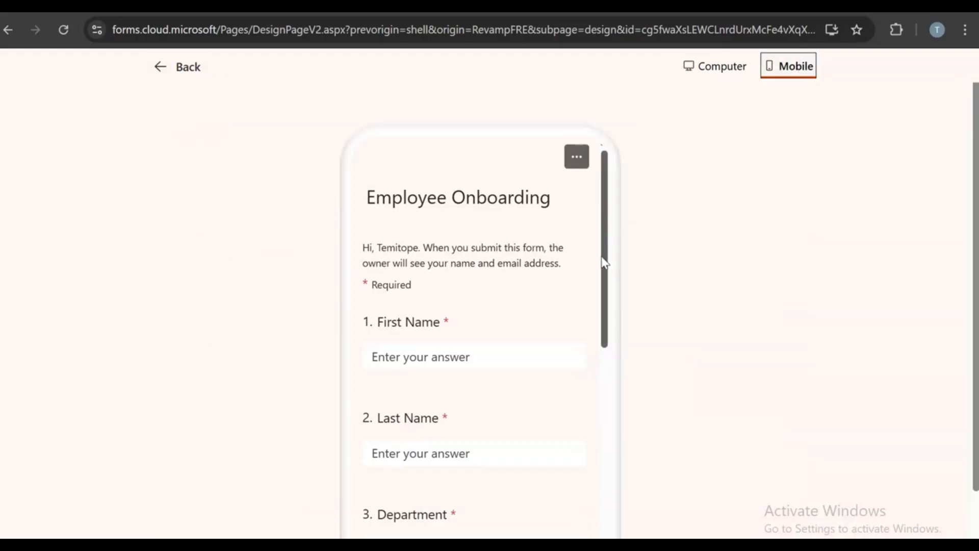
{"action": "scroll", "coordinate": [603, 258], "scroll_direction": "down", "scroll_amount": 10}
{"action": "scroll", "coordinate": [613, 280], "scroll_direction": "up", "scroll_amount": 10}
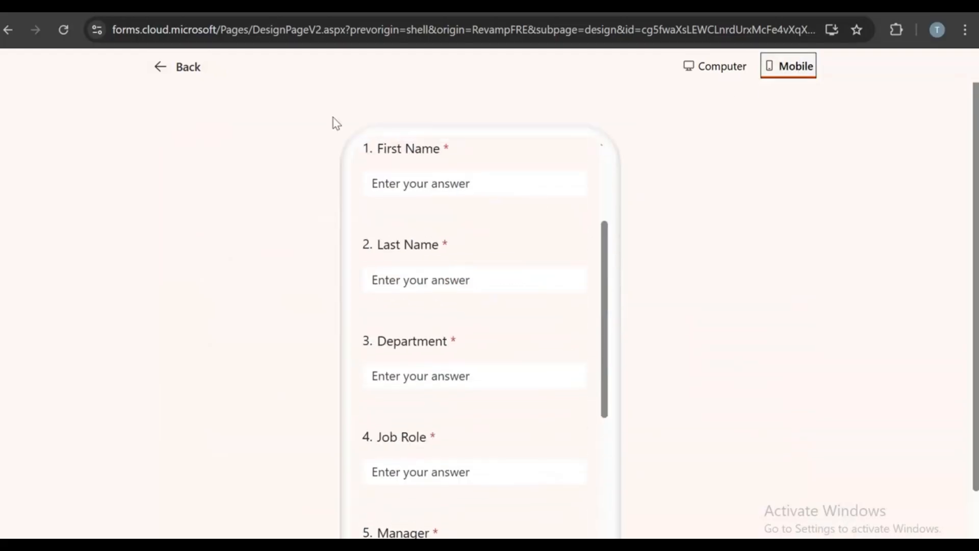
{"action": "left_click", "coordinate": [190, 68]}
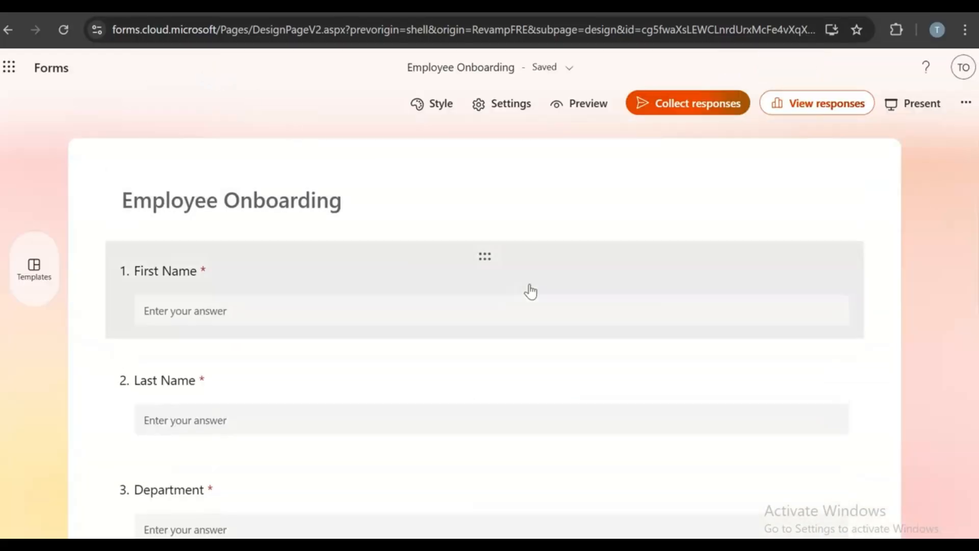
{"action": "scroll", "coordinate": [528, 290], "scroll_direction": "down", "scroll_amount": 10}
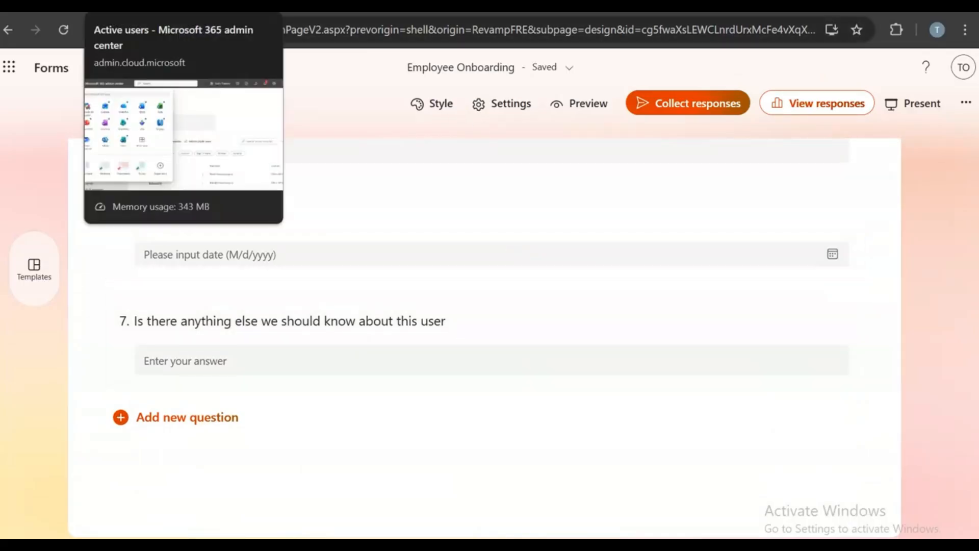
- Return to the Active users page, scroll through the users, and show the Microsoft 365 apps list
{"action": "left_click", "coordinate": [146, 6]}
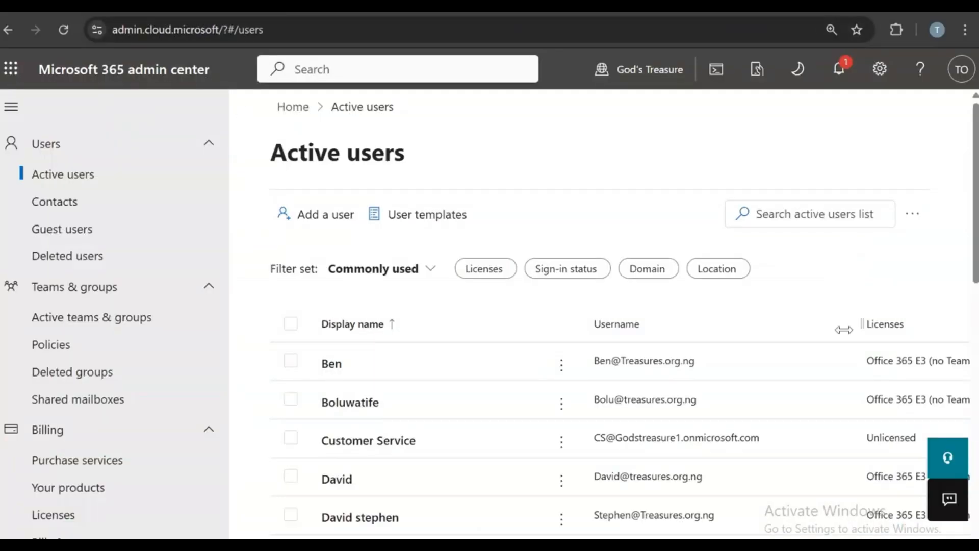
{"action": "mouse_move", "coordinate": [502, 540]}
{"action": "left_mouse_down"}
{"action": "mouse_move", "coordinate": [754, 528]}
{"action": "mouse_move", "coordinate": [502, 541]}
{"action": "left_mouse_up"}
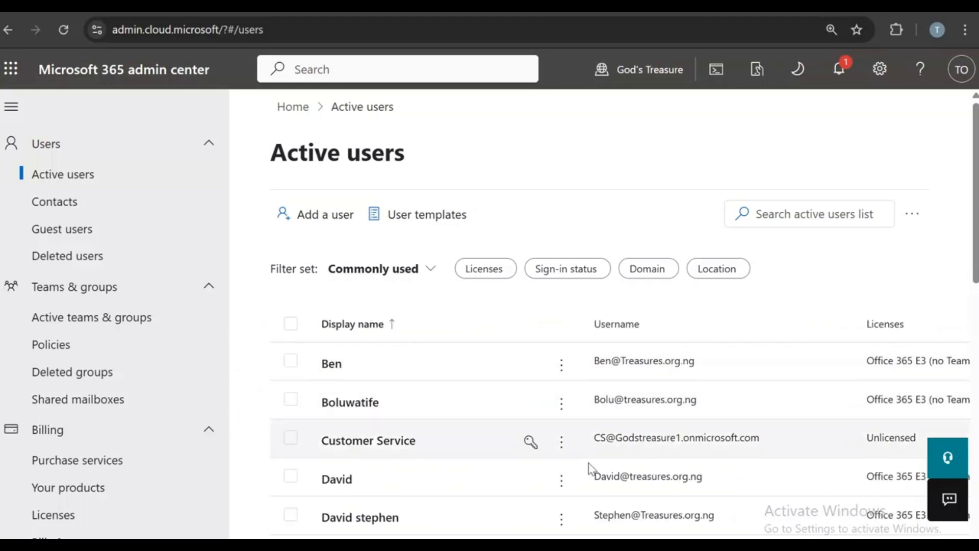
{"action": "left_click_drag", "start_coordinate": [673, 541], "coordinate": [703, 541]}
{"action": "scroll", "coordinate": [545, 496], "scroll_direction": "down", "scroll_amount": 2}
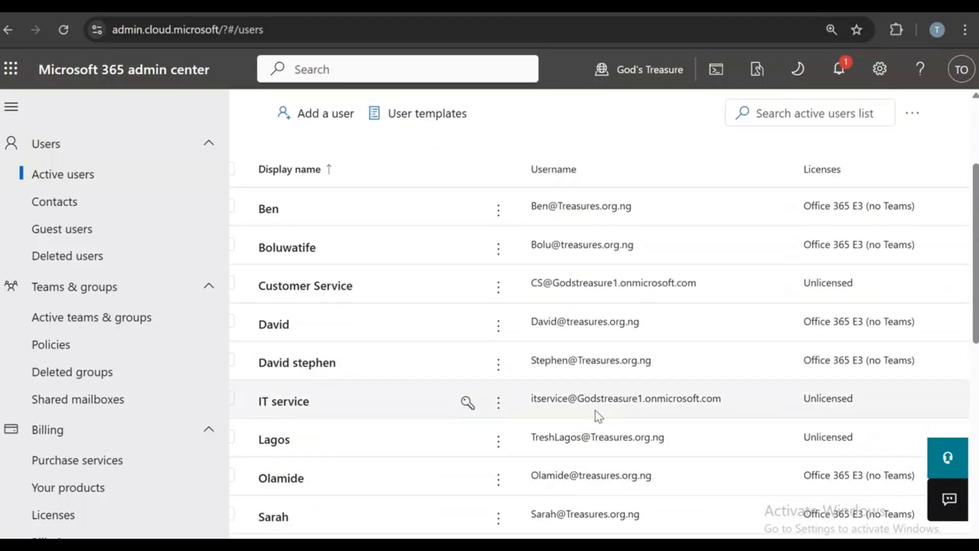
{"action": "scroll", "coordinate": [927, 454], "scroll_direction": "down", "scroll_amount": 1}
{"action": "scroll", "coordinate": [814, 398], "scroll_direction": "down", "scroll_amount": 2}
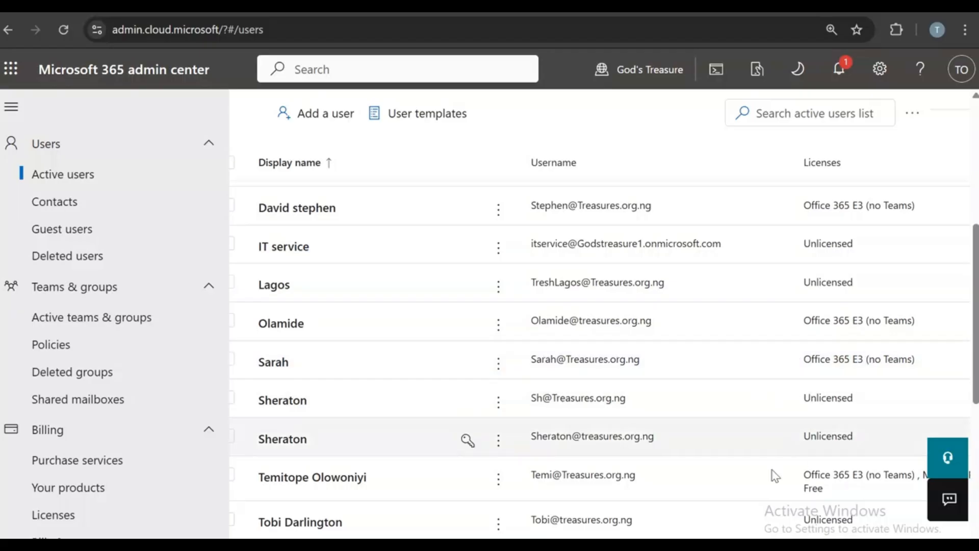
{"action": "scroll", "coordinate": [742, 500], "scroll_direction": "down", "scroll_amount": 1}
{"action": "scroll", "coordinate": [748, 504], "scroll_direction": "up", "scroll_amount": 6}
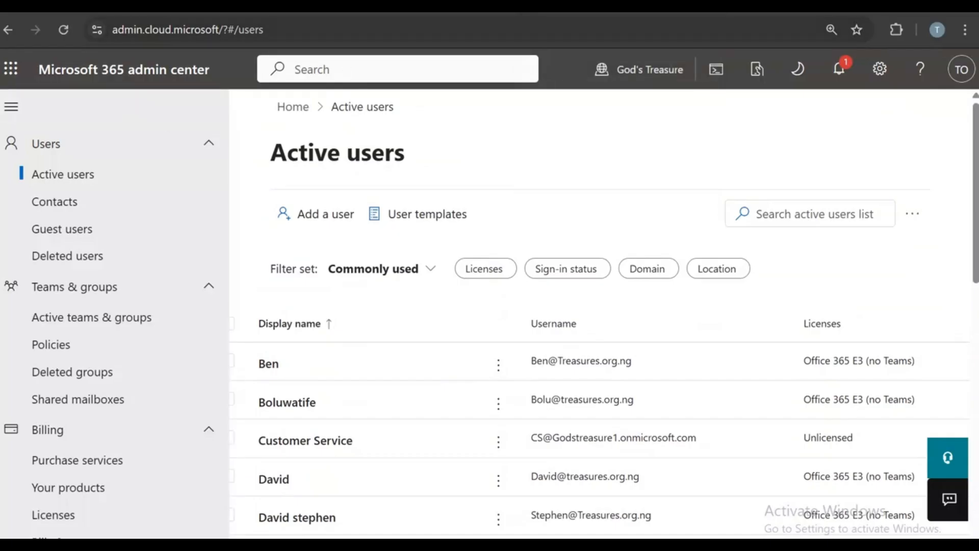
{"action": "left_click", "coordinate": [11, 67]}
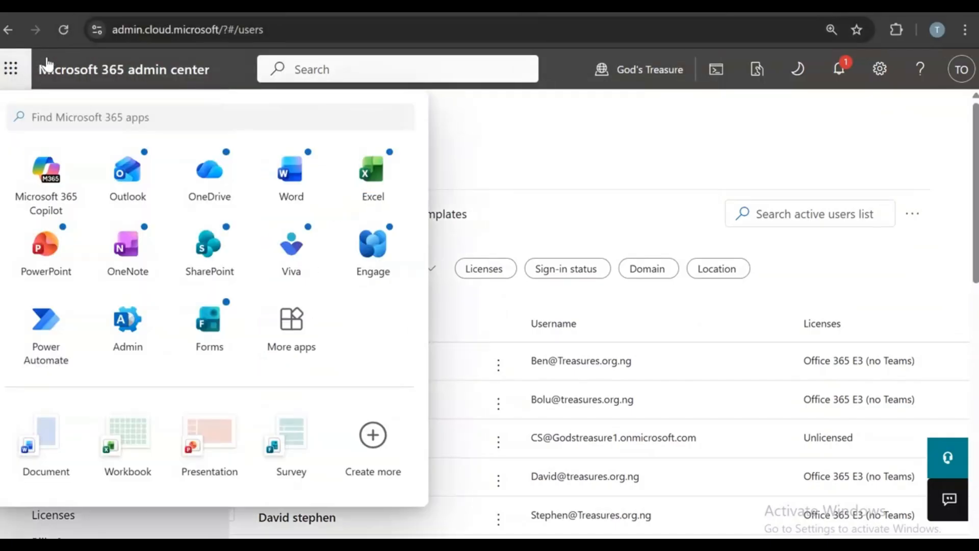
- Launch Power Automate from the apps list and go to its Create page
{"action": "left_click", "coordinate": [66, 316]}
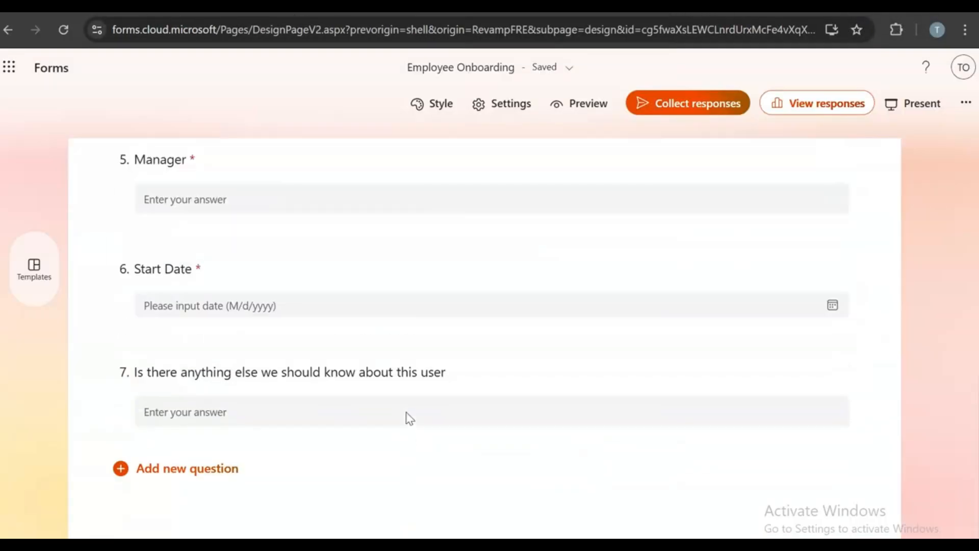
{"action": "scroll", "coordinate": [409, 418], "scroll_direction": "up", "scroll_amount": 10}
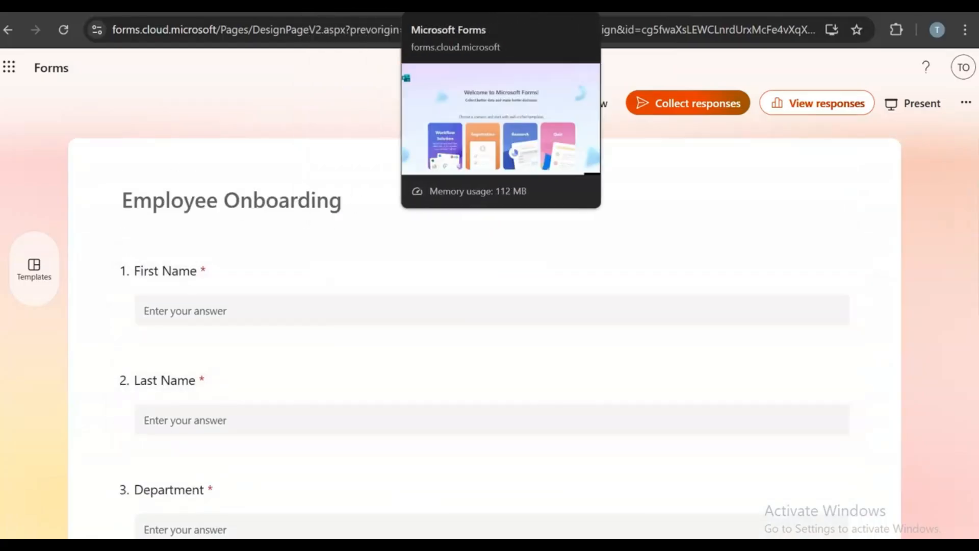
{"action": "left_click", "coordinate": [364, 8]}
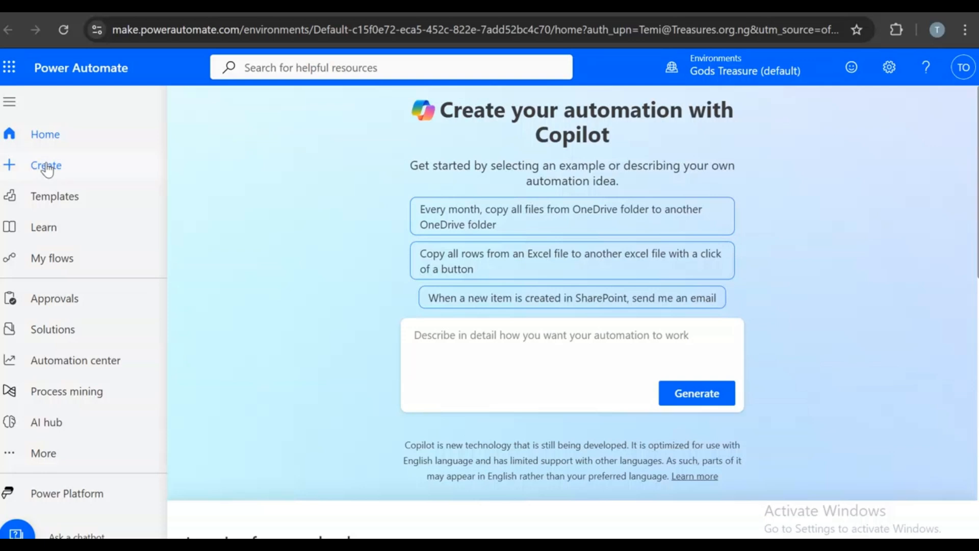
{"action": "left_click", "coordinate": [48, 168]}
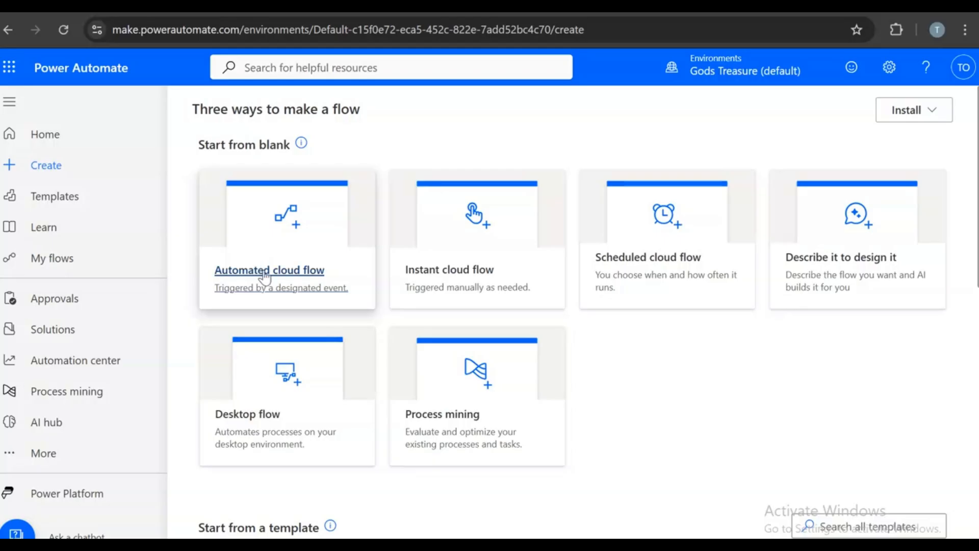
- Create an automated cloud flow named 'Onboarding' triggered by Forms 'When a new response is submitted'
{"action": "left_click", "coordinate": [282, 264]}
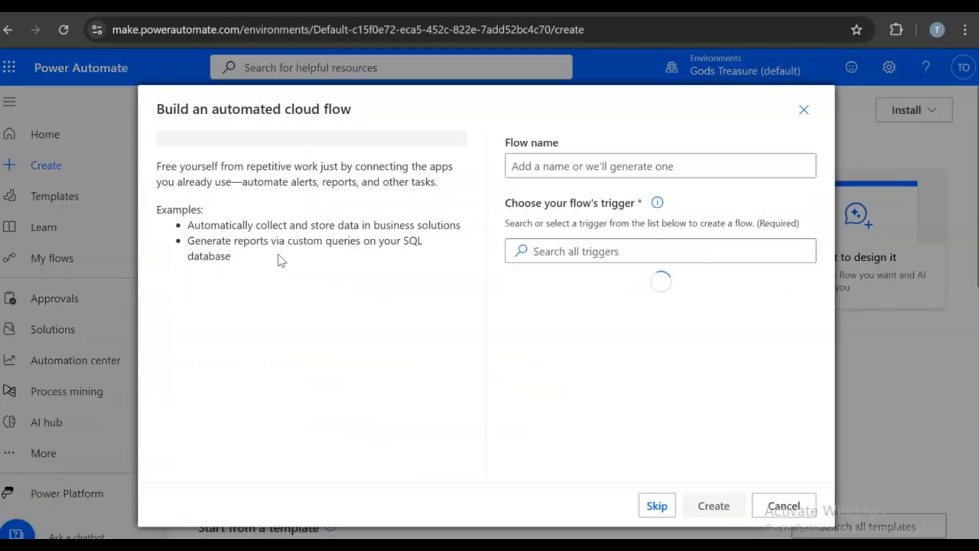
{"action": "left_click", "coordinate": [607, 162]}
{"action": "type", "text": "Ombo"}
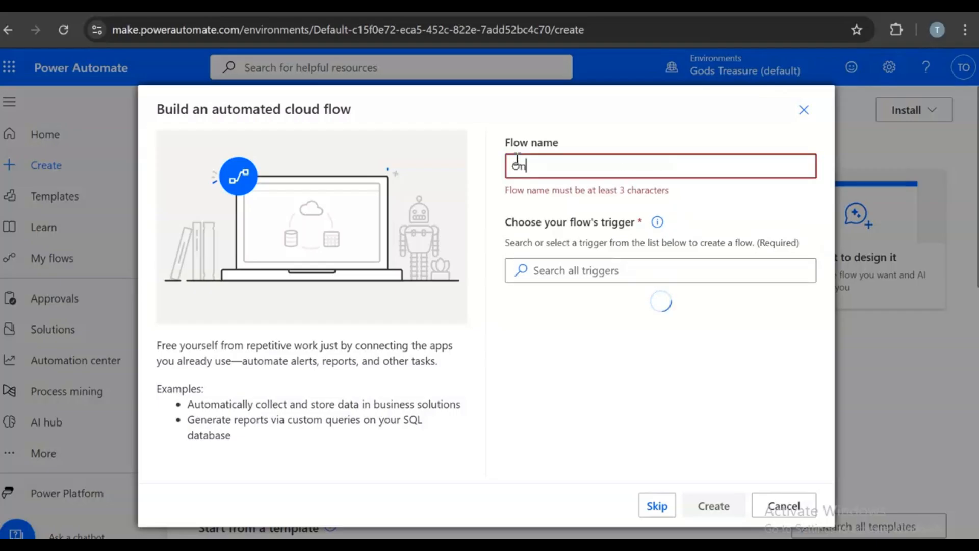
{"action": "type", "text": "arding"}
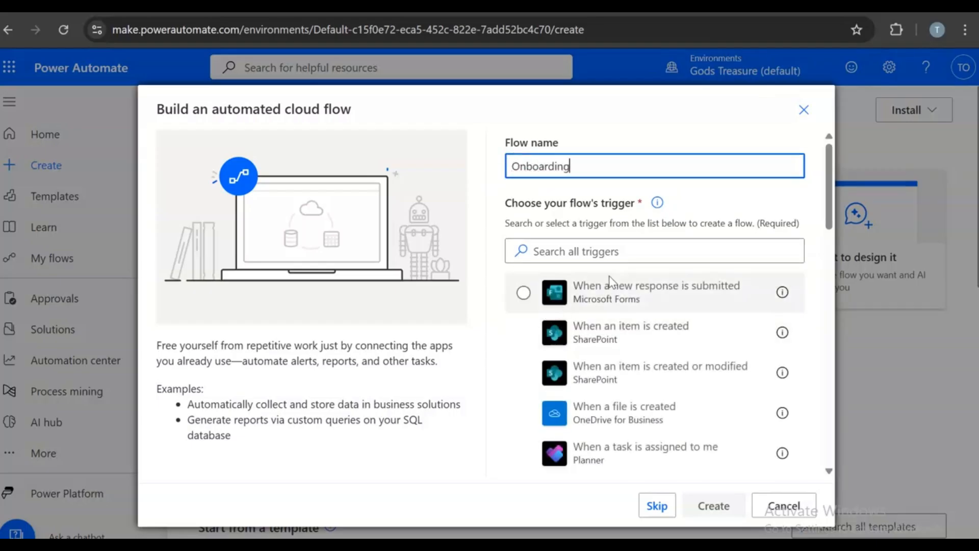
{"action": "left_click", "coordinate": [680, 291]}
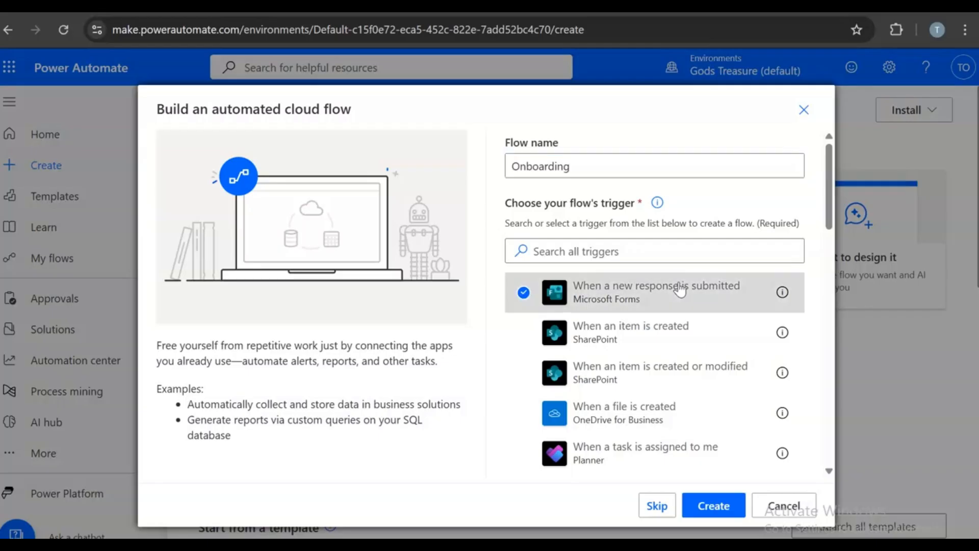
{"action": "left_click", "coordinate": [733, 507]}
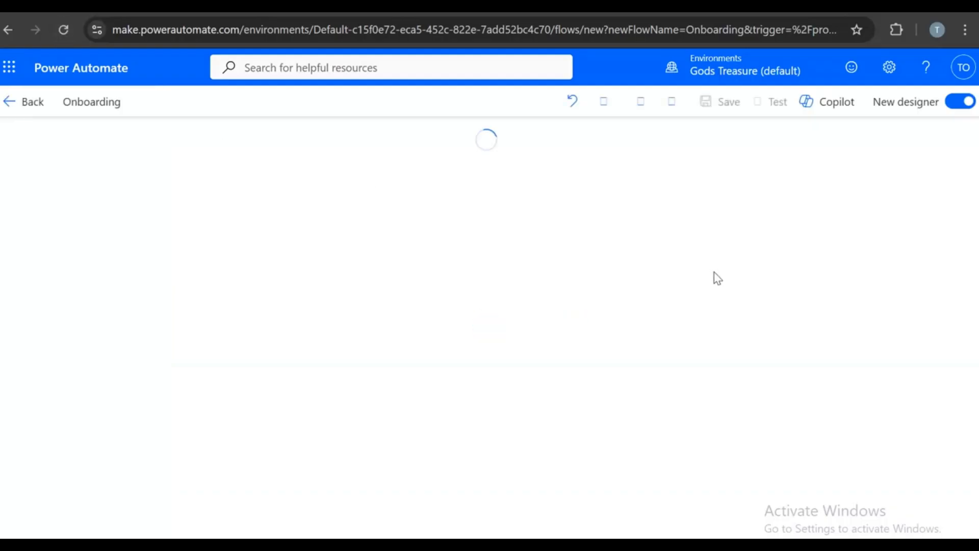
- Re-sign in the trigger's Microsoft Forms connection, then reload the flow designer
{"action": "left_click", "coordinate": [955, 137]}
{"action": "left_click", "coordinate": [476, 218]}
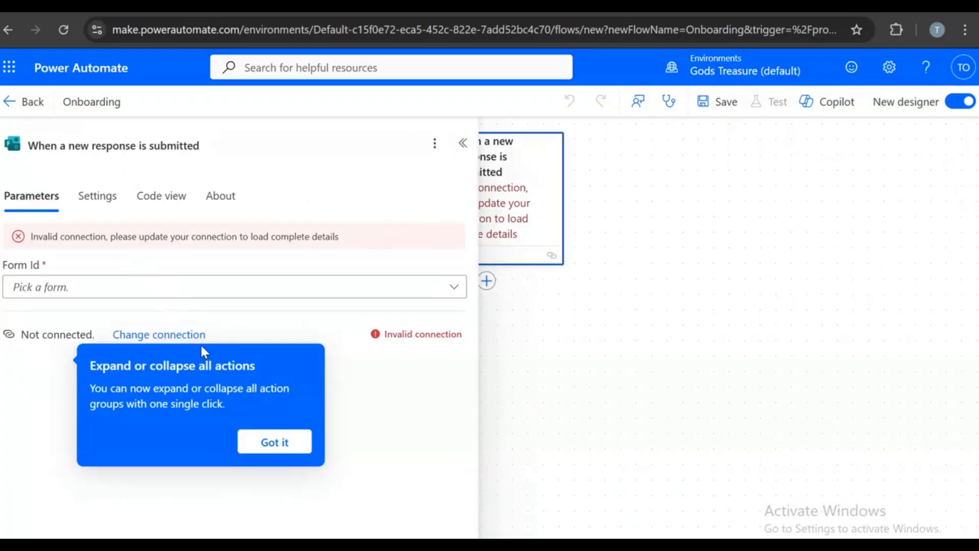
{"action": "left_click", "coordinate": [188, 334]}
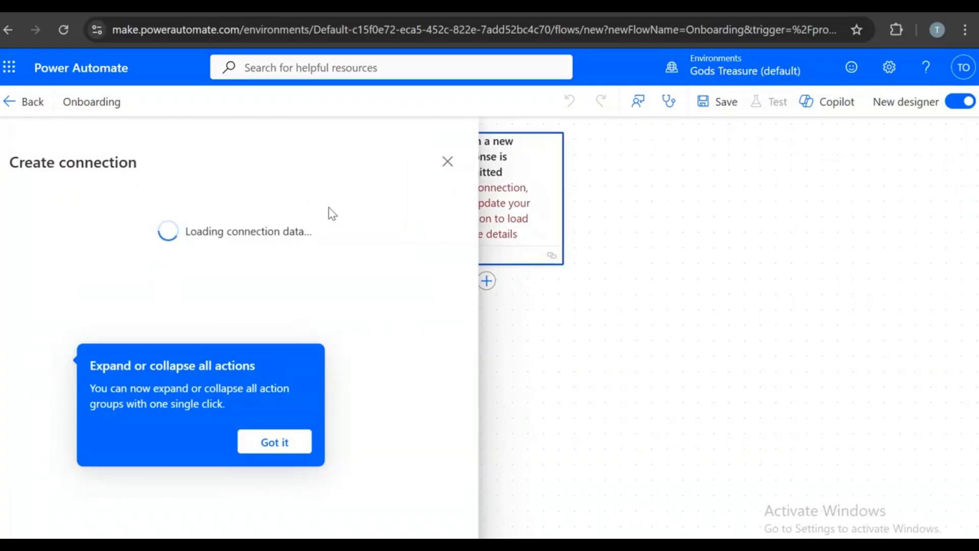
{"action": "left_click", "coordinate": [268, 446]}
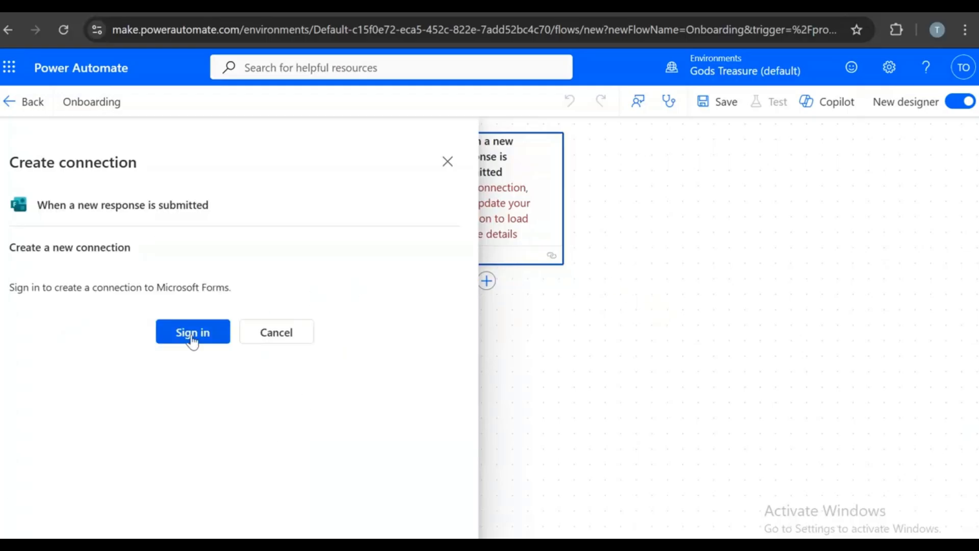
{"action": "left_click", "coordinate": [192, 332]}
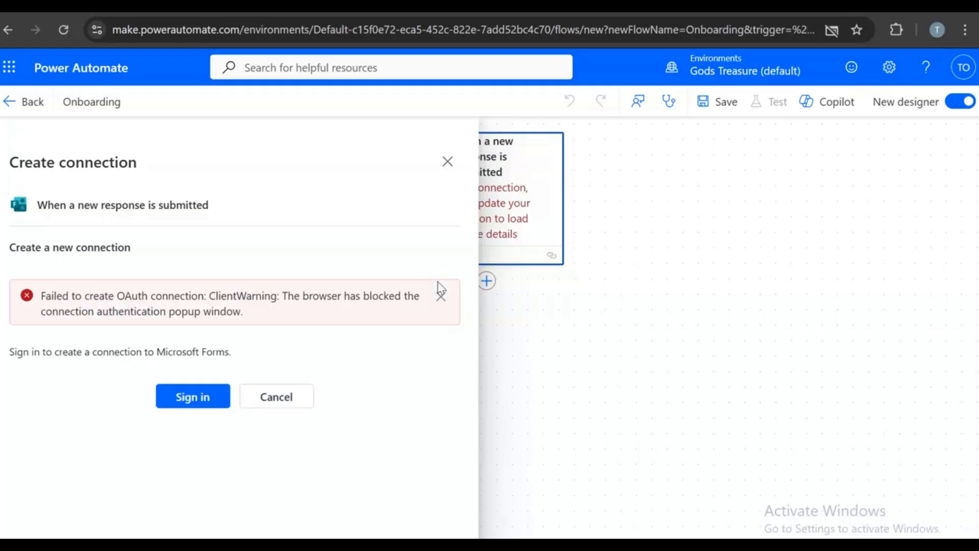
{"action": "left_click", "coordinate": [193, 397]}
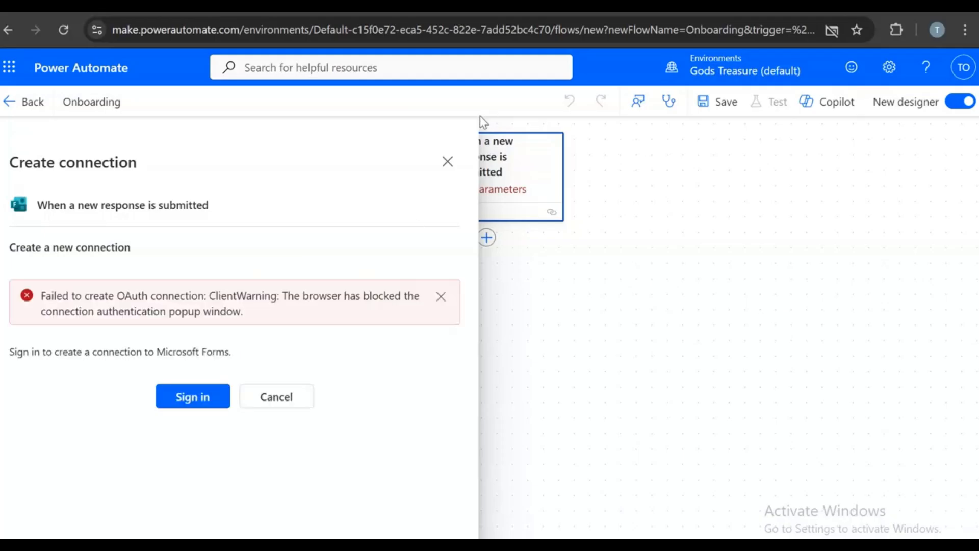
{"action": "left_click", "coordinate": [63, 32]}
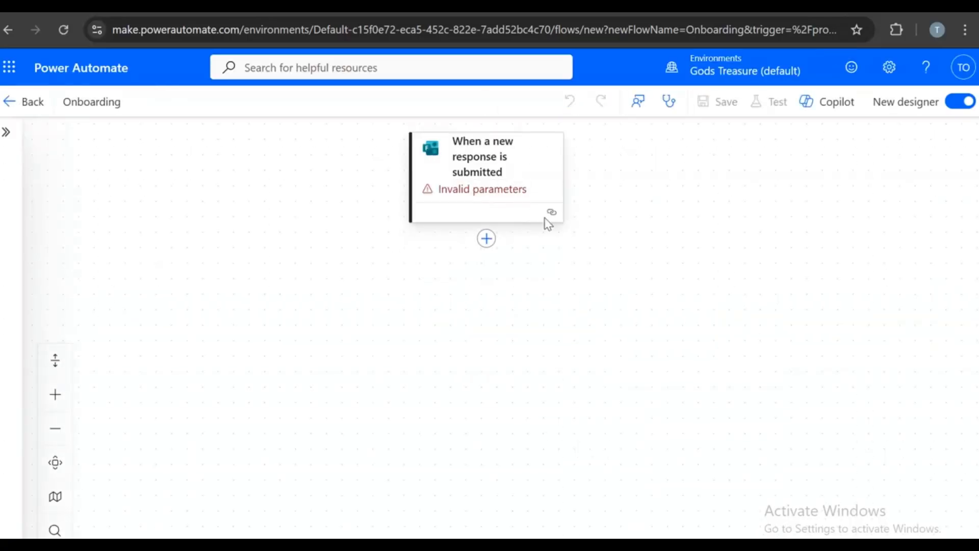
- Set the trigger's Form Id to Employee Onboarding and collapse the trigger panel
{"action": "left_click", "coordinate": [549, 213]}
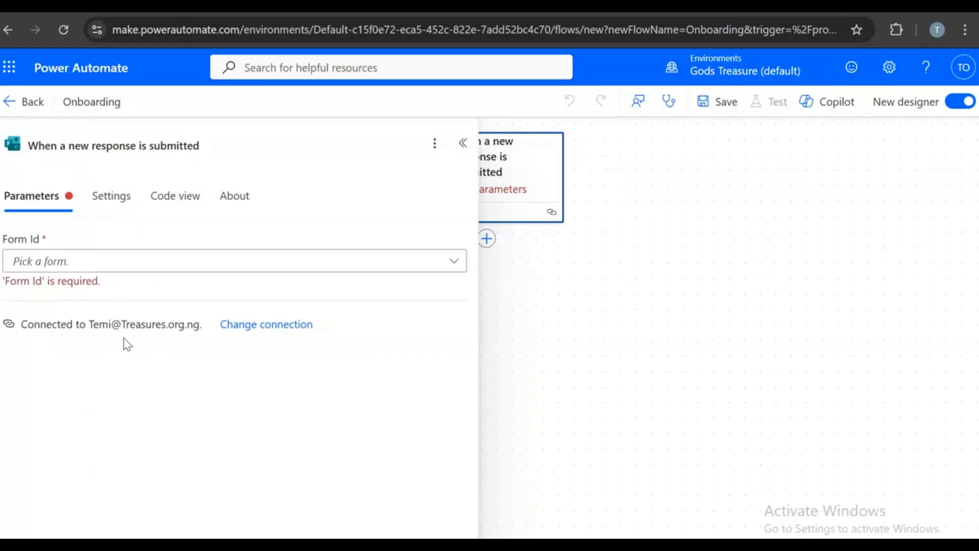
{"action": "left_click", "coordinate": [96, 266]}
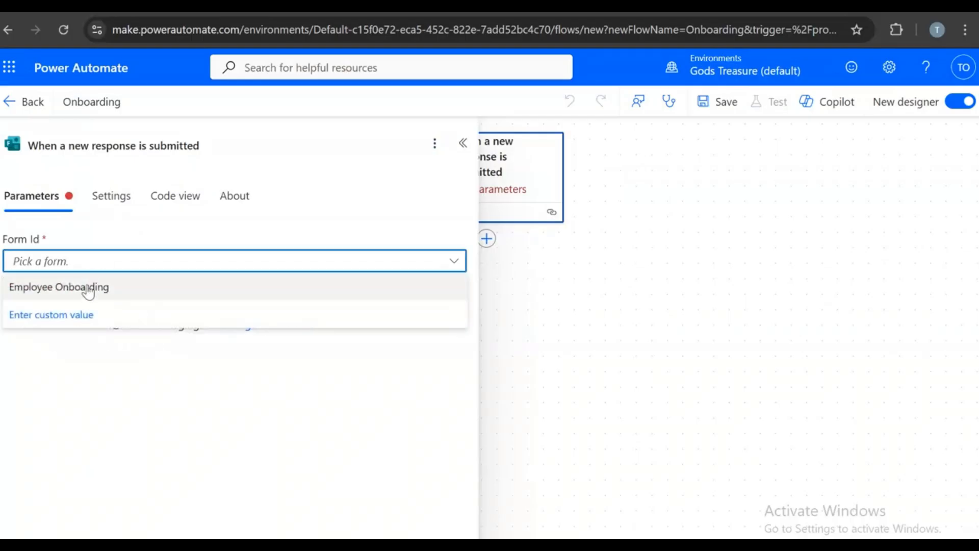
{"action": "left_click", "coordinate": [91, 289]}
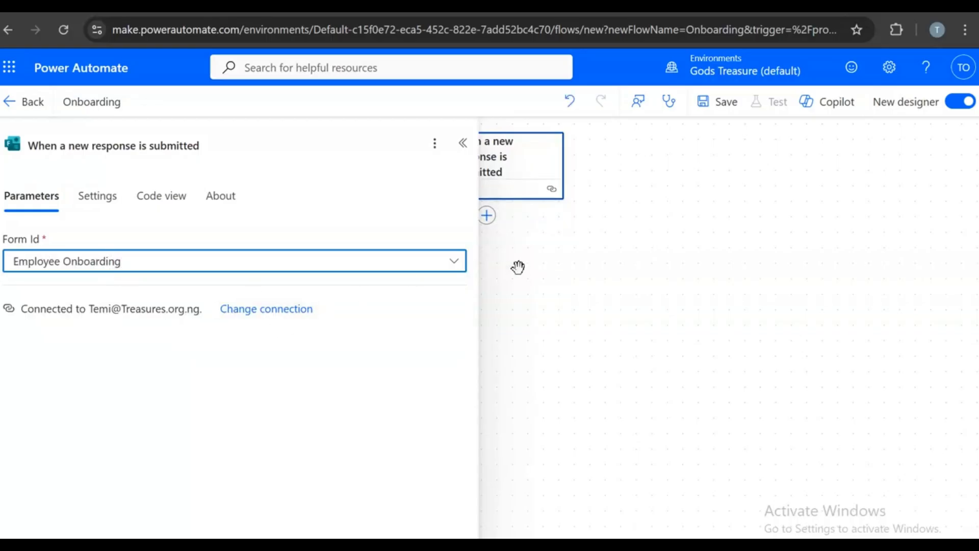
{"action": "left_click", "coordinate": [463, 143]}
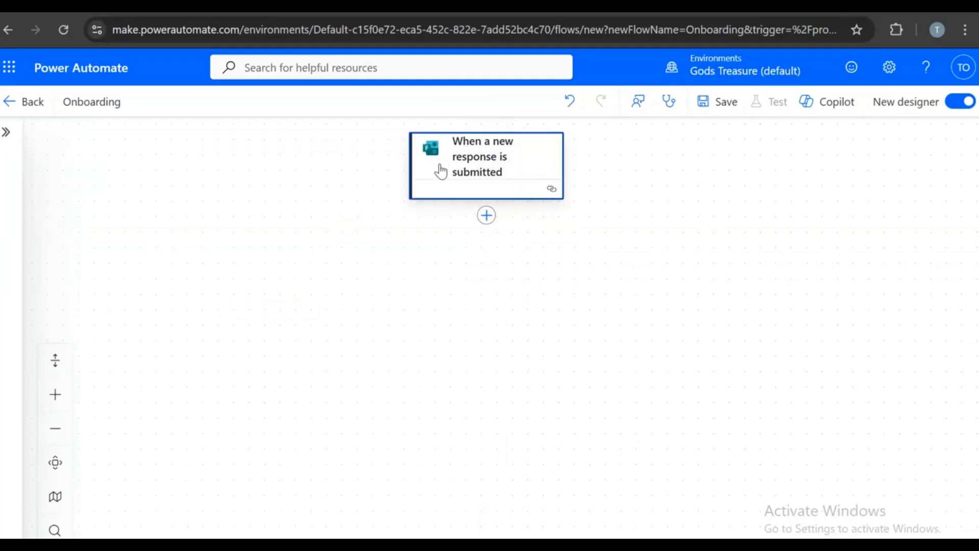
{"action": "left_click", "coordinate": [520, 148]}
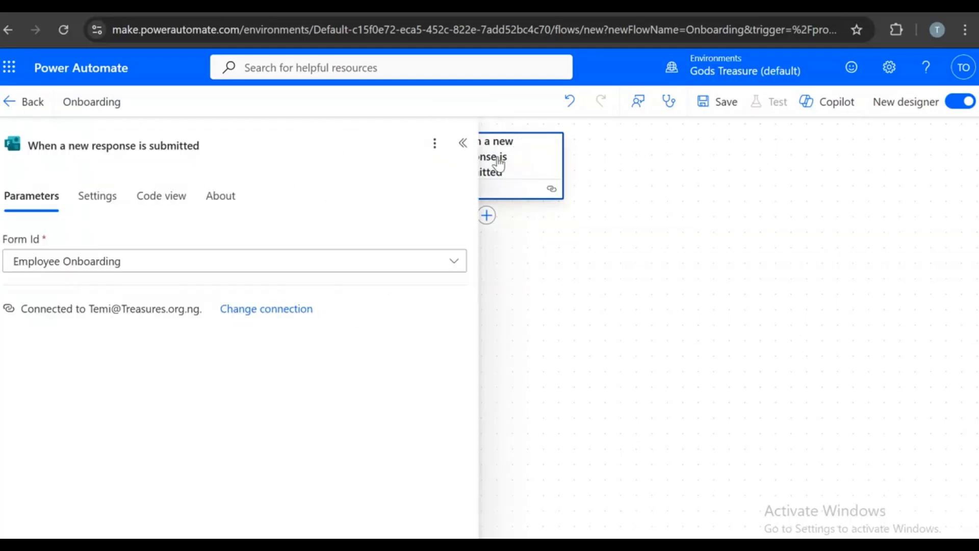
{"action": "left_click", "coordinate": [464, 144]}
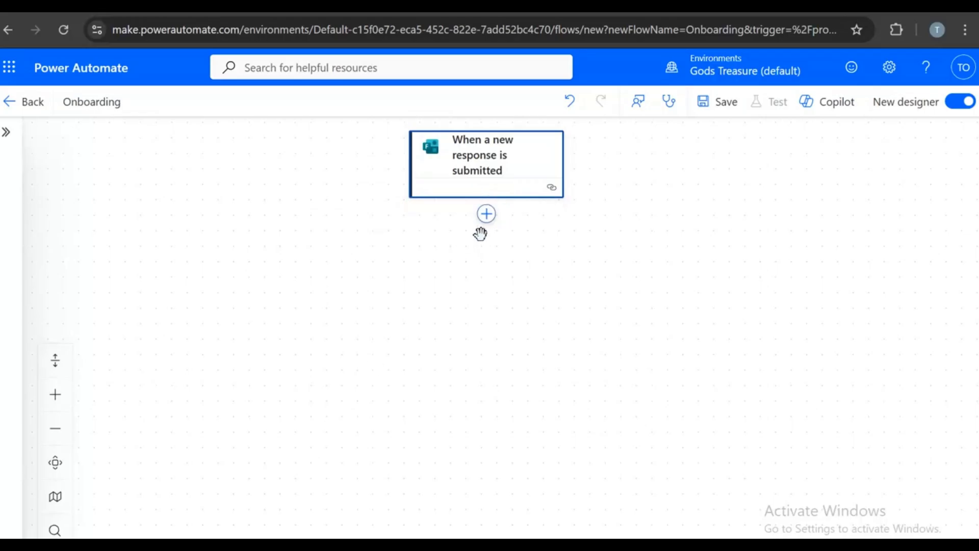
{"action": "left_click", "coordinate": [486, 214]}
- Add a Forms 'Get response details' step using the Employee Onboarding form
{"action": "left_click", "coordinate": [486, 214]}
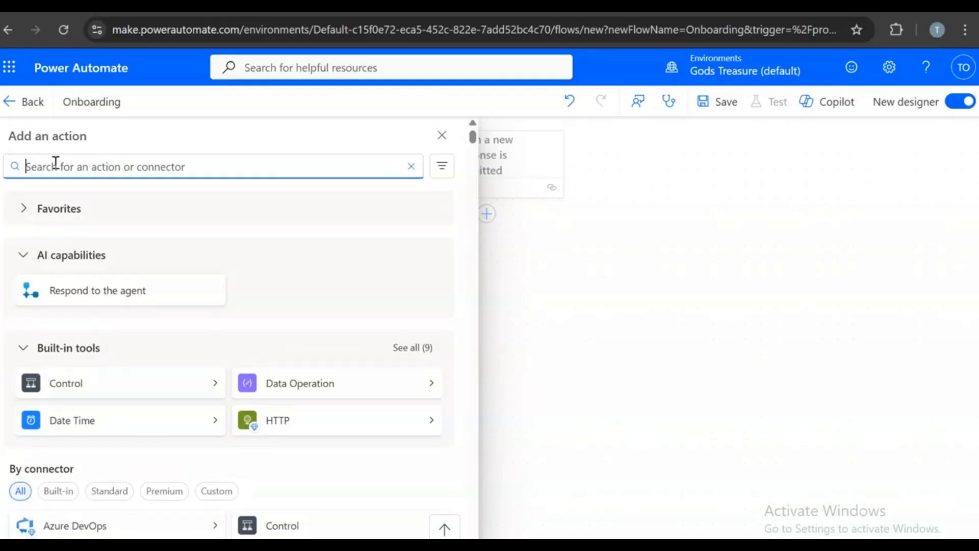
{"action": "type", "text": "ge"}
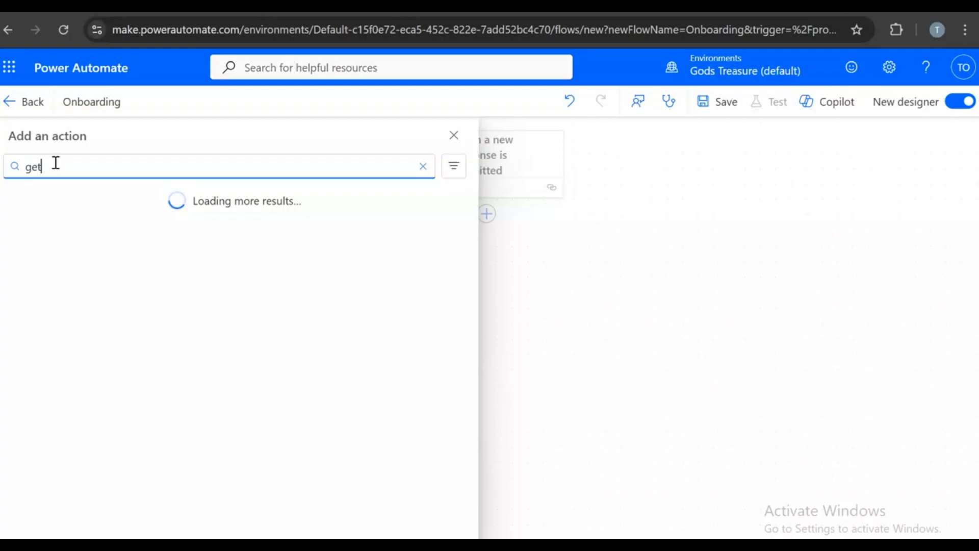
{"action": "type", "text": "t"}
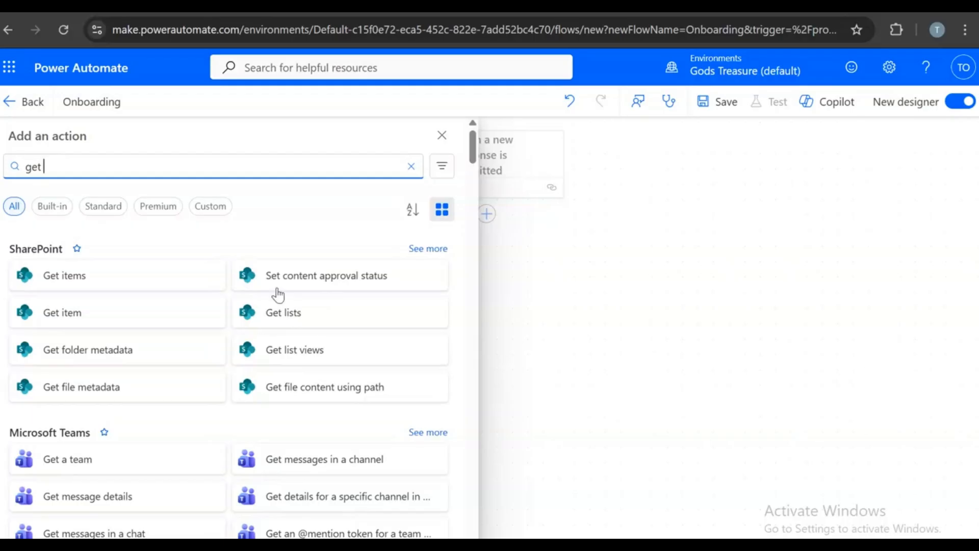
{"action": "scroll", "coordinate": [326, 390], "scroll_direction": "down", "scroll_amount": 10}
{"action": "scroll", "coordinate": [321, 392], "scroll_direction": "down", "scroll_amount": 12}
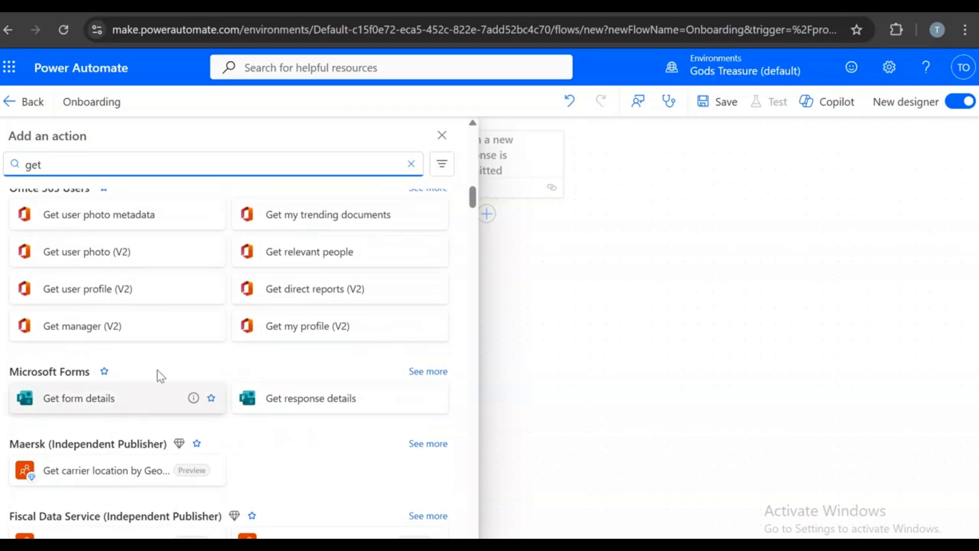
{"action": "left_click", "coordinate": [314, 398]}
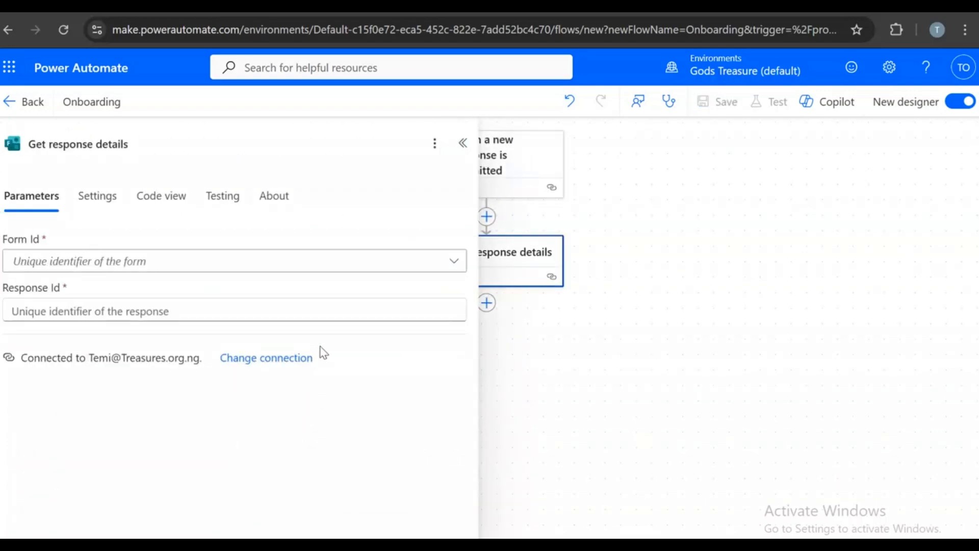
{"action": "left_click", "coordinate": [97, 268]}
{"action": "left_click", "coordinate": [90, 285]}
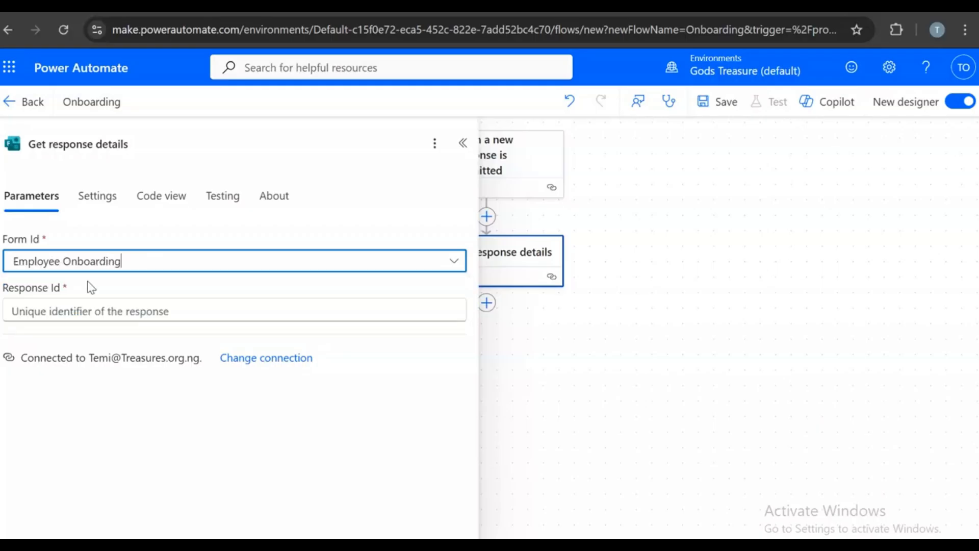
- Fill the step's Response Id with the trigger's dynamic Response Id value
{"action": "left_click", "coordinate": [111, 312]}
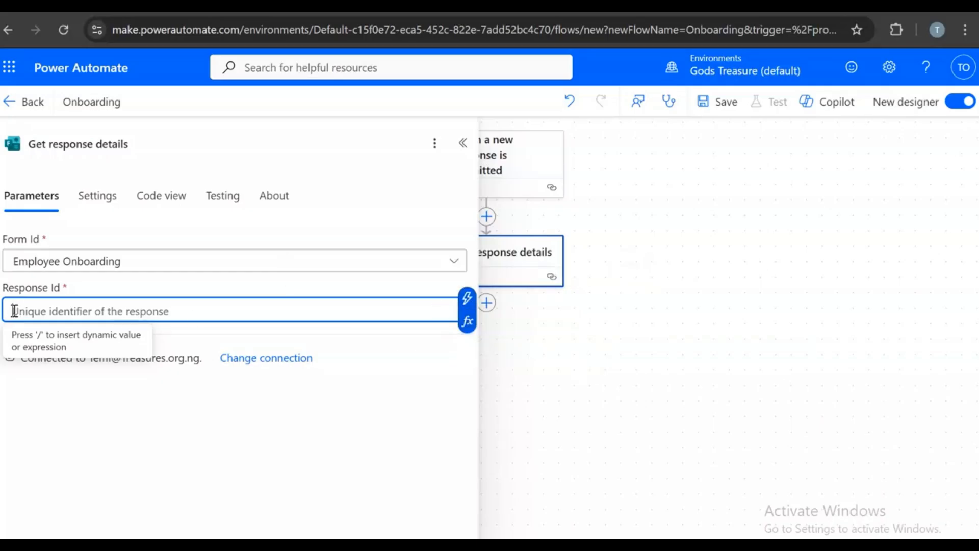
{"action": "key", "text": "slash"}
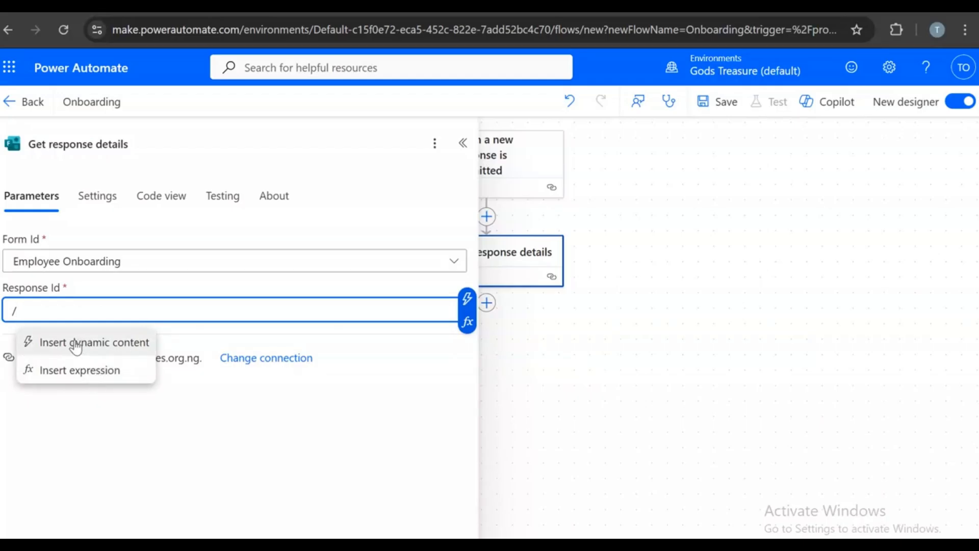
{"action": "left_click", "coordinate": [69, 342]}
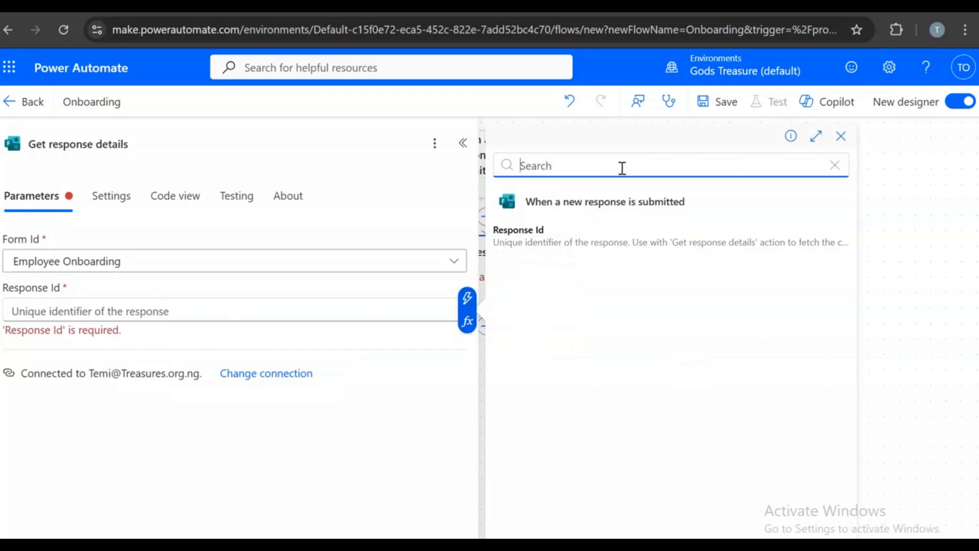
{"action": "left_click", "coordinate": [561, 229]}
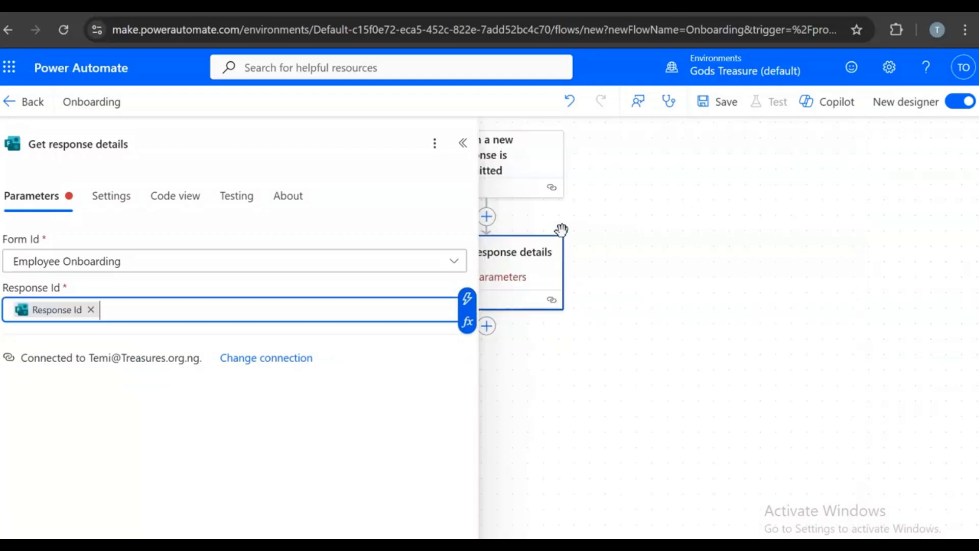
{"action": "left_click", "coordinate": [462, 143]}
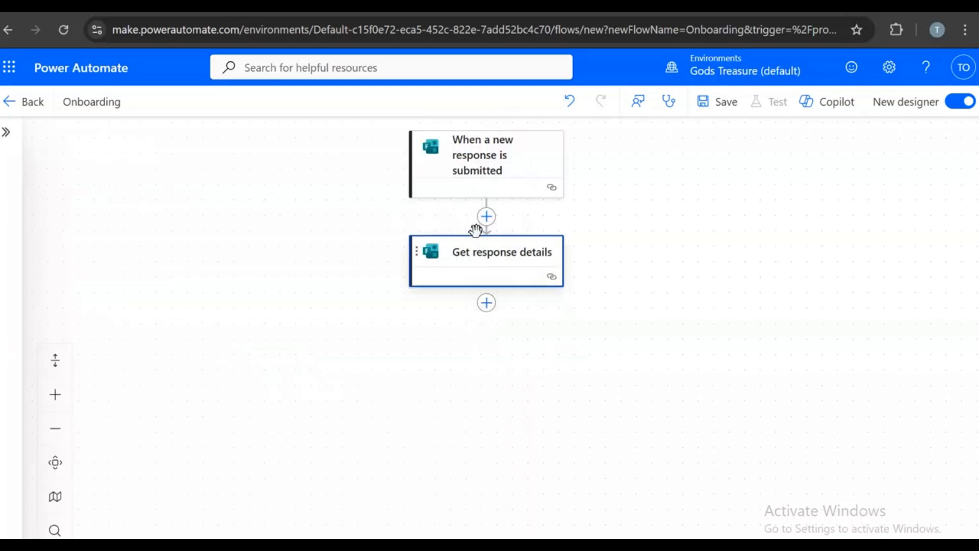
- Add a Microsoft Entra ID 'Create user' action after Get response details
{"action": "left_click", "coordinate": [487, 303]}
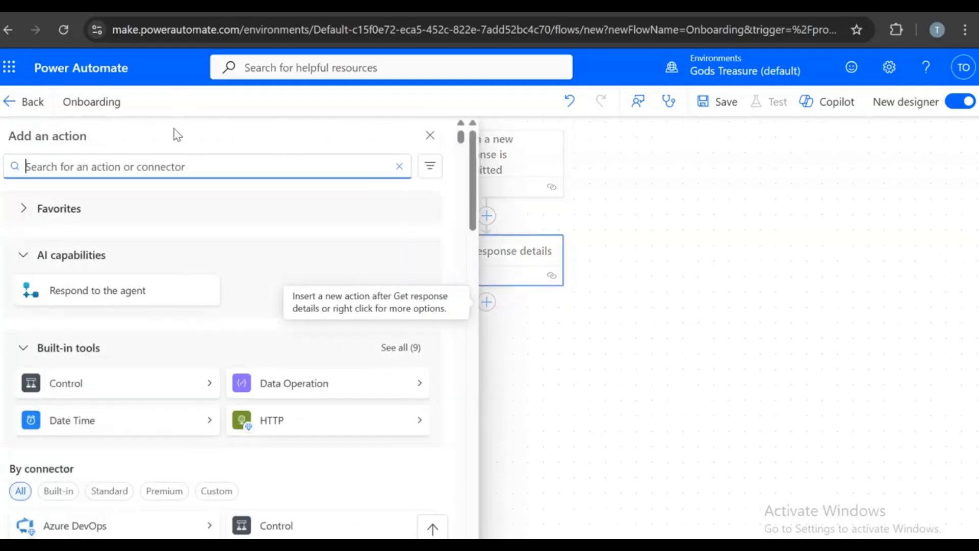
{"action": "type", "text": "crea"}
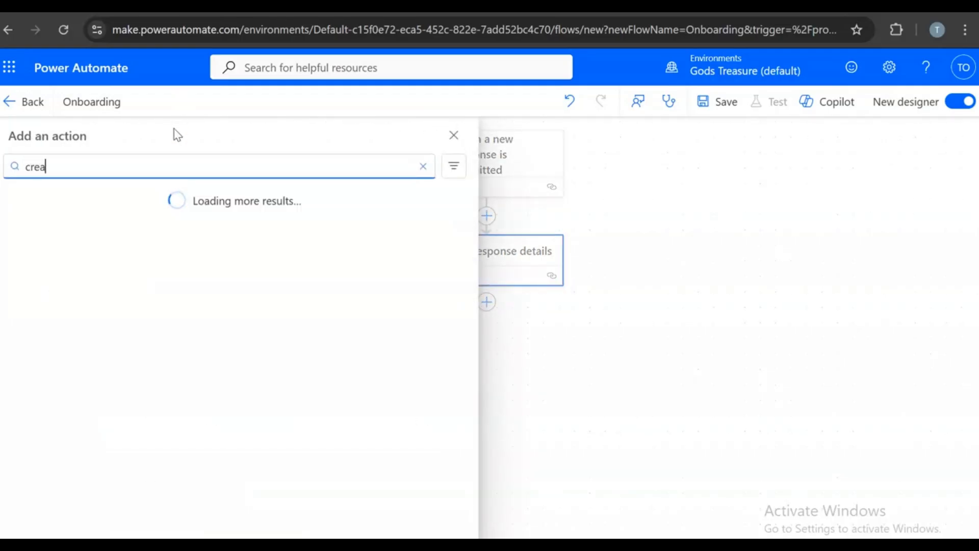
{"action": "type", "text": "te user"}
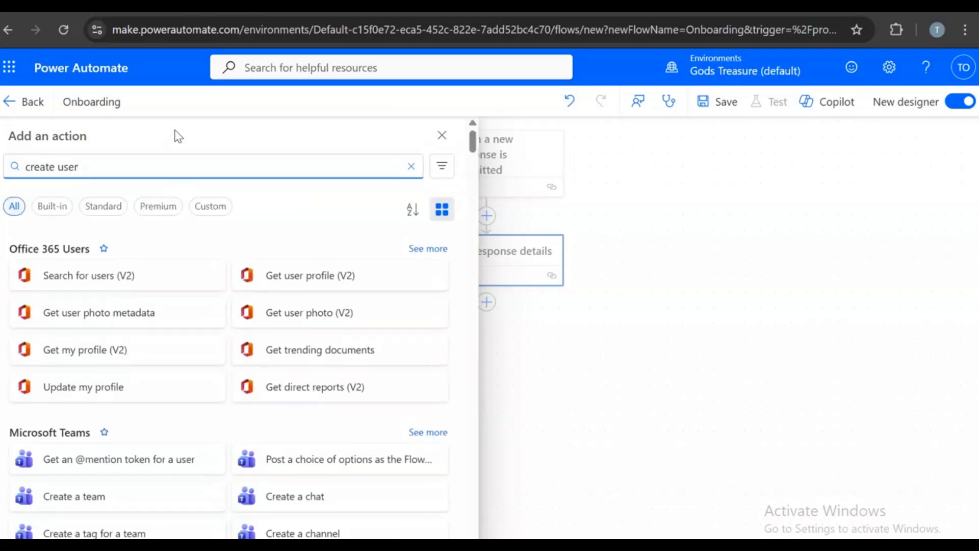
{"action": "scroll", "coordinate": [191, 417], "scroll_direction": "down", "scroll_amount": 15}
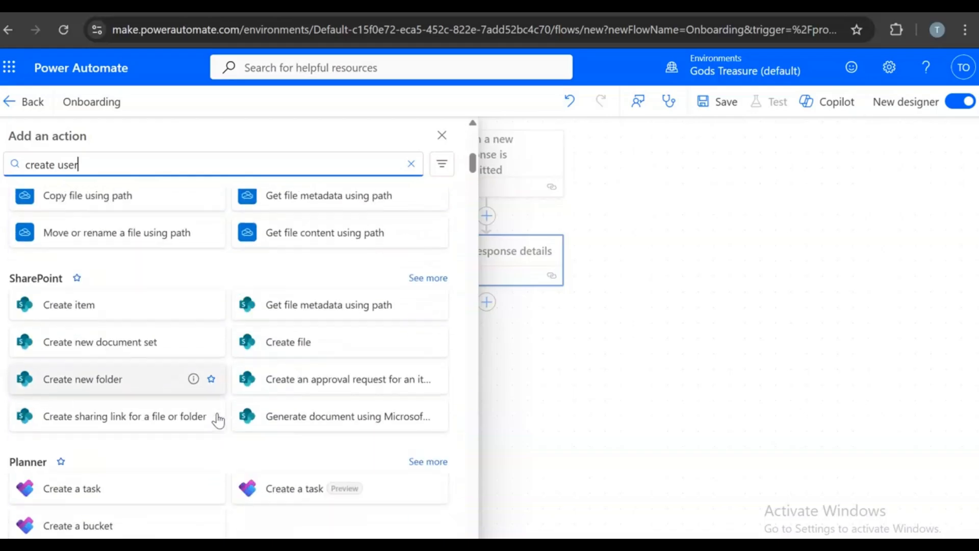
{"action": "scroll", "coordinate": [224, 419], "scroll_direction": "down", "scroll_amount": 8}
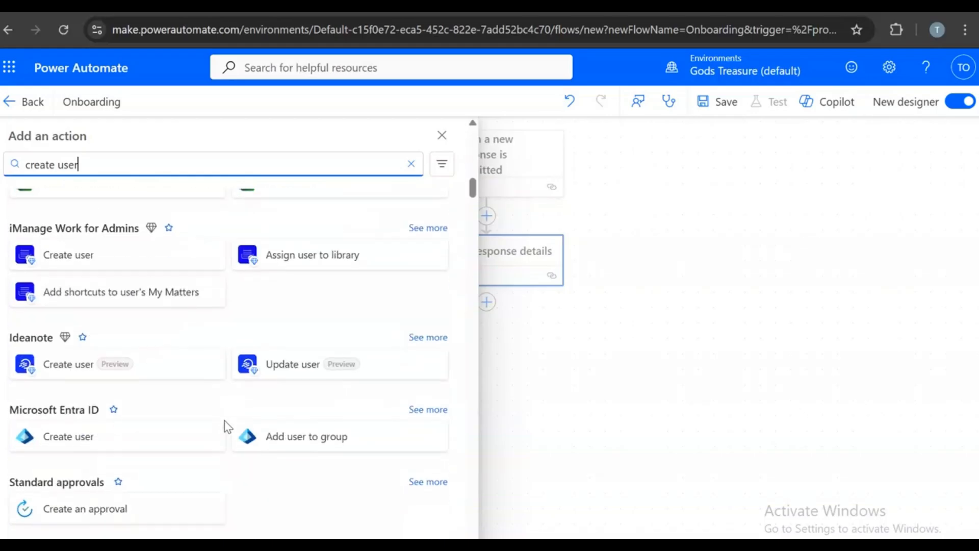
{"action": "left_click", "coordinate": [102, 440]}
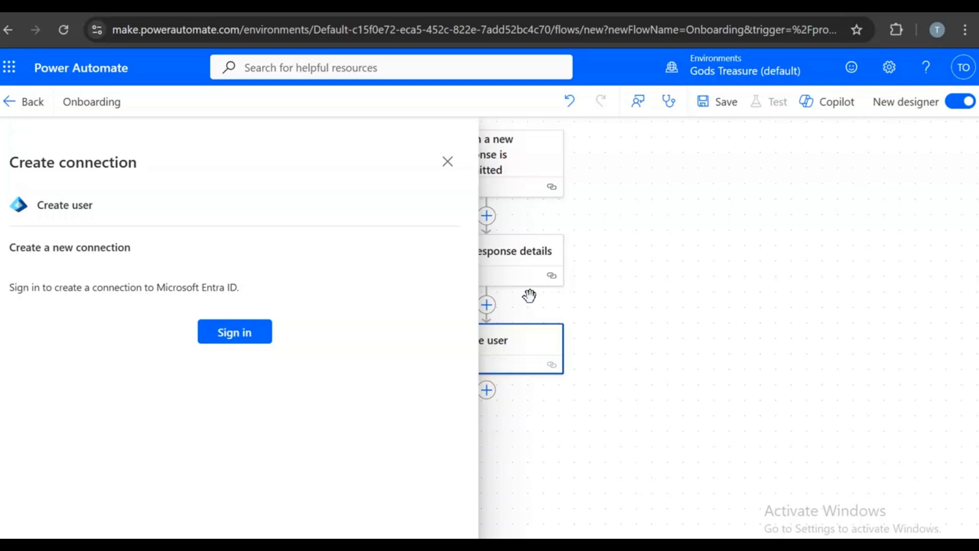
- Sign in to Microsoft Entra ID with the organization account, consenting for the whole organization
{"action": "left_click", "coordinate": [258, 325]}
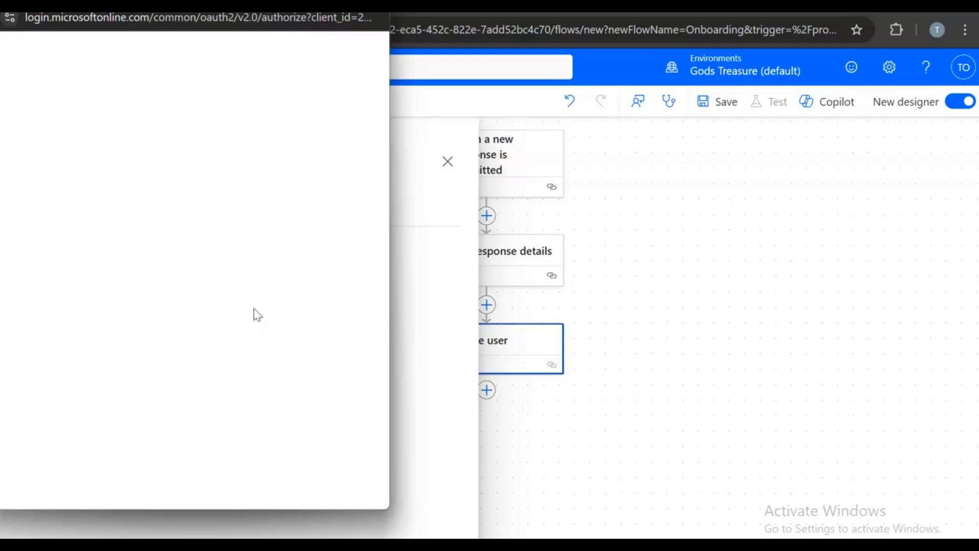
{"action": "left_click", "coordinate": [175, 166]}
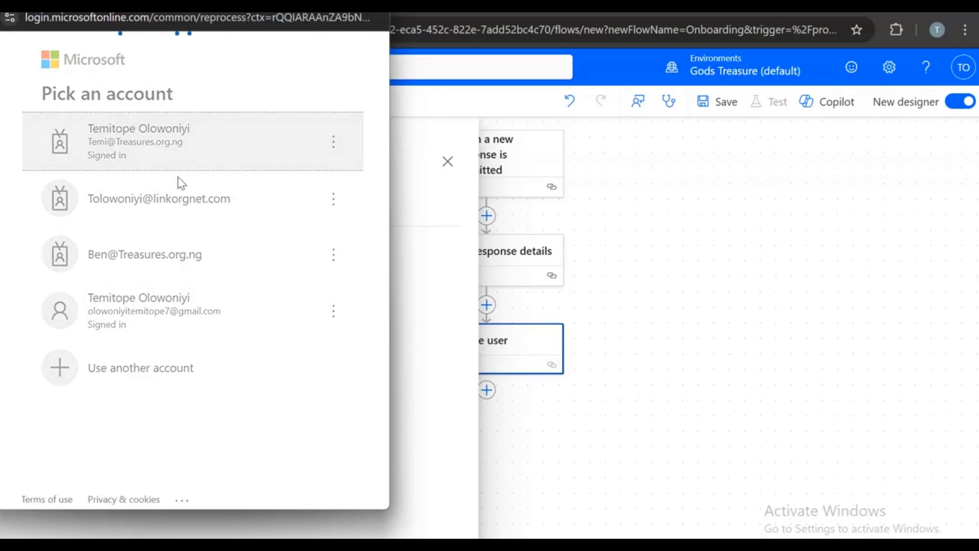
{"action": "left_click", "coordinate": [44, 326]}
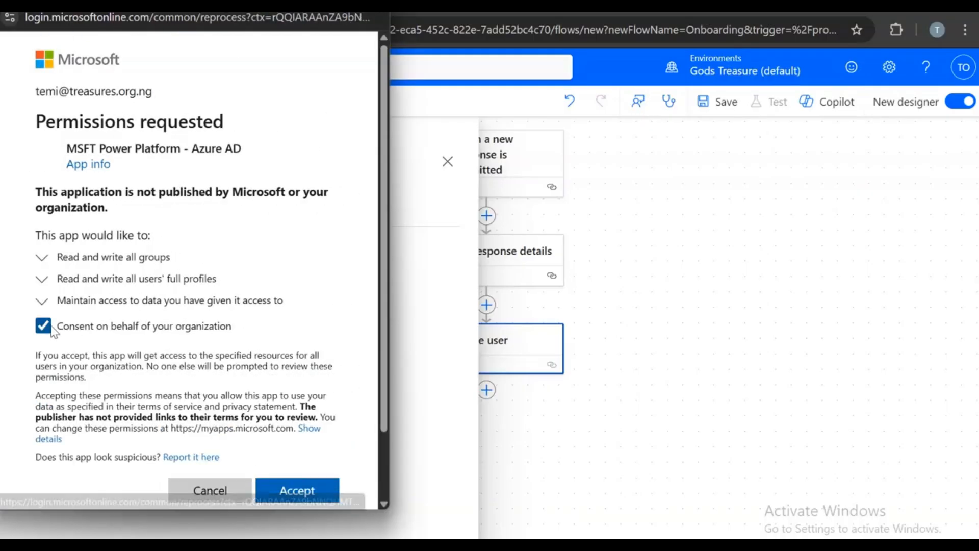
{"action": "left_click", "coordinate": [295, 487]}
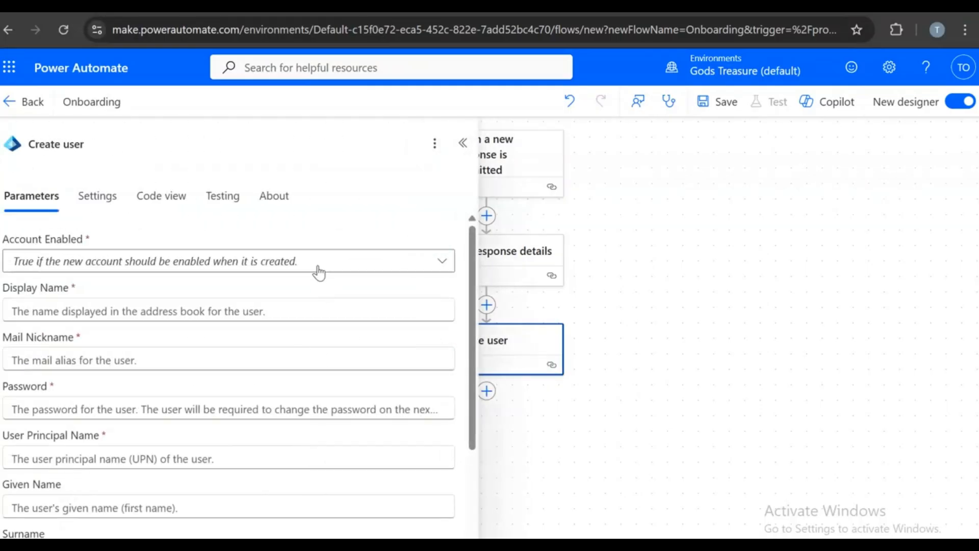
- Set Account Enabled to Yes, then start a Display Name expression via the '/' Insert expression option
{"action": "left_click", "coordinate": [317, 262]}
{"action": "left_click", "coordinate": [79, 305]}
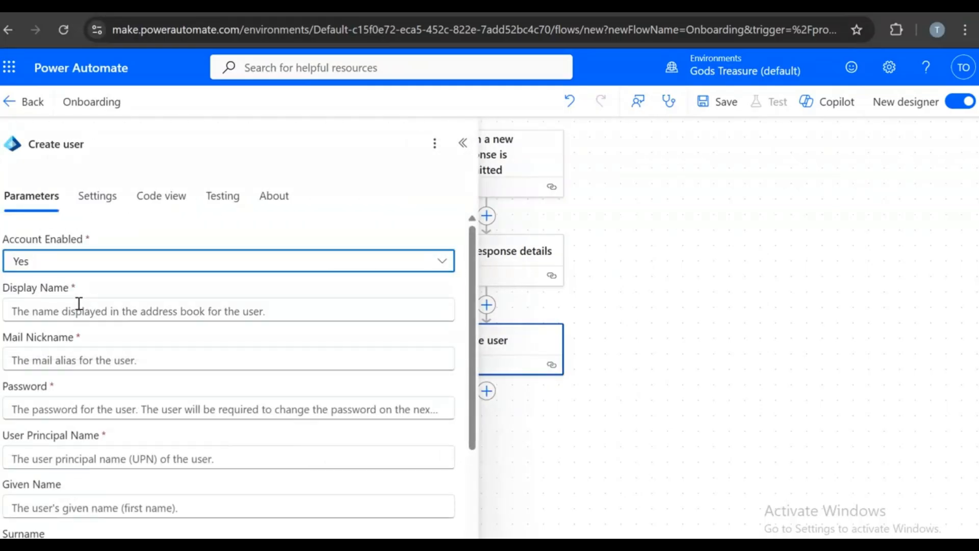
{"action": "left_click", "coordinate": [87, 307]}
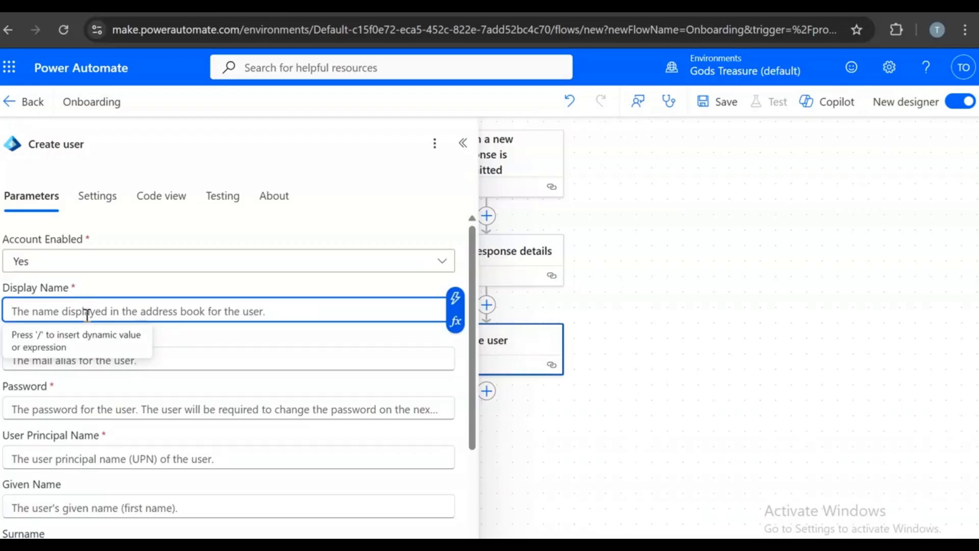
{"action": "type", "text": "/"}
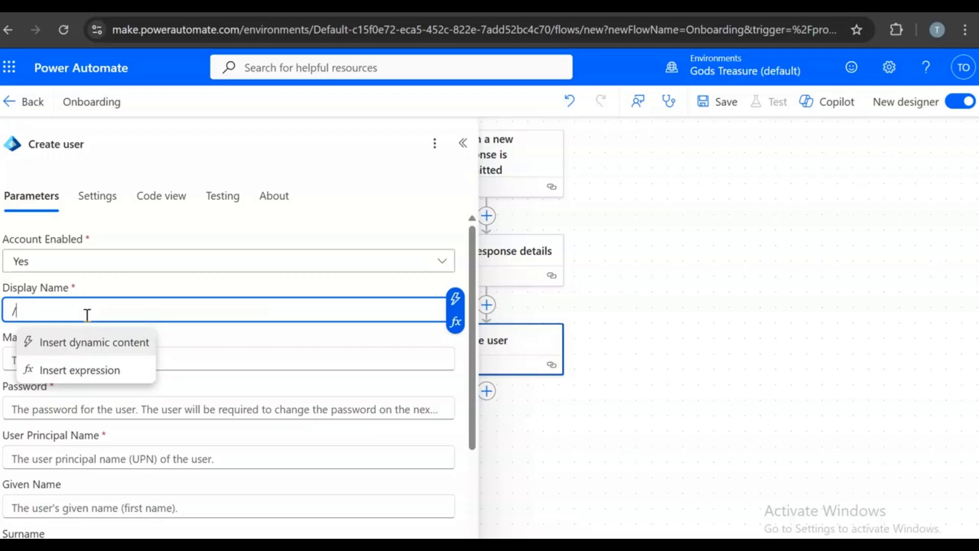
{"action": "left_click", "coordinate": [102, 369]}
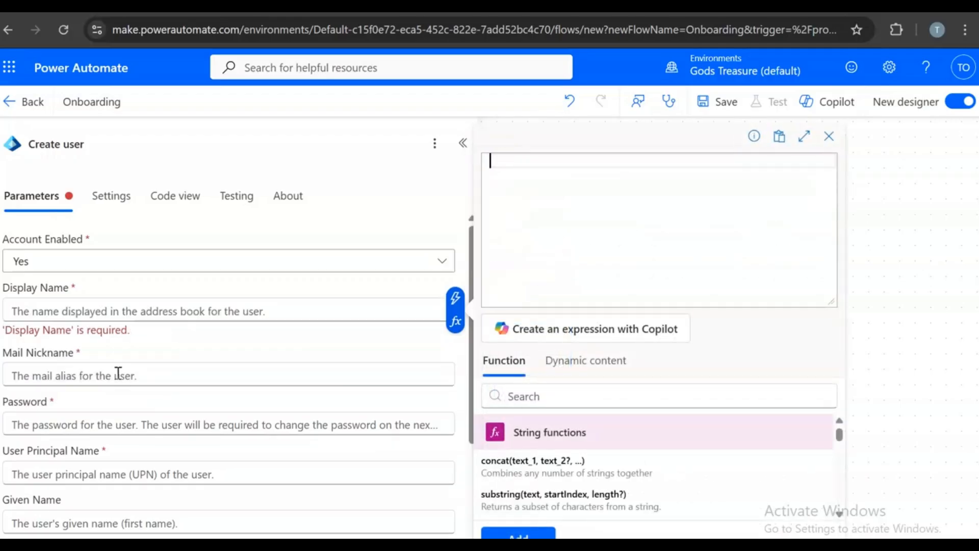
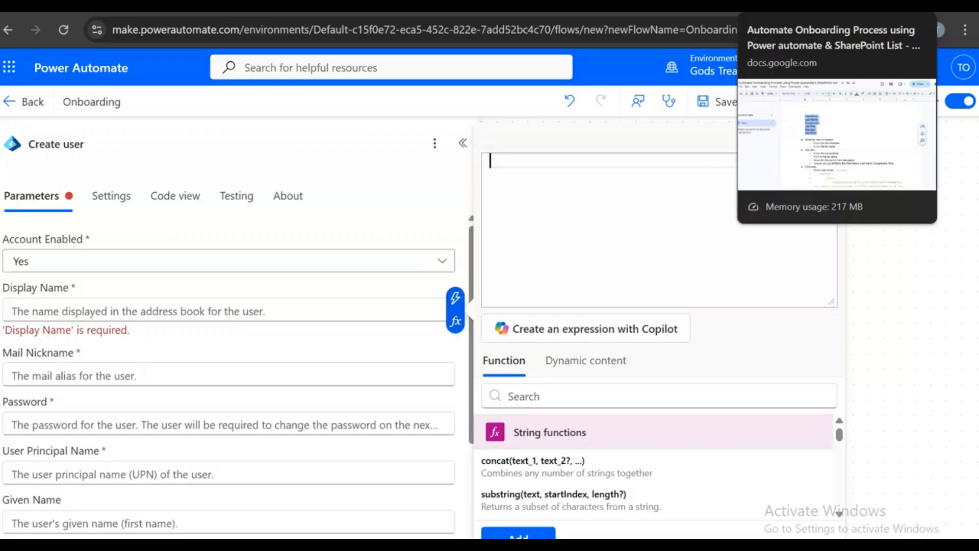
- Switch from the flow designer to the Google Docs onboarding notes
{"action": "left_click", "coordinate": [836, 6]}
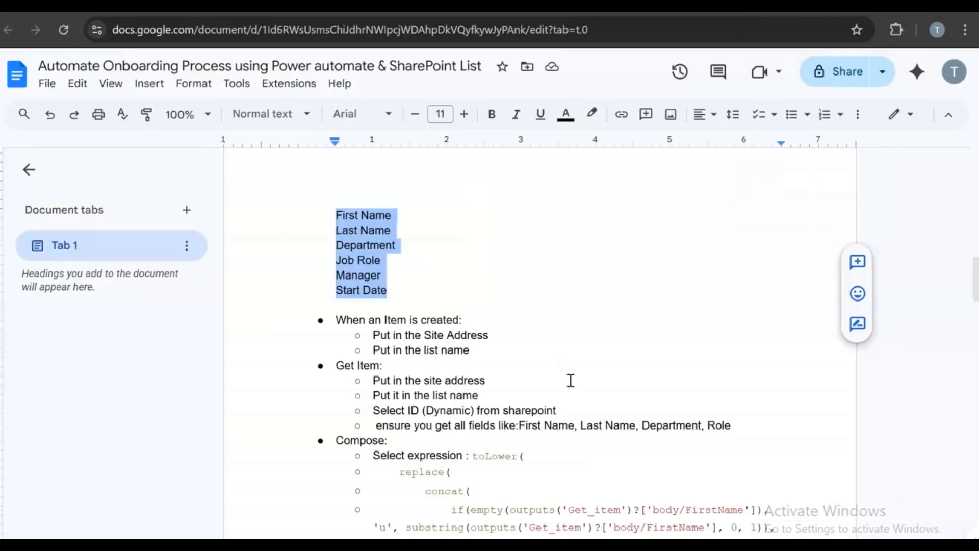
- Copy the two-line Display name concat expression under 'Create user under entra' in the notes
{"action": "scroll", "coordinate": [562, 366], "scroll_direction": "down", "scroll_amount": 3}
{"action": "scroll", "coordinate": [586, 387], "scroll_direction": "up", "scroll_amount": 15}
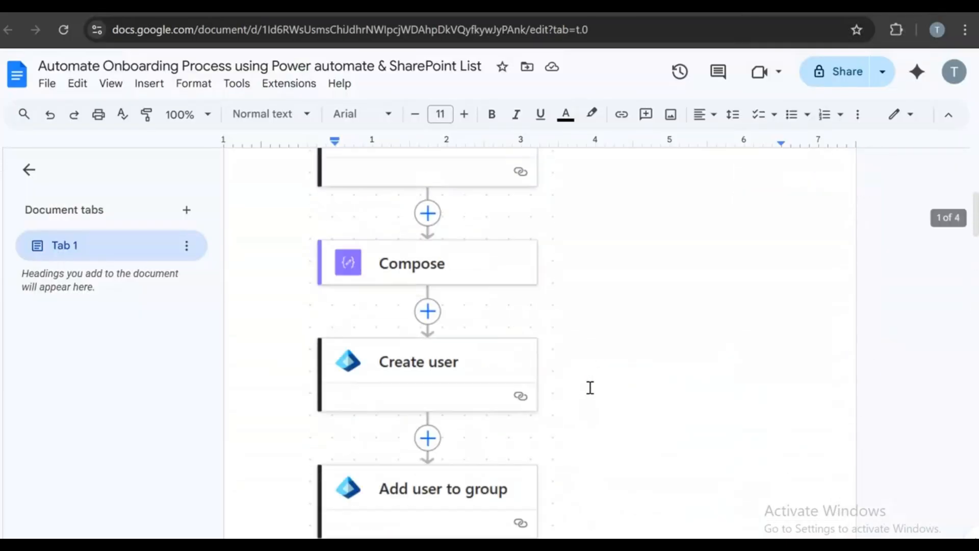
{"action": "scroll", "coordinate": [592, 386], "scroll_direction": "down", "scroll_amount": 20}
{"action": "scroll", "coordinate": [594, 385], "scroll_direction": "up", "scroll_amount": 4}
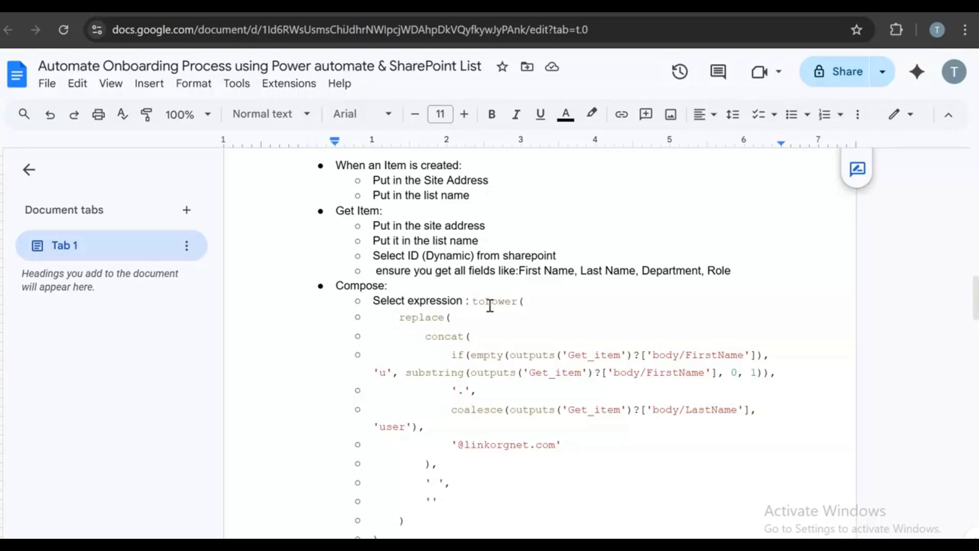
{"action": "scroll", "coordinate": [492, 306], "scroll_direction": "down", "scroll_amount": 6}
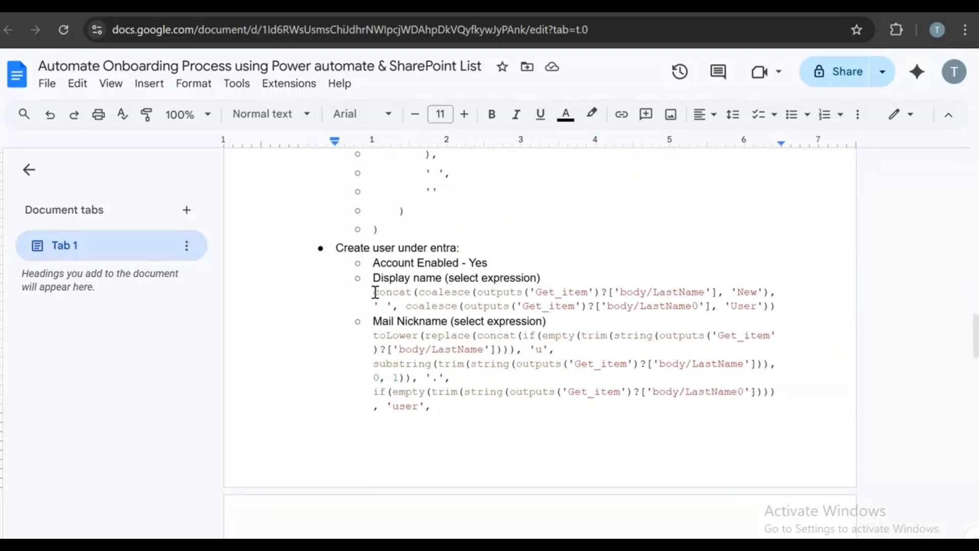
{"action": "left_click_drag", "start_coordinate": [377, 292], "coordinate": [779, 305]}
{"action": "right_click", "coordinate": [779, 305]}
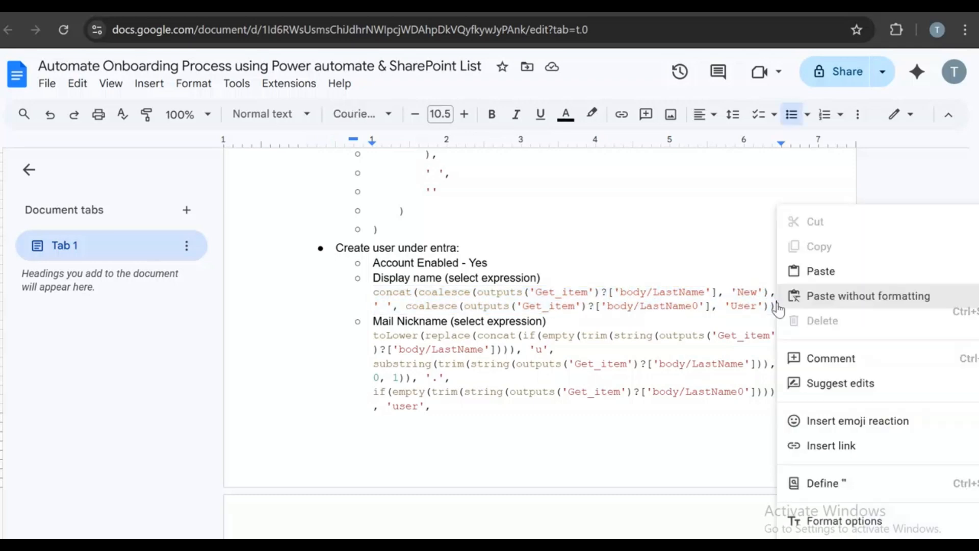
{"action": "left_click", "coordinate": [724, 306]}
{"action": "left_click_drag", "start_coordinate": [374, 291], "coordinate": [775, 306]}
{"action": "right_click", "coordinate": [775, 306]}
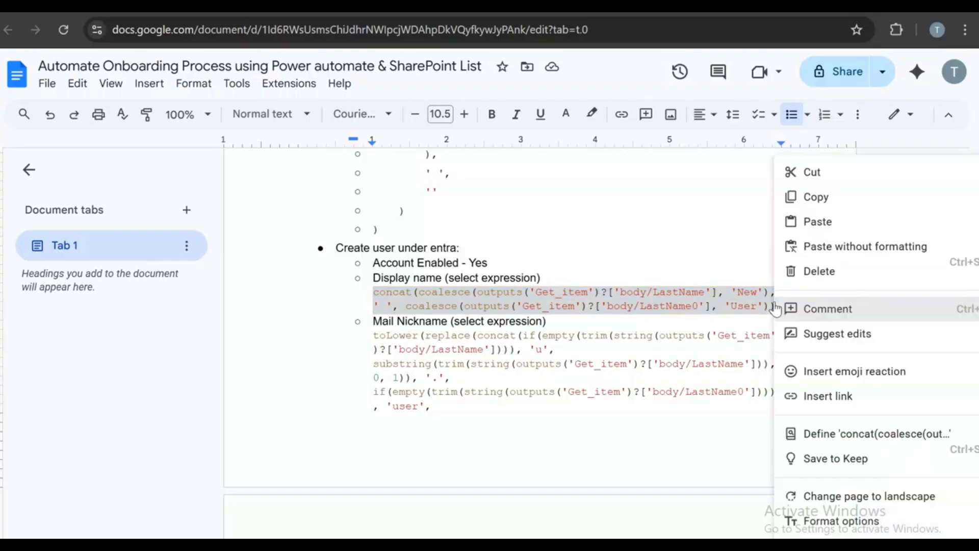
{"action": "left_click", "coordinate": [793, 196]}
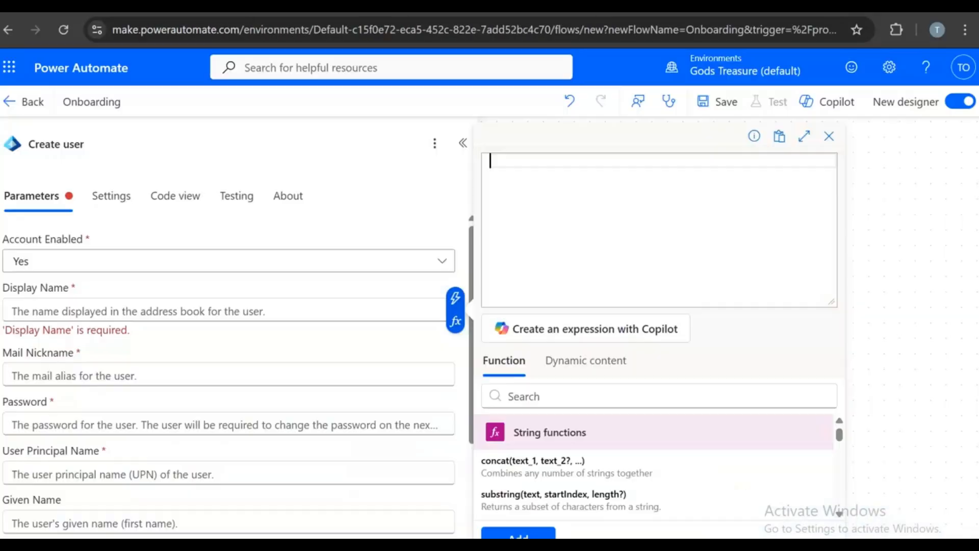
- Set the Create user Display Name to the pasted concat expression
{"action": "right_click", "coordinate": [523, 156]}
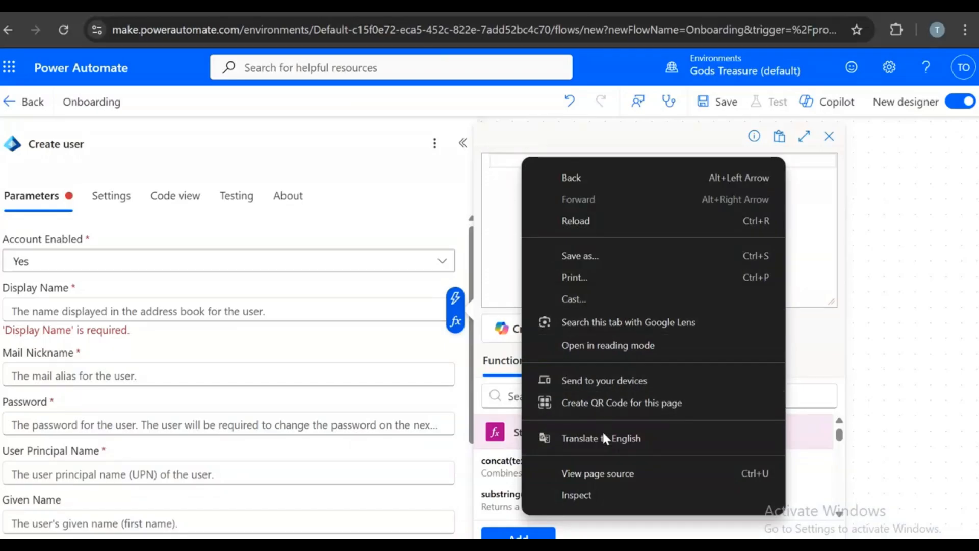
{"action": "left_click", "coordinate": [509, 165]}
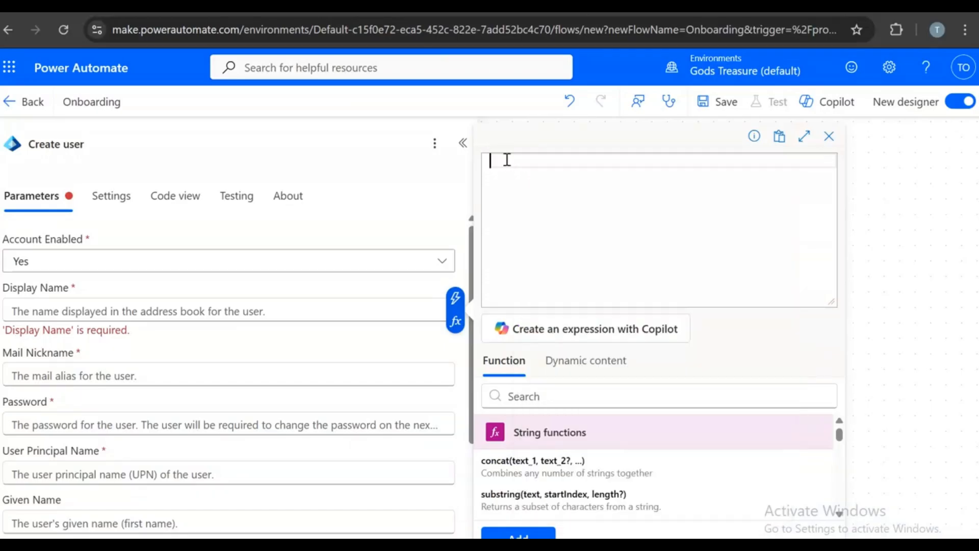
{"action": "key", "text": "ctrl+v"}
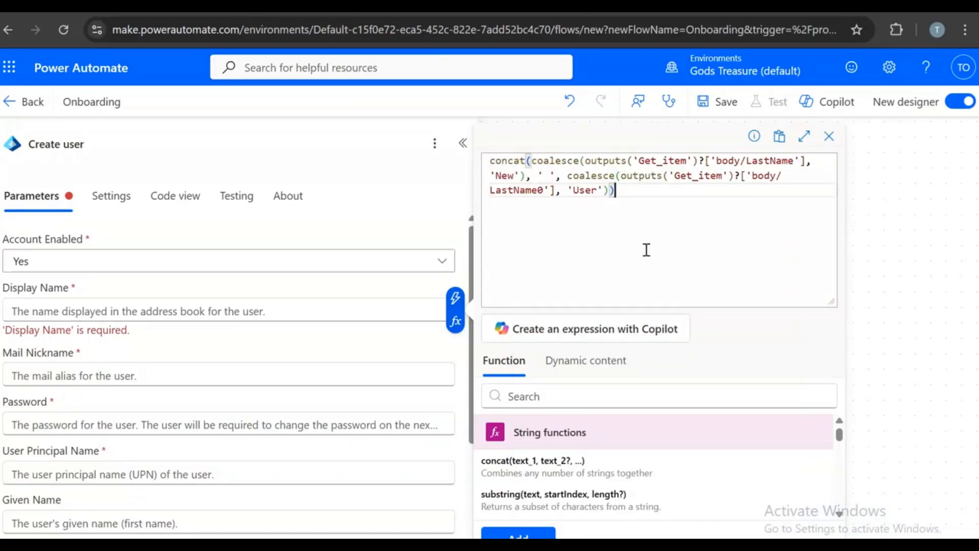
{"action": "scroll", "coordinate": [827, 451], "scroll_direction": "down", "scroll_amount": 4}
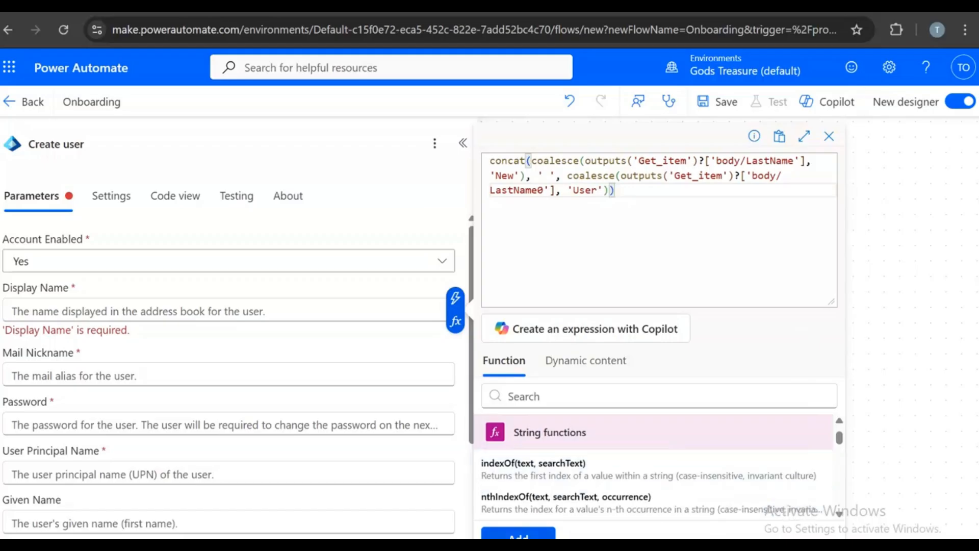
{"action": "left_click", "coordinate": [534, 532]}
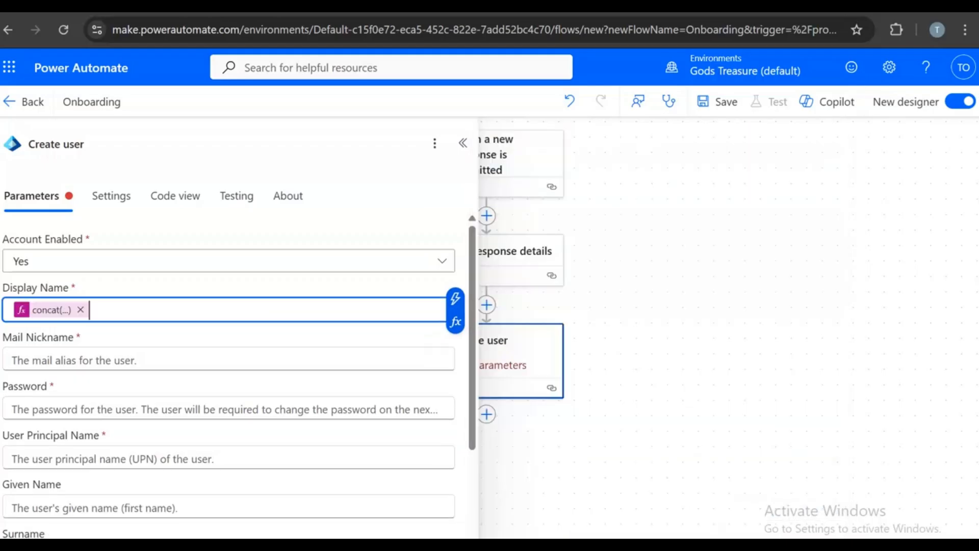
- For Mail Nickname, copy the first part of the toLower expression from the notes
{"action": "left_click", "coordinate": [40, 359]}
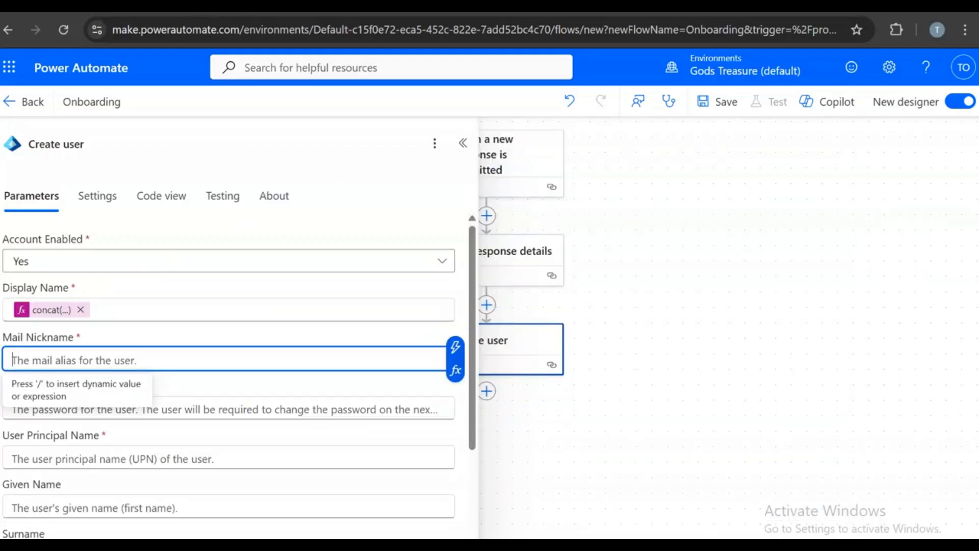
{"action": "left_click", "coordinate": [775, 7]}
{"action": "left_click_drag", "start_coordinate": [374, 337], "coordinate": [454, 383]}
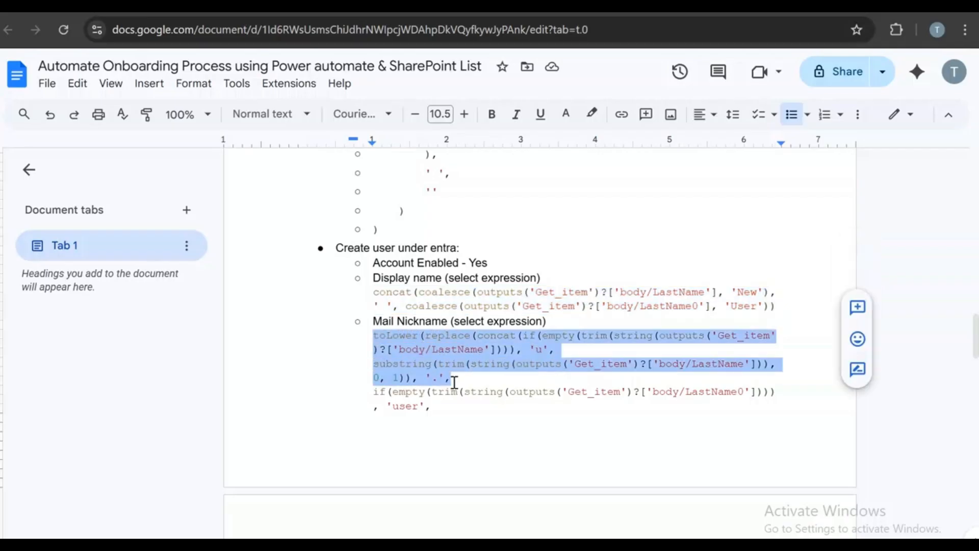
{"action": "right_click", "coordinate": [453, 376]}
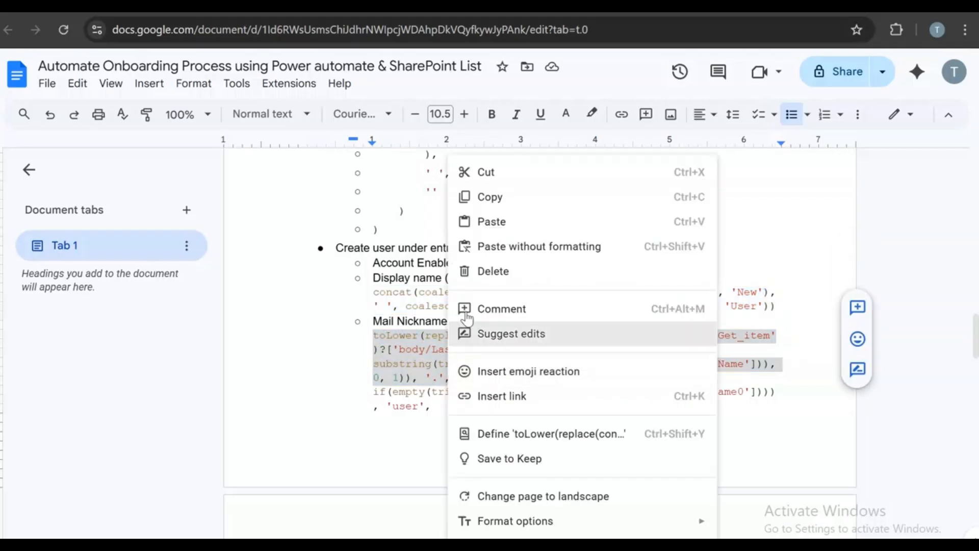
{"action": "left_click", "coordinate": [486, 197]}
{"action": "left_click", "coordinate": [459, 6]}
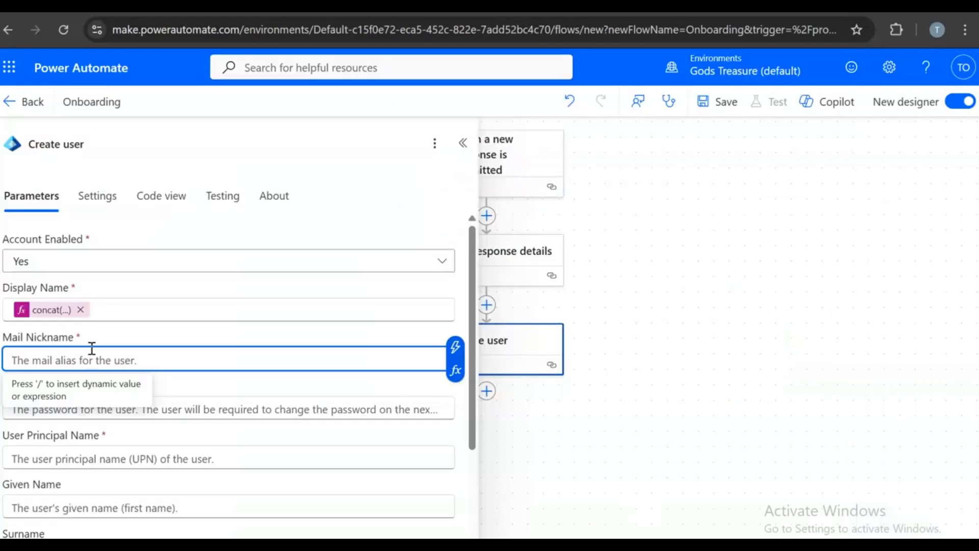
- Paste the partial toLower expression into a new Mail Nickname expression, which shows as invalid
{"action": "type", "text": "/"}
{"action": "left_click", "coordinate": [93, 416]}
{"action": "right_click", "coordinate": [515, 164]}
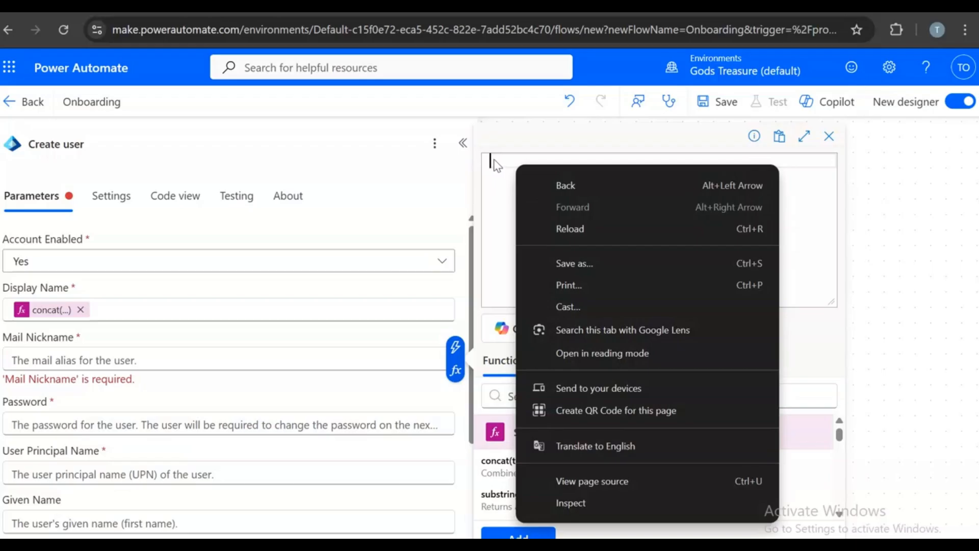
{"action": "left_click", "coordinate": [496, 157]}
{"action": "key", "text": "ctrl+v"}
{"action": "scroll", "coordinate": [677, 245], "scroll_direction": "down", "scroll_amount": 3}
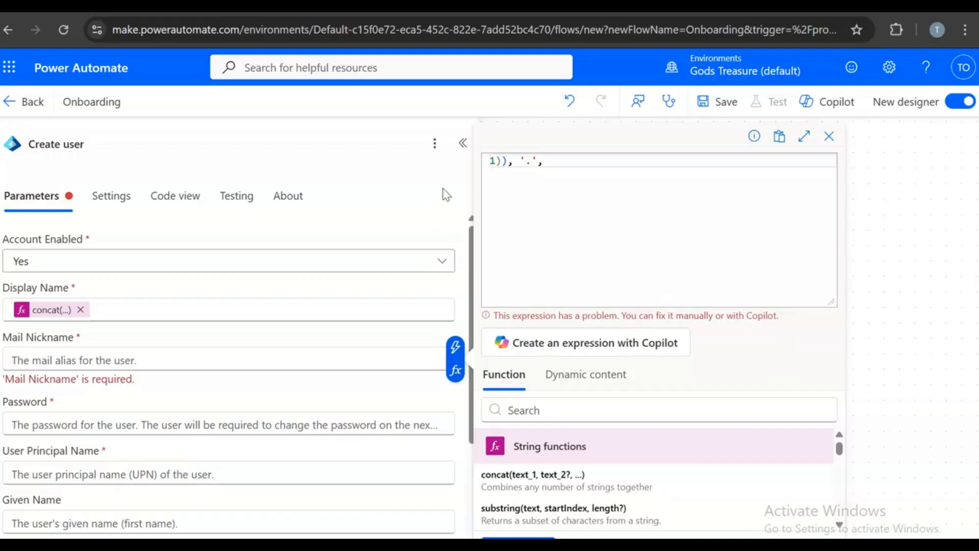
{"action": "scroll", "coordinate": [604, 192], "scroll_direction": "up", "scroll_amount": 3}
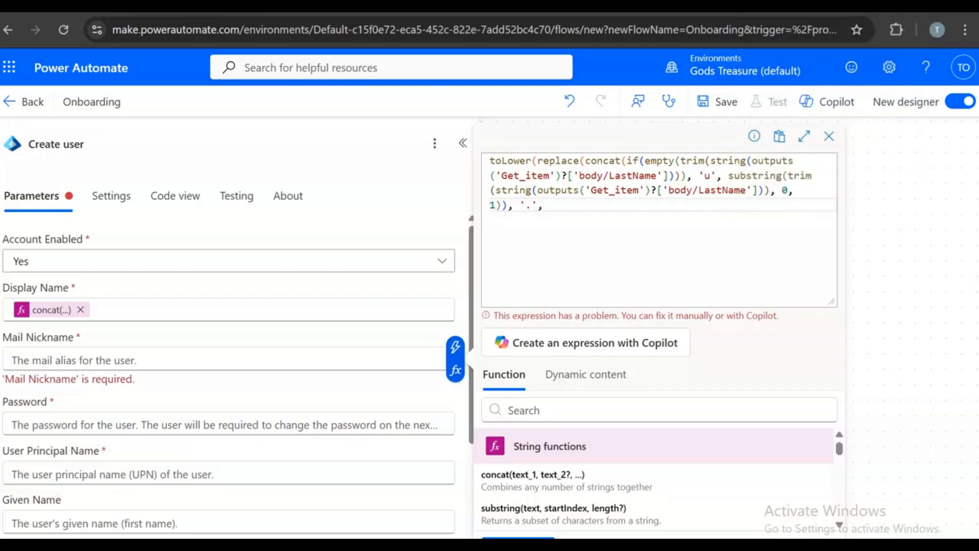
- Copy the complete Mail Nickname expression spanning the page break in the notes
{"action": "left_click", "coordinate": [842, 5]}
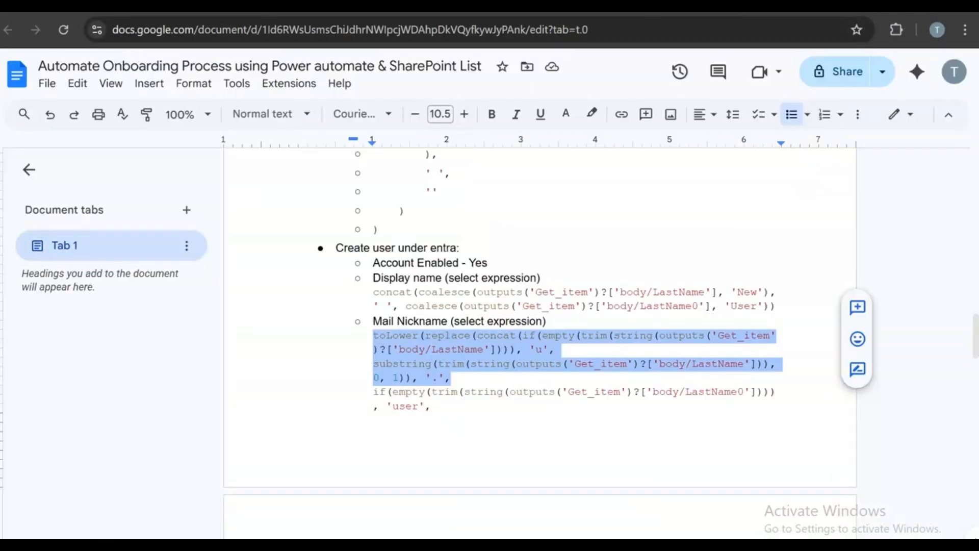
{"action": "scroll", "coordinate": [449, 411], "scroll_direction": "down", "scroll_amount": 3}
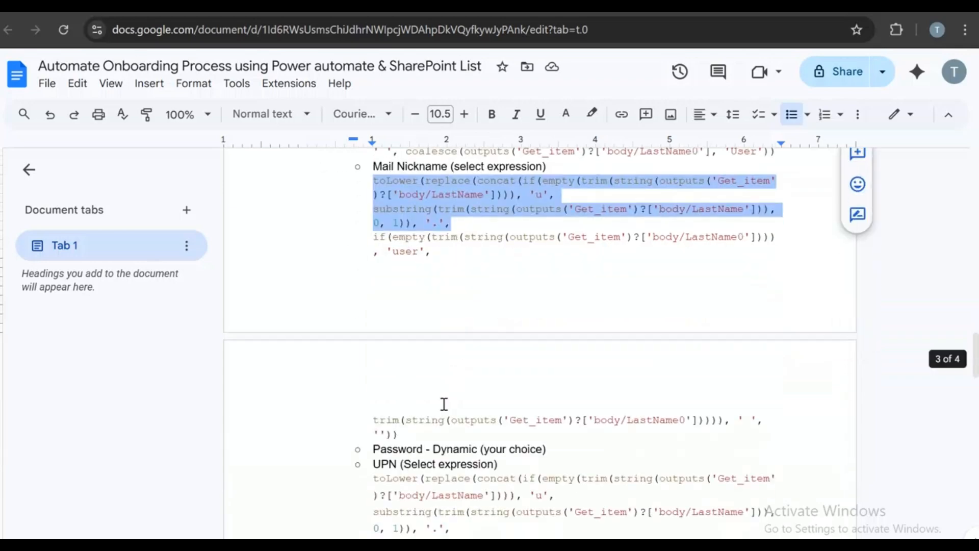
{"action": "left_click_drag", "start_coordinate": [399, 434], "coordinate": [368, 180]}
{"action": "right_click", "coordinate": [380, 180]}
{"action": "left_click", "coordinate": [415, 194]}
{"action": "left_click", "coordinate": [306, 7]}
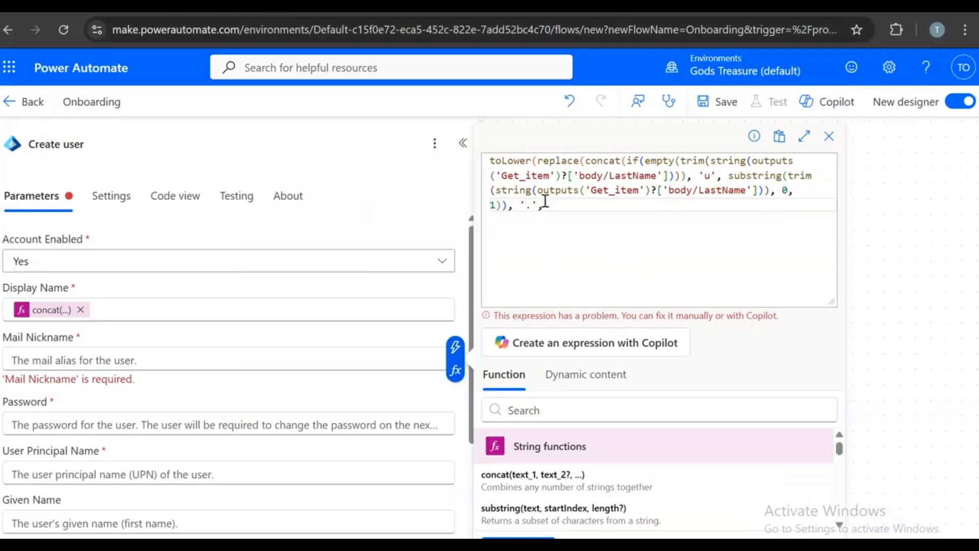
- Replace the partial expression with the full toLower expression and add it to Mail Nickname
{"action": "left_click_drag", "start_coordinate": [543, 204], "coordinate": [492, 164]}
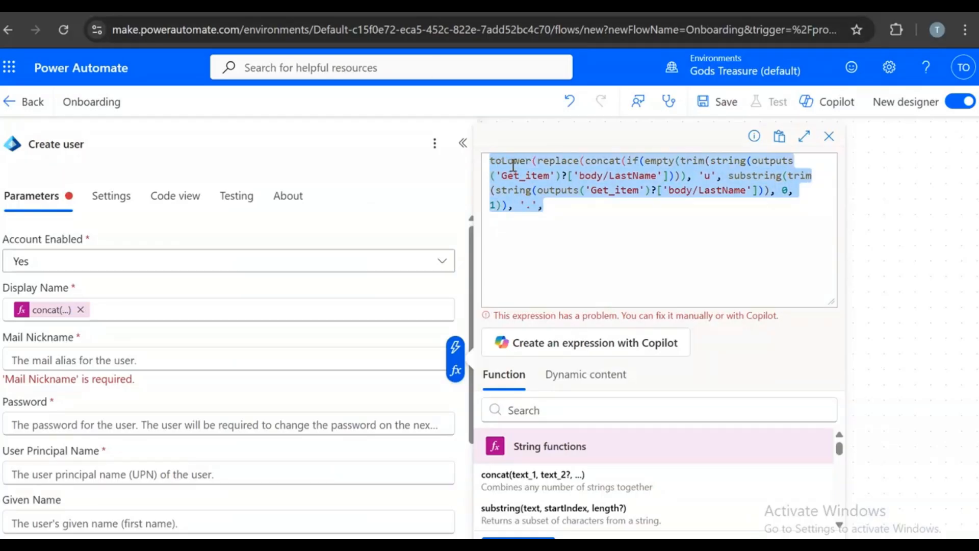
{"action": "key", "text": "ctrl+v"}
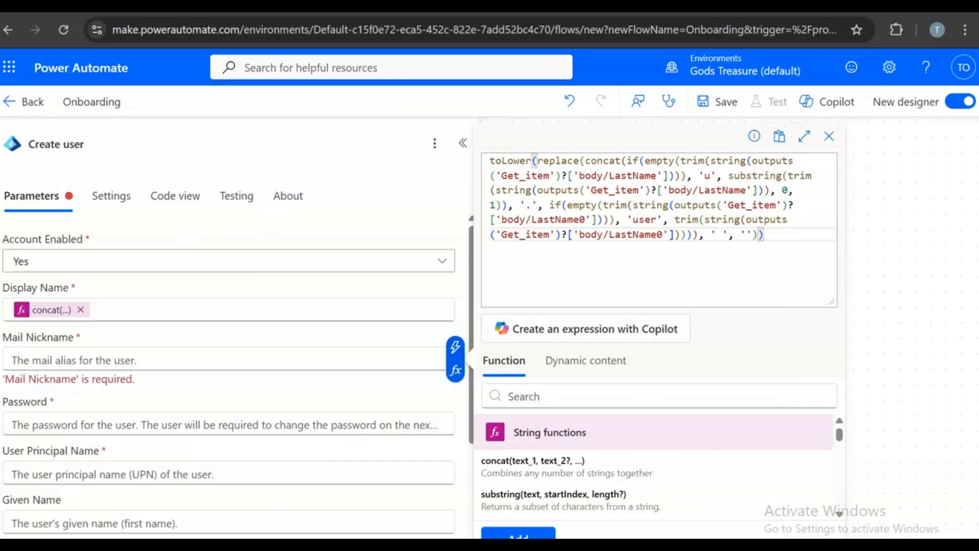
{"action": "left_click", "coordinate": [518, 533]}
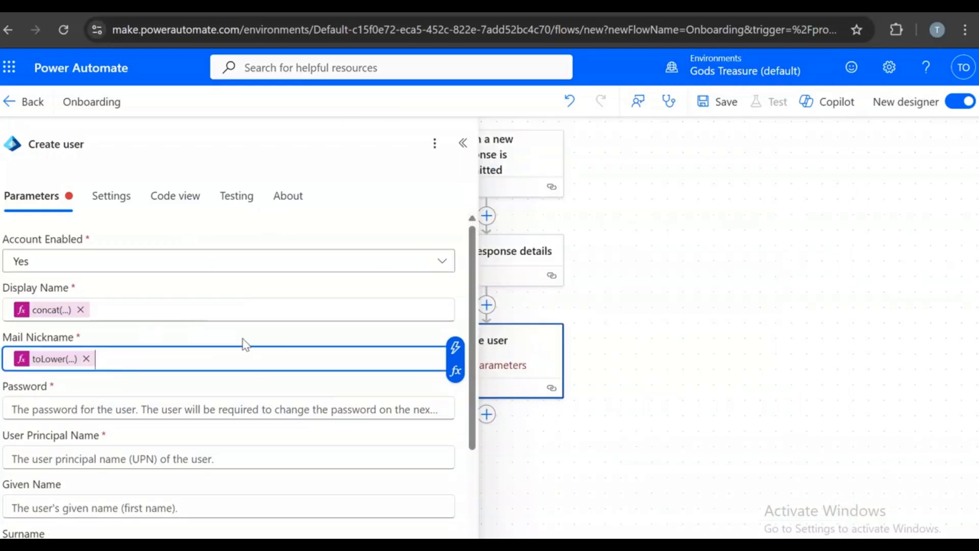
{"action": "scroll", "coordinate": [250, 342], "scroll_direction": "down", "scroll_amount": 2}
{"action": "left_click", "coordinate": [775, 6]}
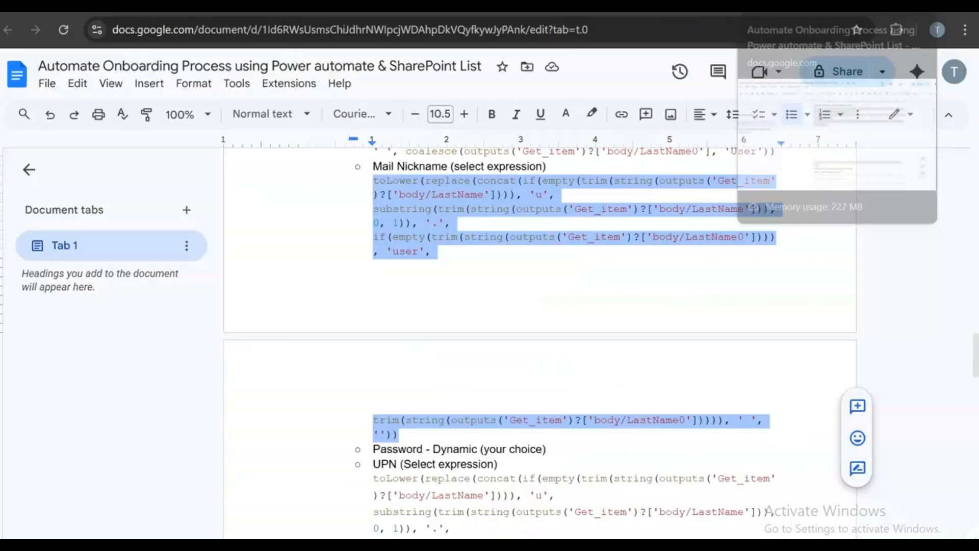
{"action": "scroll", "coordinate": [719, 299], "scroll_direction": "down", "scroll_amount": 2}
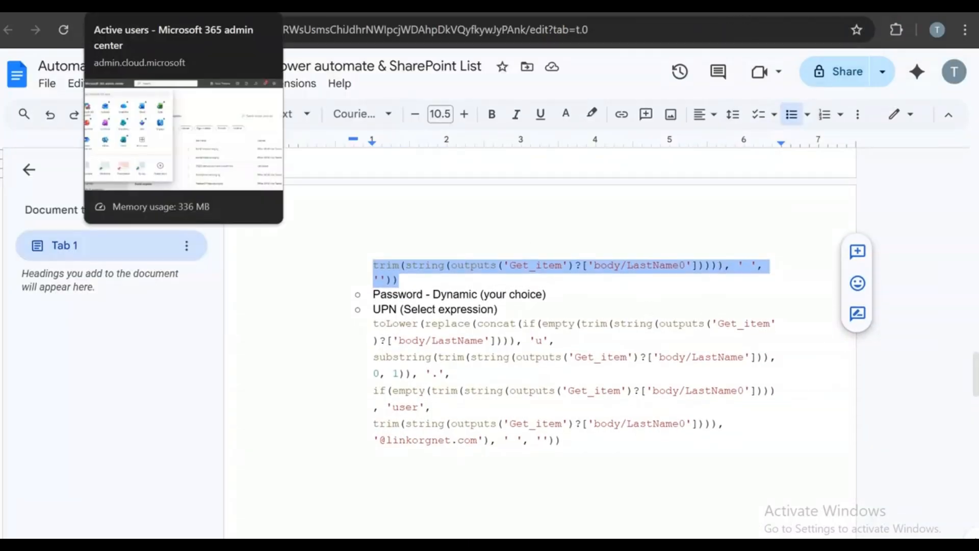
{"action": "left_click", "coordinate": [322, 6]}
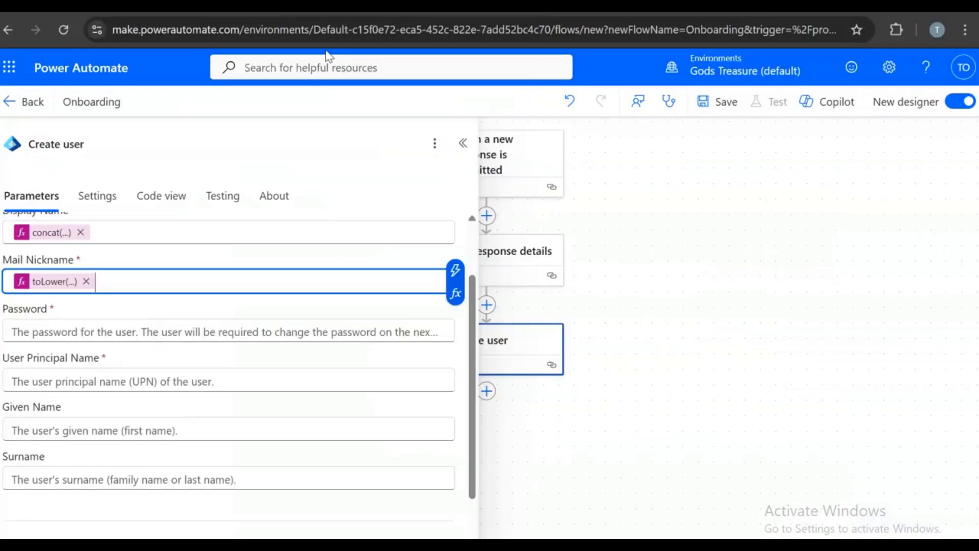
- Enter a fixed password in the Password field, removing the stray extra line
{"action": "left_click", "coordinate": [74, 331]}
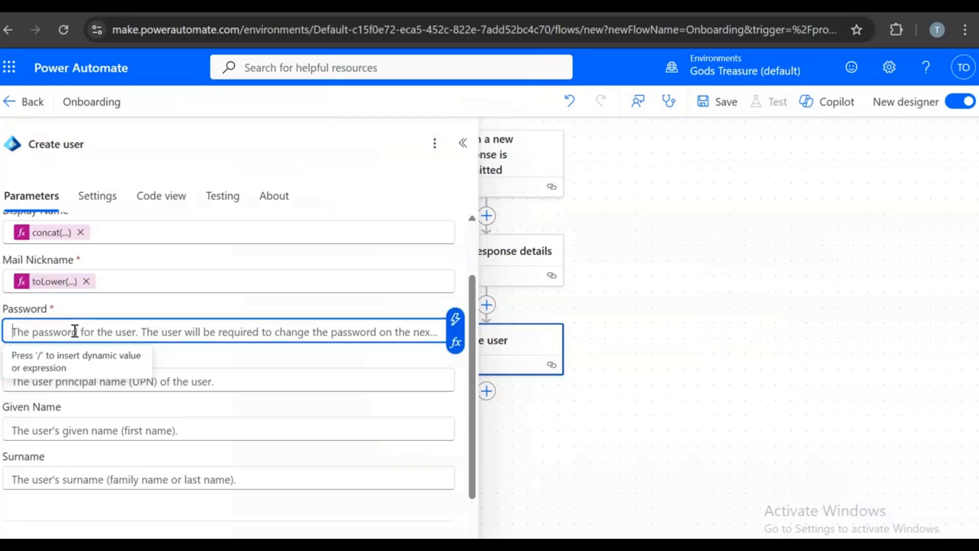
{"action": "type", "text": "P"}
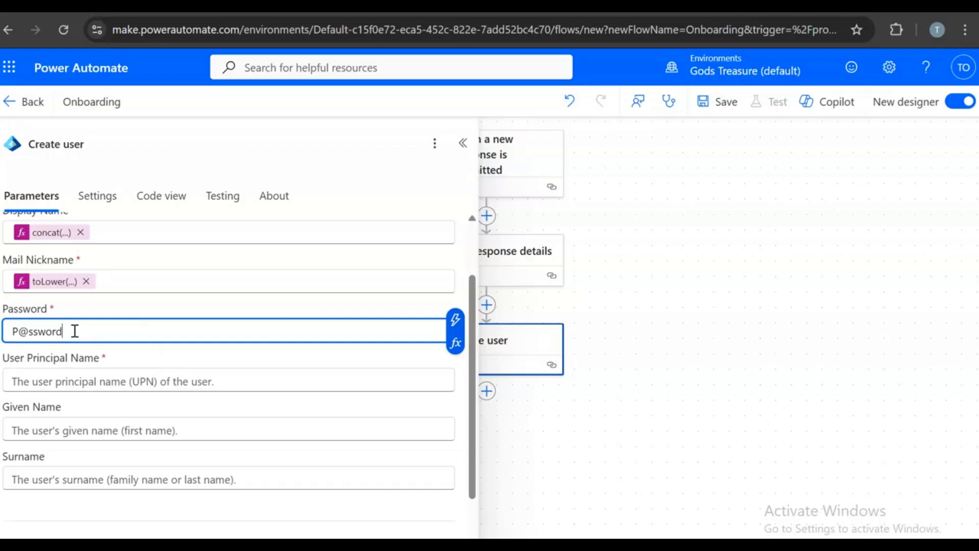
{"action": "type", "text": "@ssword"}
{"action": "key", "text": "Return"}
{"action": "key", "text": "BackSpace"}
- Select User Principal Name and bring up the UPN expression in the notes
{"action": "left_click", "coordinate": [92, 378]}
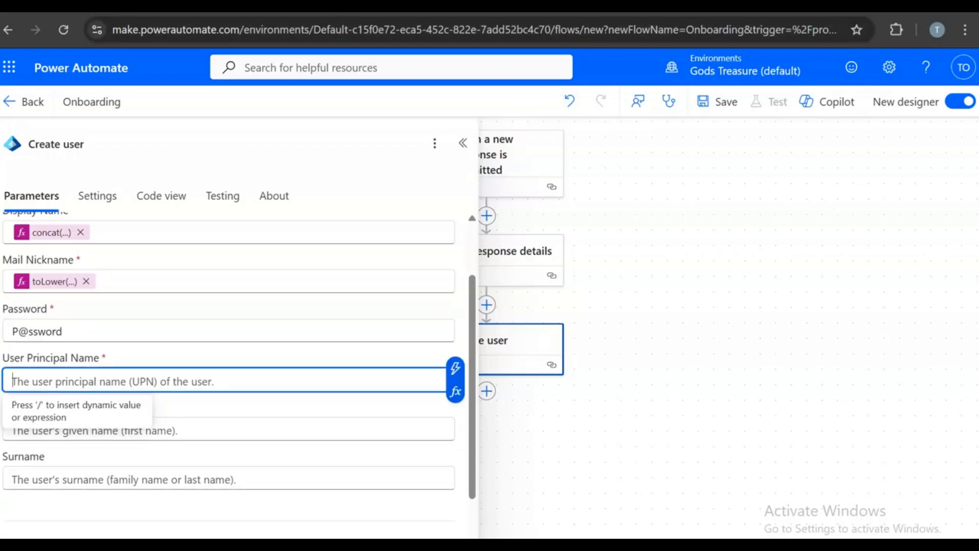
{"action": "left_click", "coordinate": [449, 6]}
{"action": "scroll", "coordinate": [696, 348], "scroll_direction": "down", "scroll_amount": 1}
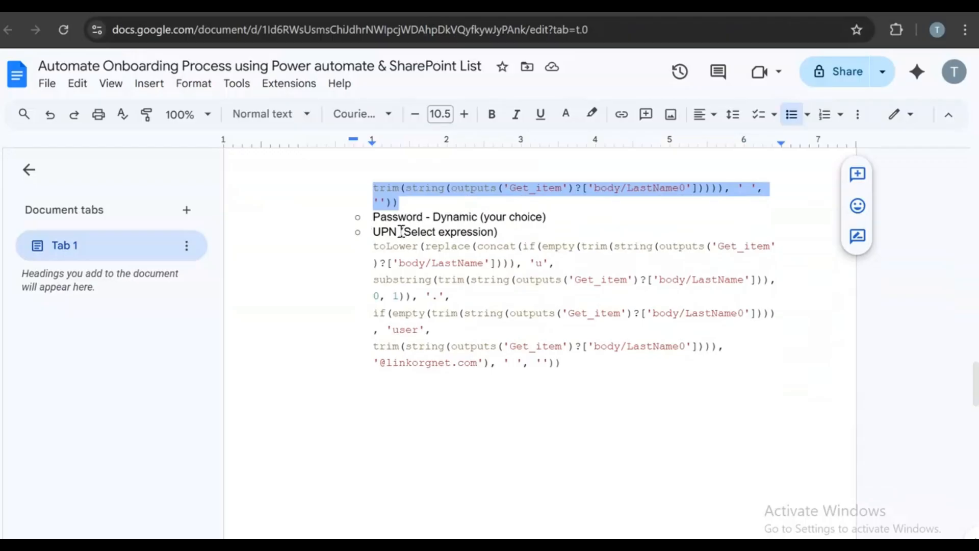
- Copy the toLower(replace(concat(...))) UPN expression from the notes
{"action": "left_click_drag", "start_coordinate": [374, 247], "coordinate": [569, 367]}
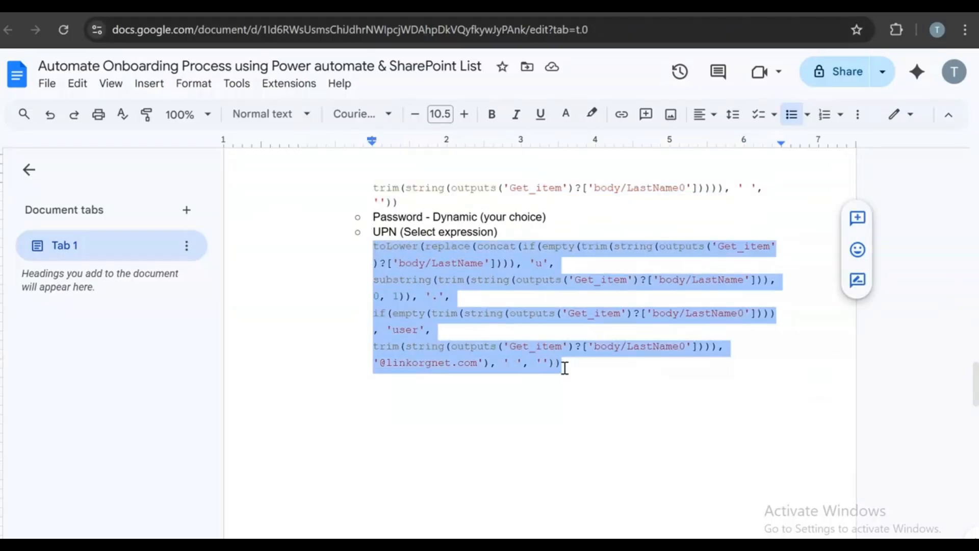
{"action": "right_click", "coordinate": [565, 366]}
{"action": "left_click", "coordinate": [596, 197]}
{"action": "scroll", "coordinate": [672, 456], "scroll_direction": "down", "scroll_amount": 5}
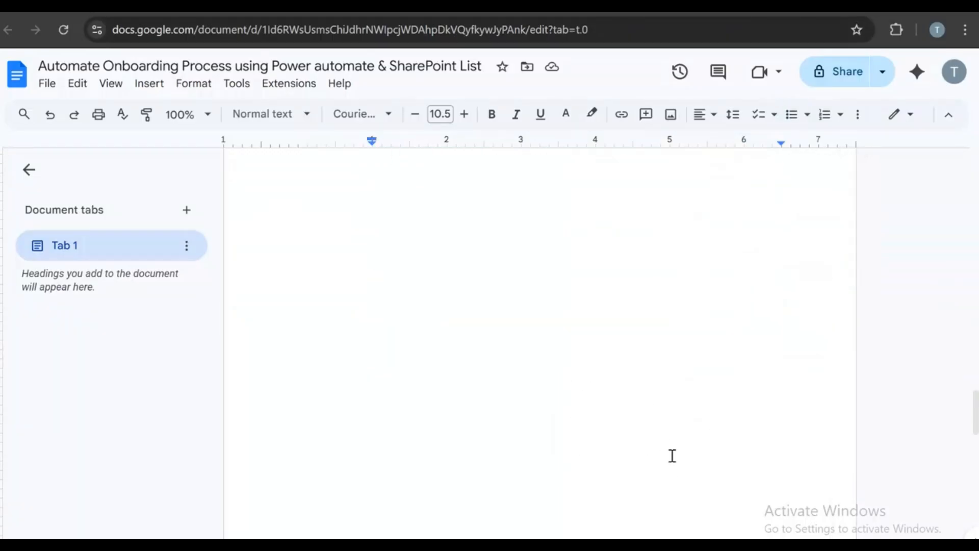
{"action": "scroll", "coordinate": [672, 456], "scroll_direction": "down", "scroll_amount": 5}
{"action": "scroll", "coordinate": [609, 437], "scroll_direction": "down", "scroll_amount": 5}
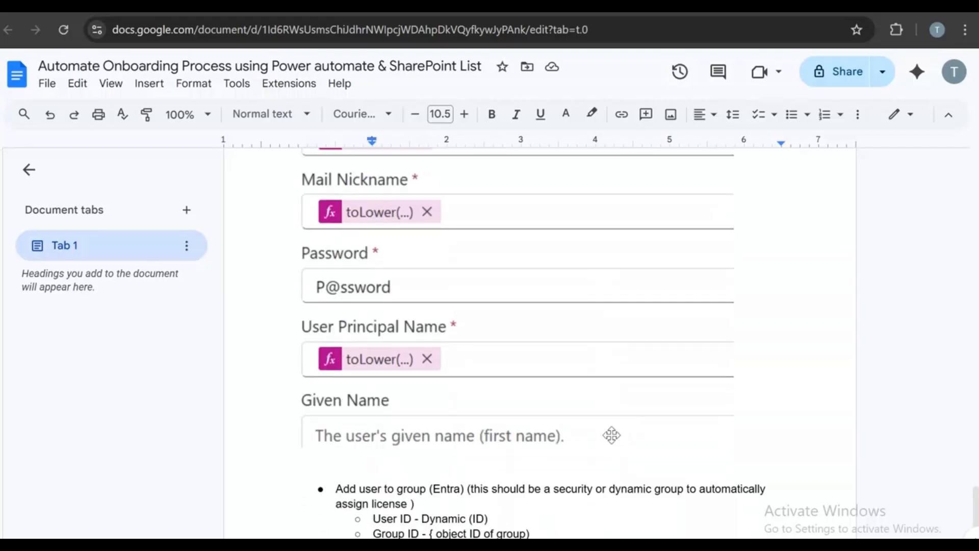
{"action": "scroll", "coordinate": [611, 434], "scroll_direction": "down", "scroll_amount": 3}
{"action": "scroll", "coordinate": [337, 275], "scroll_direction": "up", "scroll_amount": 2}
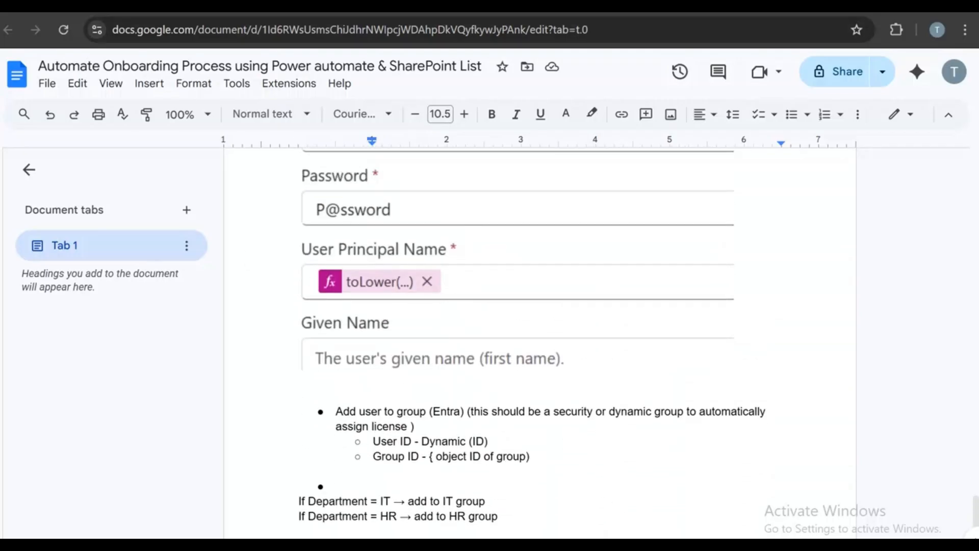
{"action": "left_click", "coordinate": [388, 6]}
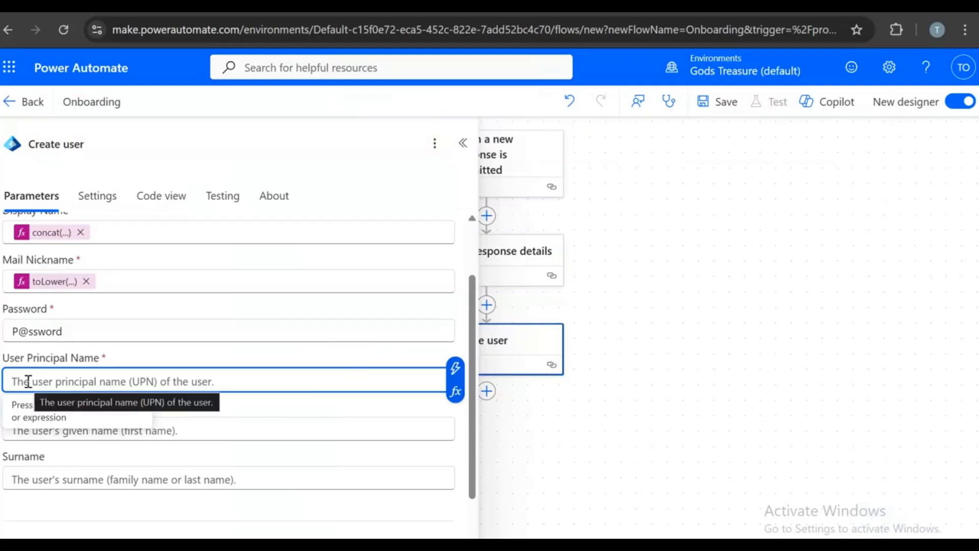
- Set User Principal Name to the pasted toLower expression built from the form's name answers
{"action": "type", "text": "/"}
{"action": "left_click", "coordinate": [66, 438]}
{"action": "right_click", "coordinate": [529, 168]}
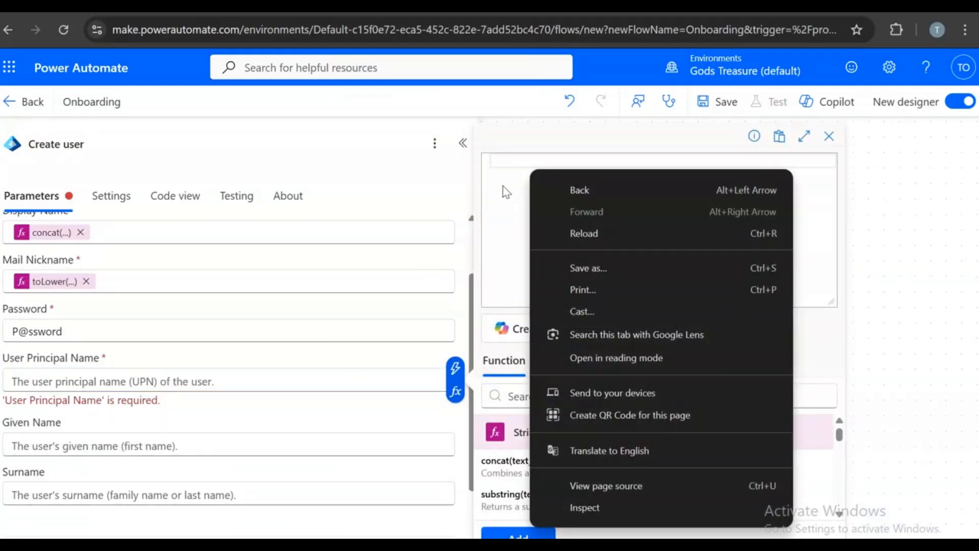
{"action": "left_click", "coordinate": [505, 162]}
{"action": "key", "text": "ctrl+v"}
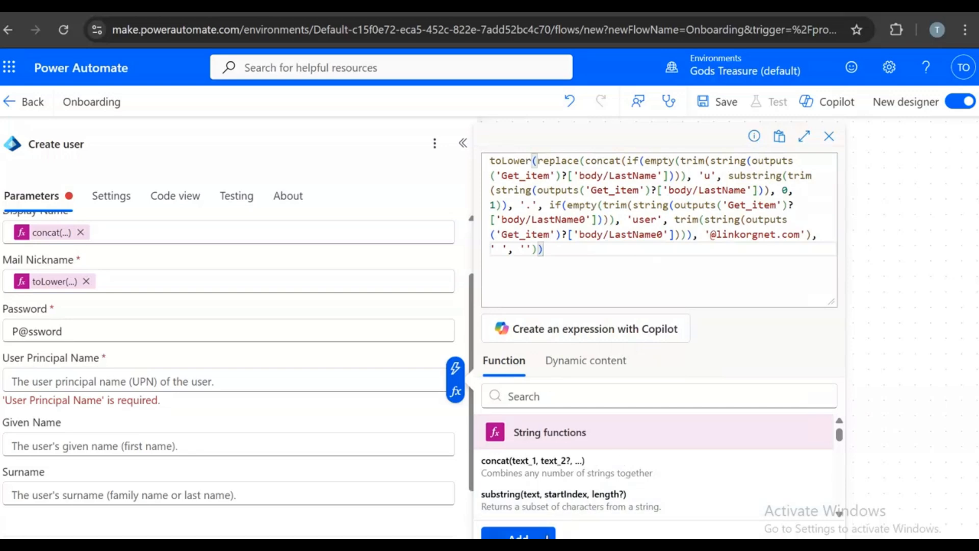
{"action": "left_click", "coordinate": [544, 534]}
{"action": "scroll", "coordinate": [168, 505], "scroll_direction": "down", "scroll_amount": 1}
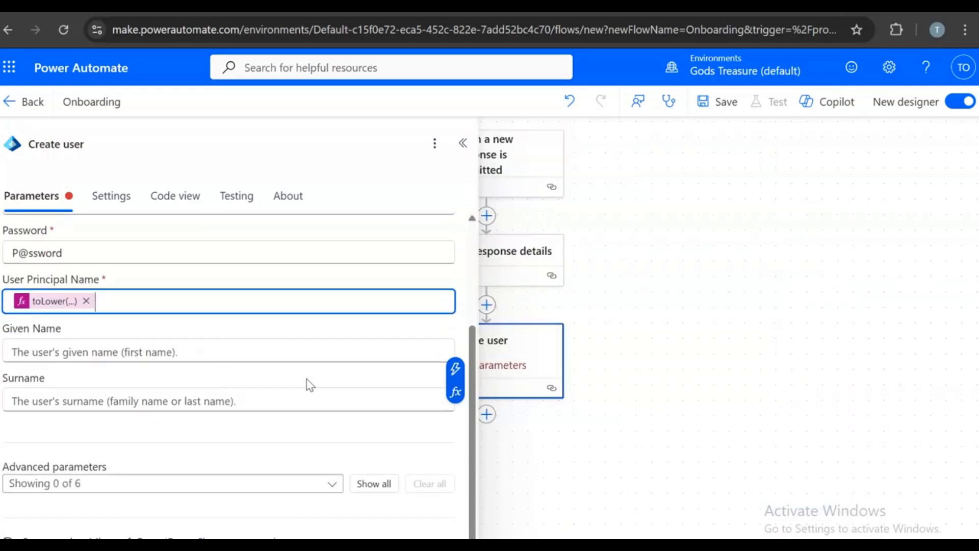
- Show all six advanced parameters of Create user, then clear them so none are kept
{"action": "left_click", "coordinate": [333, 486]}
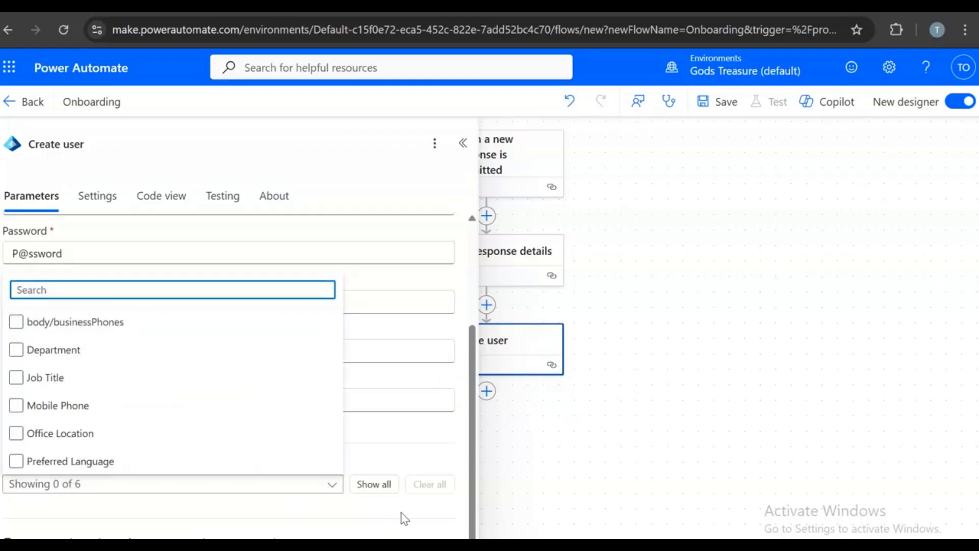
{"action": "left_click", "coordinate": [434, 520]}
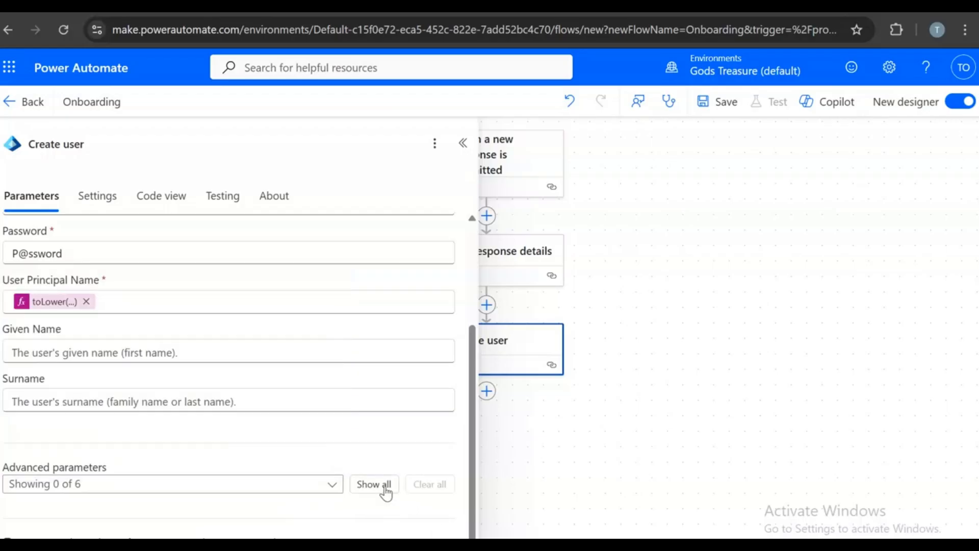
{"action": "left_click", "coordinate": [385, 484]}
{"action": "scroll", "coordinate": [414, 510], "scroll_direction": "down", "scroll_amount": 5}
{"action": "scroll", "coordinate": [413, 504], "scroll_direction": "up", "scroll_amount": 3}
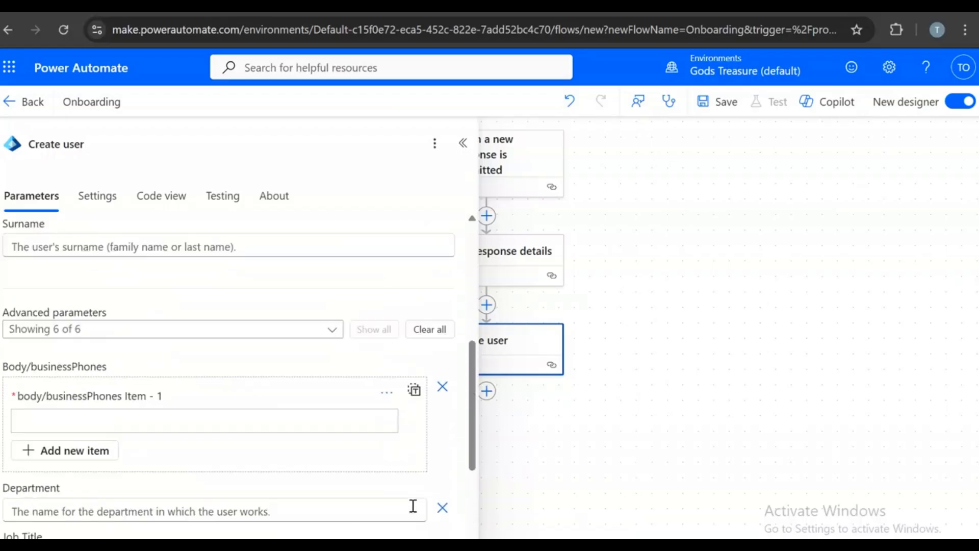
{"action": "left_click", "coordinate": [421, 334]}
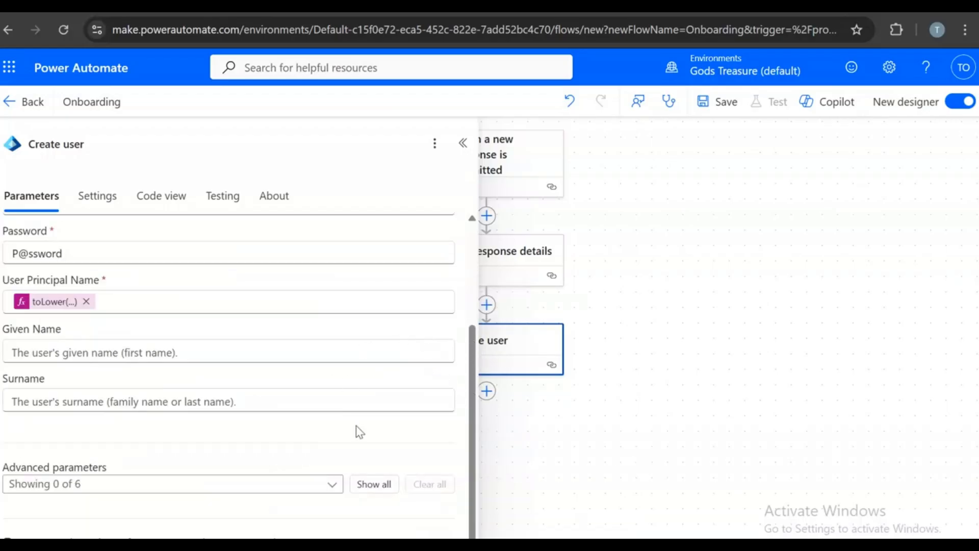
{"action": "scroll", "coordinate": [356, 425], "scroll_direction": "up", "scroll_amount": 3}
{"action": "scroll", "coordinate": [356, 426], "scroll_direction": "down", "scroll_amount": 2}
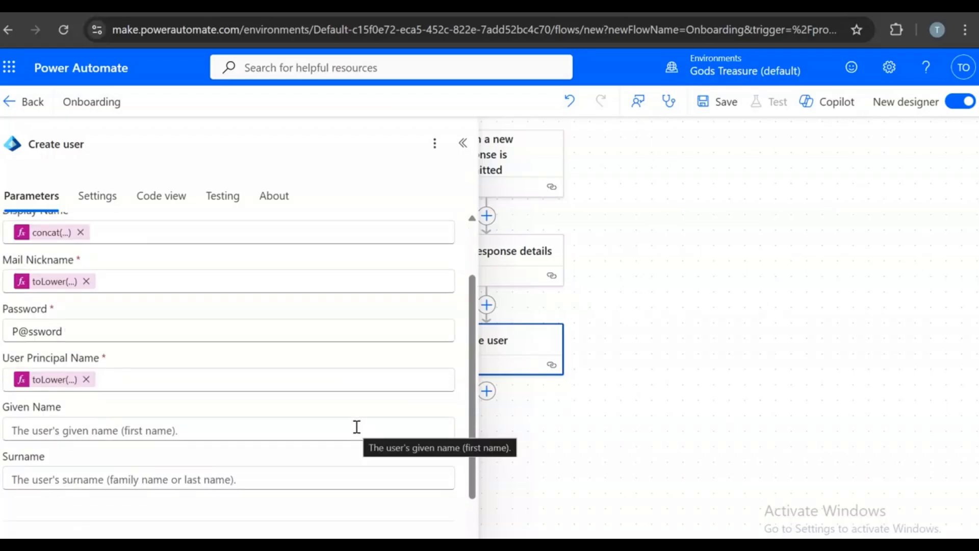
{"action": "scroll", "coordinate": [356, 425], "scroll_direction": "up", "scroll_amount": 2}
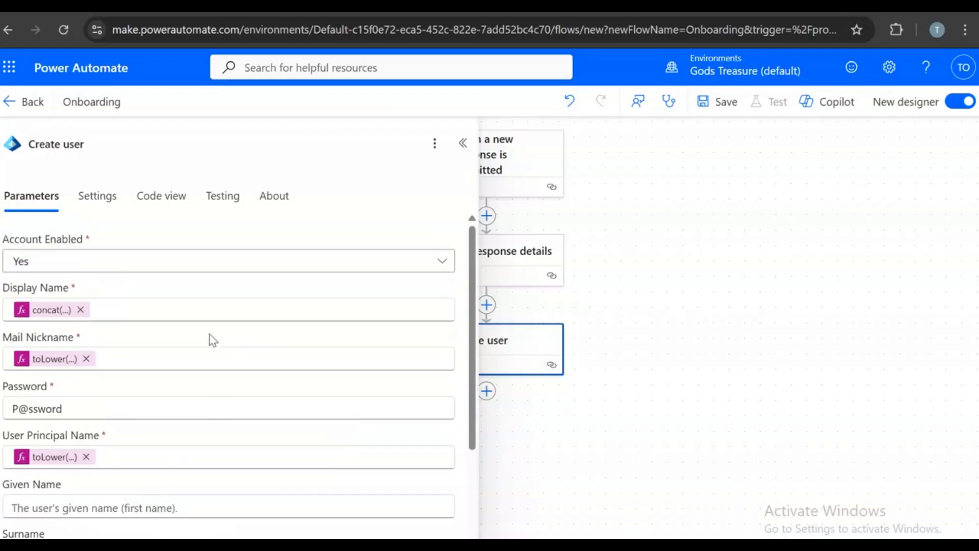
{"action": "scroll", "coordinate": [697, 461], "scroll_direction": "down", "scroll_amount": 2}
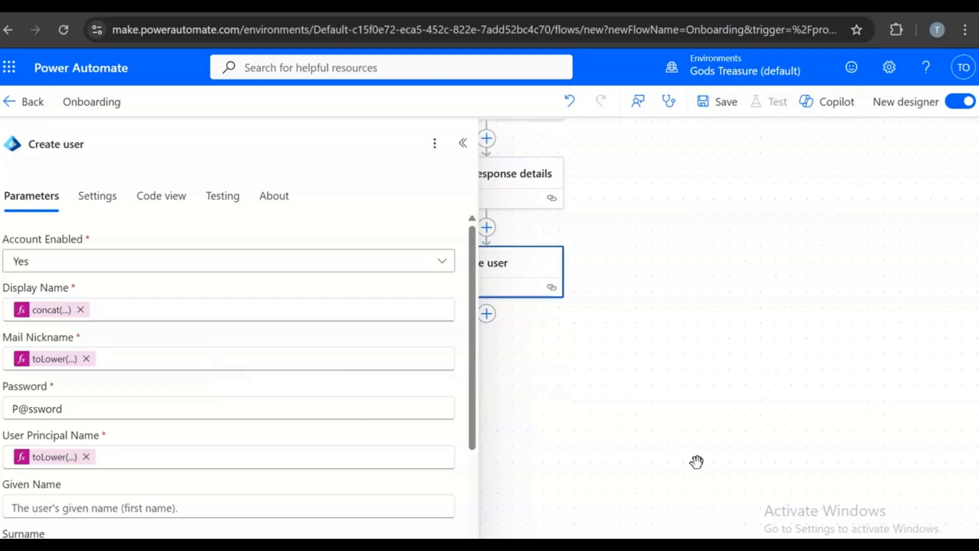
{"action": "scroll", "coordinate": [434, 388], "scroll_direction": "down", "scroll_amount": 4}
- Close the Create user settings and start a new step below Create user
{"action": "left_click", "coordinate": [463, 143]}
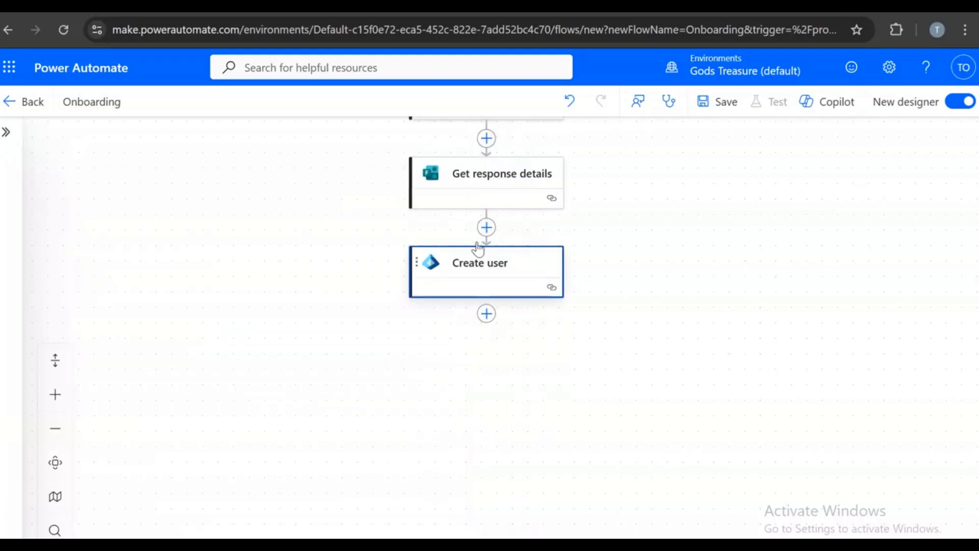
{"action": "scroll", "coordinate": [586, 284], "scroll_direction": "up", "scroll_amount": 2}
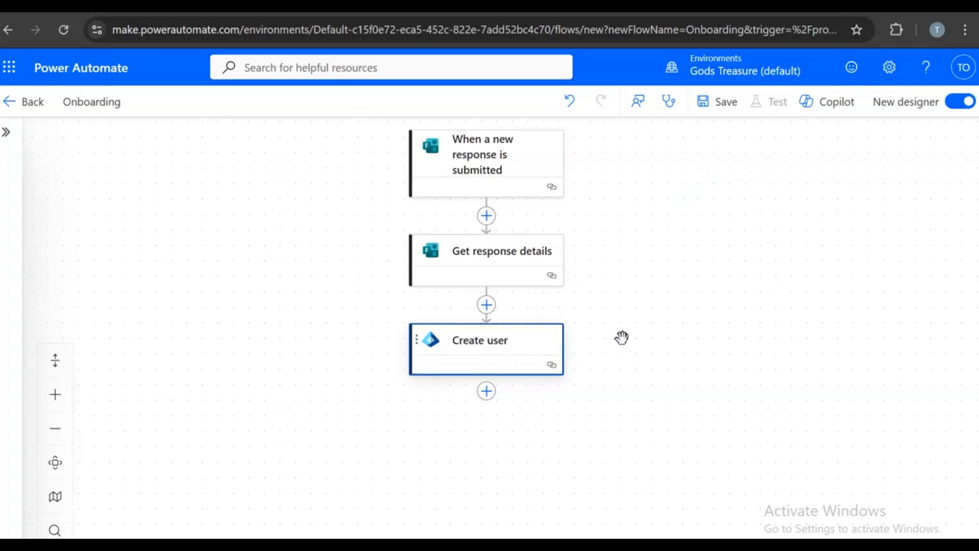
{"action": "left_click", "coordinate": [487, 392]}
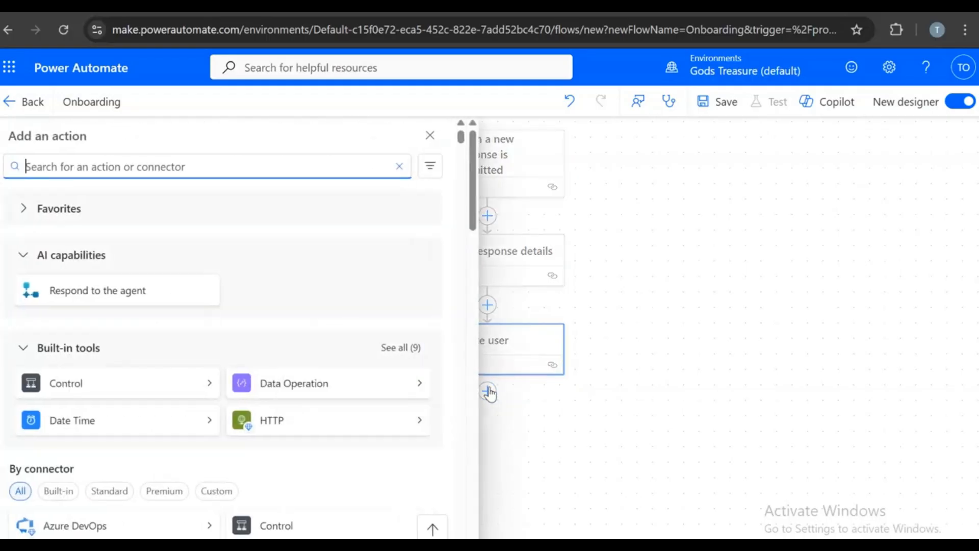
{"action": "scroll", "coordinate": [107, 214], "scroll_direction": "down", "scroll_amount": 10}
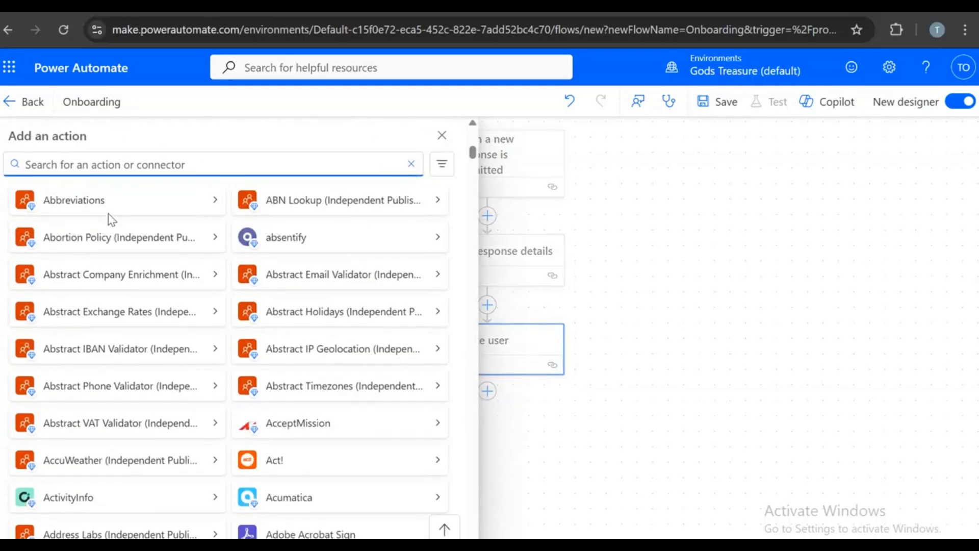
- Search the actions for 'entra' and expand the full list of Microsoft Entra ID actions
{"action": "type", "text": "ad"}
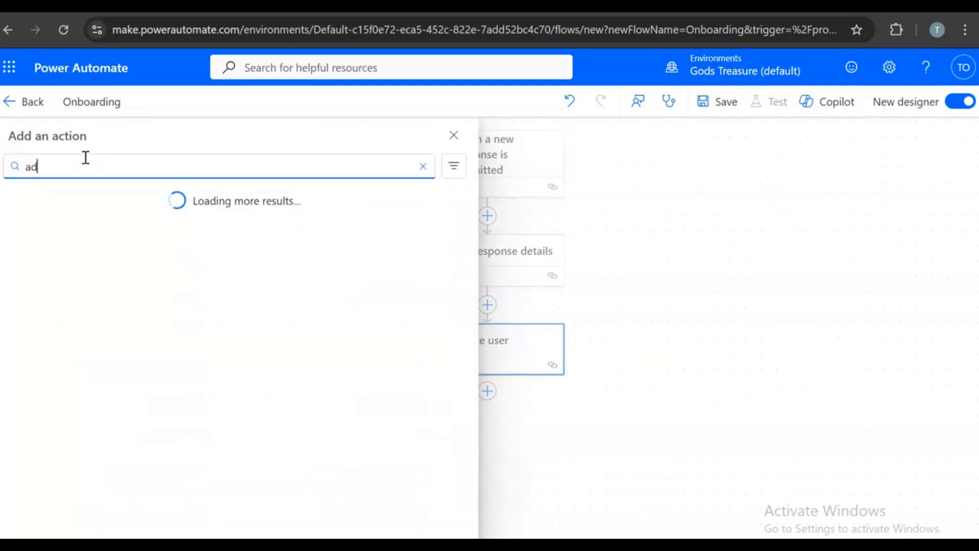
{"action": "type", "text": "d user"}
{"action": "scroll", "coordinate": [209, 306], "scroll_direction": "down", "scroll_amount": 15}
{"action": "scroll", "coordinate": [214, 306], "scroll_direction": "down", "scroll_amount": 15}
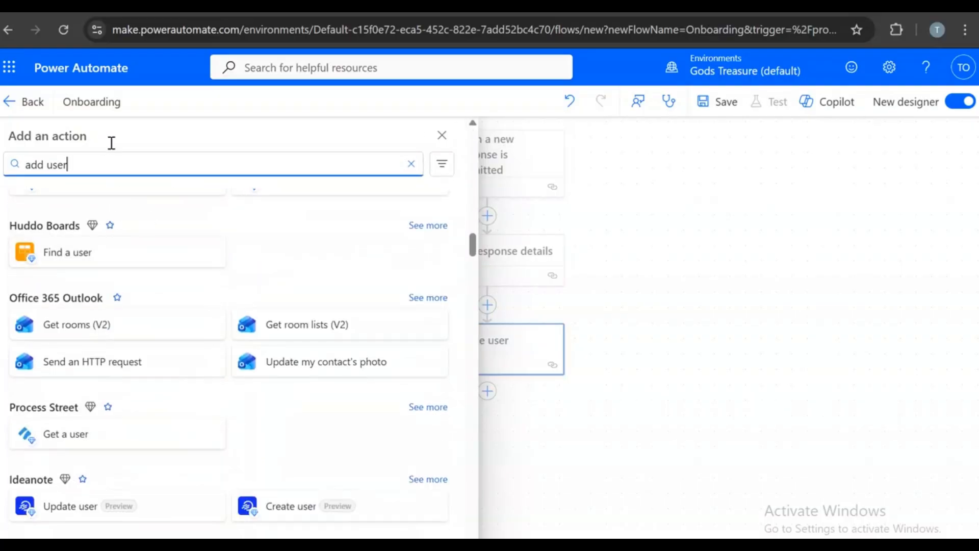
{"action": "left_click_drag", "start_coordinate": [83, 161], "coordinate": [31, 154]}
{"action": "key", "text": "BackSpace"}
{"action": "type", "text": "ent"}
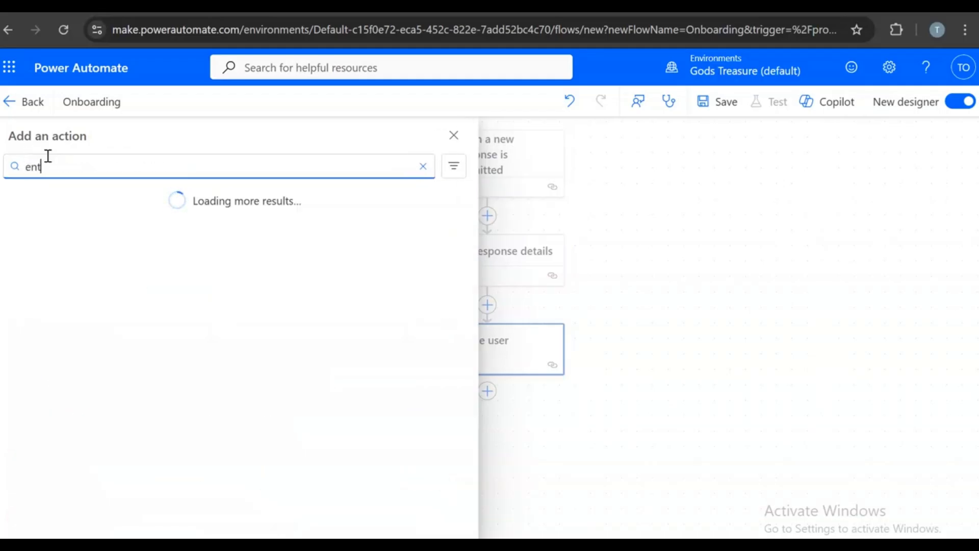
{"action": "type", "text": "ra"}
{"action": "scroll", "coordinate": [366, 315], "scroll_direction": "down", "scroll_amount": 1}
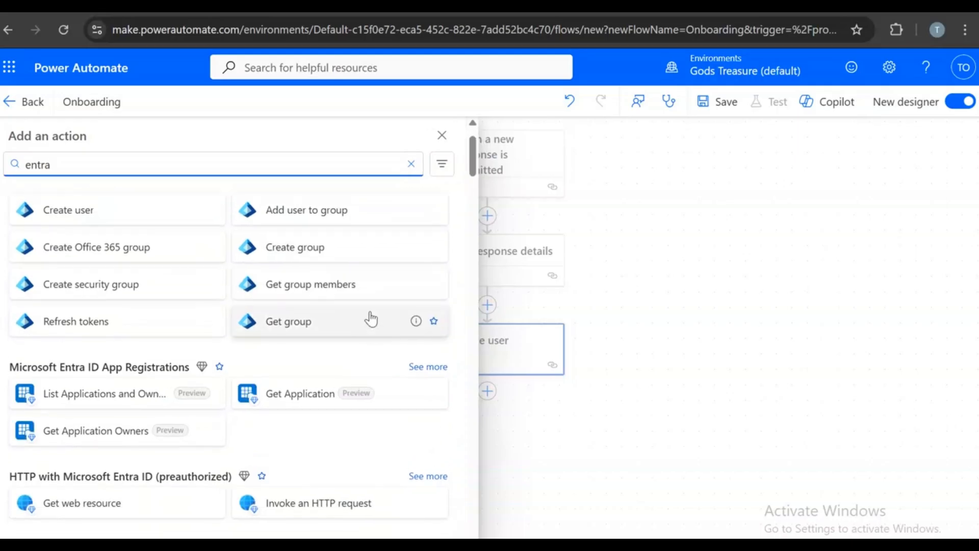
{"action": "scroll", "coordinate": [369, 317], "scroll_direction": "up", "scroll_amount": 1}
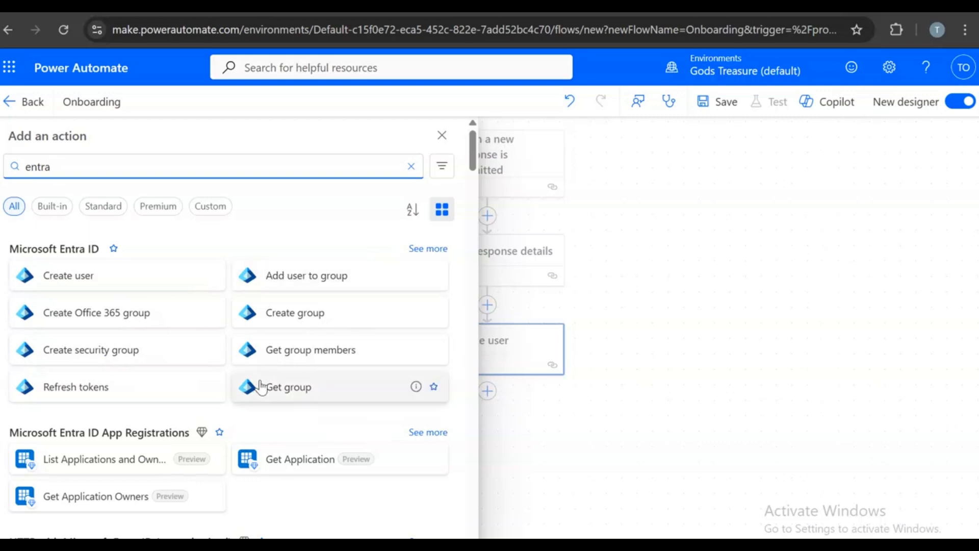
{"action": "left_click", "coordinate": [416, 249]}
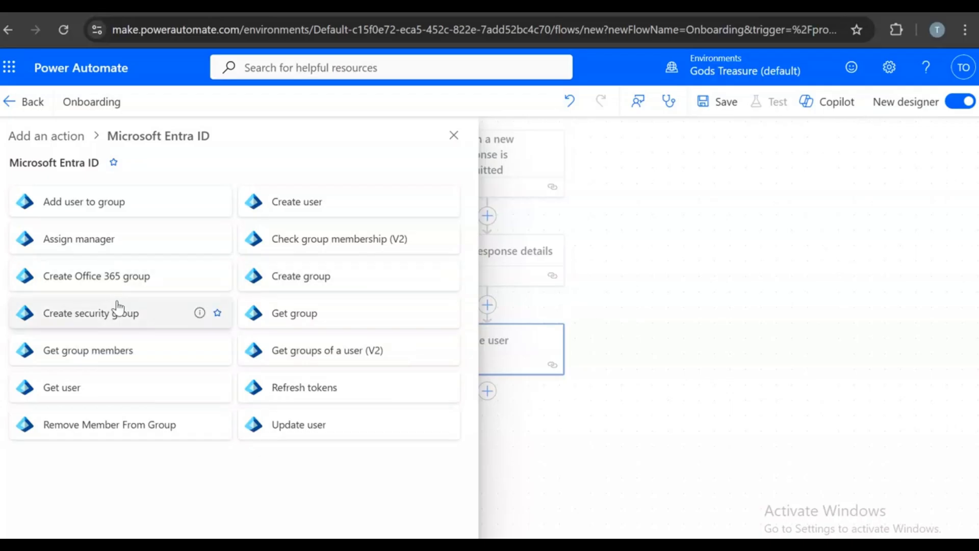
- Add an Add user to group step whose User Id is Create user's dynamic Id
{"action": "left_click", "coordinate": [102, 207]}
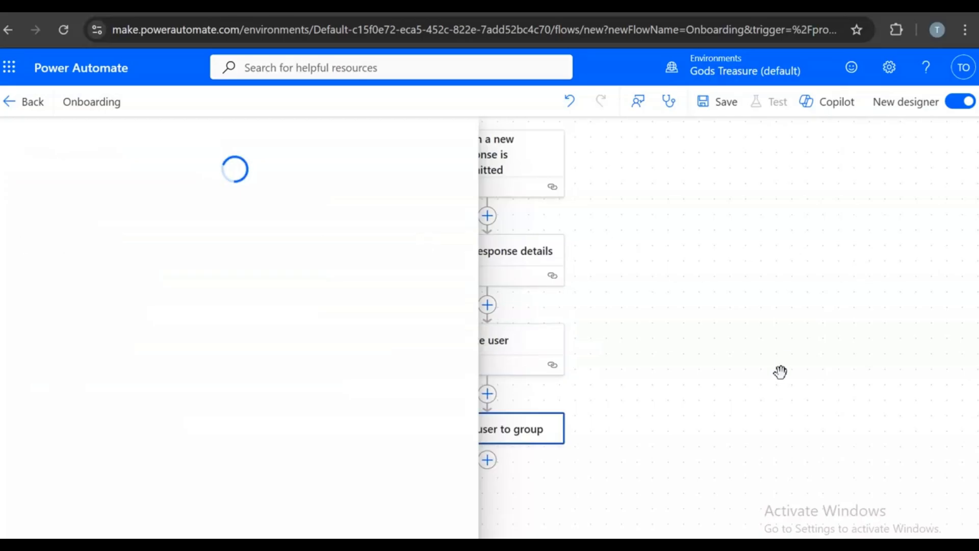
{"action": "left_click", "coordinate": [461, 262]}
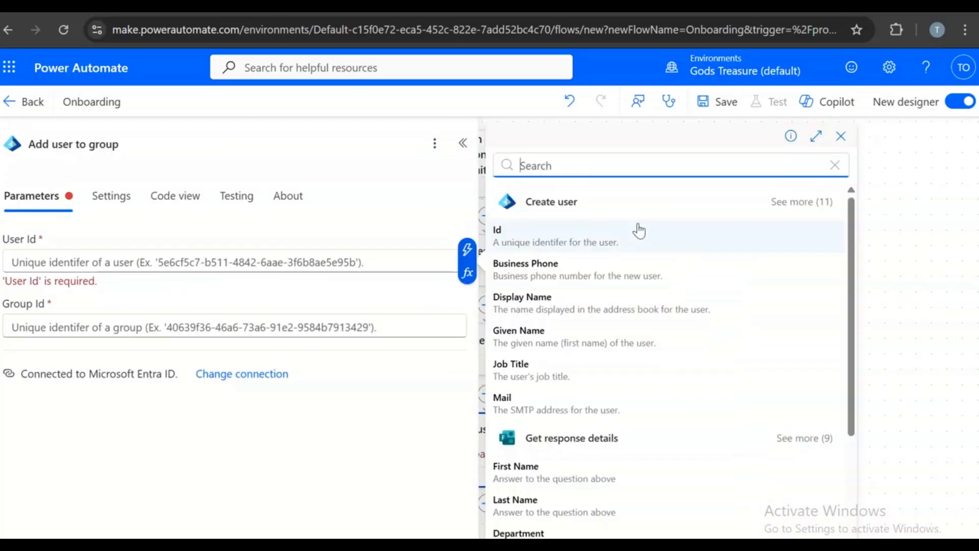
{"action": "left_click", "coordinate": [620, 240]}
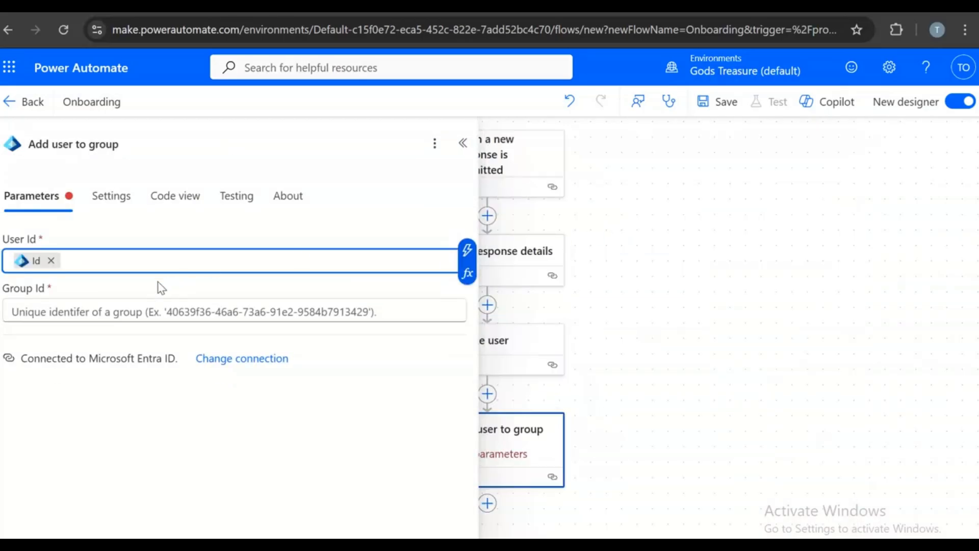
{"action": "left_click", "coordinate": [153, 310]}
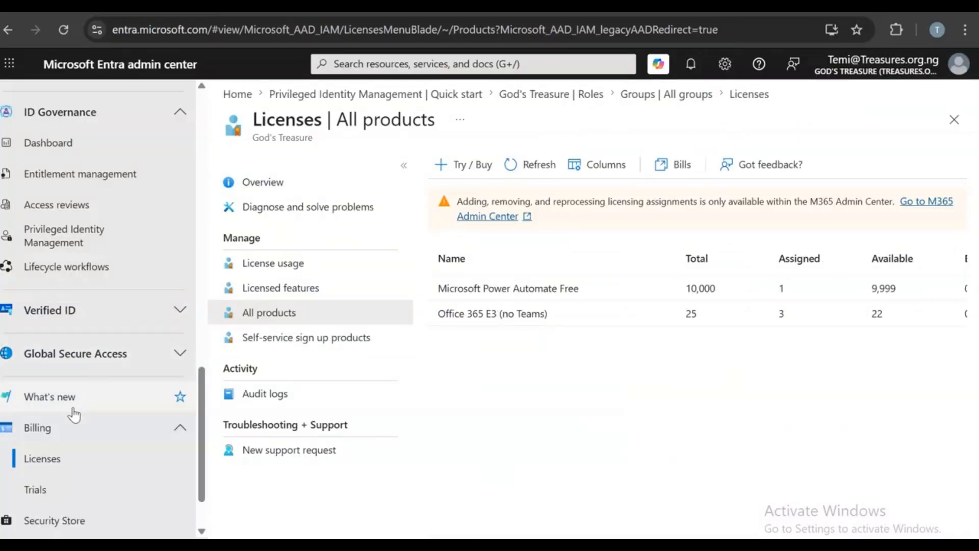
- In Entra admin center, open the Employee group from All groups and copy its Object ID
{"action": "scroll", "coordinate": [77, 379], "scroll_direction": "up", "scroll_amount": 10}
{"action": "left_click", "coordinate": [51, 317]}
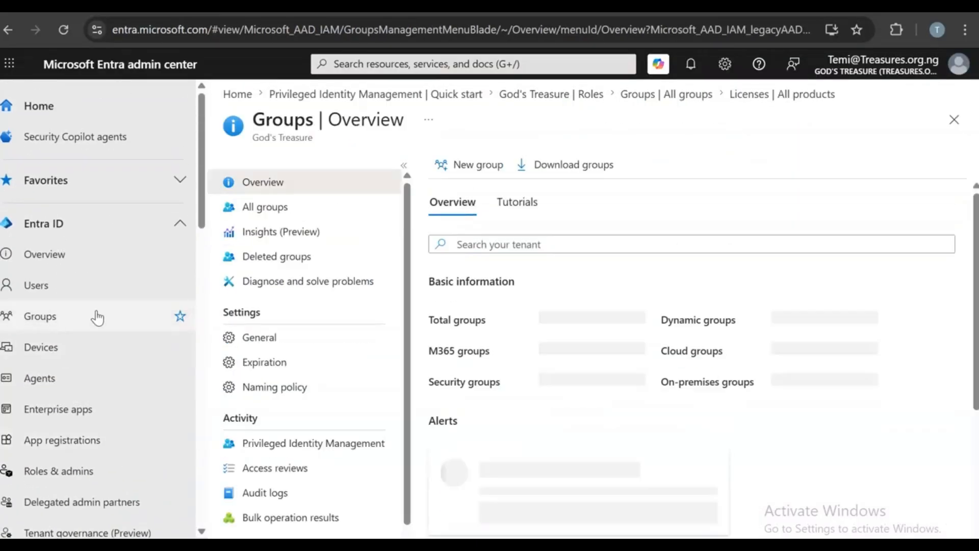
{"action": "left_click", "coordinate": [300, 207]}
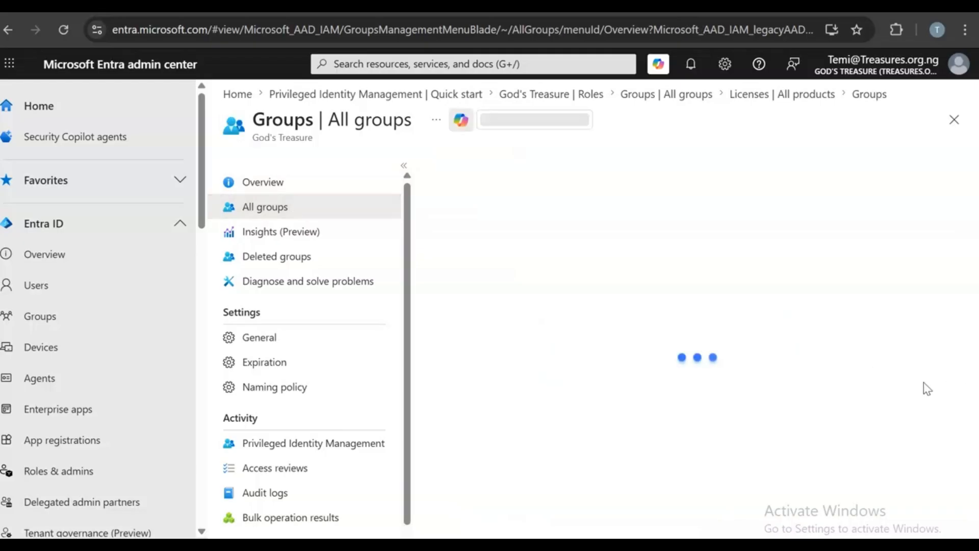
{"action": "scroll", "coordinate": [816, 357], "scroll_direction": "down", "scroll_amount": 5}
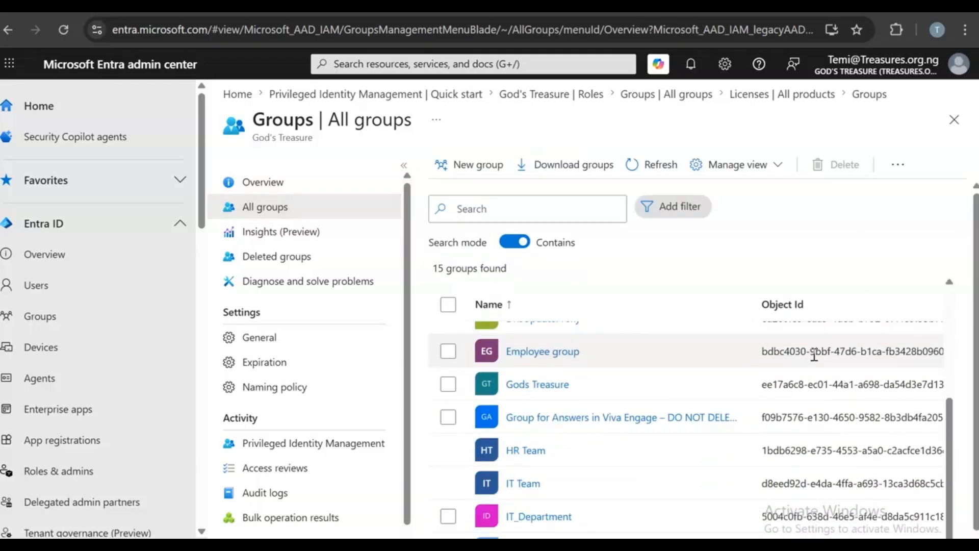
{"action": "scroll", "coordinate": [561, 449], "scroll_direction": "up", "scroll_amount": 2}
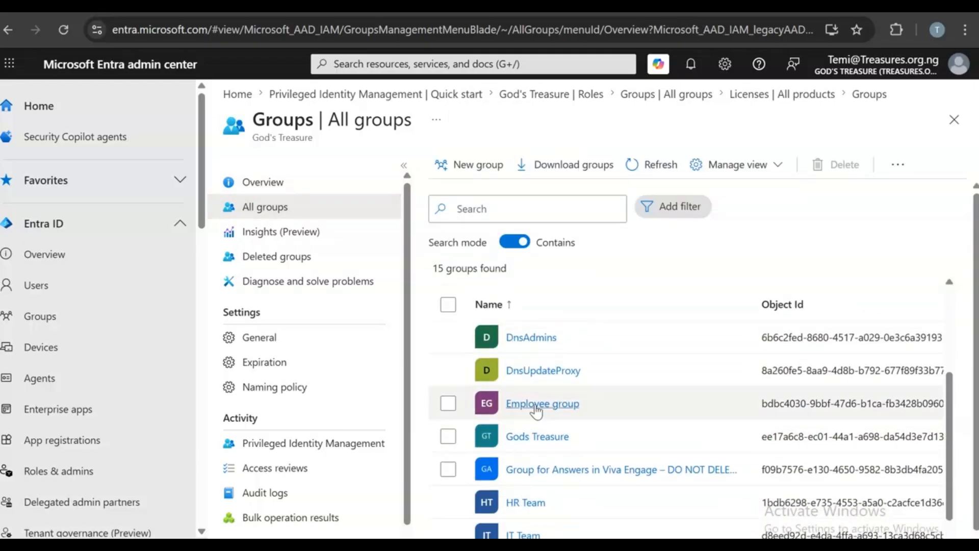
{"action": "left_click", "coordinate": [525, 406]}
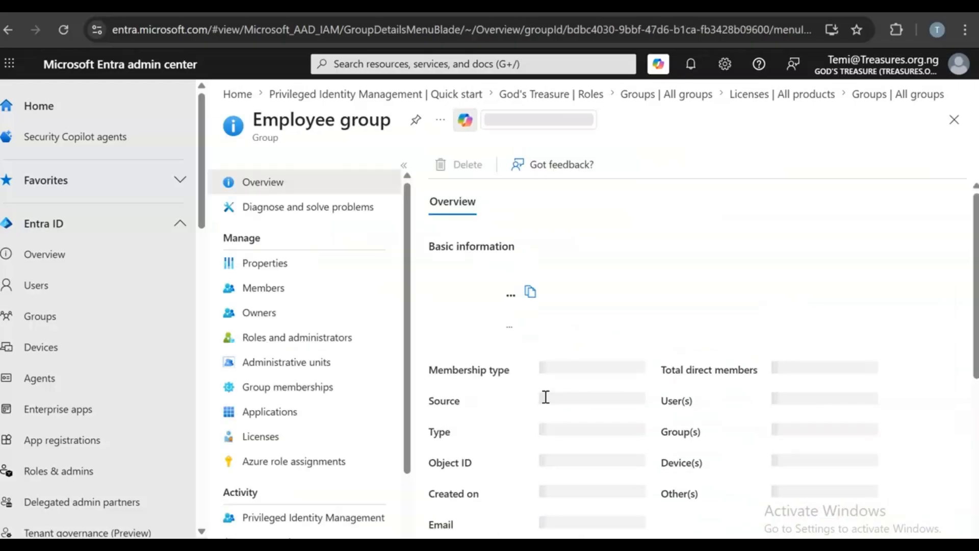
{"action": "scroll", "coordinate": [787, 401], "scroll_direction": "down", "scroll_amount": 5}
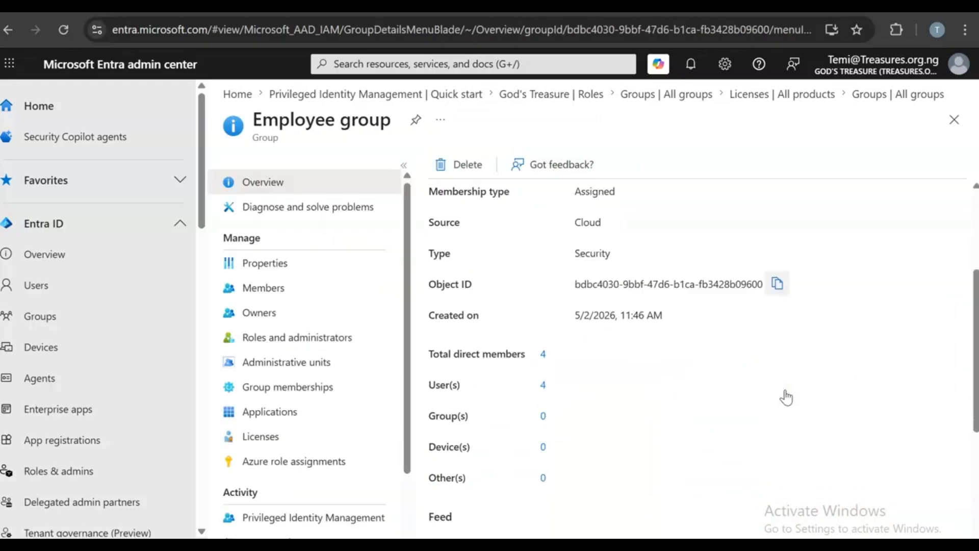
{"action": "scroll", "coordinate": [787, 401], "scroll_direction": "up", "scroll_amount": 3}
{"action": "left_click", "coordinate": [784, 394]}
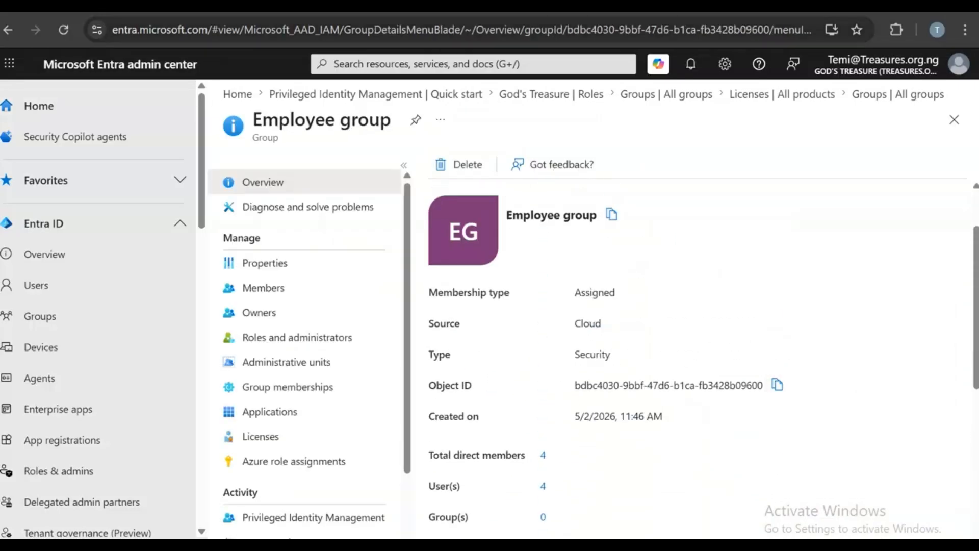
- Paste the Employee group's Object ID as plain text into the flow's Group Id field
{"action": "left_click", "coordinate": [216, 7]}
{"action": "right_click", "coordinate": [110, 319]}
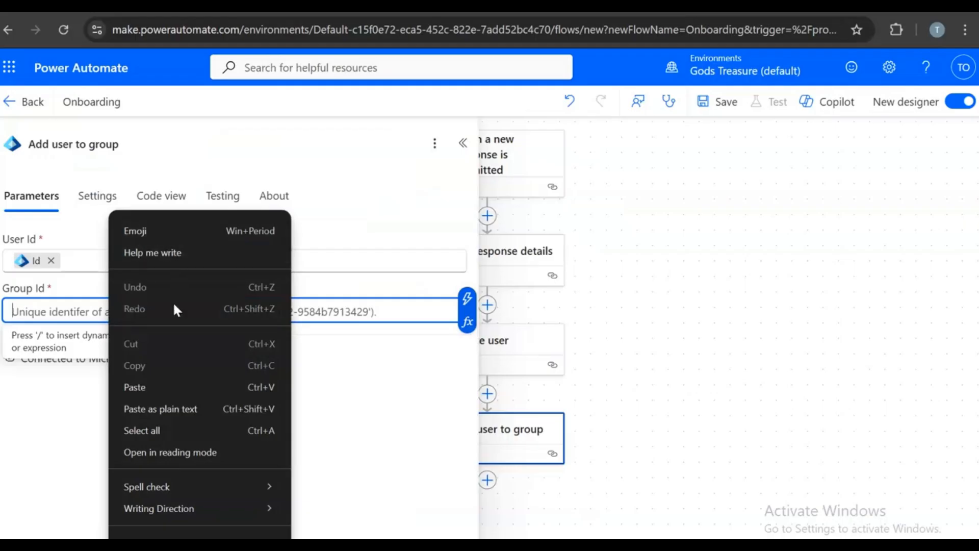
{"action": "left_click", "coordinate": [154, 402]}
{"action": "left_click", "coordinate": [296, 421]}
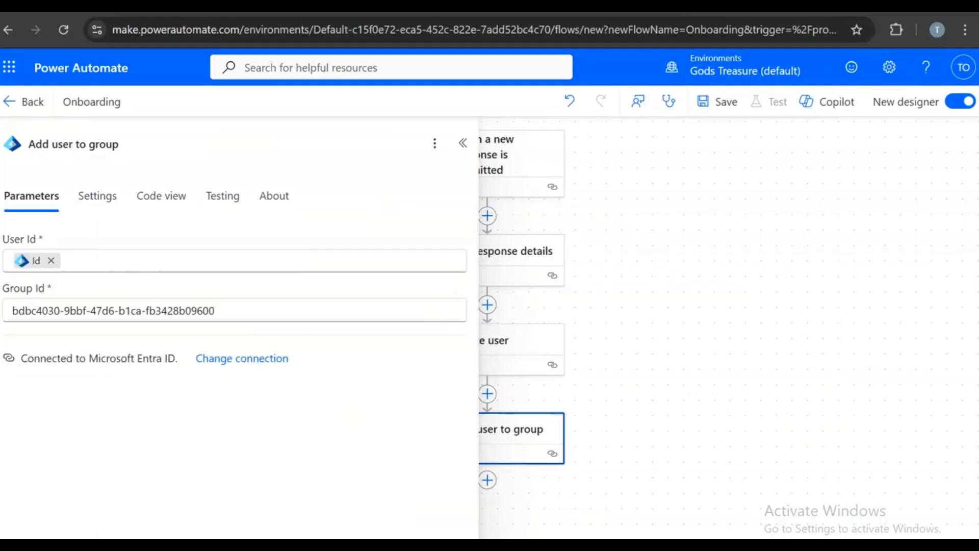
{"action": "left_click", "coordinate": [719, 7]}
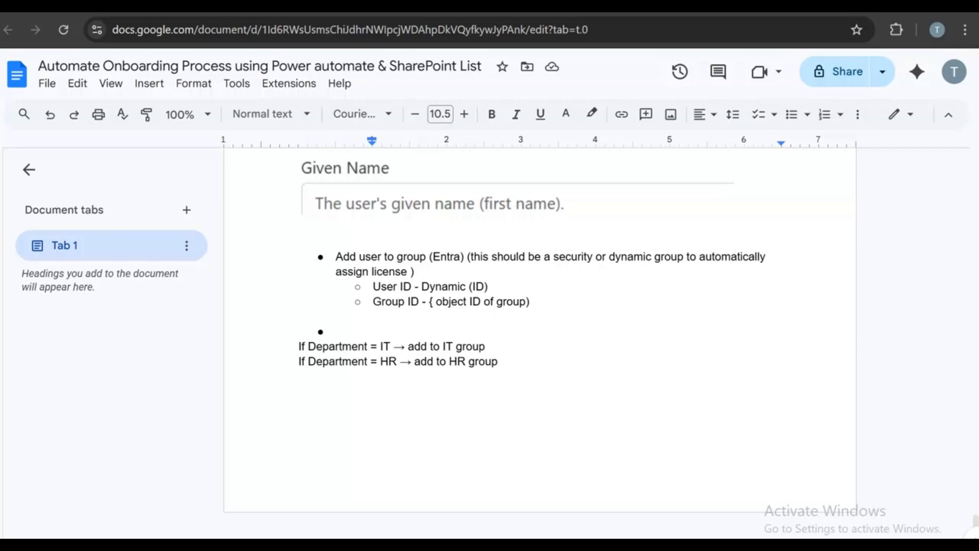
- Scroll through the onboarding notes in Google Docs, then return to the Power Automate flow
{"action": "scroll", "coordinate": [656, 472], "scroll_direction": "down", "scroll_amount": 15}
{"action": "scroll", "coordinate": [660, 432], "scroll_direction": "up", "scroll_amount": 20}
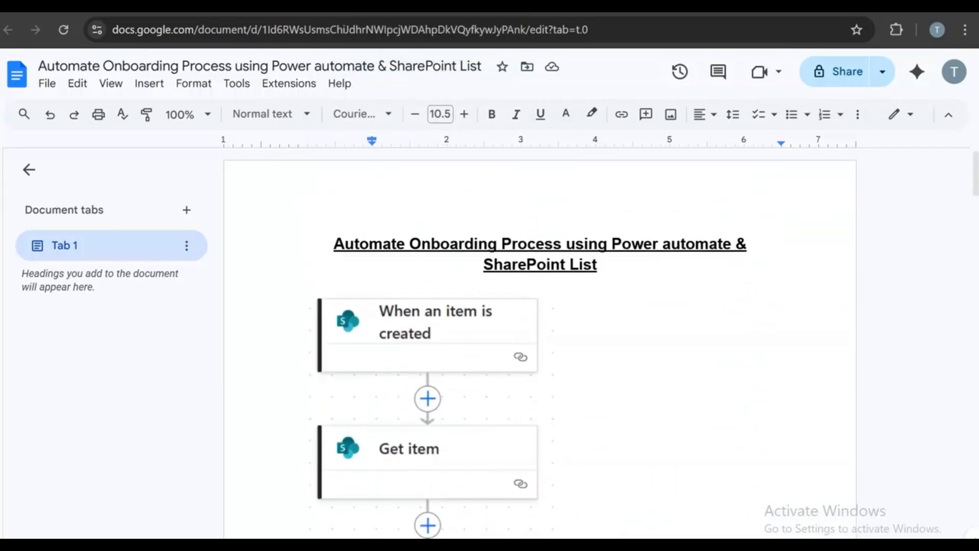
{"action": "left_click", "coordinate": [387, 7]}
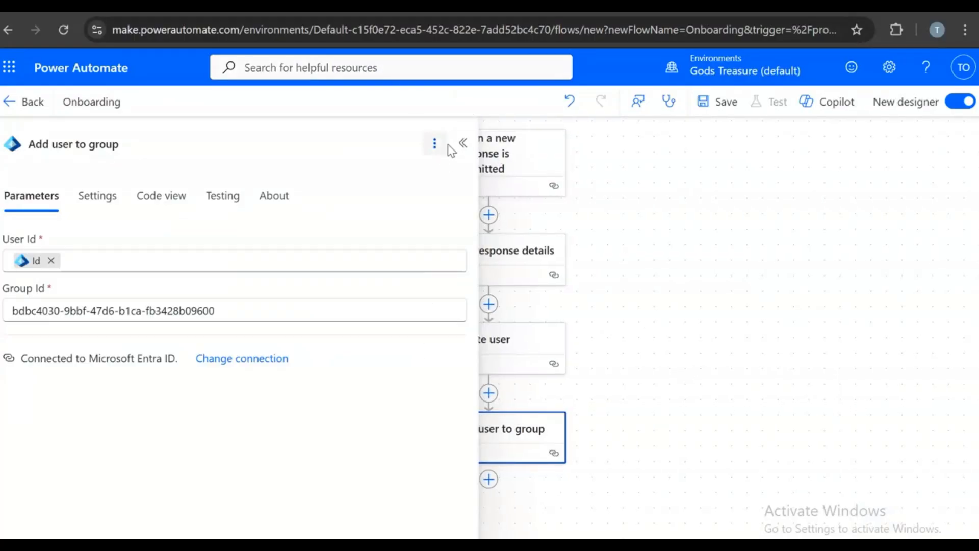
- Collapse the step details and save the Onboarding flow, which fails on an invalid Get_item reference
{"action": "left_click", "coordinate": [463, 144]}
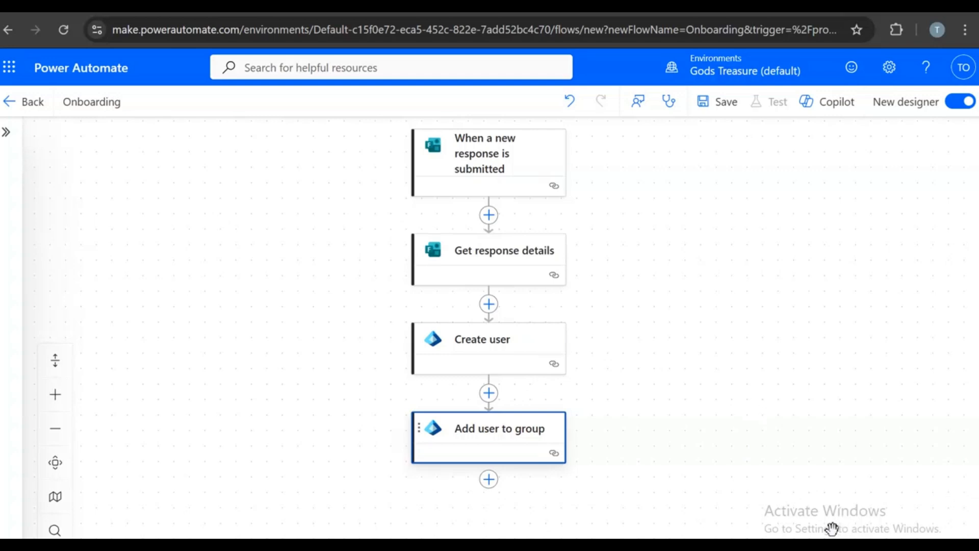
{"action": "right_click", "coordinate": [545, 487]}
{"action": "left_click", "coordinate": [63, 321]}
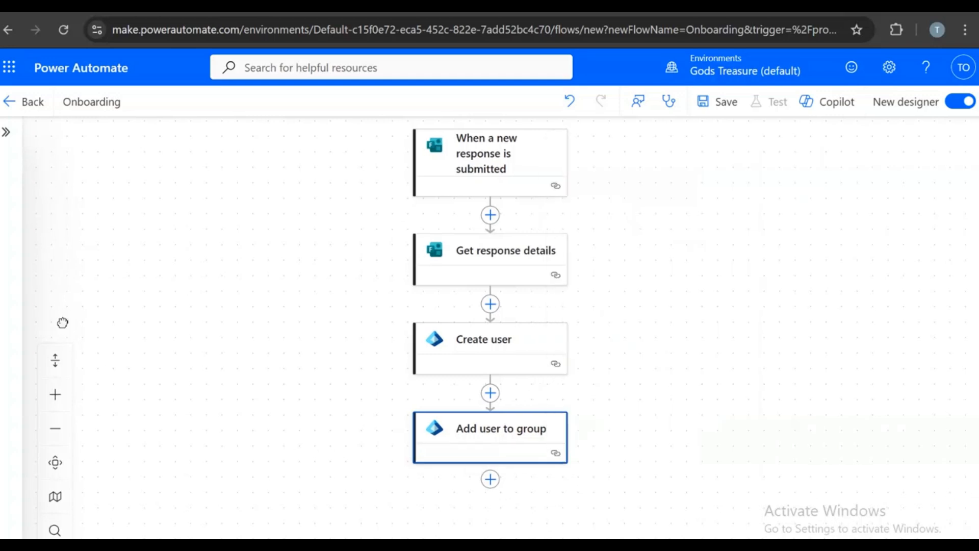
{"action": "left_click", "coordinate": [731, 113]}
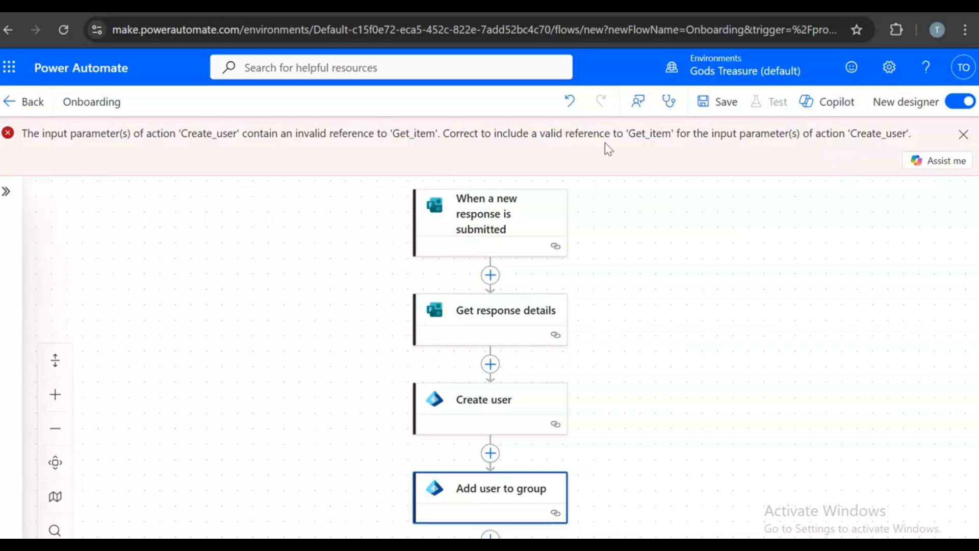
- Open the Create user step and inspect its Display Name concat expression
{"action": "left_click", "coordinate": [495, 401]}
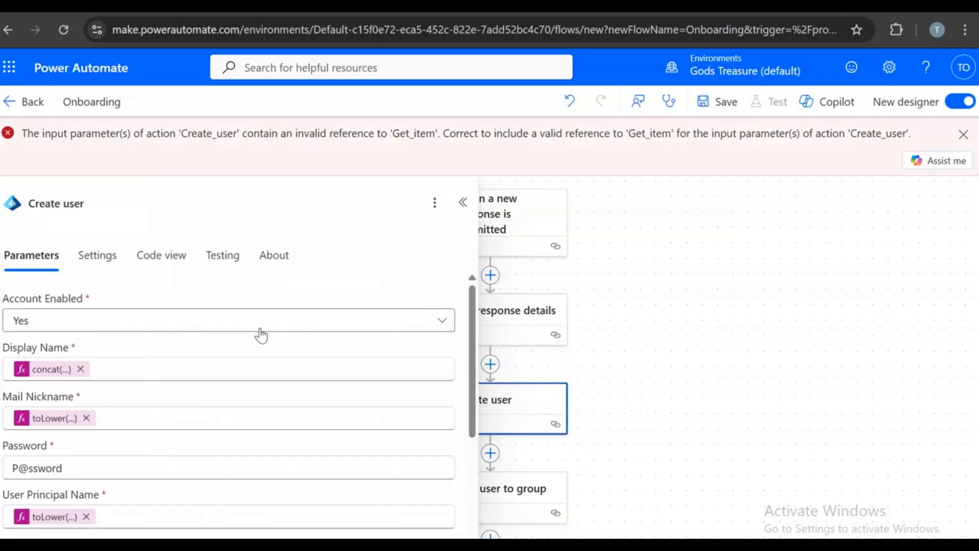
{"action": "scroll", "coordinate": [261, 336], "scroll_direction": "down", "scroll_amount": 3}
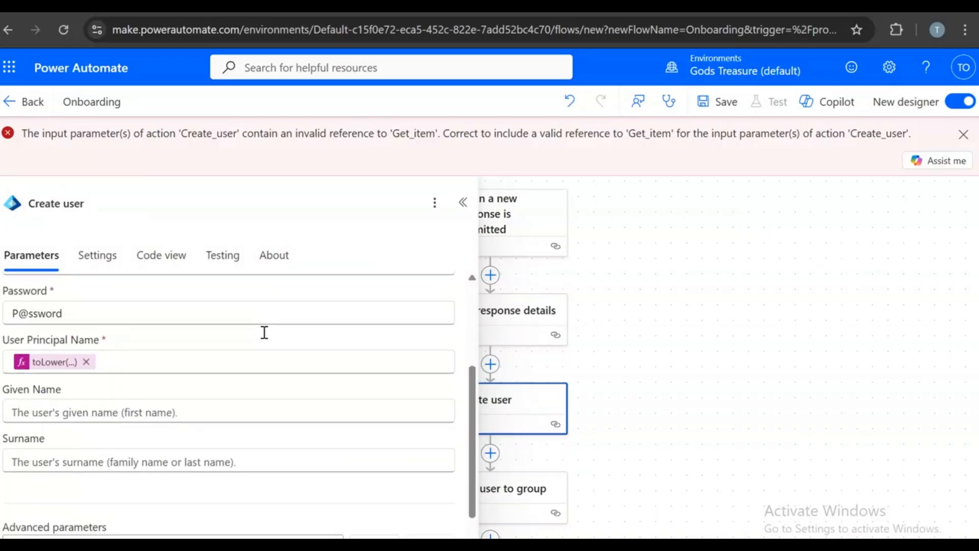
{"action": "scroll", "coordinate": [265, 337], "scroll_direction": "up", "scroll_amount": 3}
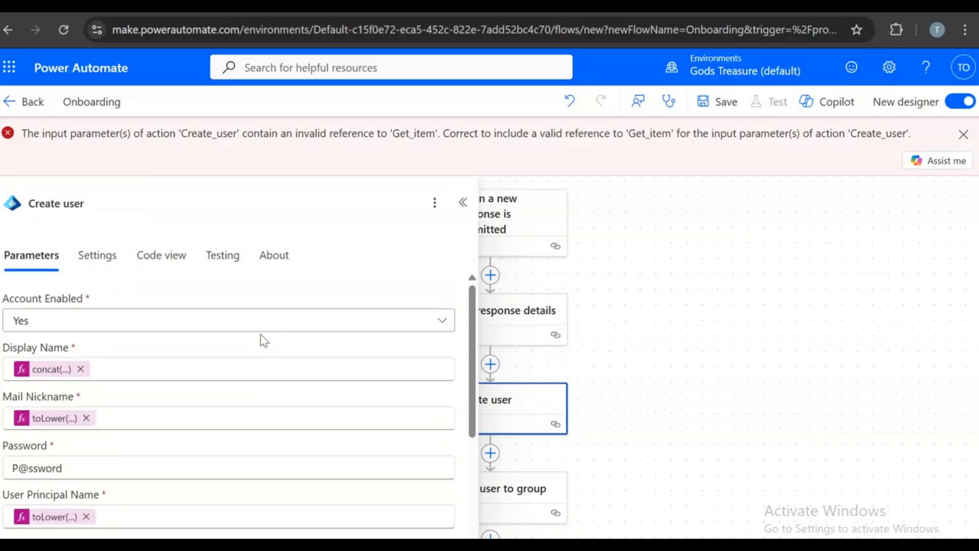
{"action": "left_click", "coordinate": [10, 371]}
{"action": "left_click", "coordinate": [27, 370]}
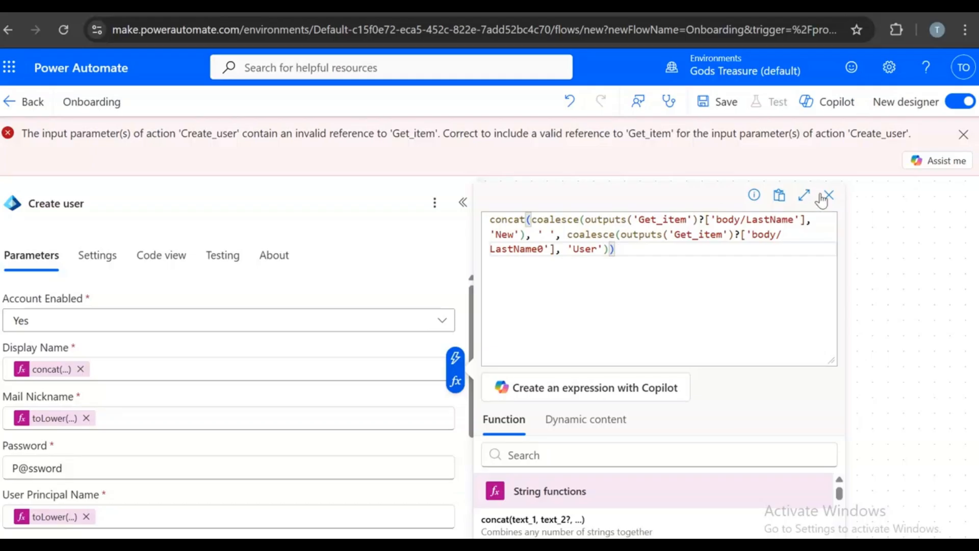
{"action": "left_click", "coordinate": [463, 202]}
{"action": "left_click", "coordinate": [462, 203]}
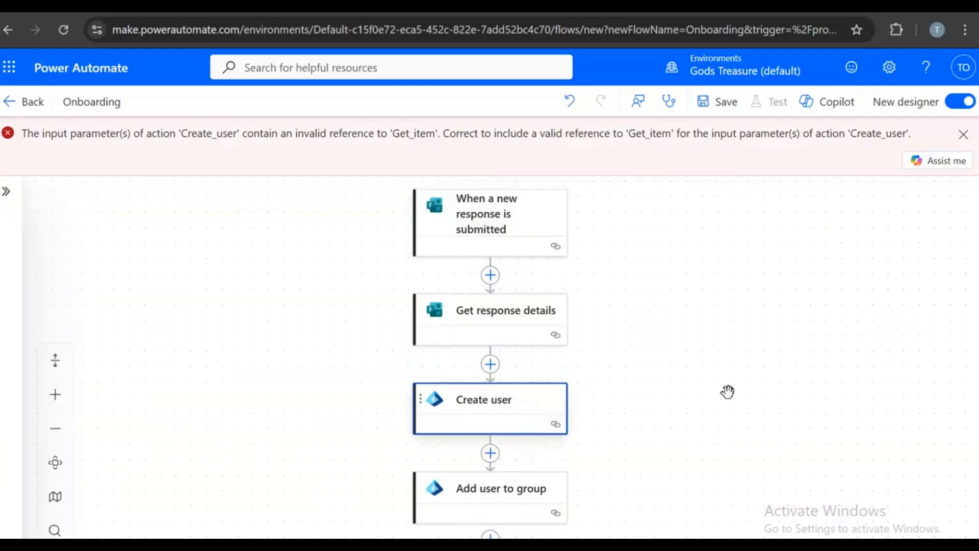
- Check the trigger and Get response details steps, then re-examine Create user's Display Name expression
{"action": "left_click", "coordinate": [444, 243]}
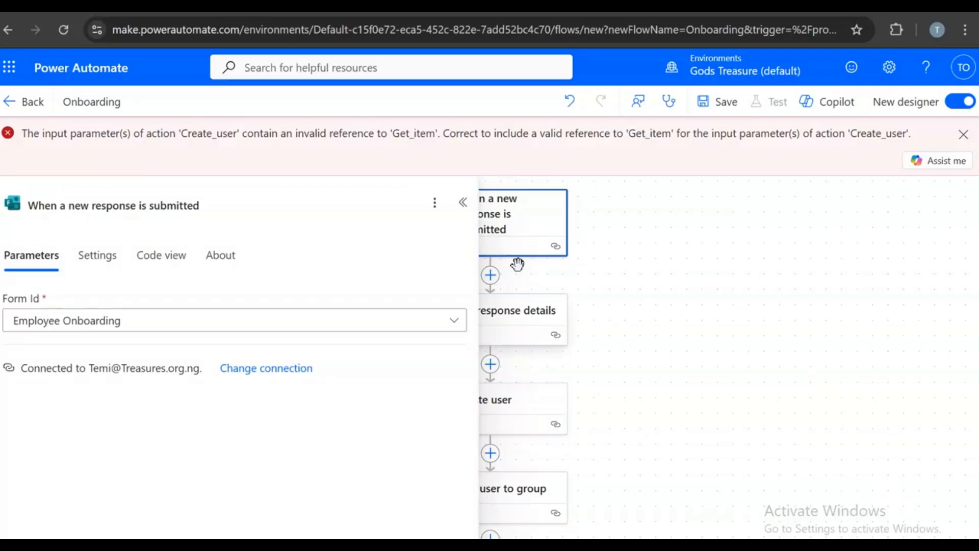
{"action": "left_click", "coordinate": [721, 338]}
{"action": "left_click", "coordinate": [507, 319]}
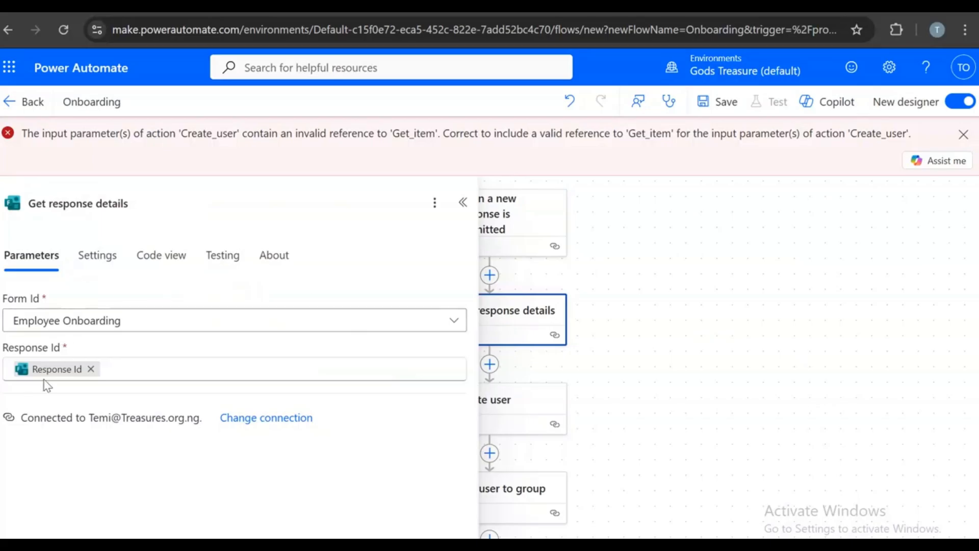
{"action": "left_click", "coordinate": [505, 401]}
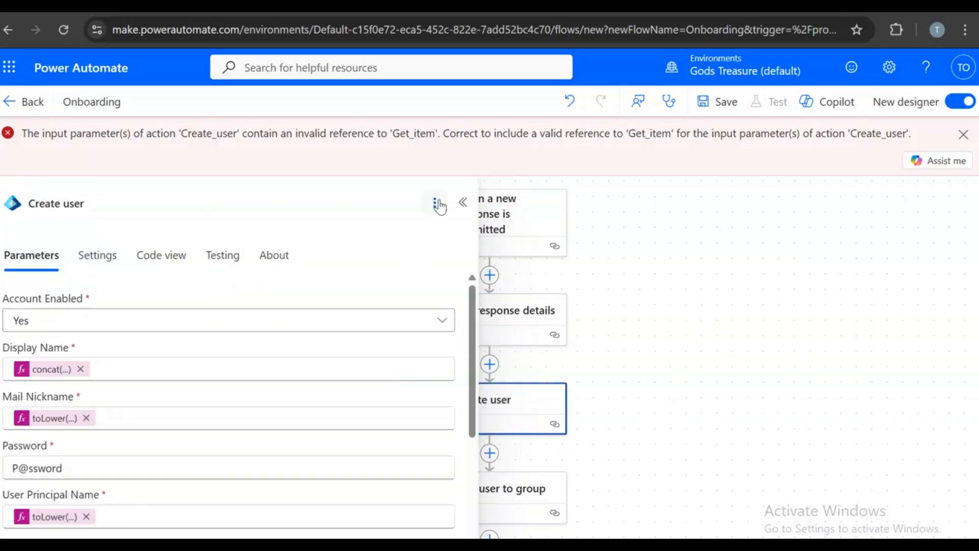
{"action": "left_click", "coordinate": [507, 407]}
{"action": "left_click", "coordinate": [58, 370]}
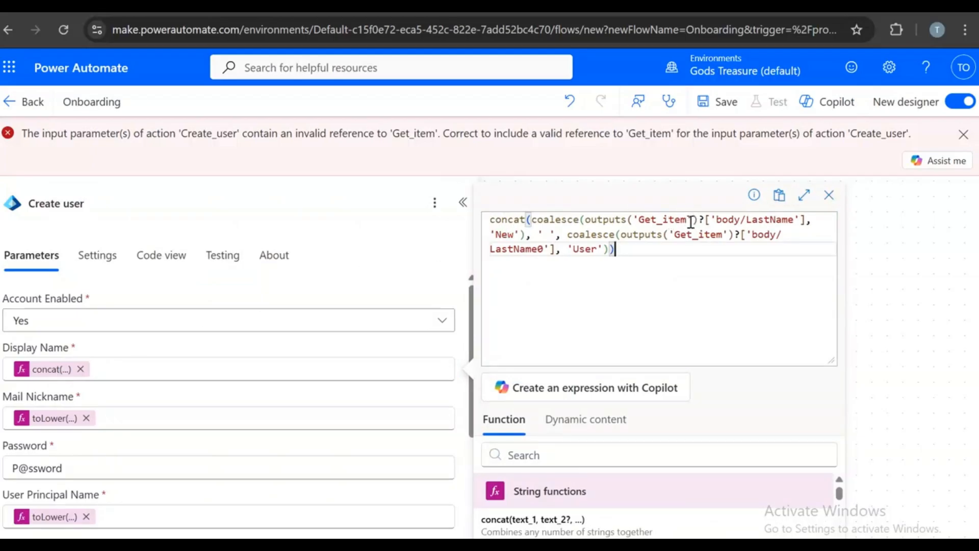
{"action": "left_click", "coordinate": [830, 194]}
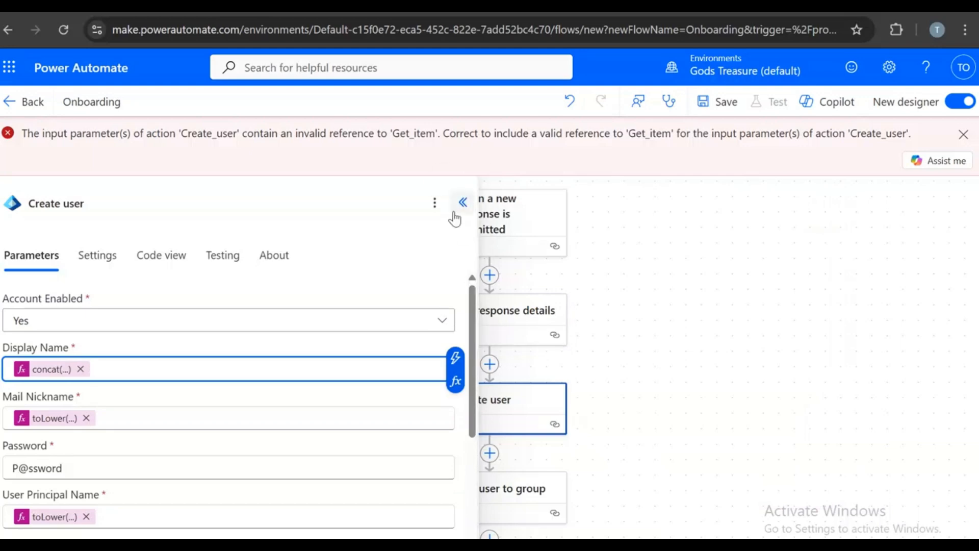
{"action": "left_click", "coordinate": [462, 203]}
{"action": "left_click", "coordinate": [461, 398]}
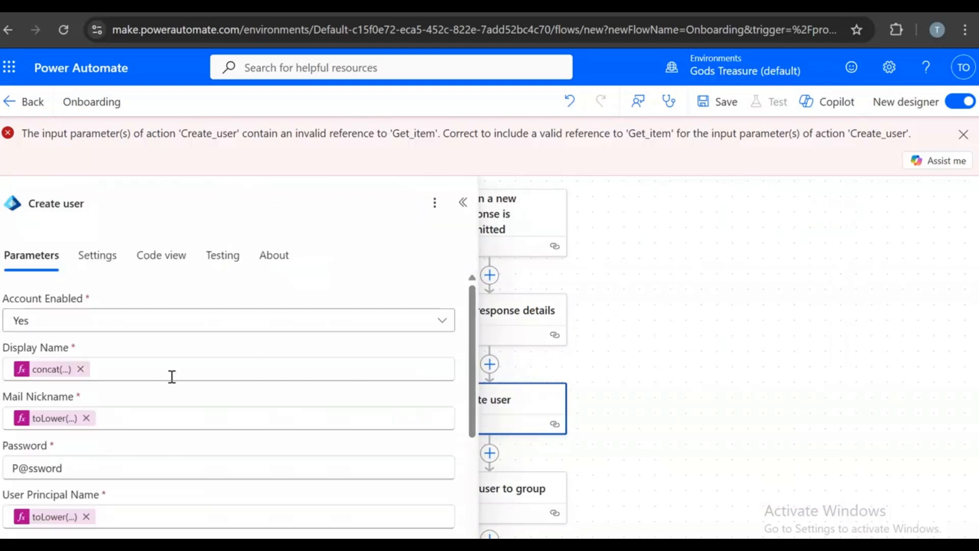
- Replace both Get_item references in the Display Name expression with Get_response_details
{"action": "left_click", "coordinate": [51, 369]}
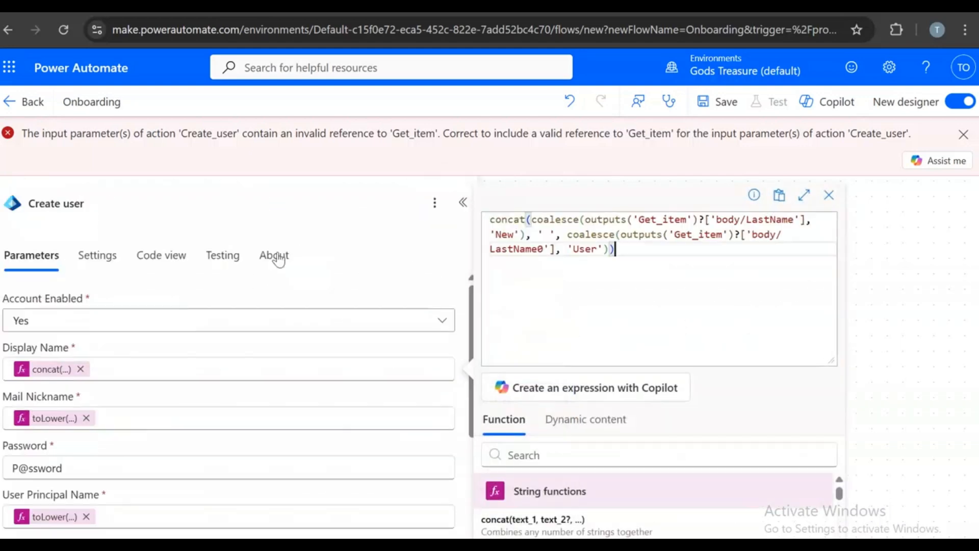
{"action": "left_click", "coordinate": [688, 221]}
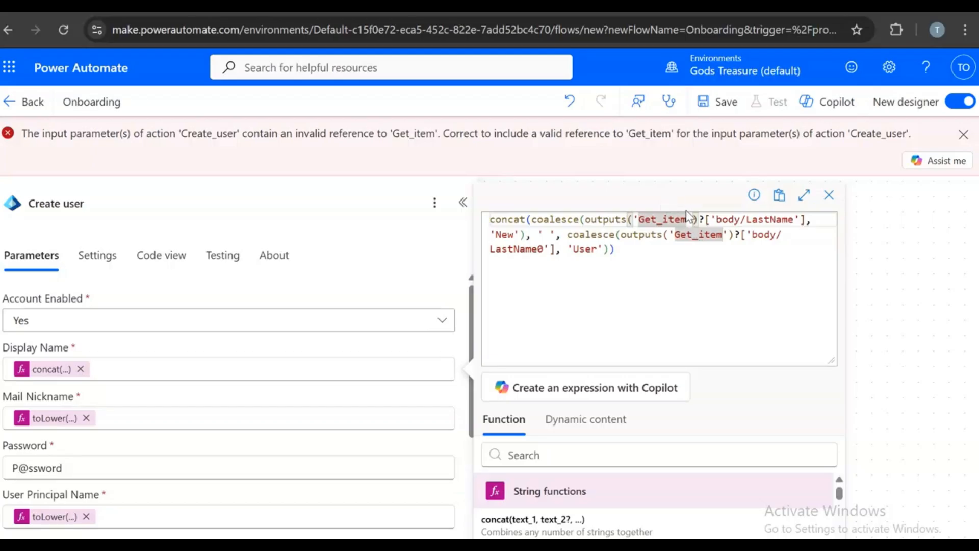
{"action": "key", "text": "BackSpace"}
{"action": "key", "text": "BackSpace"}
{"action": "key", "text": "BackSpace"}
{"action": "key", "text": "BackSpace"}
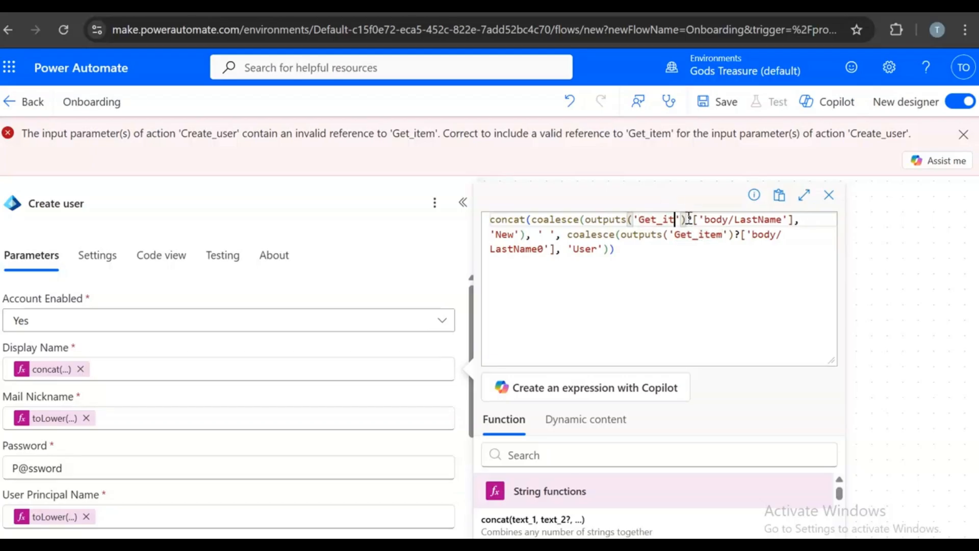
{"action": "type", "text": "rnsponse"}
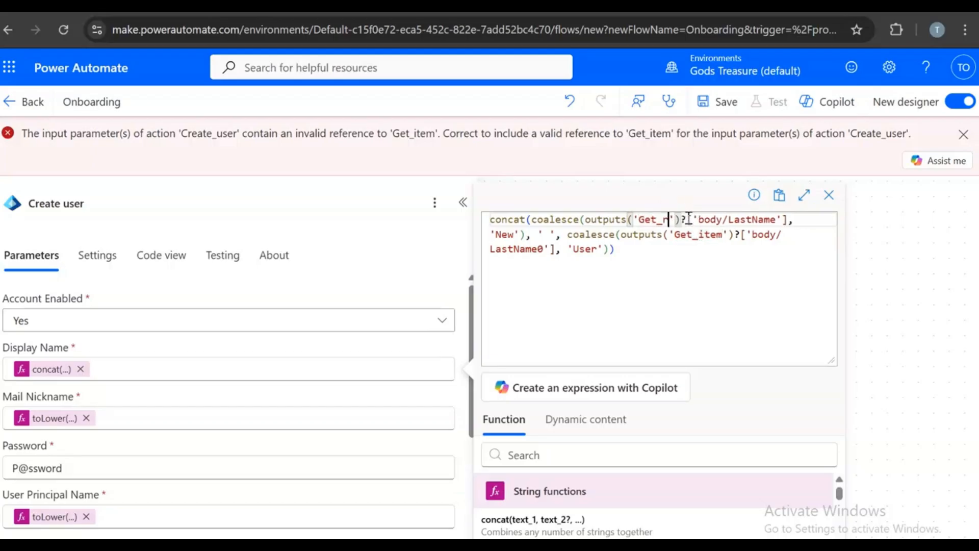
{"action": "type", "text": "_detai"}
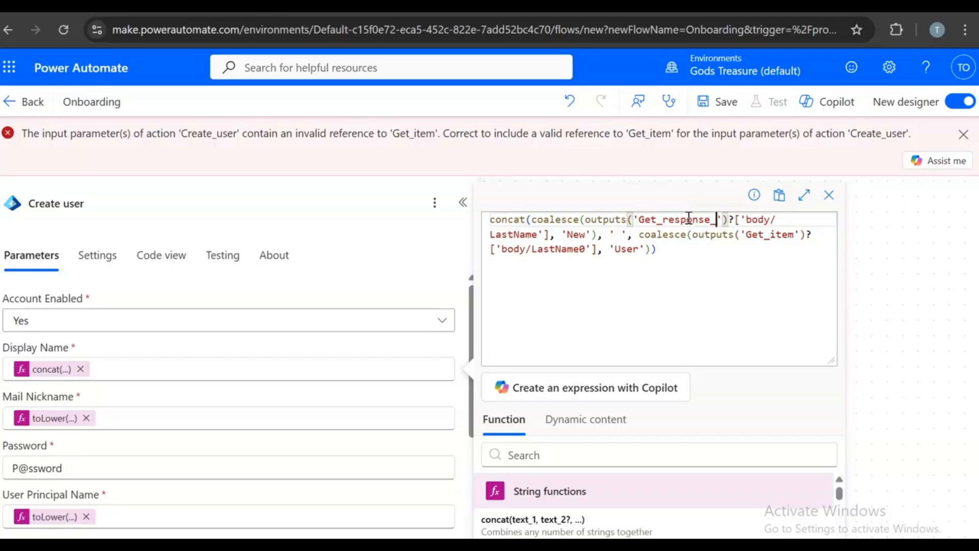
{"action": "type", "text": "ls"}
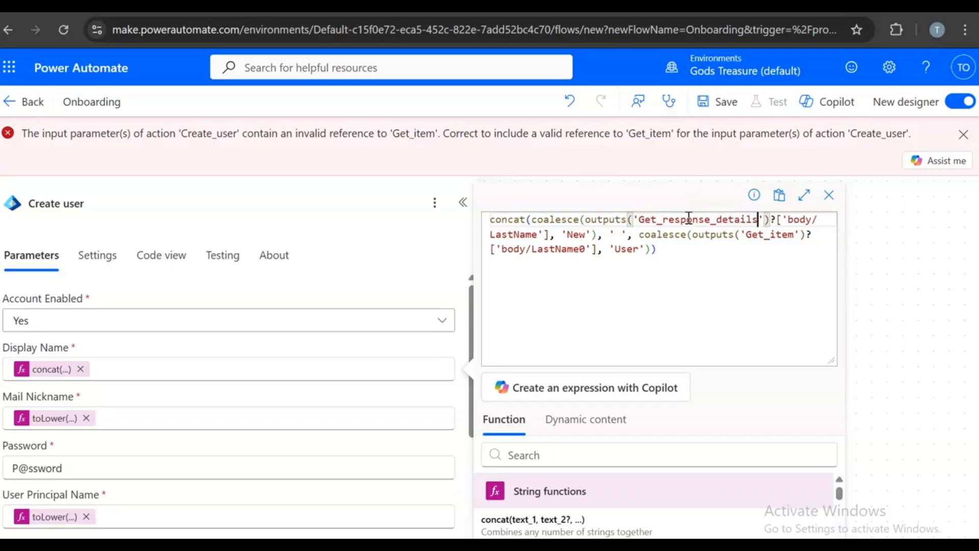
{"action": "left_click_drag", "start_coordinate": [758, 217], "coordinate": [644, 219]}
{"action": "key", "text": "ctrl+c"}
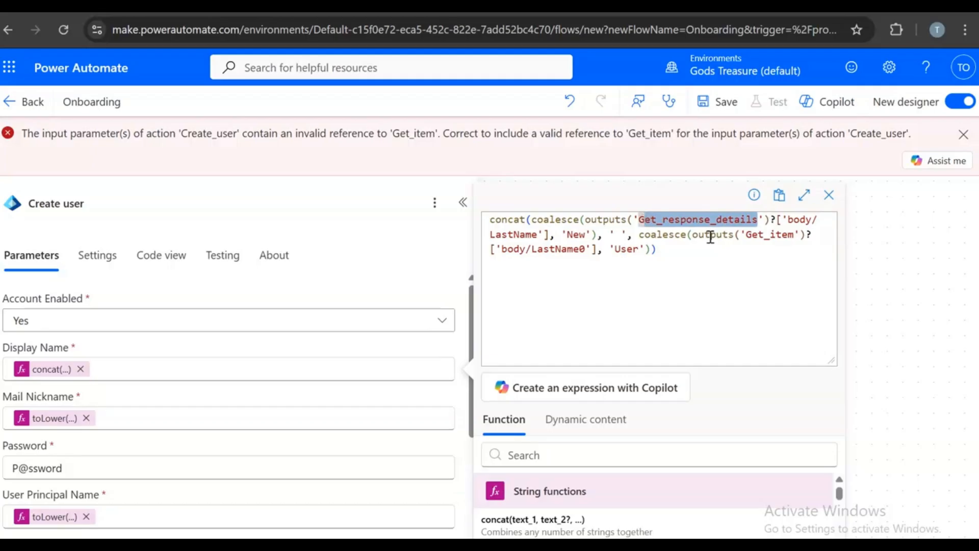
{"action": "left_click_drag", "start_coordinate": [793, 235], "coordinate": [749, 244]}
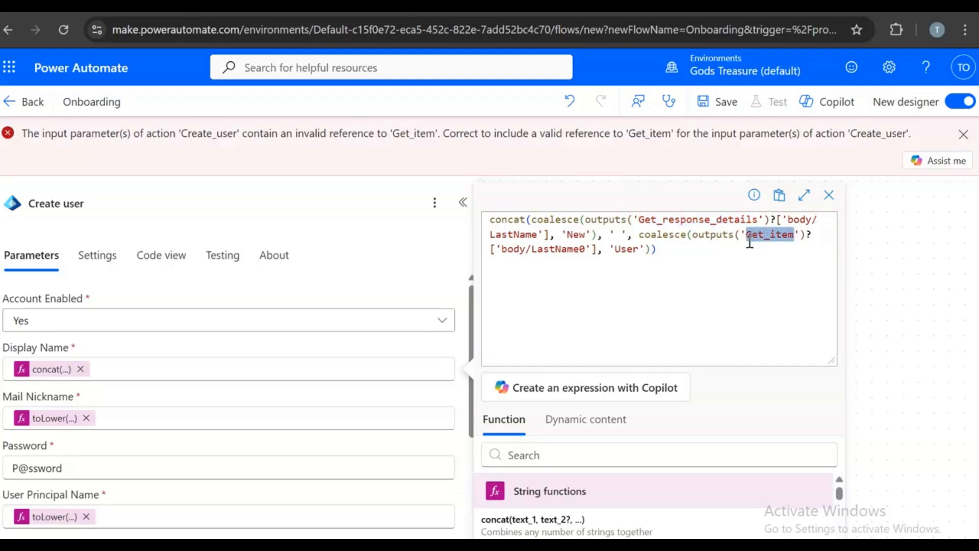
{"action": "key", "text": "ctrl+v"}
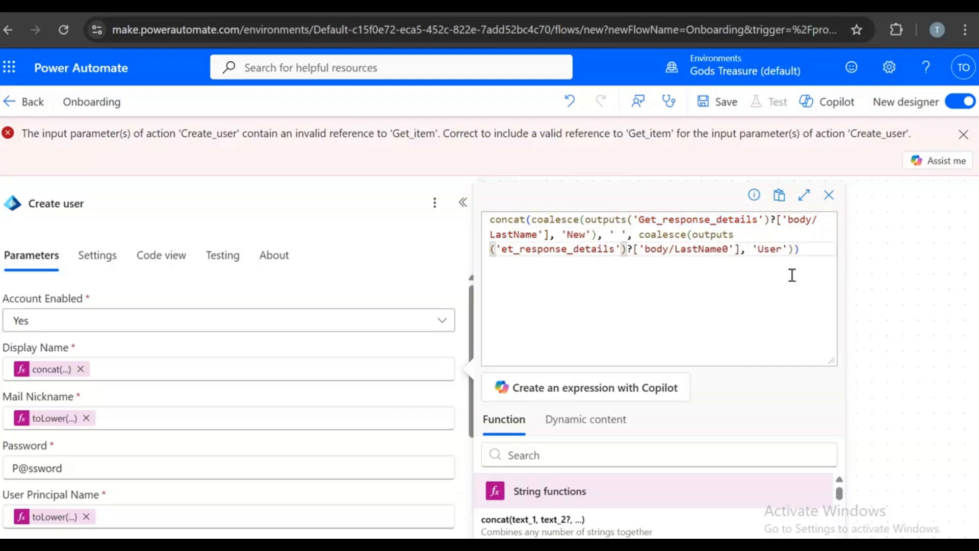
{"action": "left_click", "coordinate": [504, 250]}
{"action": "type", "text": "G"}
{"action": "left_click", "coordinate": [683, 301]}
{"action": "scroll", "coordinate": [742, 291], "scroll_direction": "down", "scroll_amount": 2}
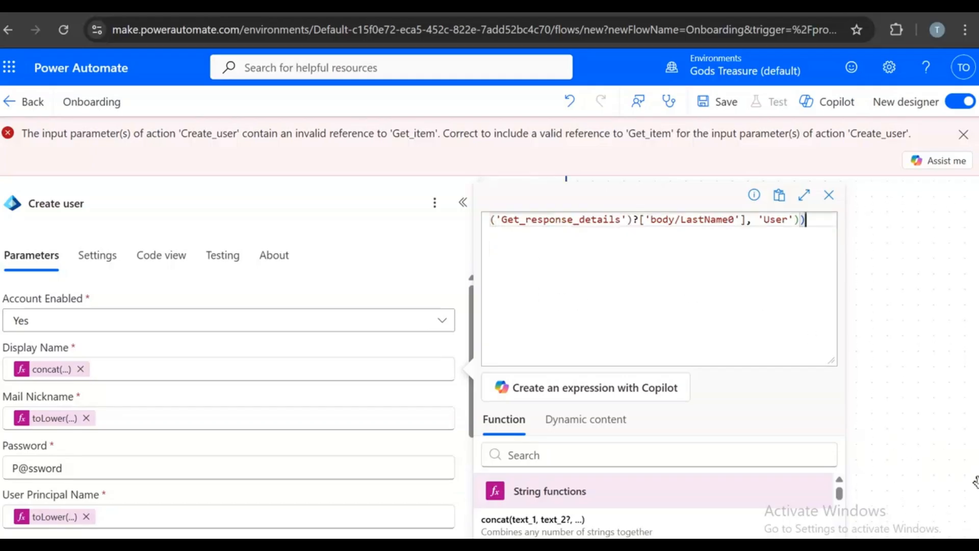
- Dismiss the invalid-reference error banner and recheck the Display Name expression
{"action": "left_click", "coordinate": [963, 134]}
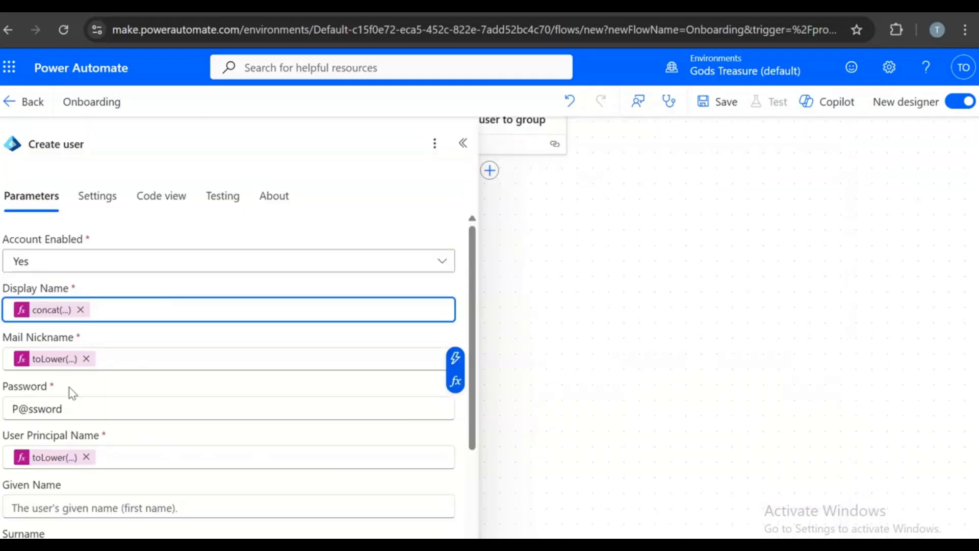
{"action": "left_click", "coordinate": [55, 315]}
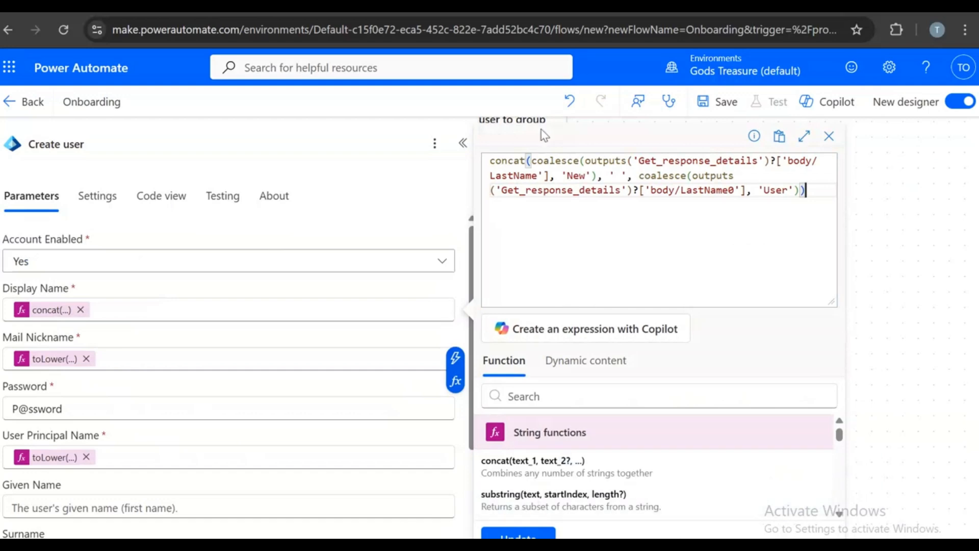
{"action": "key", "text": "Escape"}
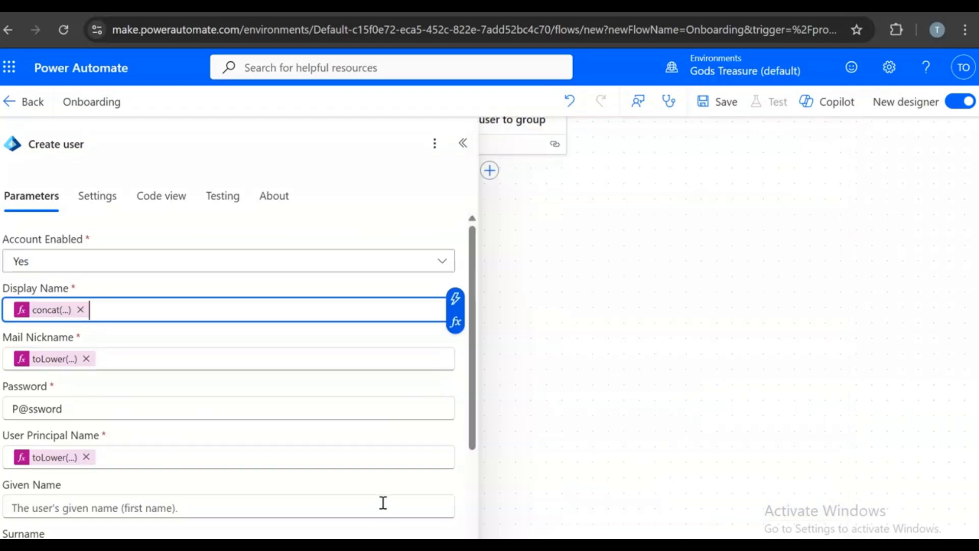
- Change the first Get_item in the Mail Nickname expression to Get_response_details
{"action": "left_click", "coordinate": [65, 359]}
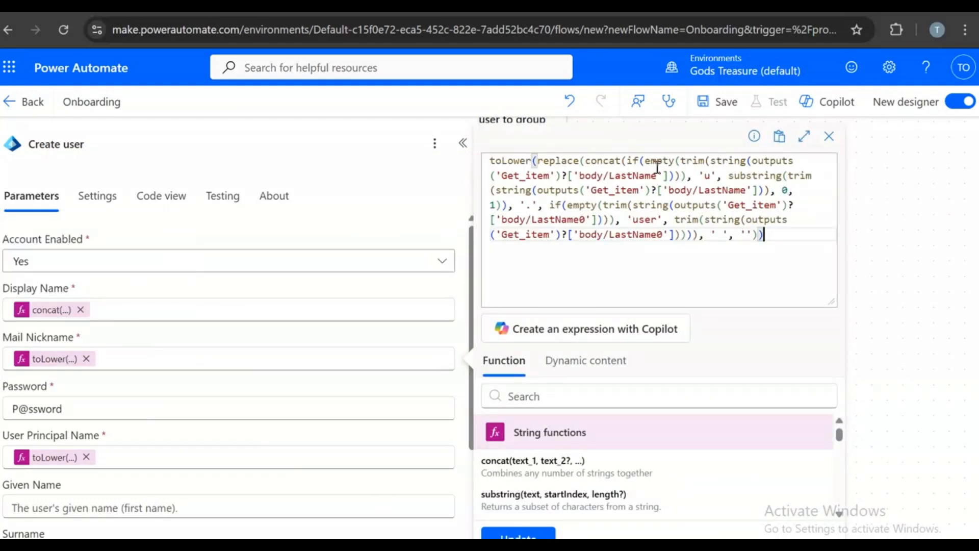
{"action": "left_click", "coordinate": [550, 235]}
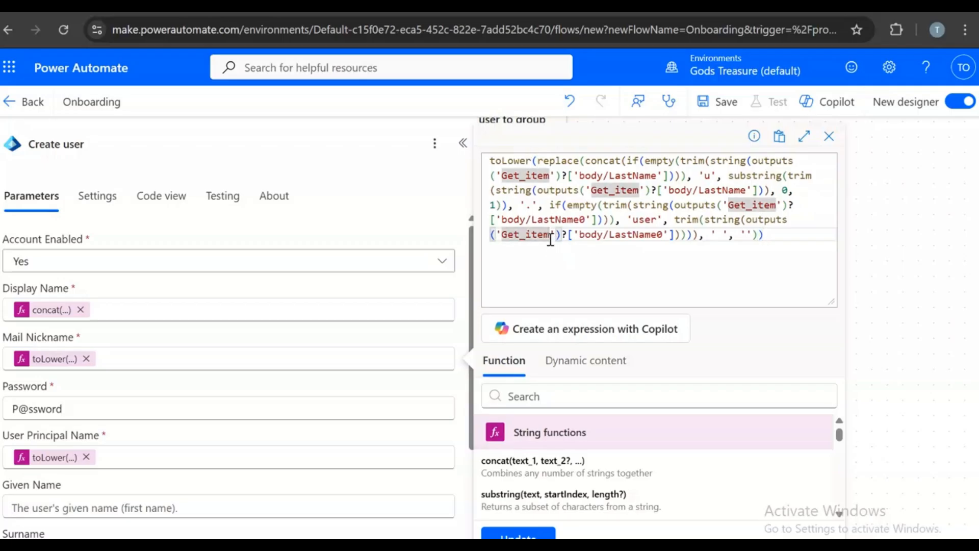
{"action": "left_click", "coordinate": [549, 176]}
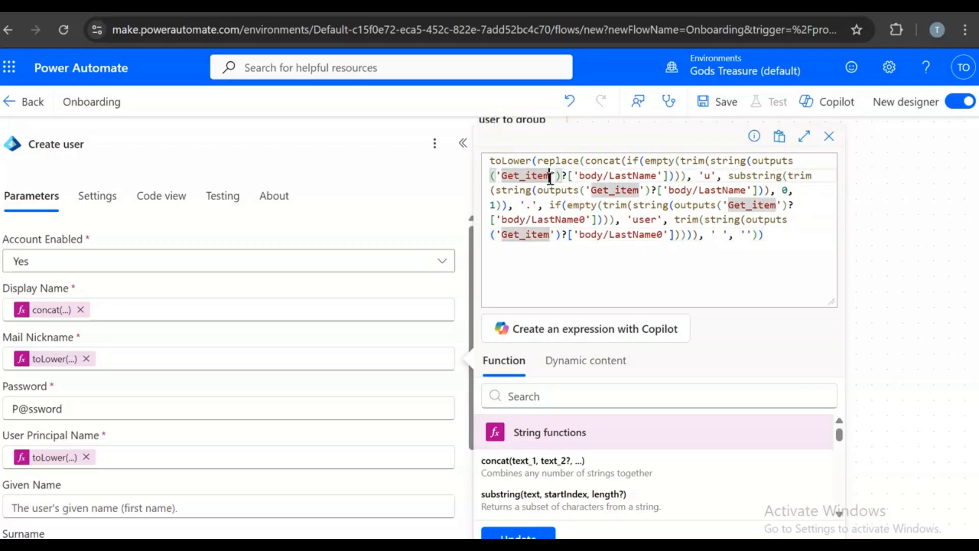
{"action": "double_click", "coordinate": [507, 176]}
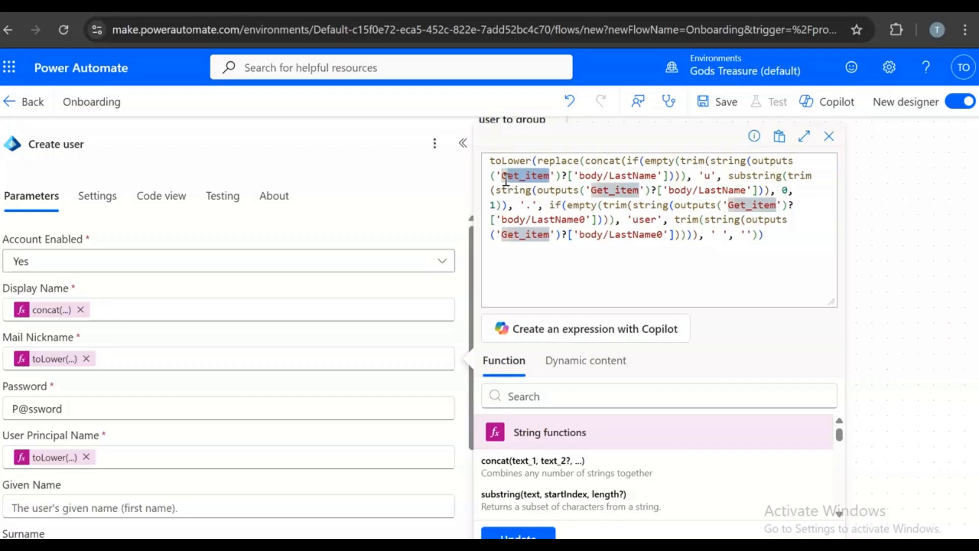
{"action": "key", "text": "ctrl+v"}
{"action": "left_click", "coordinate": [501, 177]}
{"action": "type", "text": "G"}
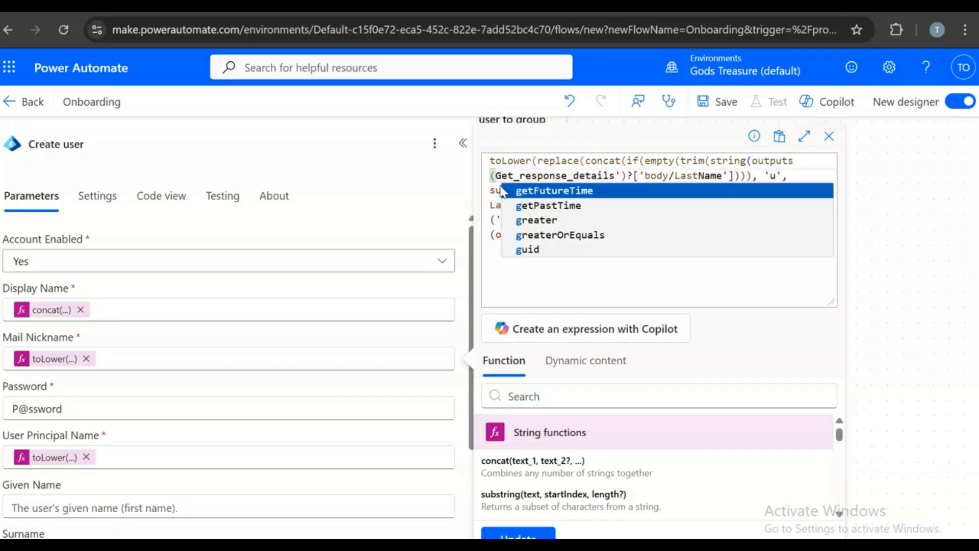
{"action": "left_click_drag", "start_coordinate": [498, 174], "coordinate": [614, 177]}
{"action": "key", "text": "ctrl+c"}
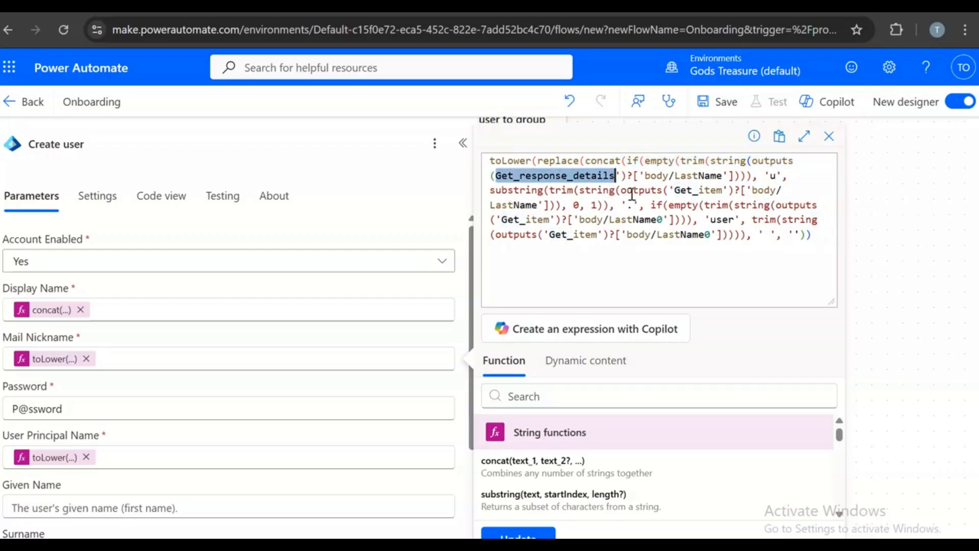
{"action": "left_click", "coordinate": [498, 176]}
- Replace the remaining Get_item references with Get_response_details, fixing a doubled G, and apply the expression
{"action": "left_click_drag", "start_coordinate": [721, 191], "coordinate": [686, 205]}
{"action": "double_click", "coordinate": [691, 191]}
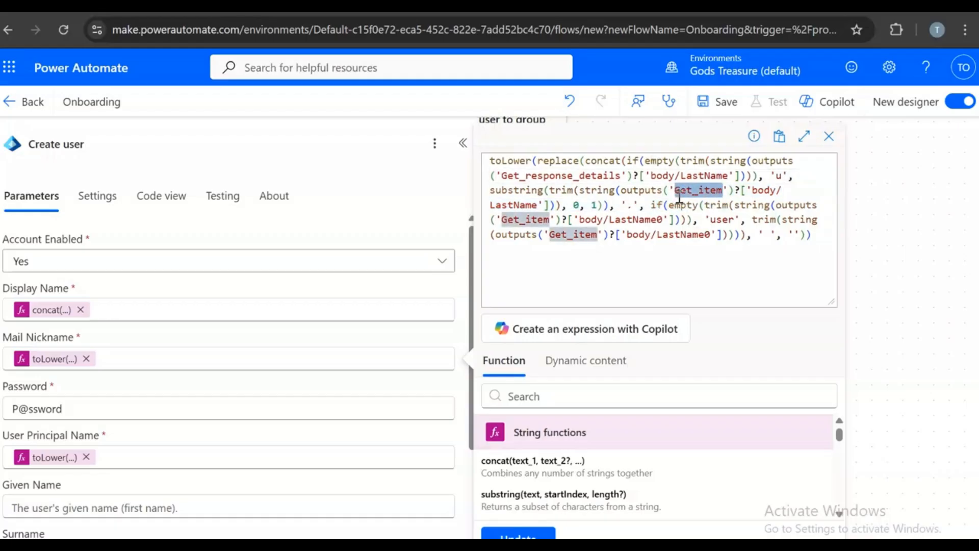
{"action": "key", "text": "ctrl+v"}
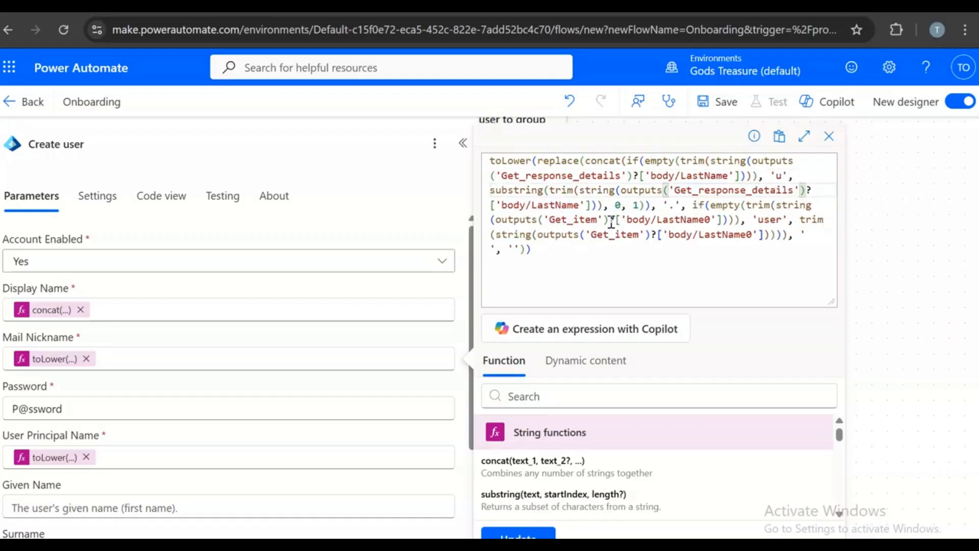
{"action": "left_click_drag", "start_coordinate": [596, 223], "coordinate": [557, 224]}
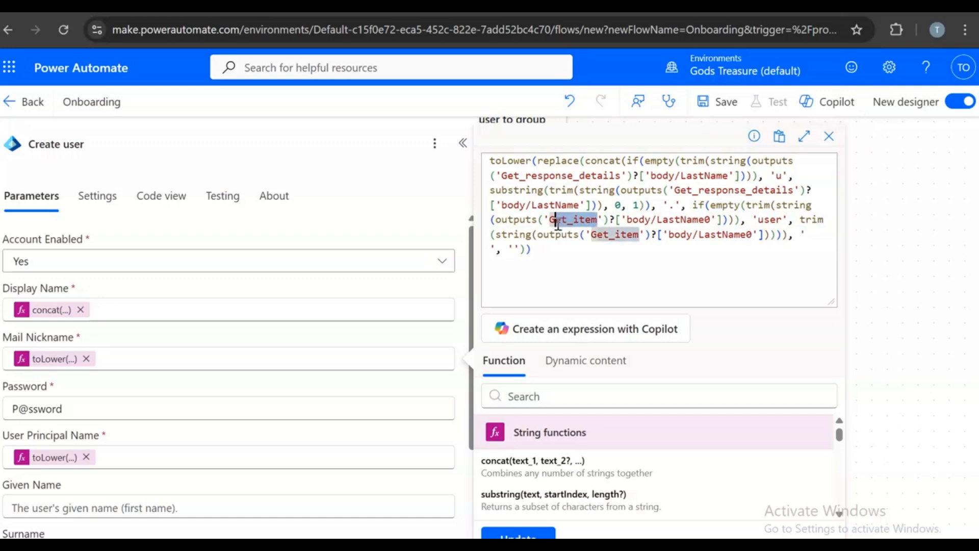
{"action": "key", "text": "ctrl+v"}
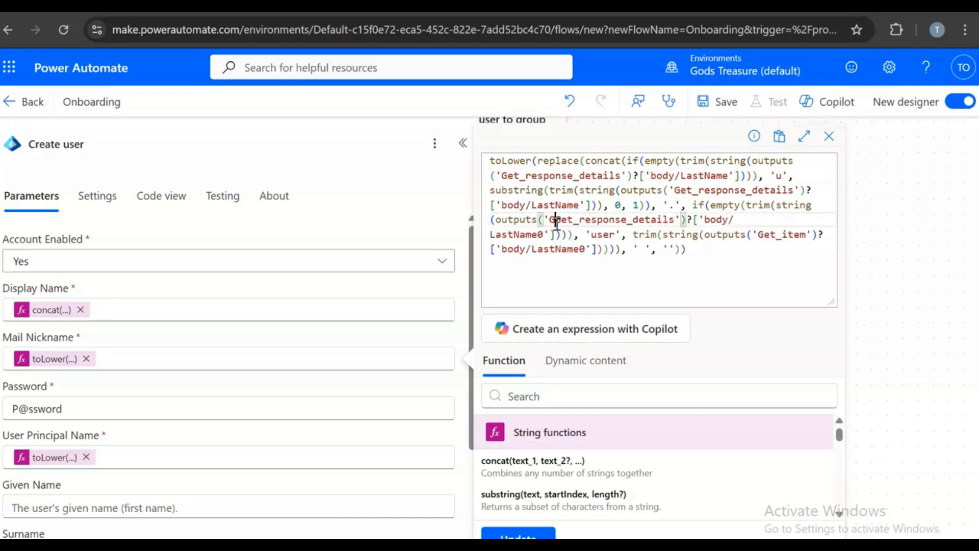
{"action": "double_click", "coordinate": [556, 222]}
{"action": "key", "text": "ctrl+c"}
{"action": "left_click", "coordinate": [559, 223]}
{"action": "key", "text": "BackSpace"}
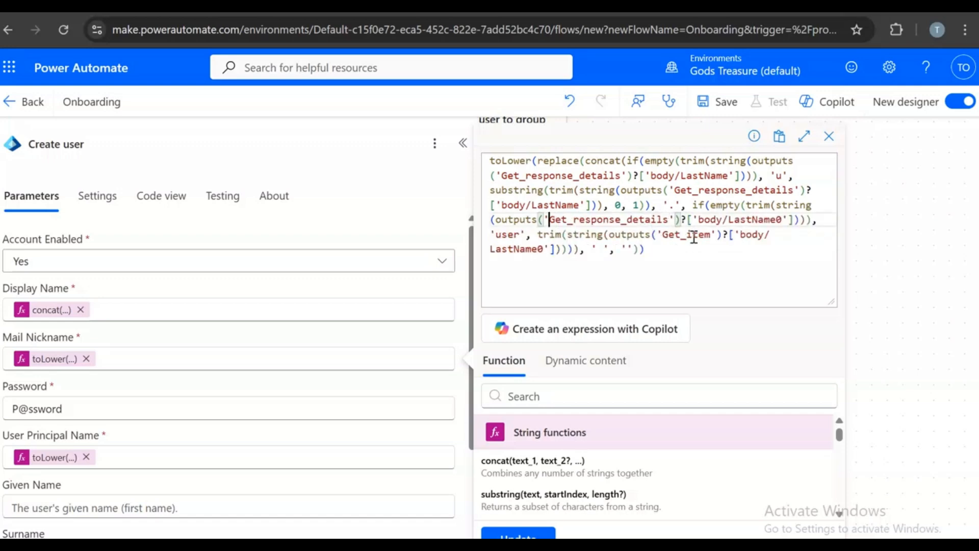
{"action": "left_click_drag", "start_coordinate": [710, 236], "coordinate": [666, 235]}
{"action": "key", "text": "ctrl+v"}
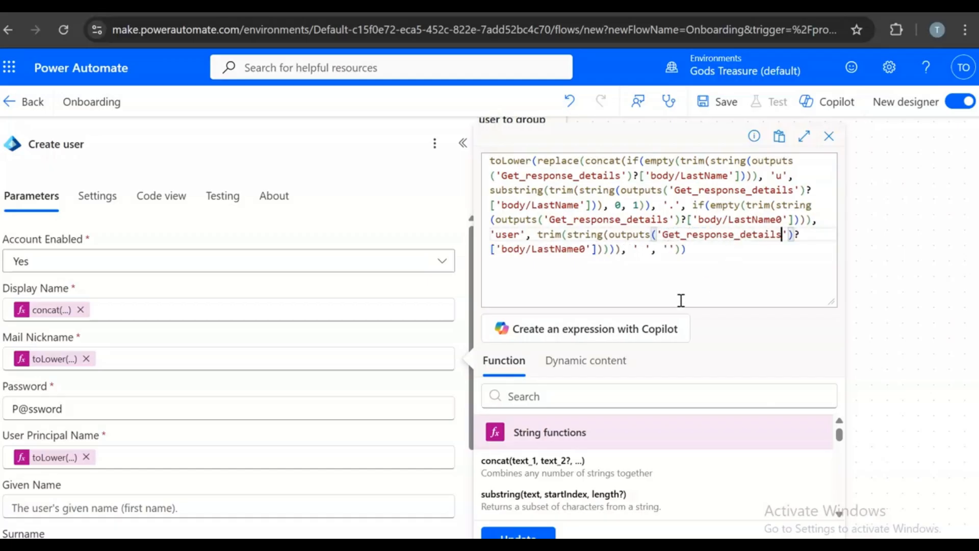
{"action": "left_click", "coordinate": [518, 533]}
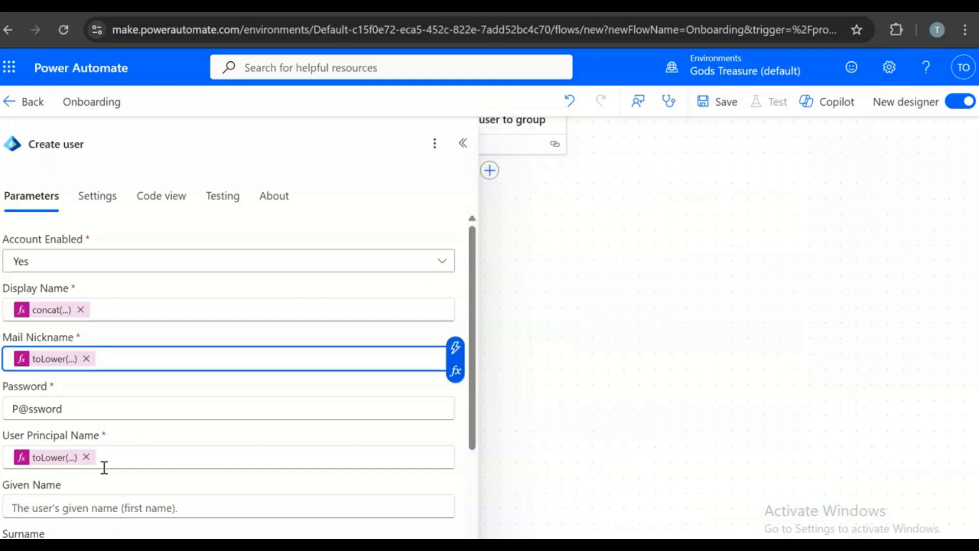
- Replace all four Get_item references in the User Principal Name expression with Get_response_details
{"action": "left_click", "coordinate": [56, 458]}
{"action": "left_click_drag", "start_coordinate": [552, 178], "coordinate": [508, 174]}
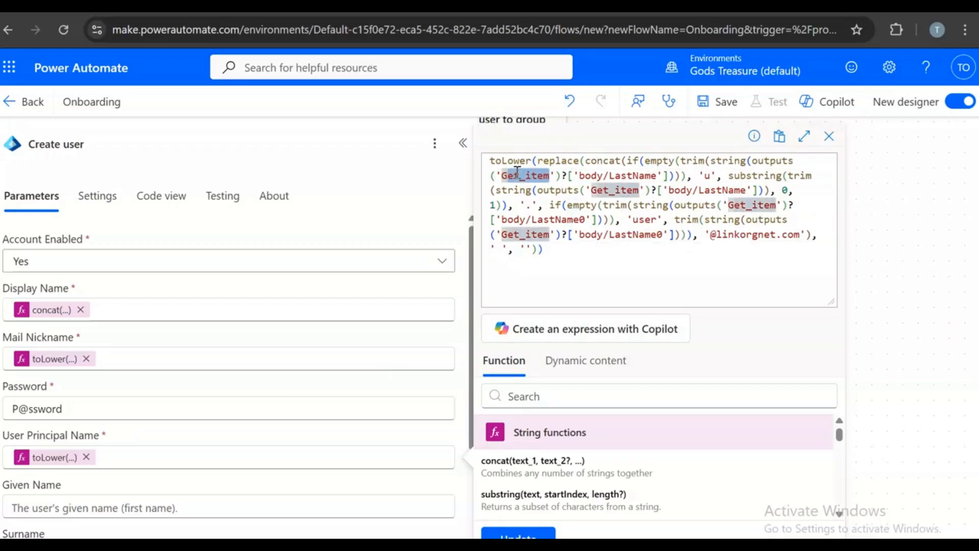
{"action": "key", "text": "BackSpace"}
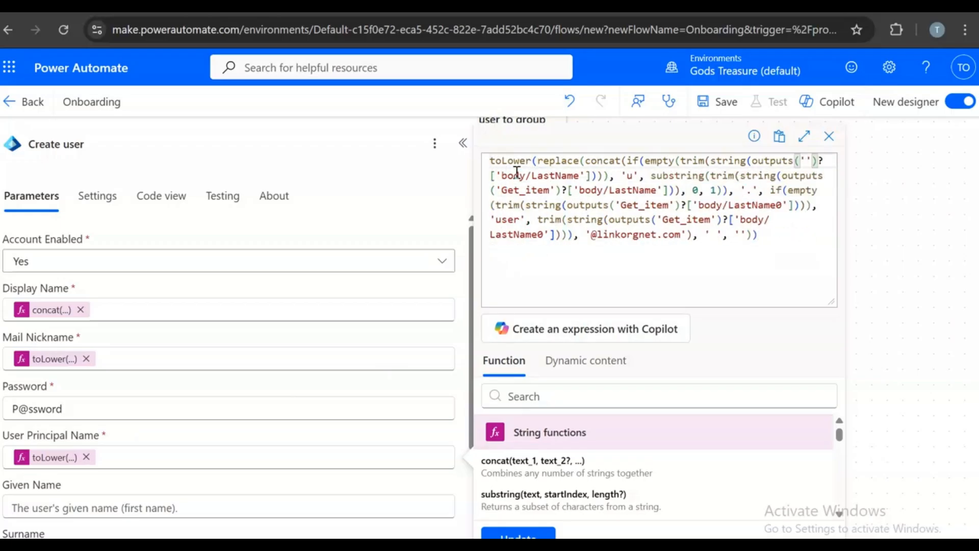
{"action": "key", "text": "ctrl+v"}
{"action": "left_click_drag", "start_coordinate": [723, 191], "coordinate": [686, 193]}
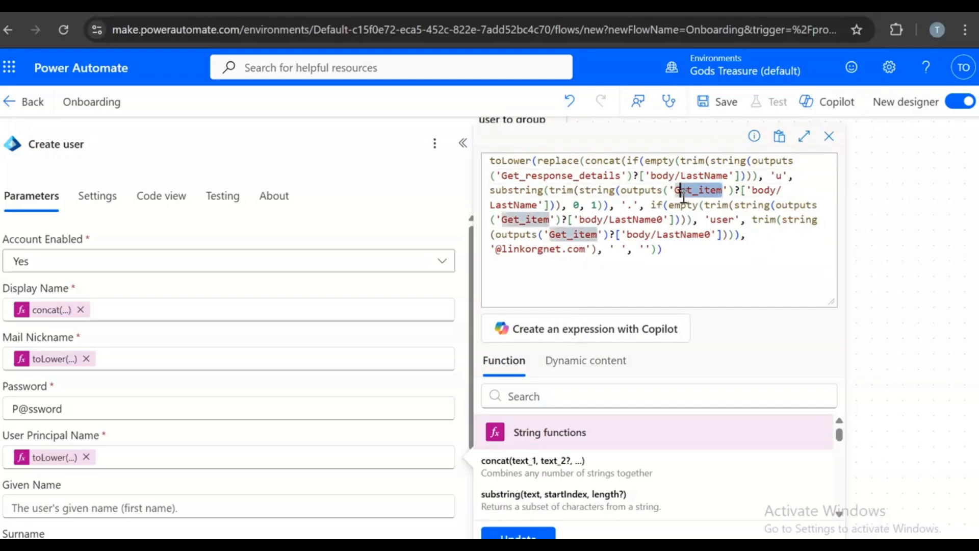
{"action": "key", "text": "BackSpace"}
{"action": "key", "text": "ctrl+v"}
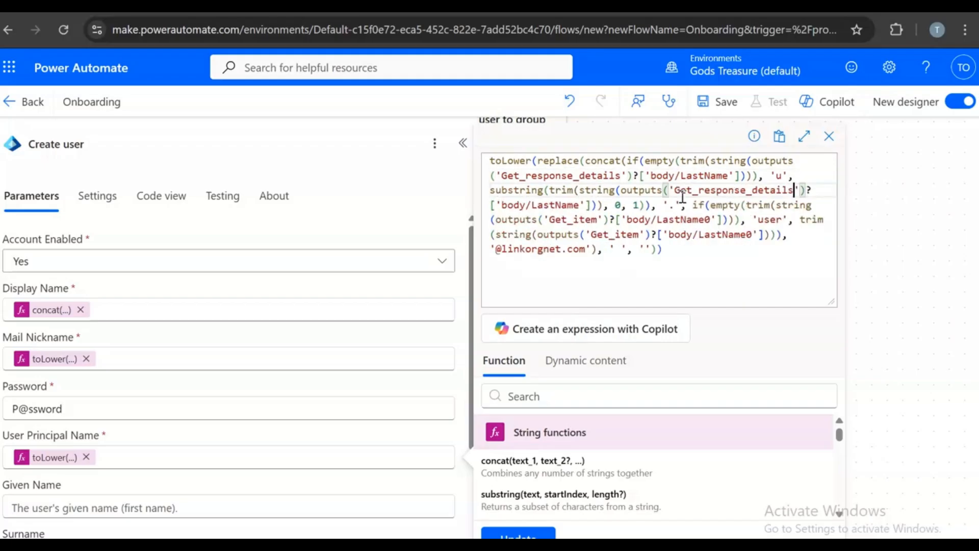
{"action": "left_click_drag", "start_coordinate": [598, 222], "coordinate": [550, 222]}
{"action": "key", "text": "ctrl+v"}
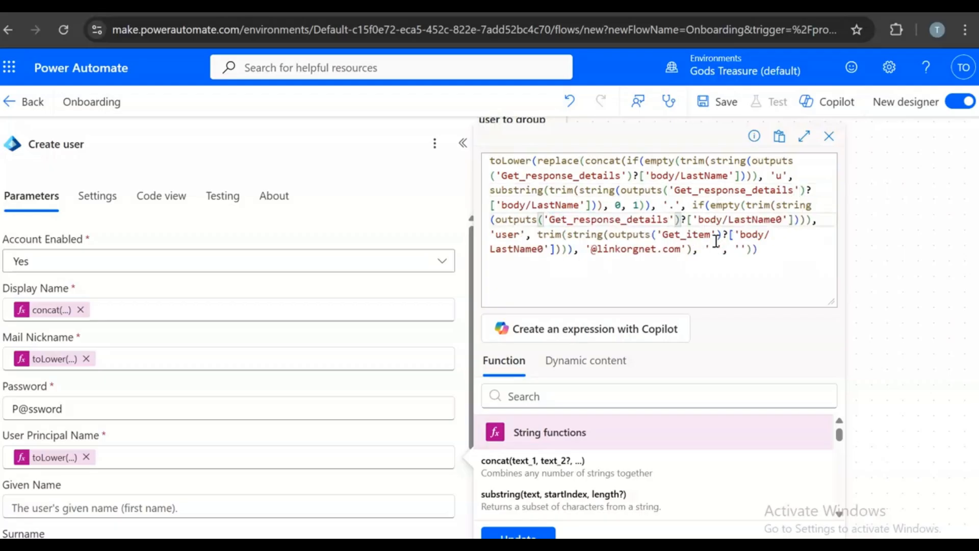
{"action": "left_click_drag", "start_coordinate": [713, 236], "coordinate": [665, 240]}
{"action": "key", "text": "ctrl+v"}
{"action": "left_click", "coordinate": [765, 291]}
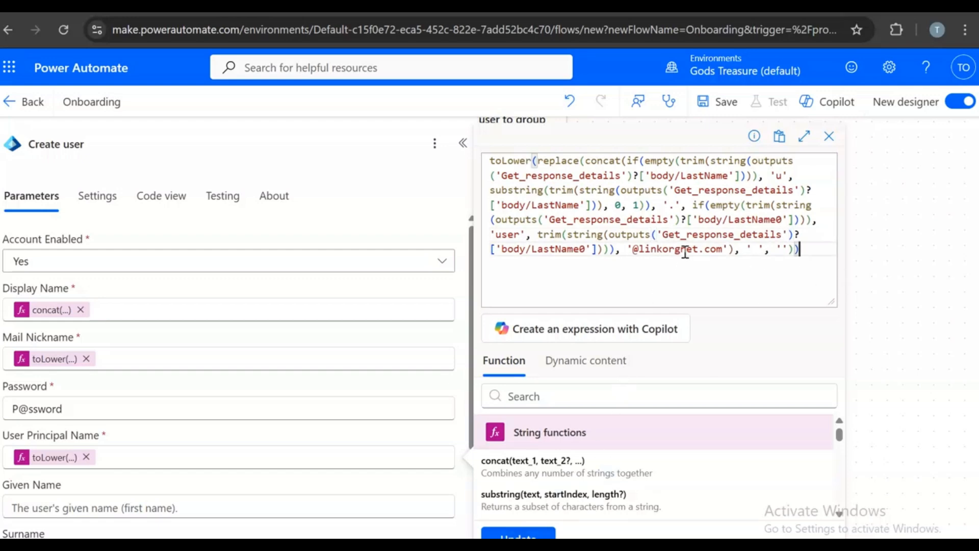
{"action": "left_click_drag", "start_coordinate": [698, 248], "coordinate": [633, 250]}
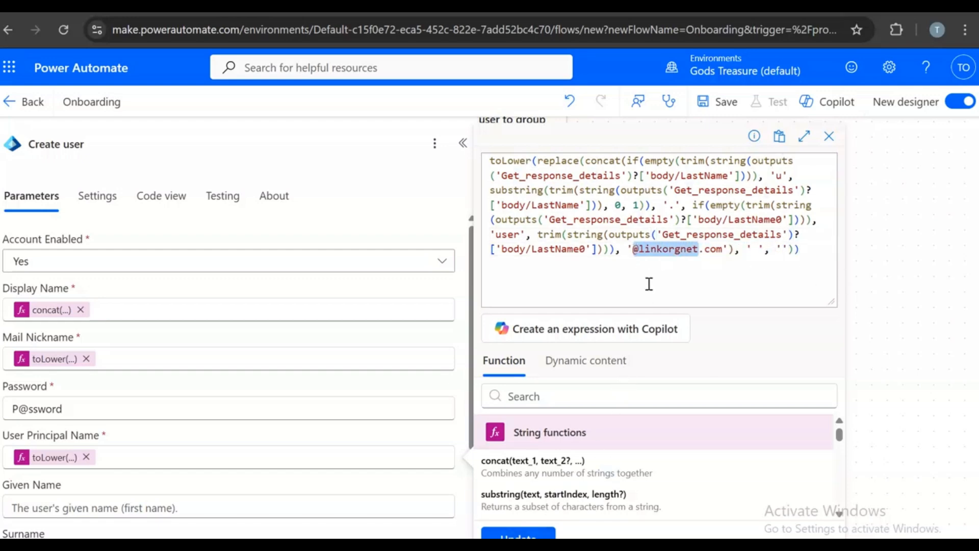
{"action": "key", "text": "BackSpace"}
{"action": "type", "text": "tre"}
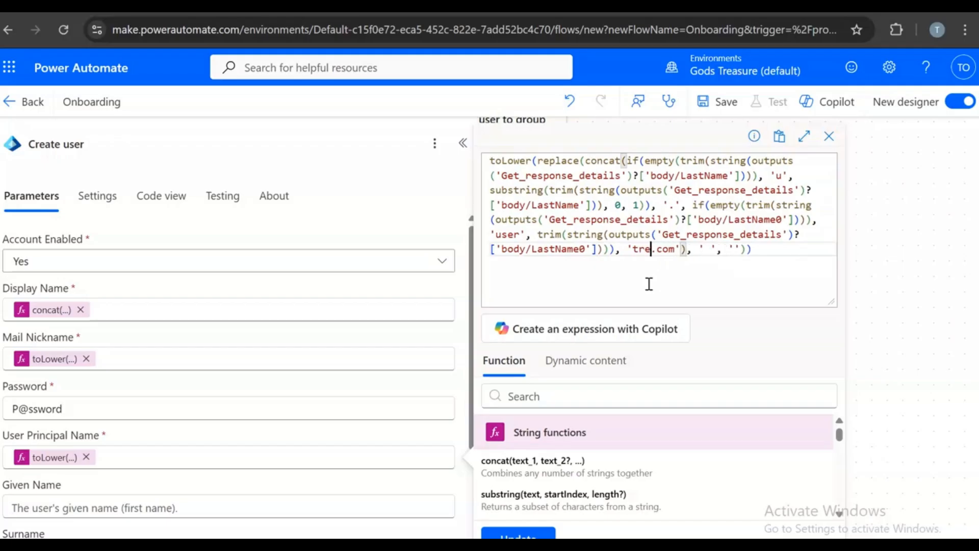
{"action": "type", "text": "asures"}
{"action": "type", "text": ".org"}
{"action": "type", "text": ".ng"}
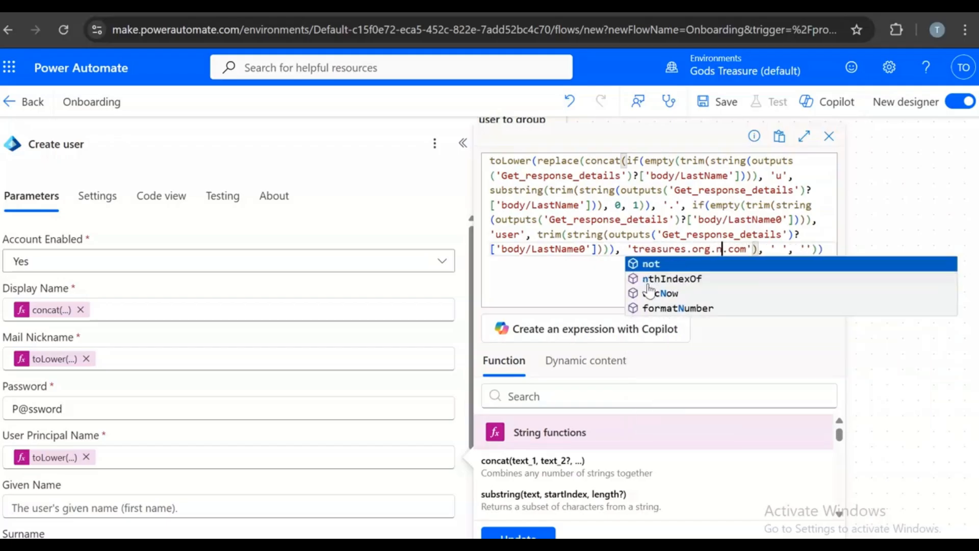
{"action": "key", "text": "Right"}
{"action": "key", "text": "Right"}
{"action": "key", "text": "Right"}
{"action": "key", "text": "BackSpace"}
{"action": "key", "text": "BackSpace"}
{"action": "key", "text": "BackSpace"}
{"action": "key", "text": "BackSpace"}
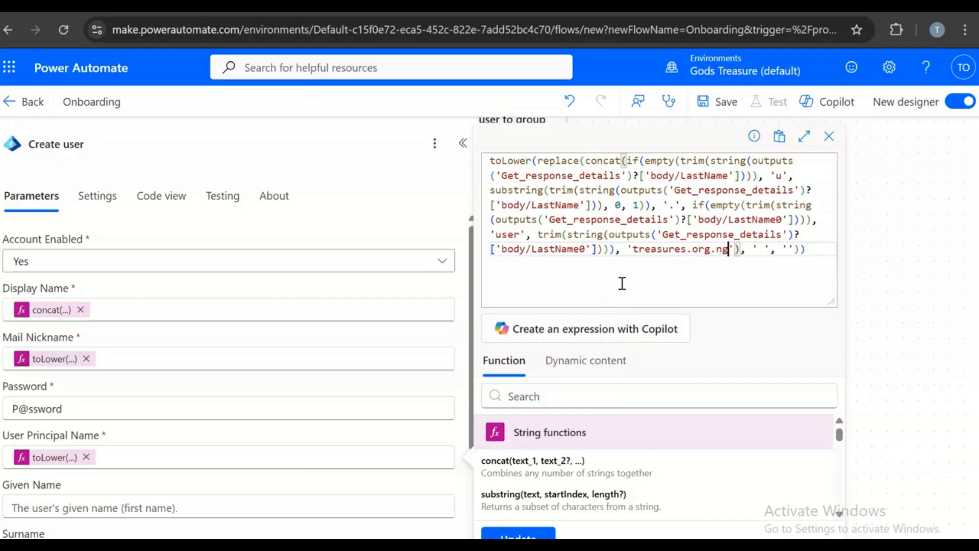
{"action": "left_click", "coordinate": [908, 191]}
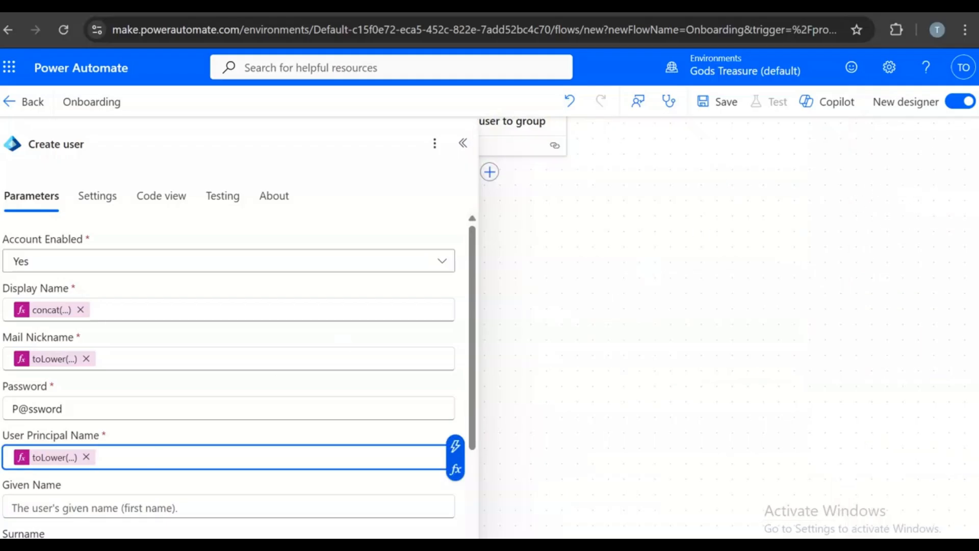
- Review the Mail Nickname expression, close Create user, and save the four-step Onboarding flow successfully
{"action": "left_click", "coordinate": [46, 363]}
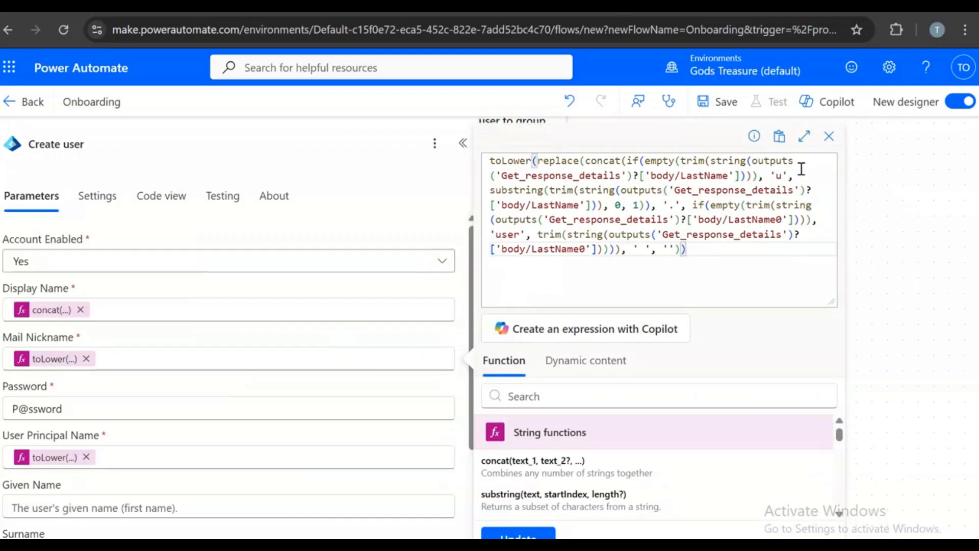
{"action": "left_click", "coordinate": [873, 173]}
{"action": "scroll", "coordinate": [710, 293], "scroll_direction": "up", "scroll_amount": 5}
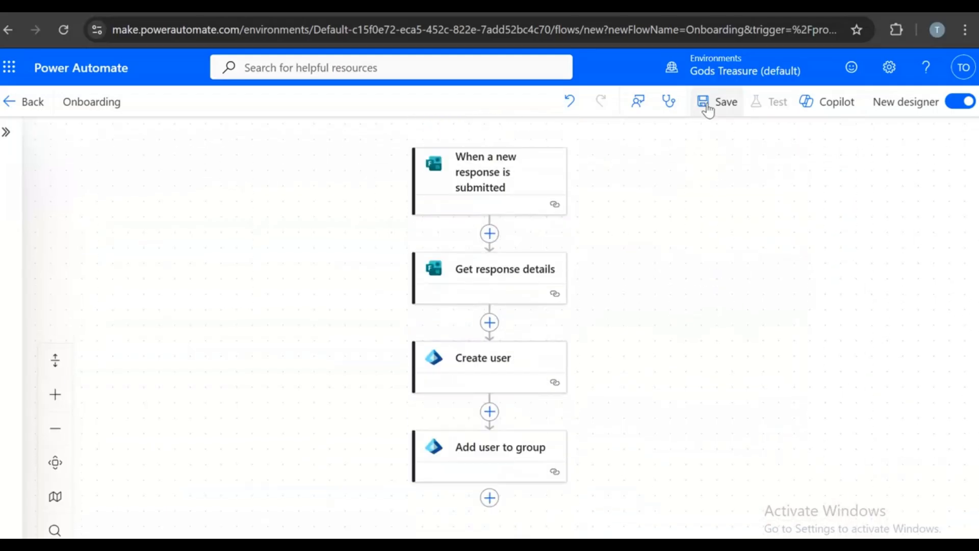
{"action": "left_click", "coordinate": [719, 102]}
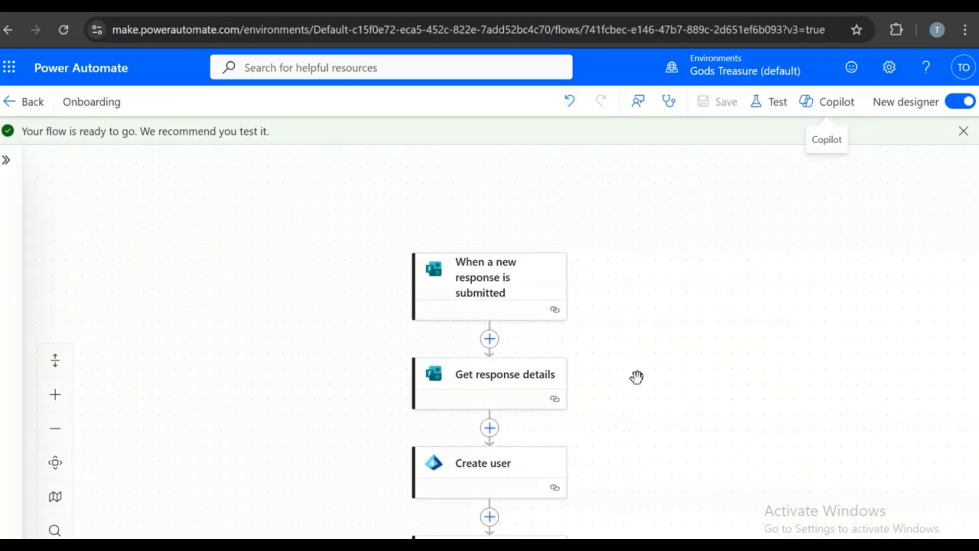
{"action": "scroll", "coordinate": [605, 383], "scroll_direction": "up", "scroll_amount": 1}
{"action": "scroll", "coordinate": [641, 179], "scroll_direction": "down", "scroll_amount": 4}
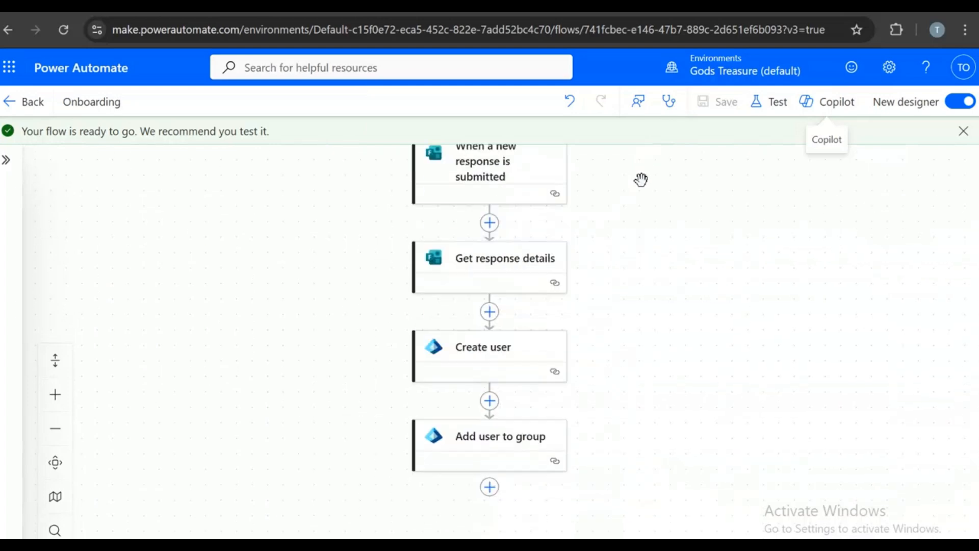
- Review the Google Docs guide's Create user and UPN expressions, ending back at the top
{"action": "left_click", "coordinate": [561, 6]}
{"action": "scroll", "coordinate": [505, 455], "scroll_direction": "down", "scroll_amount": 17}
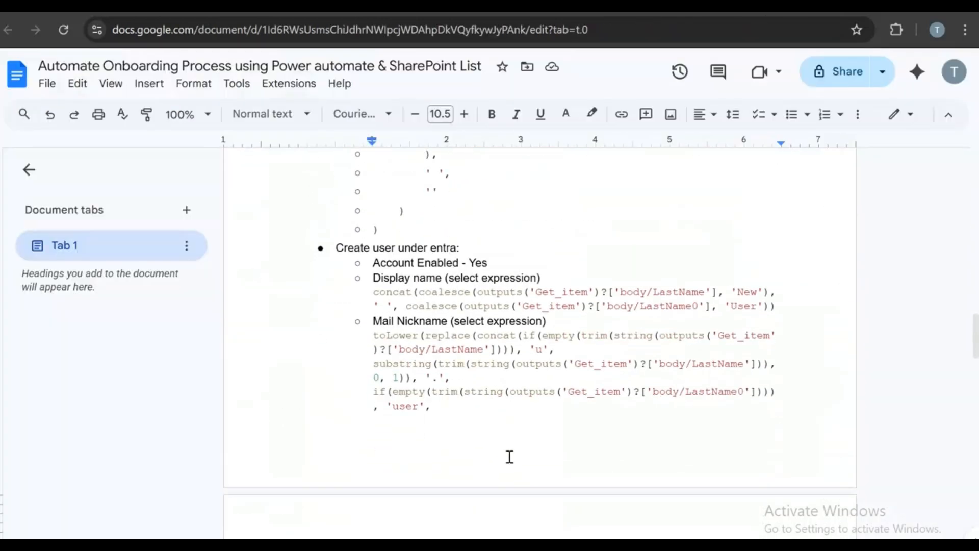
{"action": "scroll", "coordinate": [509, 457], "scroll_direction": "down", "scroll_amount": 10}
{"action": "scroll", "coordinate": [546, 505], "scroll_direction": "up", "scroll_amount": 15}
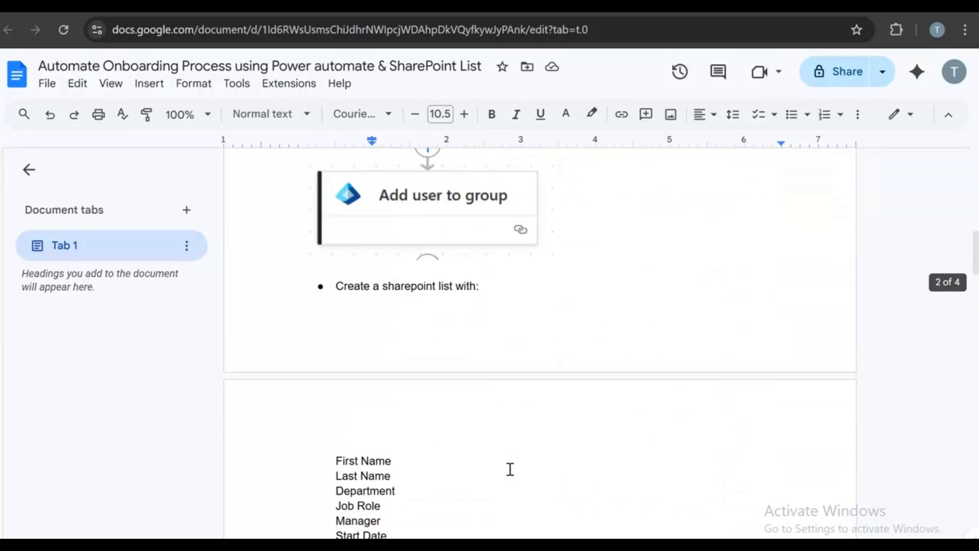
{"action": "scroll", "coordinate": [509, 468], "scroll_direction": "up", "scroll_amount": 15}
{"action": "scroll", "coordinate": [527, 476], "scroll_direction": "down", "scroll_amount": 10}
{"action": "scroll", "coordinate": [537, 475], "scroll_direction": "down", "scroll_amount": 10}
{"action": "scroll", "coordinate": [515, 301], "scroll_direction": "up", "scroll_amount": 3}
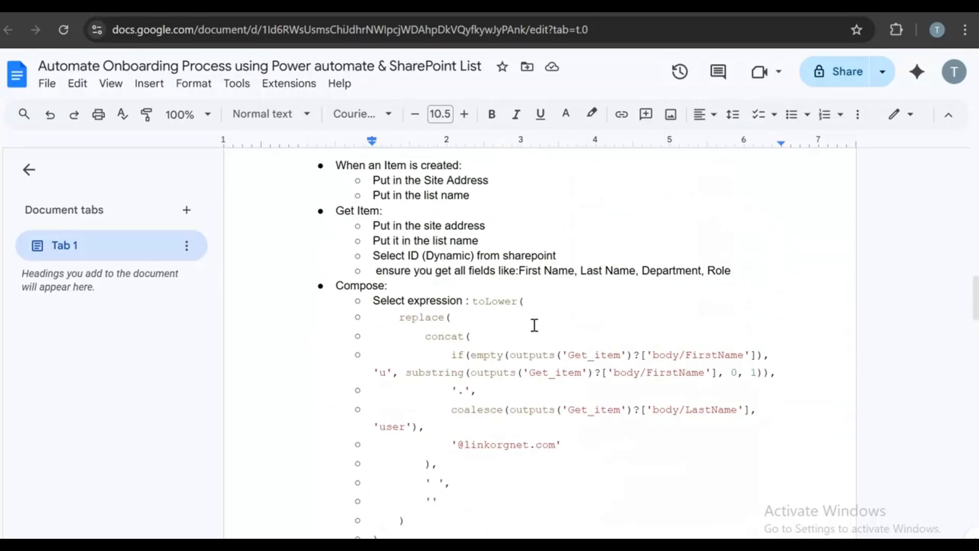
{"action": "scroll", "coordinate": [533, 329], "scroll_direction": "down", "scroll_amount": 11}
{"action": "scroll", "coordinate": [472, 332], "scroll_direction": "up", "scroll_amount": 9}
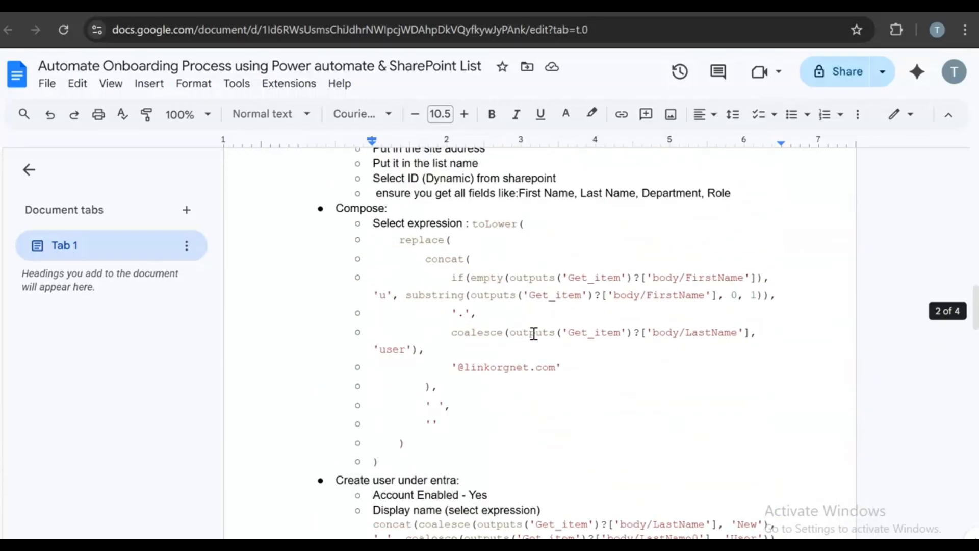
{"action": "scroll", "coordinate": [557, 391], "scroll_direction": "down", "scroll_amount": 2}
{"action": "scroll", "coordinate": [561, 393], "scroll_direction": "up", "scroll_amount": 10}
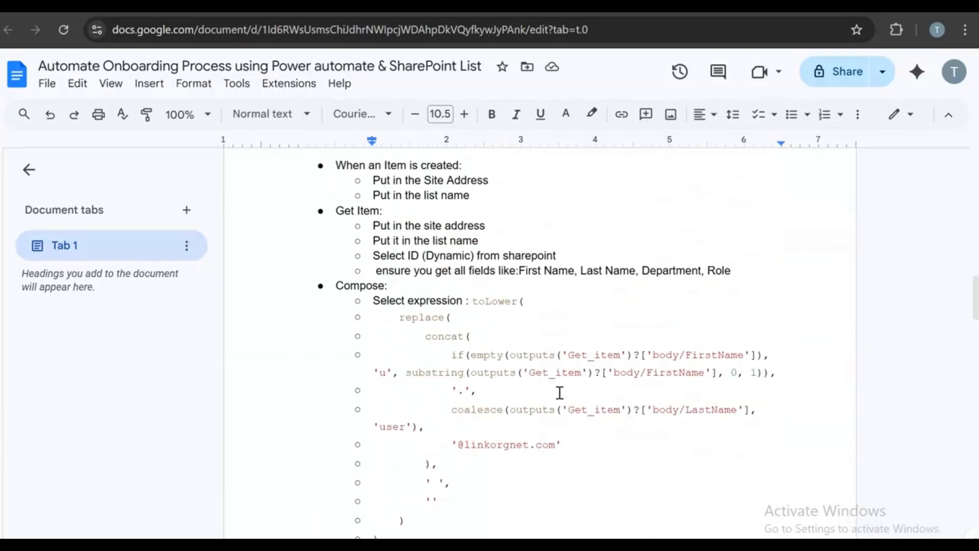
{"action": "scroll", "coordinate": [564, 397], "scroll_direction": "up", "scroll_amount": 6}
{"action": "scroll", "coordinate": [566, 397], "scroll_direction": "down", "scroll_amount": 20}
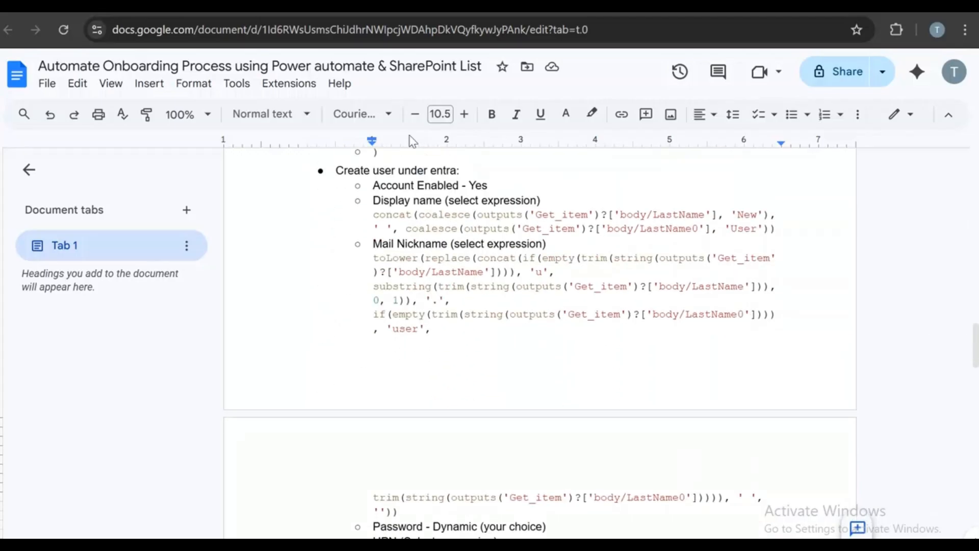
{"action": "scroll", "coordinate": [642, 402], "scroll_direction": "down", "scroll_amount": 9}
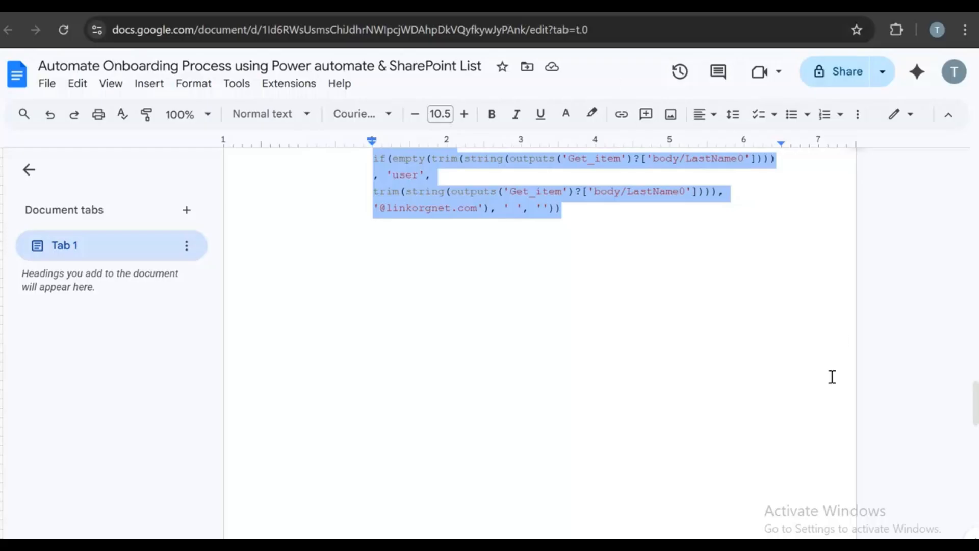
{"action": "scroll", "coordinate": [581, 376], "scroll_direction": "up", "scroll_amount": 15}
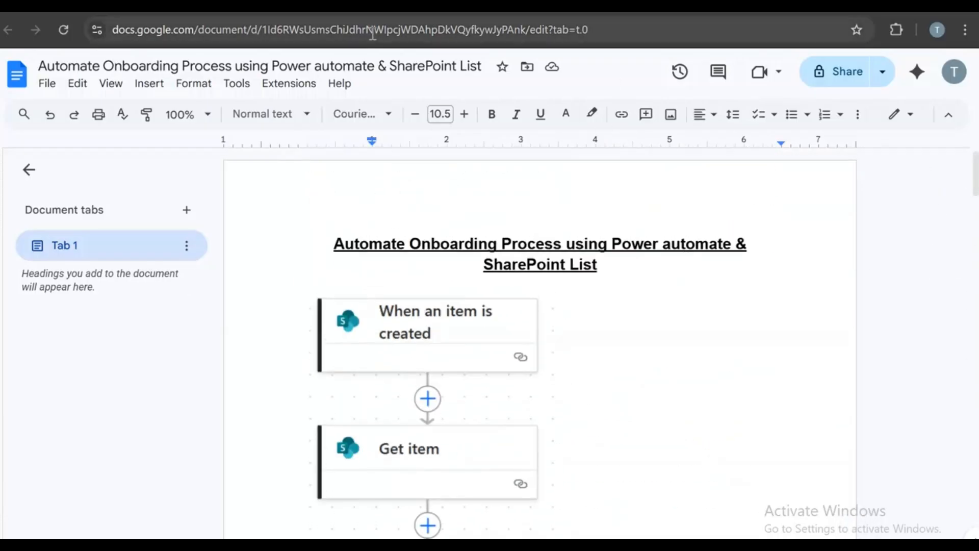
- Start a manual test of the Onboarding flow from the Test Flow panel
{"action": "left_click", "coordinate": [375, 6]}
{"action": "scroll", "coordinate": [864, 512], "scroll_direction": "up", "scroll_amount": 3}
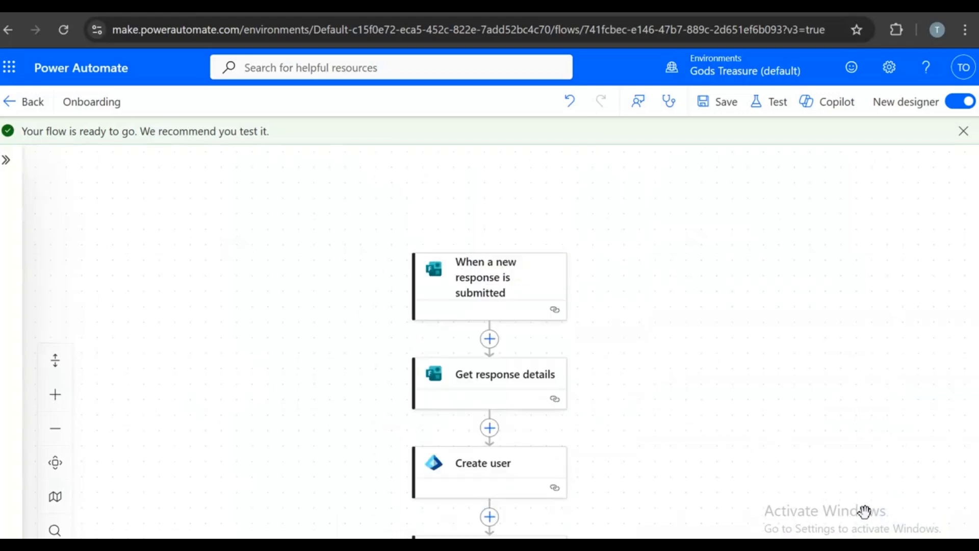
{"action": "scroll", "coordinate": [865, 511], "scroll_direction": "down", "scroll_amount": 3}
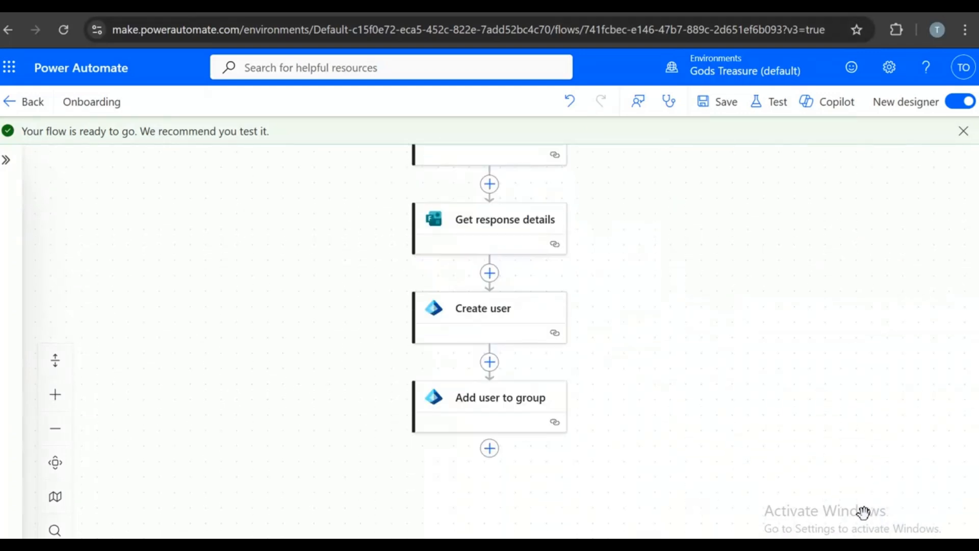
{"action": "scroll", "coordinate": [863, 512], "scroll_direction": "up", "scroll_amount": 2}
{"action": "left_click", "coordinate": [760, 105]}
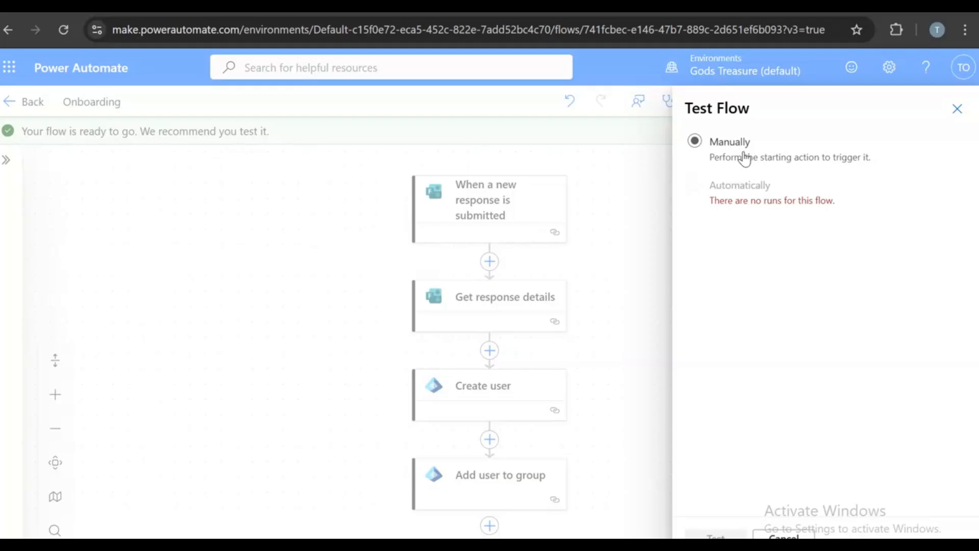
{"action": "left_click", "coordinate": [694, 141]}
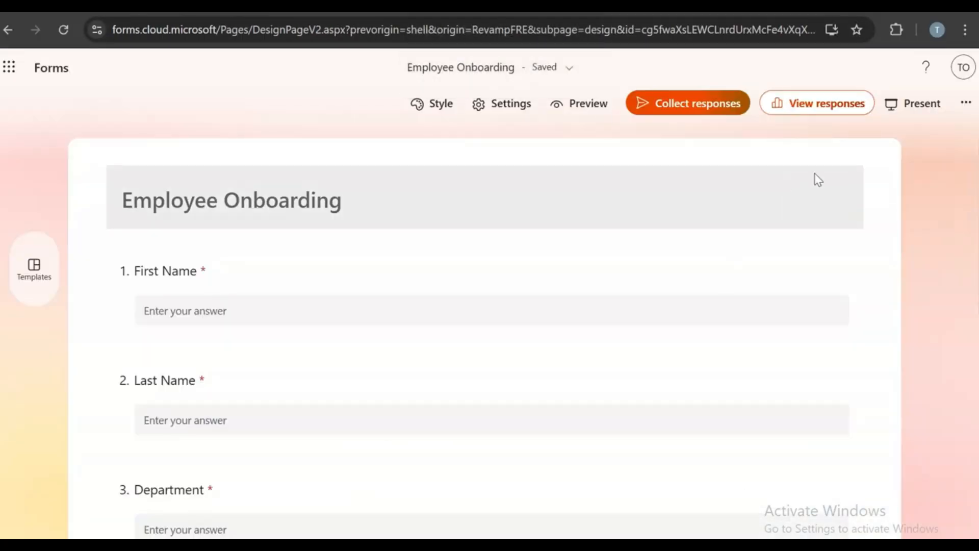
- Look over the Employee Onboarding form, its clipboard history and settings, then open the app list
{"action": "scroll", "coordinate": [718, 260], "scroll_direction": "down", "scroll_amount": 5}
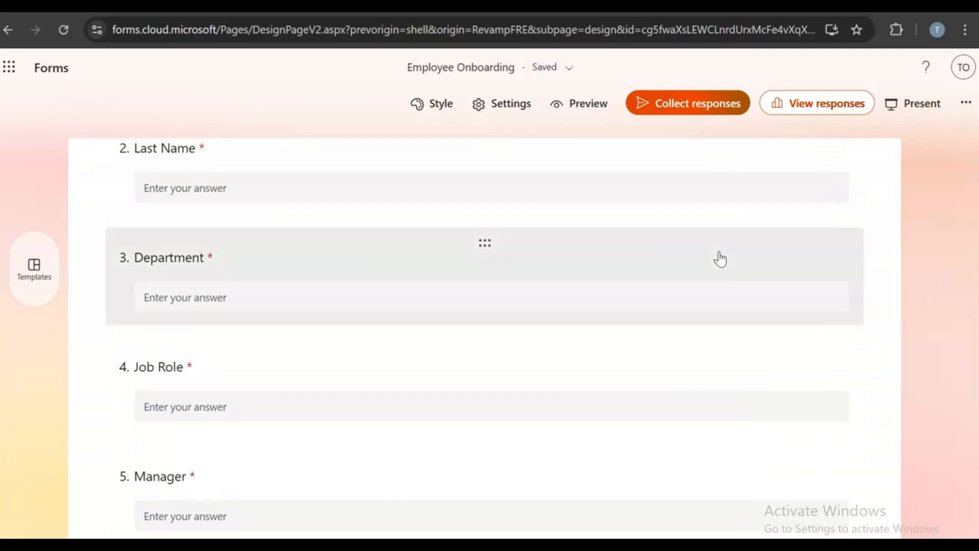
{"action": "scroll", "coordinate": [721, 252], "scroll_direction": "down", "scroll_amount": 3}
{"action": "key", "text": "super+v"}
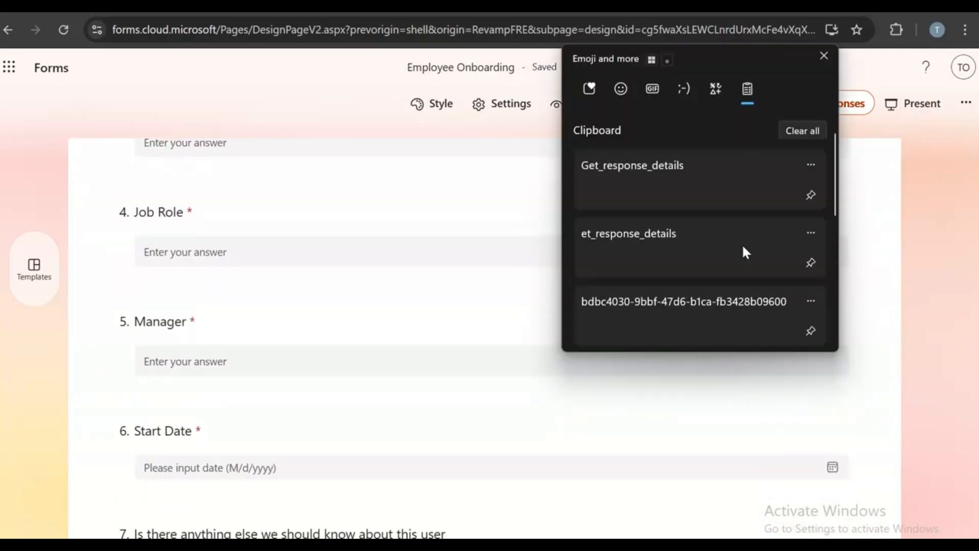
{"action": "scroll", "coordinate": [735, 236], "scroll_direction": "down", "scroll_amount": 5}
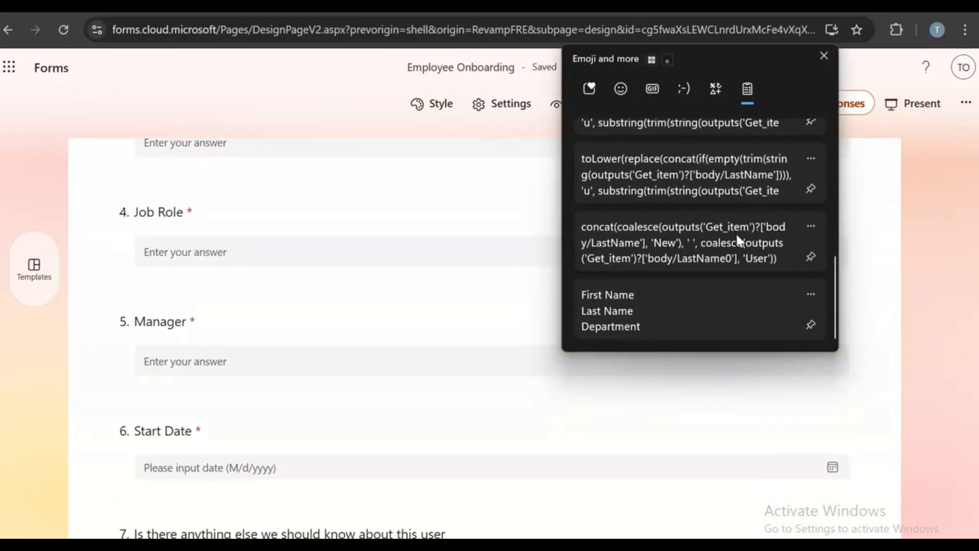
{"action": "left_click", "coordinate": [890, 223]}
{"action": "scroll", "coordinate": [841, 255], "scroll_direction": "up", "scroll_amount": 8}
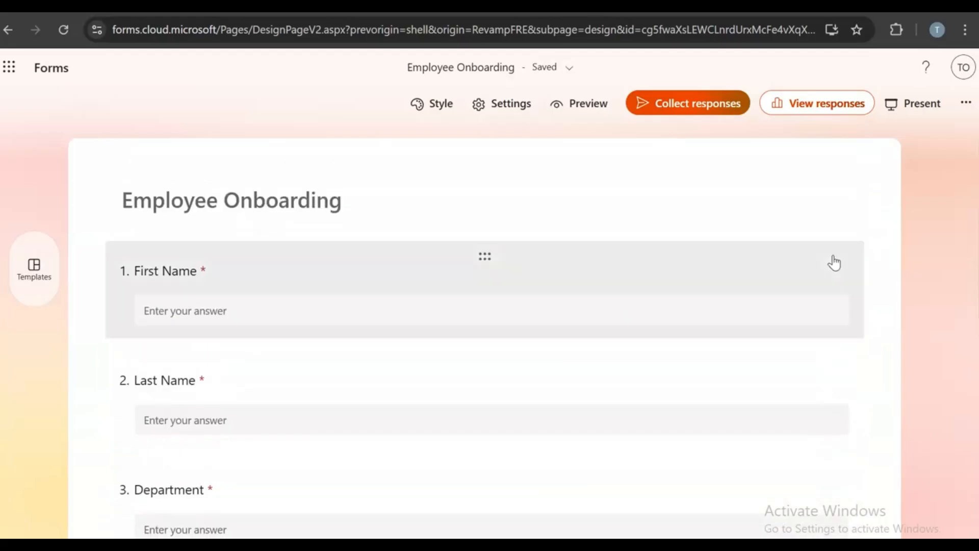
{"action": "left_click", "coordinate": [512, 118]}
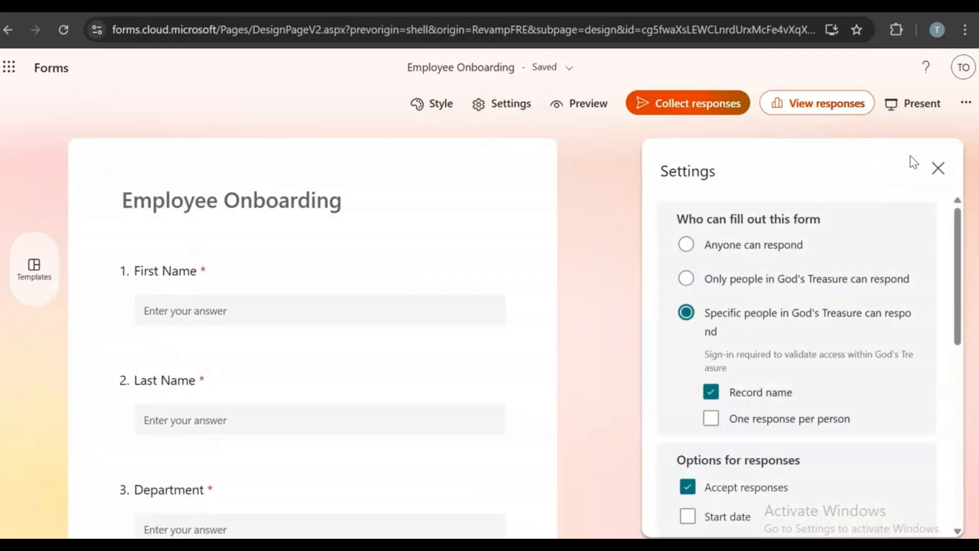
{"action": "left_click", "coordinate": [938, 169]}
{"action": "scroll", "coordinate": [673, 357], "scroll_direction": "down", "scroll_amount": 10}
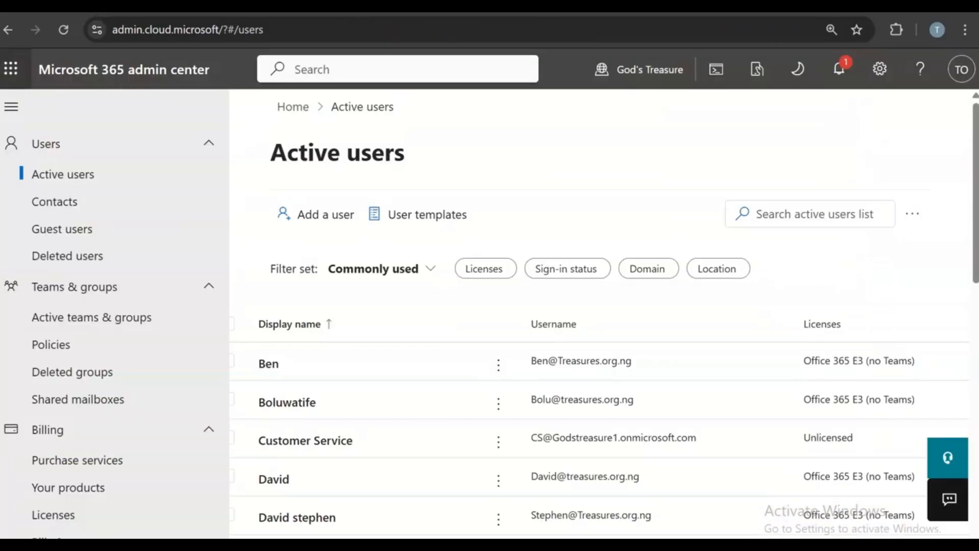
{"action": "left_click", "coordinate": [11, 67]}
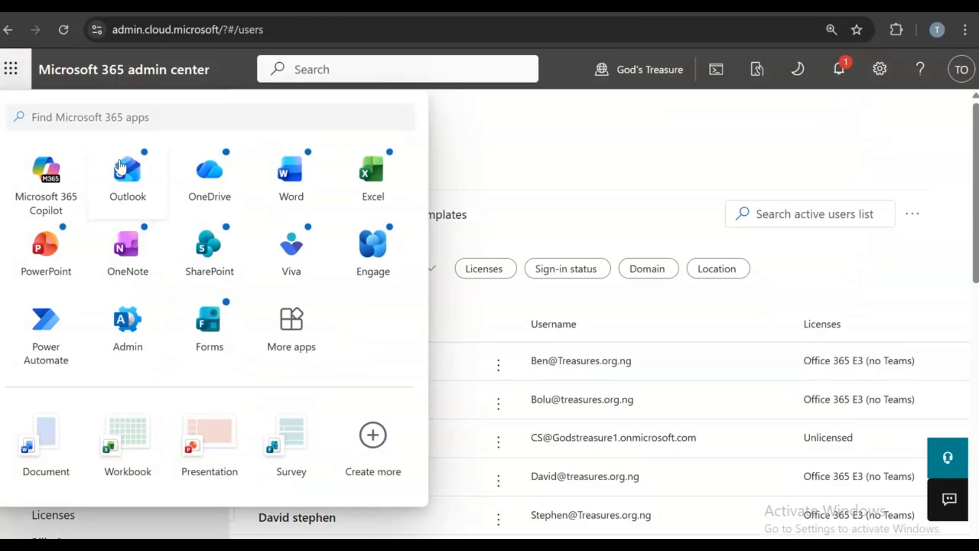
- Open the Employee Onboarding invitation in Outlook and follow its Start now link to the form
{"action": "left_click", "coordinate": [127, 176]}
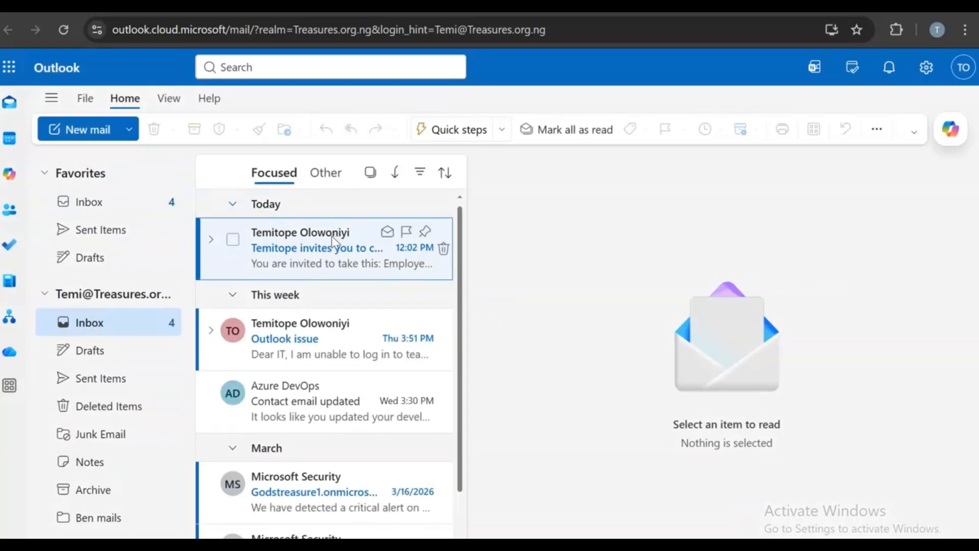
{"action": "left_click", "coordinate": [333, 240]}
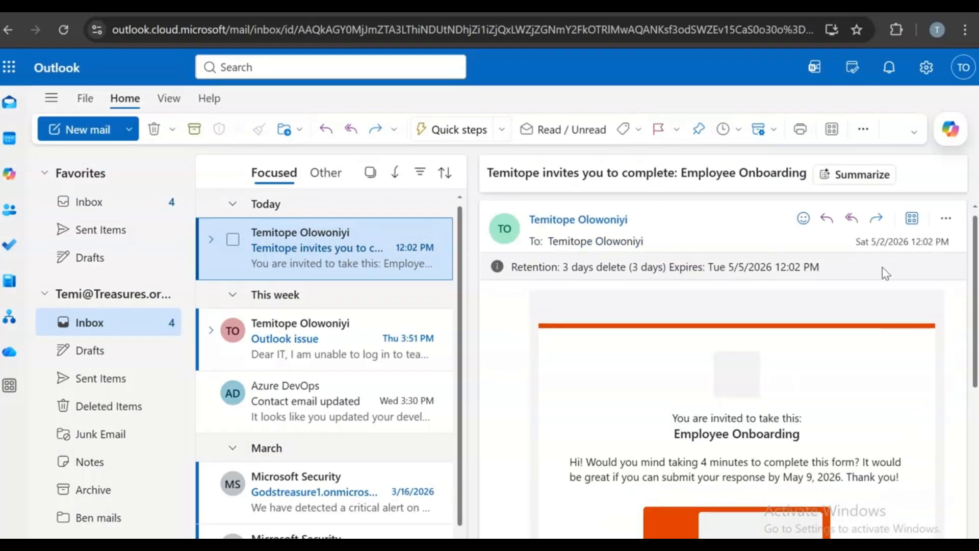
{"action": "scroll", "coordinate": [831, 357], "scroll_direction": "down", "scroll_amount": 5}
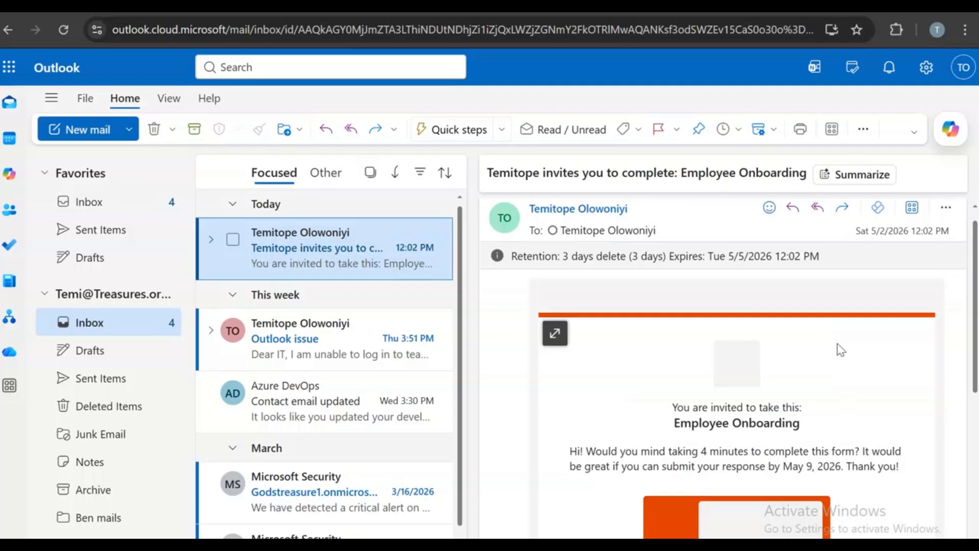
{"action": "scroll", "coordinate": [837, 347], "scroll_direction": "down", "scroll_amount": 5}
{"action": "left_click", "coordinate": [674, 364]}
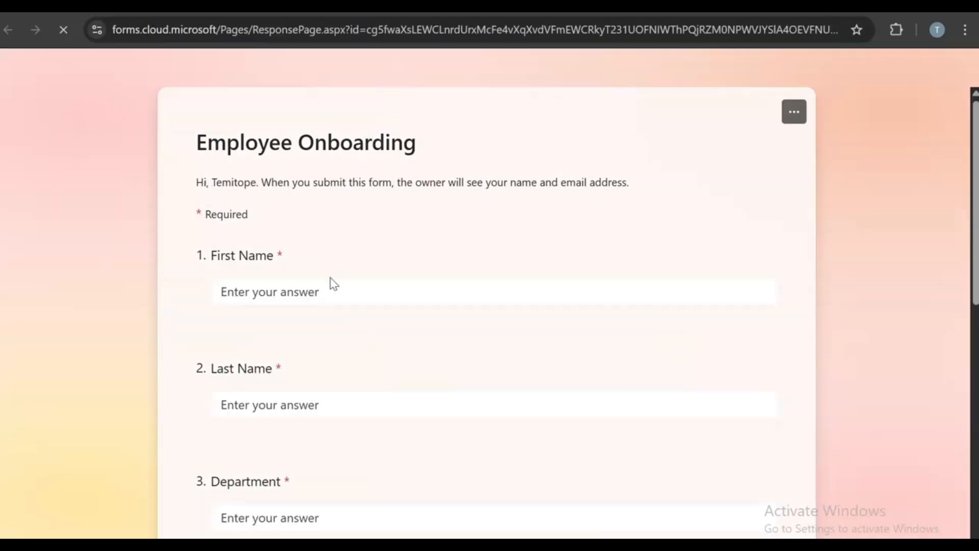
- Enter the new hire's first and last name, Department Finance, Job Role Accountant, and the manager's name
{"action": "left_click", "coordinate": [332, 289]}
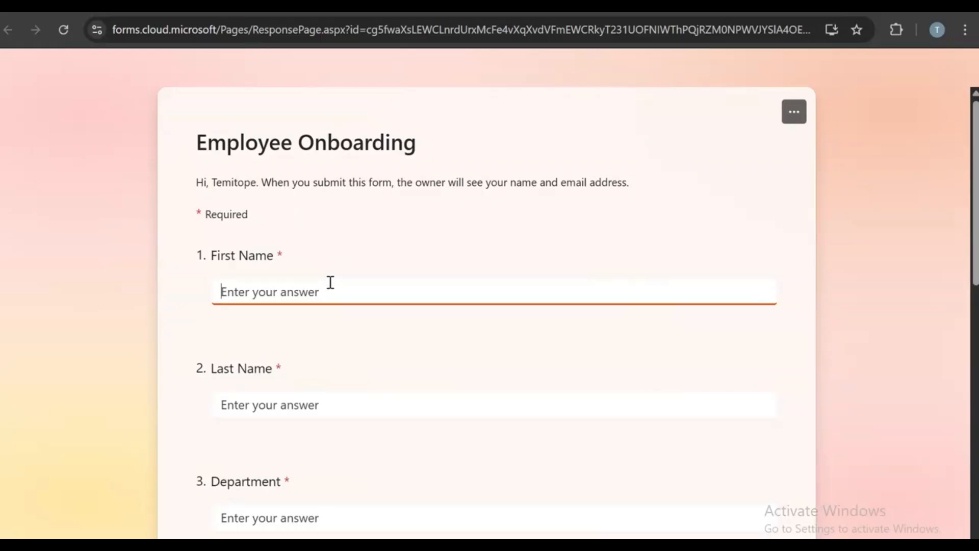
{"action": "type", "text": "Jack"}
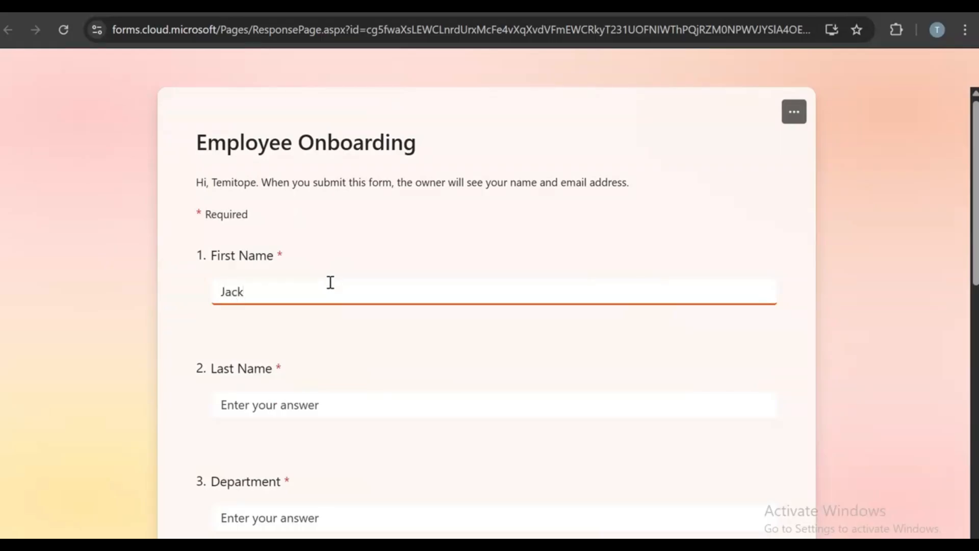
{"action": "left_click", "coordinate": [251, 403]}
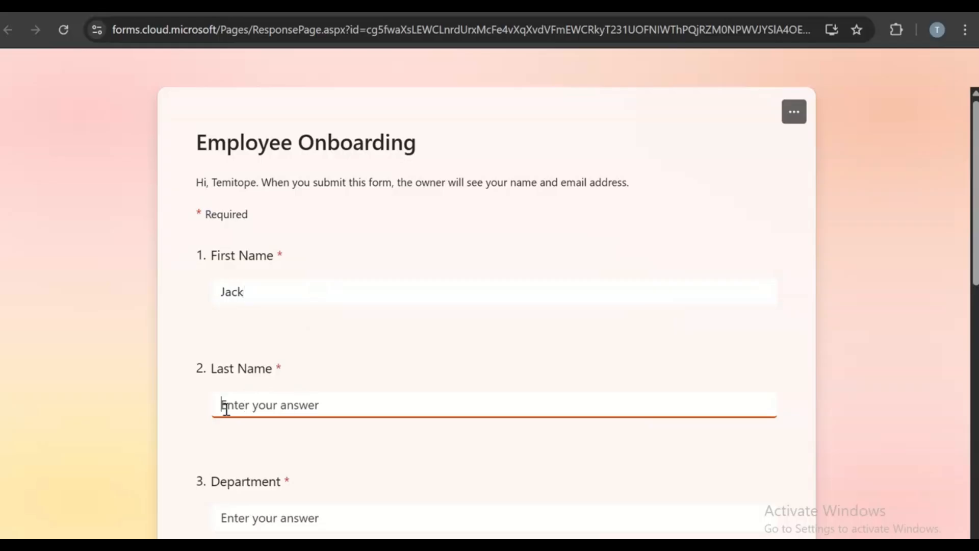
{"action": "type", "text": "G"}
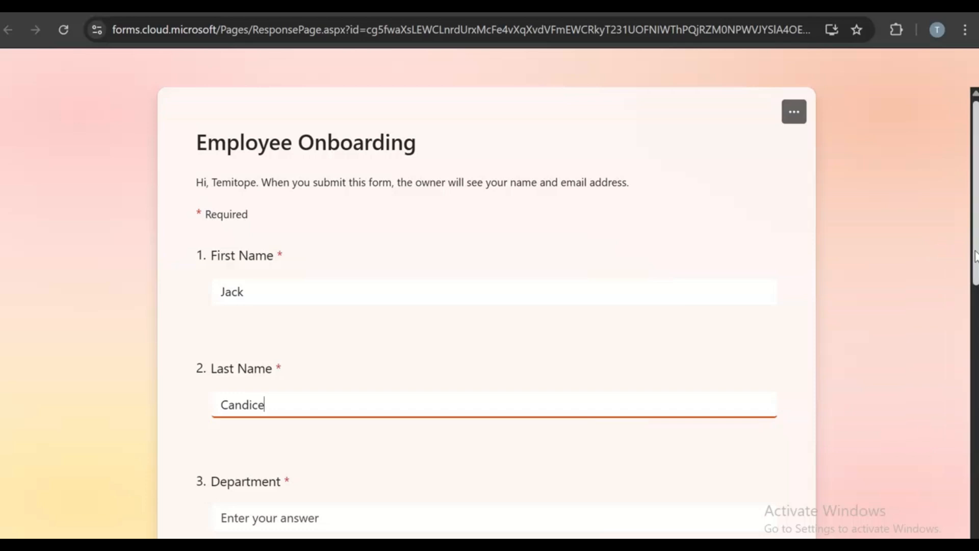
{"action": "scroll", "coordinate": [944, 271], "scroll_direction": "down", "scroll_amount": 5}
{"action": "left_click", "coordinate": [306, 246]}
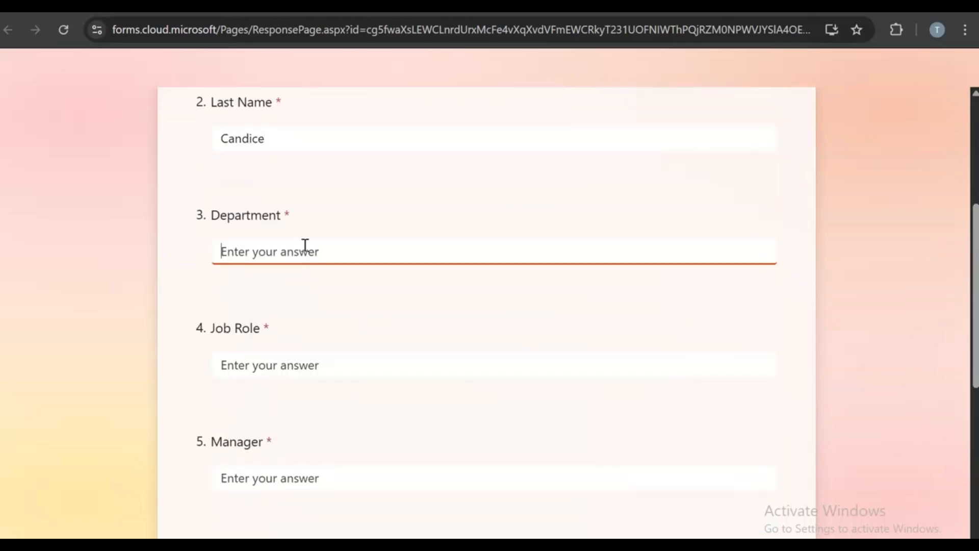
{"action": "type", "text": "Finance"}
{"action": "left_click", "coordinate": [255, 366]}
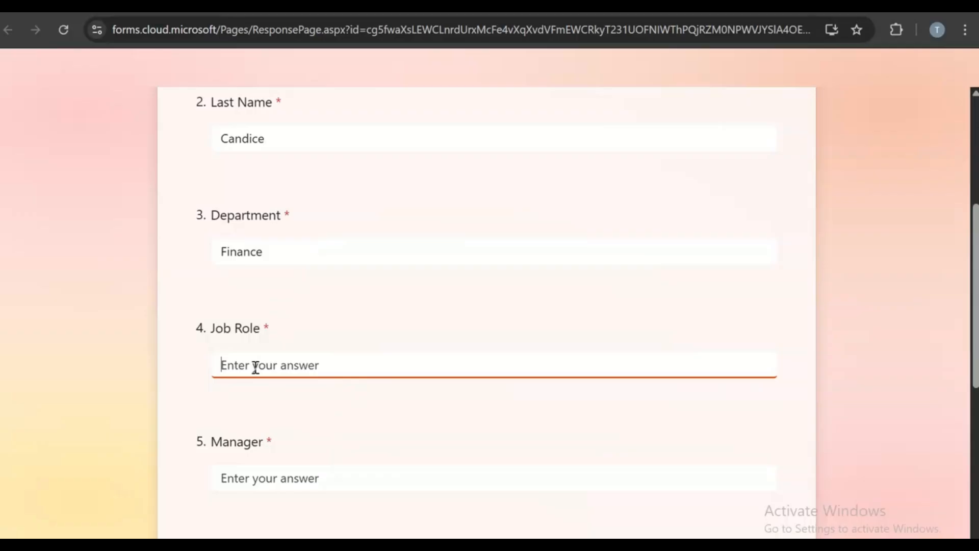
{"action": "type", "text": "Accountant"}
{"action": "left_click", "coordinate": [249, 470]}
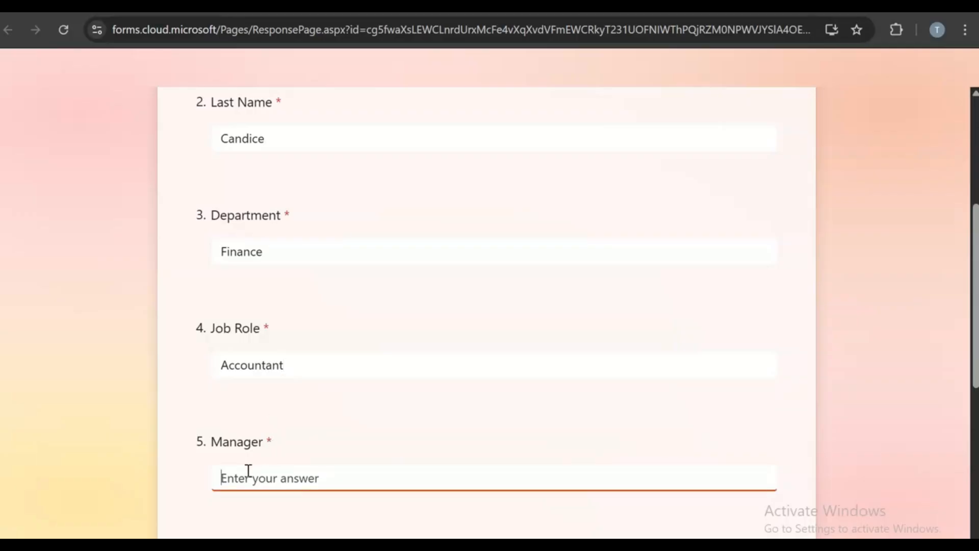
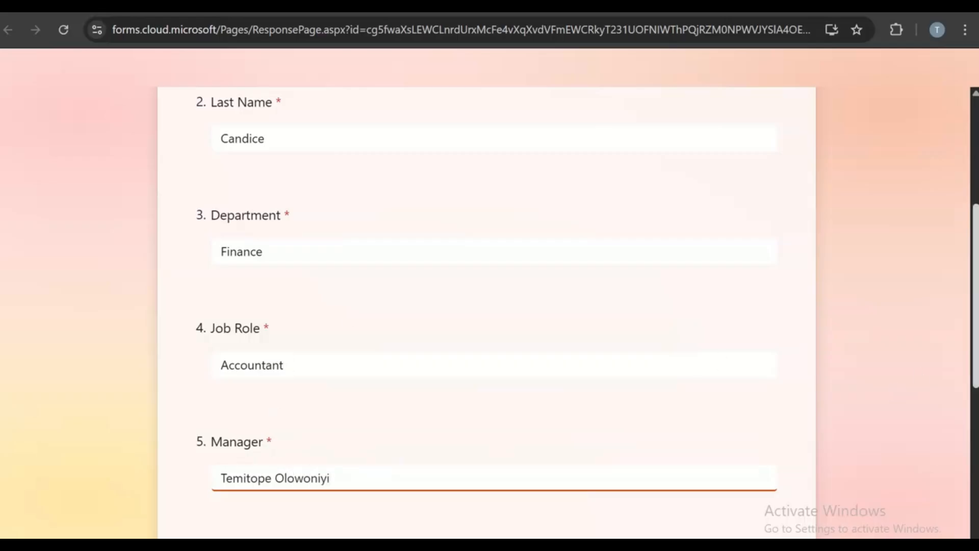
- Set the start date to 4 May 2026, answer the last question 'nil', and submit
{"action": "scroll", "coordinate": [958, 389], "scroll_direction": "down", "scroll_amount": 4}
{"action": "left_click", "coordinate": [337, 371]}
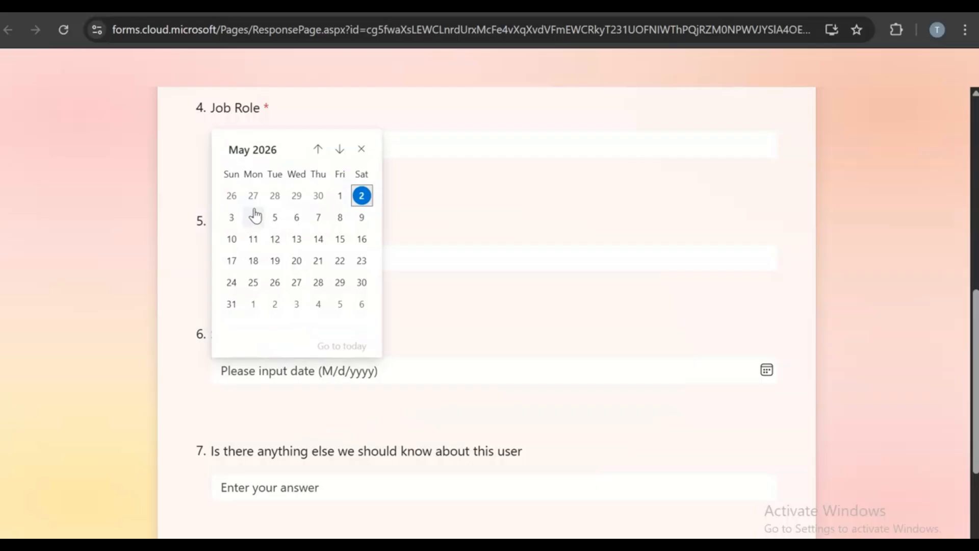
{"action": "left_click", "coordinate": [249, 225]}
{"action": "scroll", "coordinate": [411, 510], "scroll_direction": "down", "scroll_amount": 3}
{"action": "left_click", "coordinate": [351, 329]}
{"action": "type", "text": "nil"}
{"action": "left_click", "coordinate": [249, 410]}
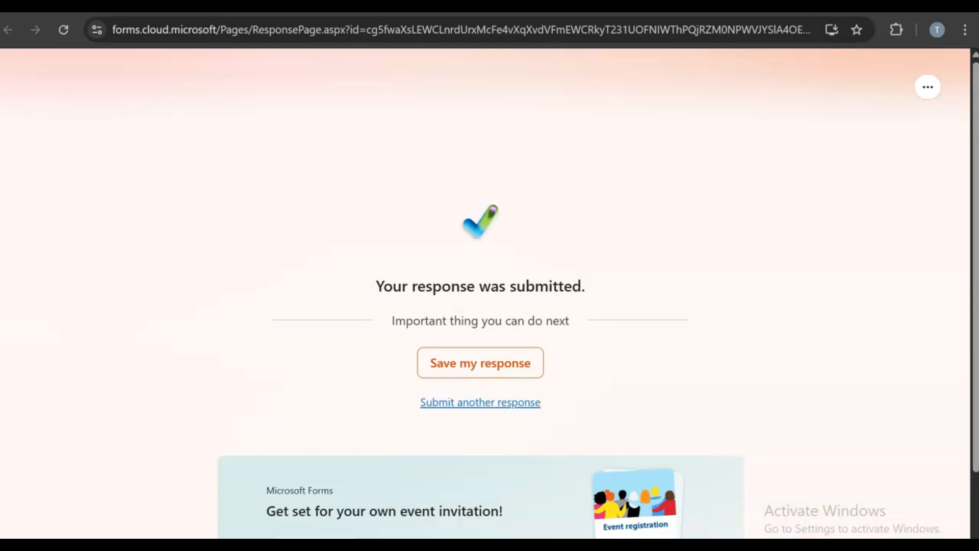
{"action": "left_click", "coordinate": [482, 10]}
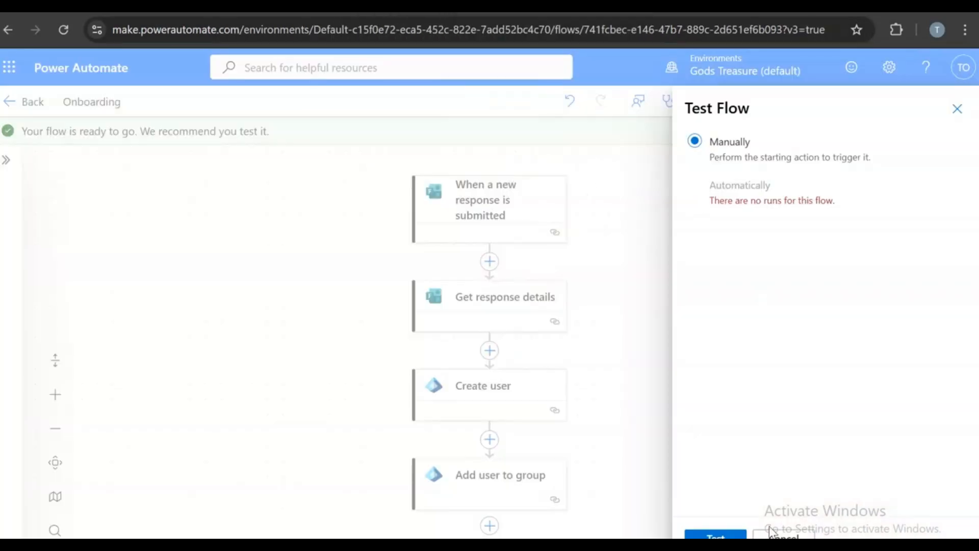
- Run the manual test and view the results, where Create user fails with BadRequest
{"action": "left_click", "coordinate": [728, 535]}
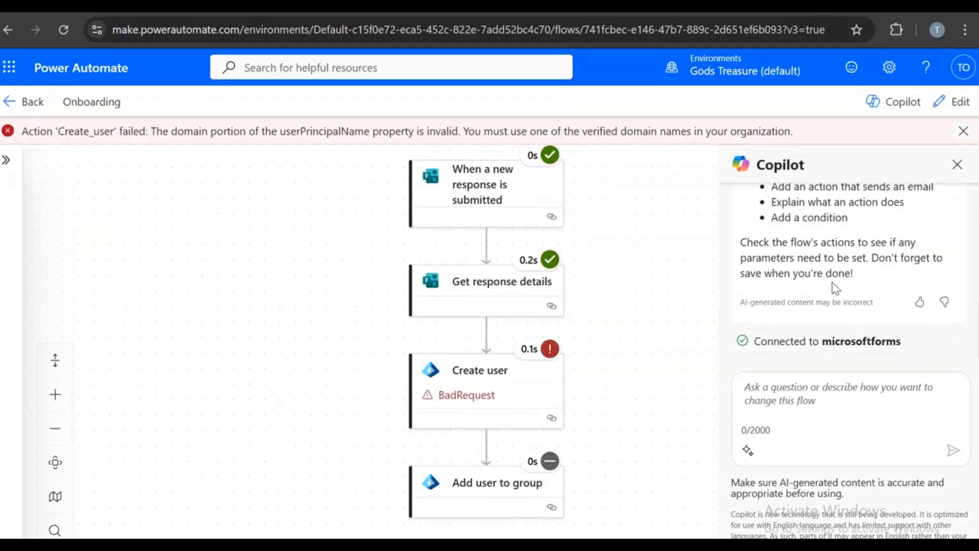
{"action": "left_click", "coordinate": [955, 165]}
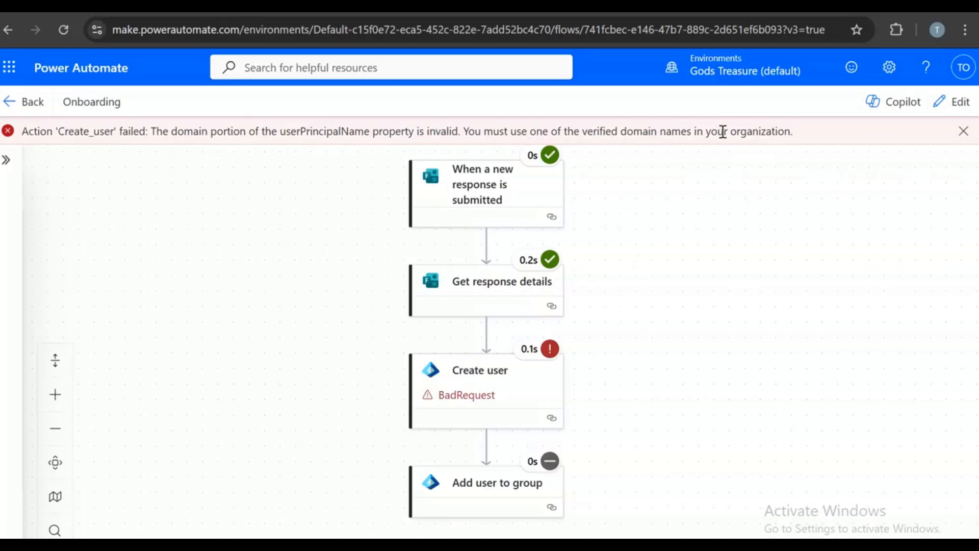
- Inspect the failed Create user step's raw outputs and raw inputs
{"action": "left_click", "coordinate": [487, 390]}
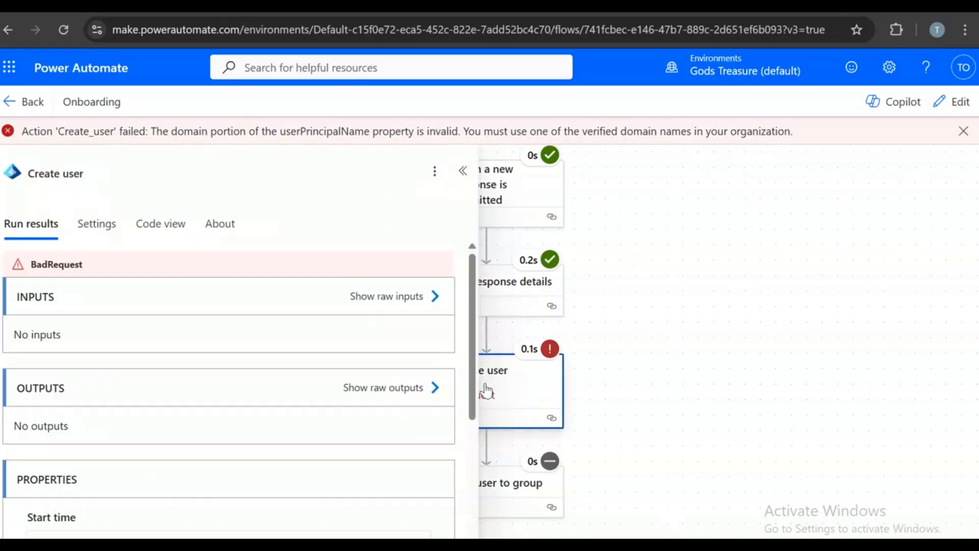
{"action": "scroll", "coordinate": [242, 338], "scroll_direction": "down", "scroll_amount": 3}
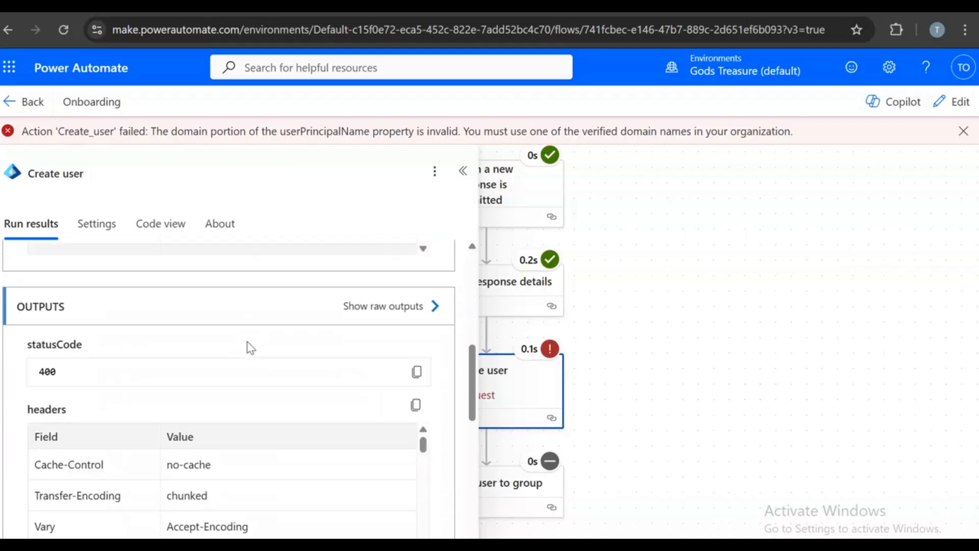
{"action": "scroll", "coordinate": [249, 346], "scroll_direction": "down", "scroll_amount": 5}
{"action": "scroll", "coordinate": [250, 346], "scroll_direction": "up", "scroll_amount": 5}
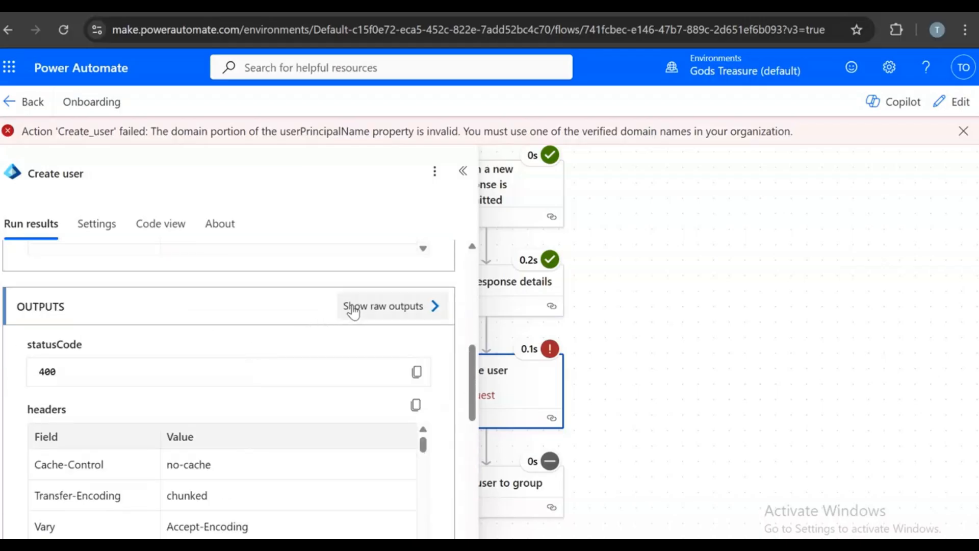
{"action": "left_click", "coordinate": [362, 307]}
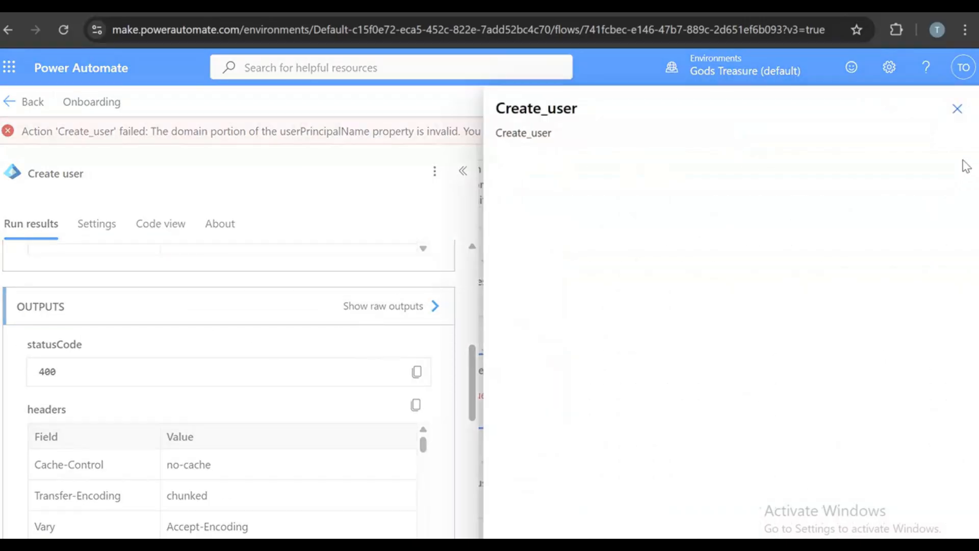
{"action": "left_click", "coordinate": [957, 109]}
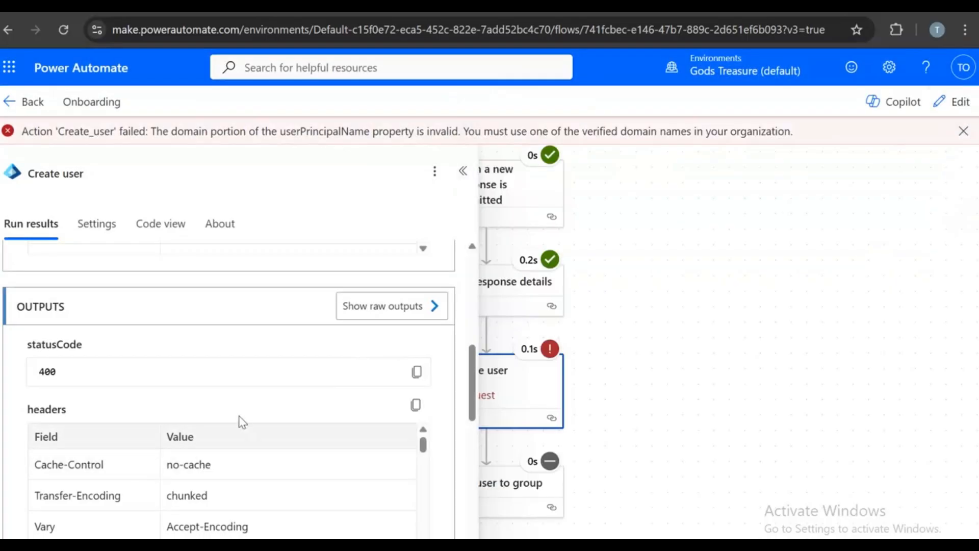
{"action": "scroll", "coordinate": [273, 398], "scroll_direction": "up", "scroll_amount": 10}
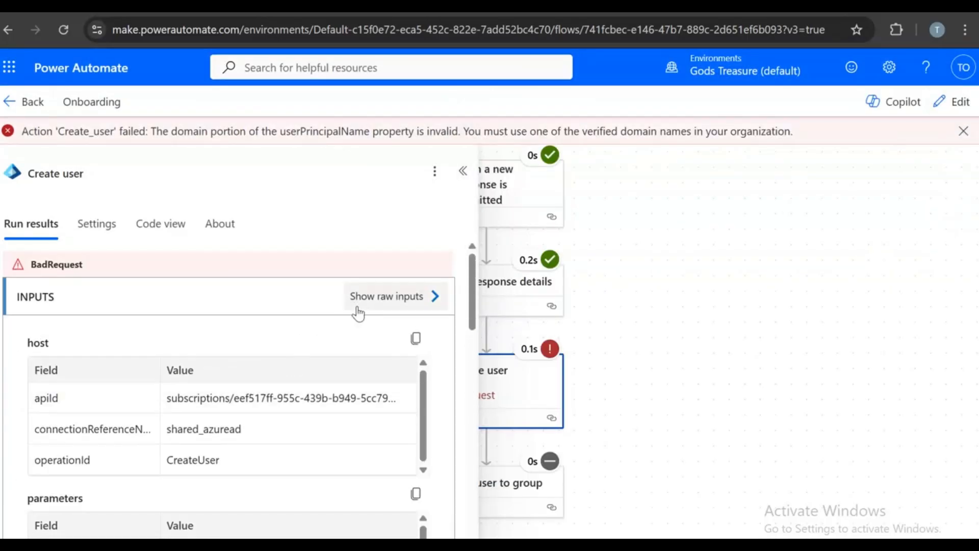
{"action": "left_click", "coordinate": [366, 301]}
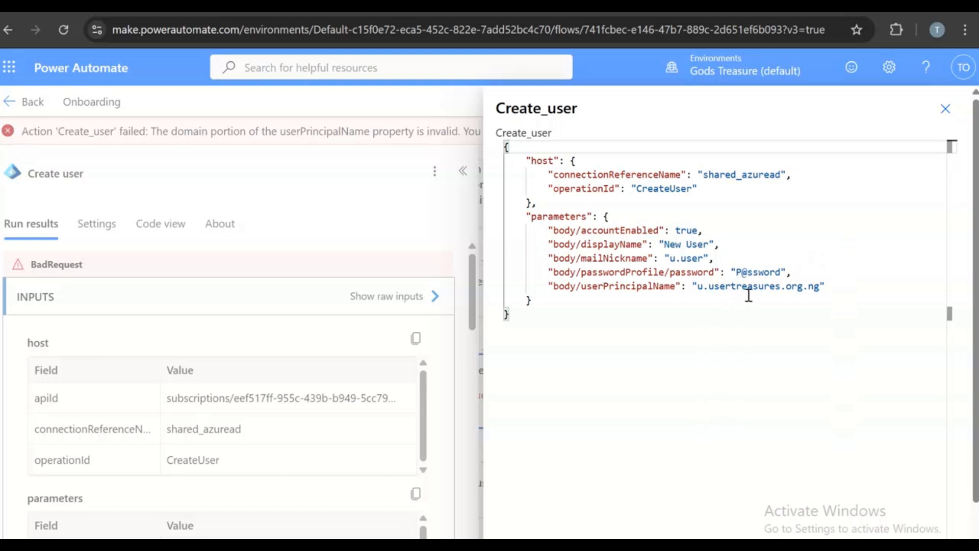
{"action": "left_click", "coordinate": [945, 110]}
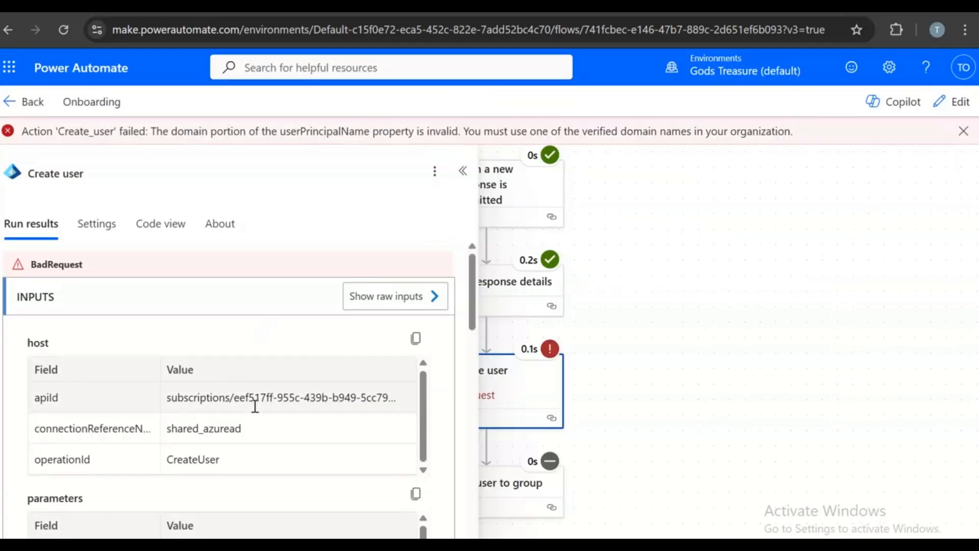
- Reread the InvalidValue error in the raw outputs, then show Create user's code view
{"action": "scroll", "coordinate": [441, 416], "scroll_direction": "down", "scroll_amount": 3}
{"action": "scroll", "coordinate": [444, 417], "scroll_direction": "down", "scroll_amount": 5}
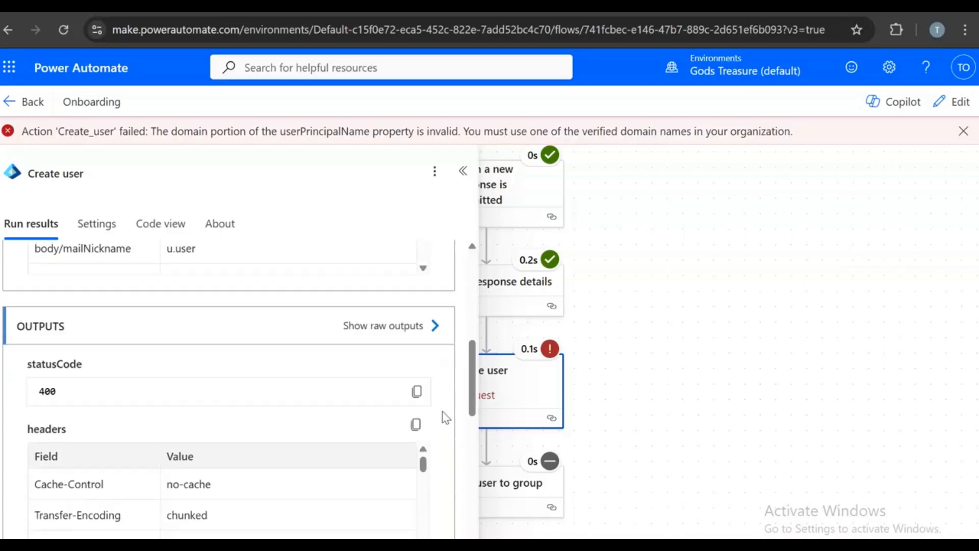
{"action": "left_click", "coordinate": [393, 310]}
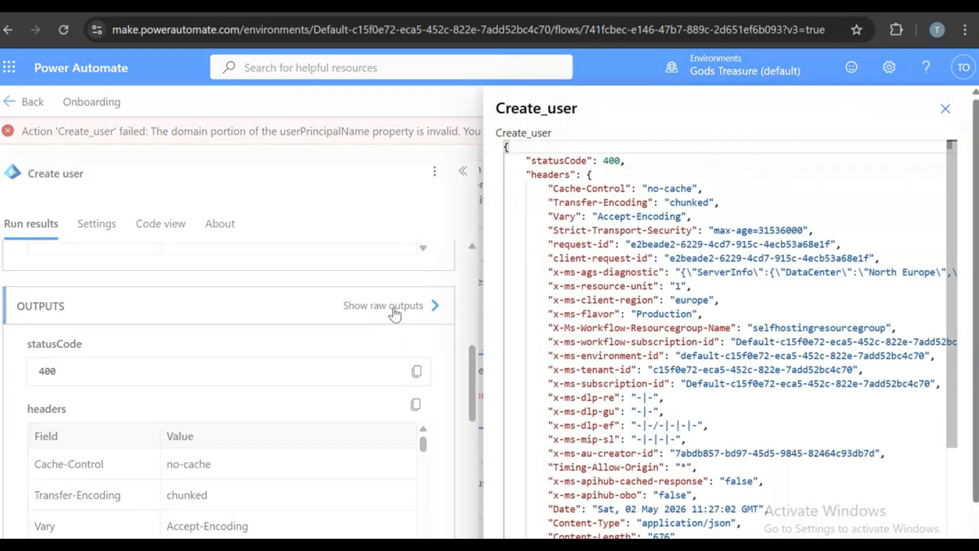
{"action": "scroll", "coordinate": [747, 282], "scroll_direction": "down", "scroll_amount": 3}
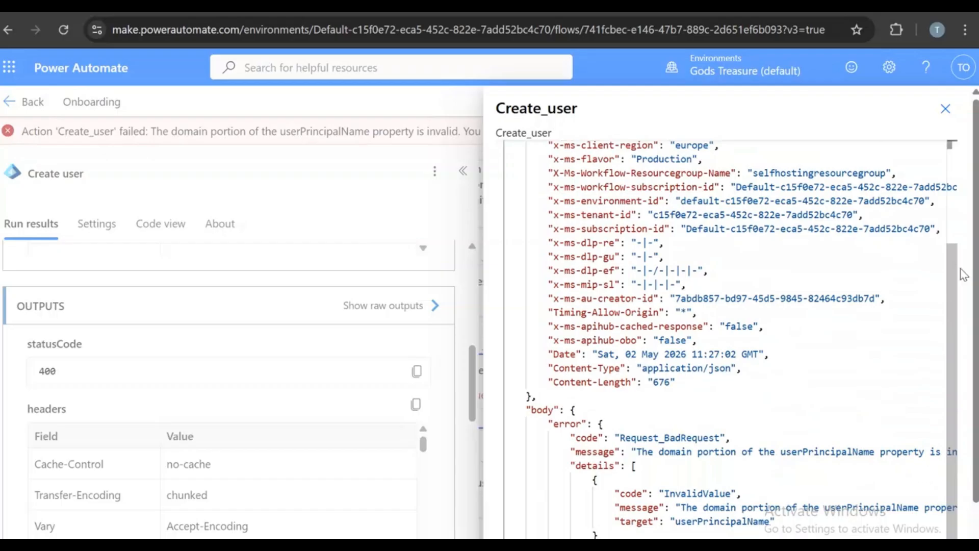
{"action": "left_click", "coordinate": [946, 109]}
{"action": "scroll", "coordinate": [295, 442], "scroll_direction": "down", "scroll_amount": 5}
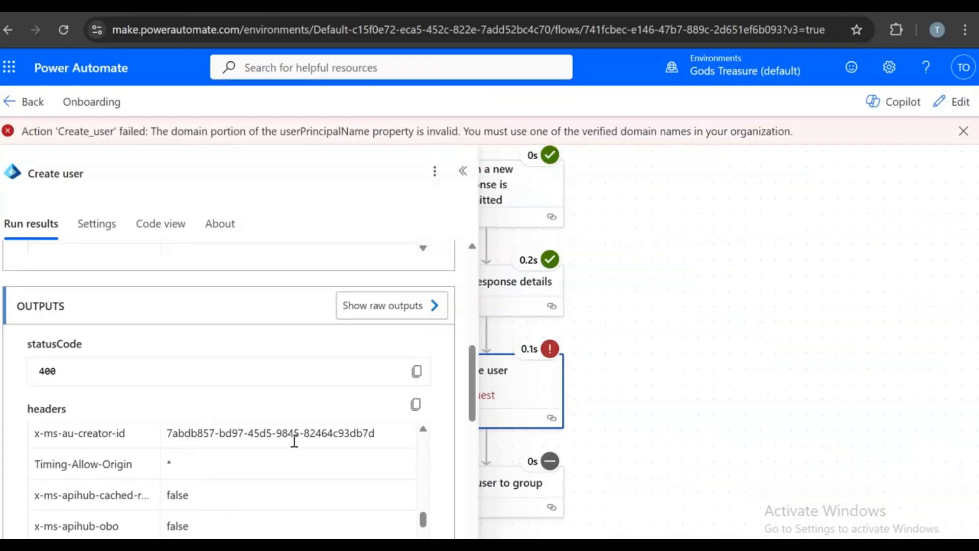
{"action": "scroll", "coordinate": [294, 441], "scroll_direction": "down", "scroll_amount": 3}
{"action": "left_click", "coordinate": [144, 227]}
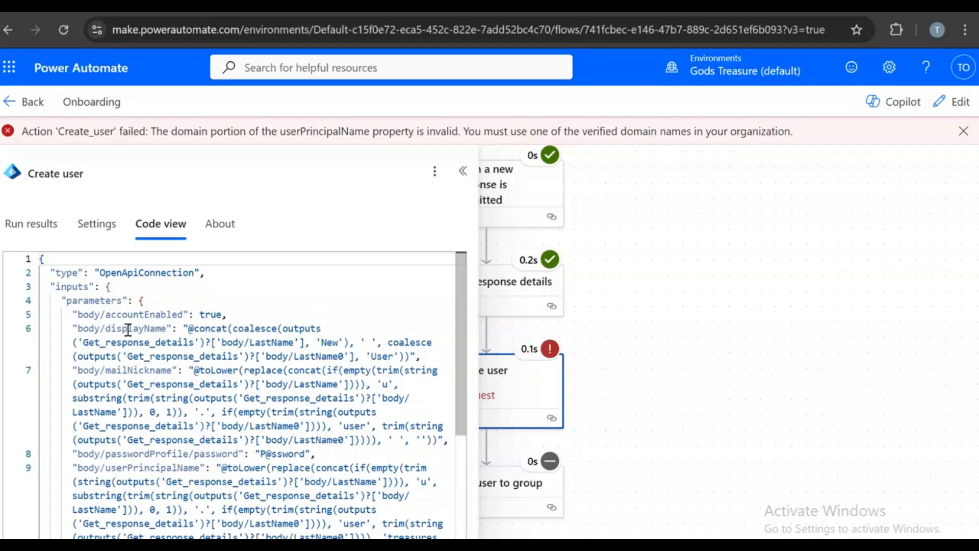
- Close the Create user run details and check the signed-in account's domain on the profile card
{"action": "scroll", "coordinate": [361, 490], "scroll_direction": "down", "scroll_amount": 4}
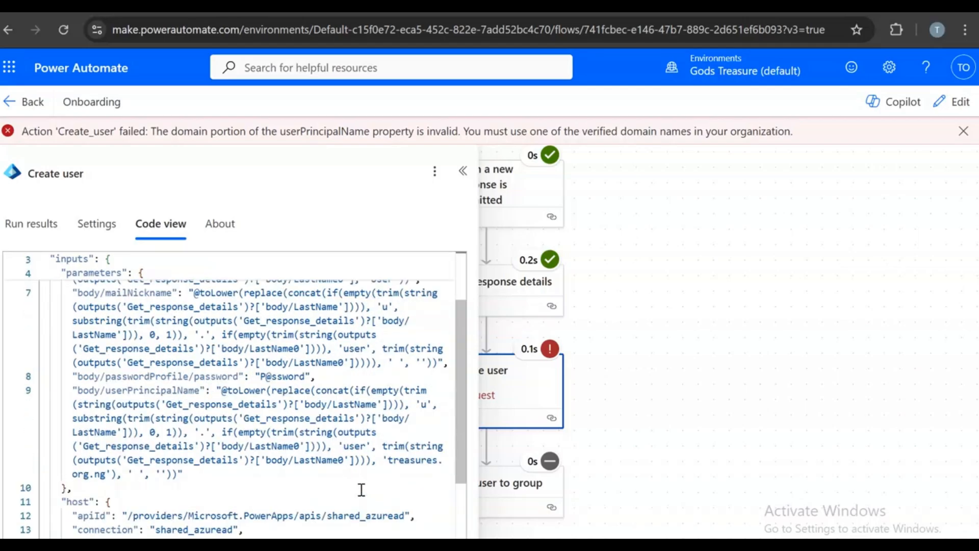
{"action": "scroll", "coordinate": [361, 490], "scroll_direction": "down", "scroll_amount": 1}
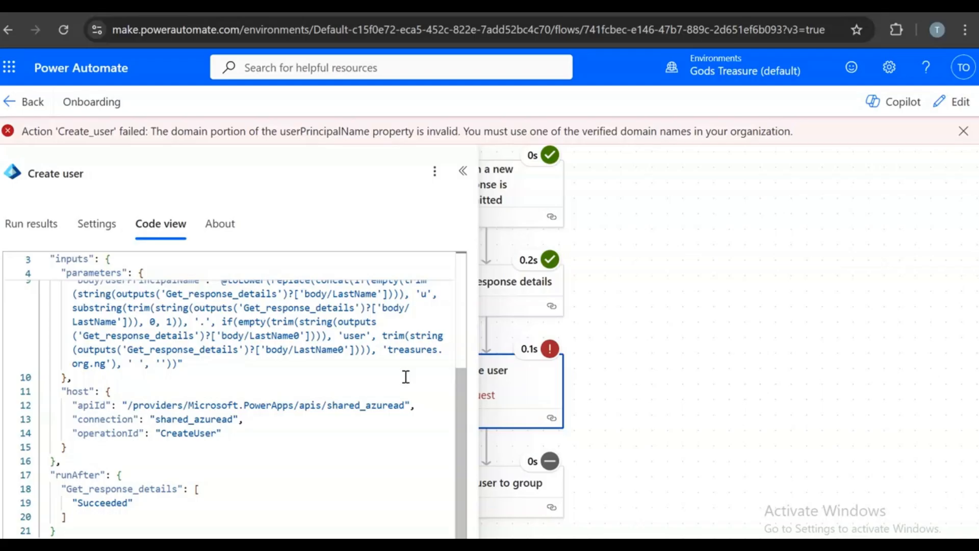
{"action": "scroll", "coordinate": [406, 379], "scroll_direction": "up", "scroll_amount": 1}
{"action": "scroll", "coordinate": [404, 385], "scroll_direction": "up", "scroll_amount": 1}
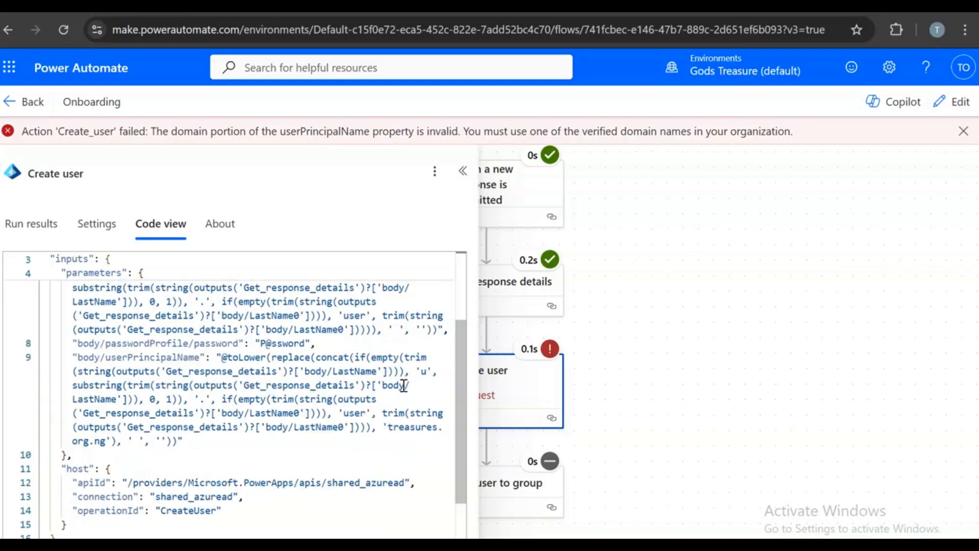
{"action": "scroll", "coordinate": [403, 385], "scroll_direction": "up", "scroll_amount": 3}
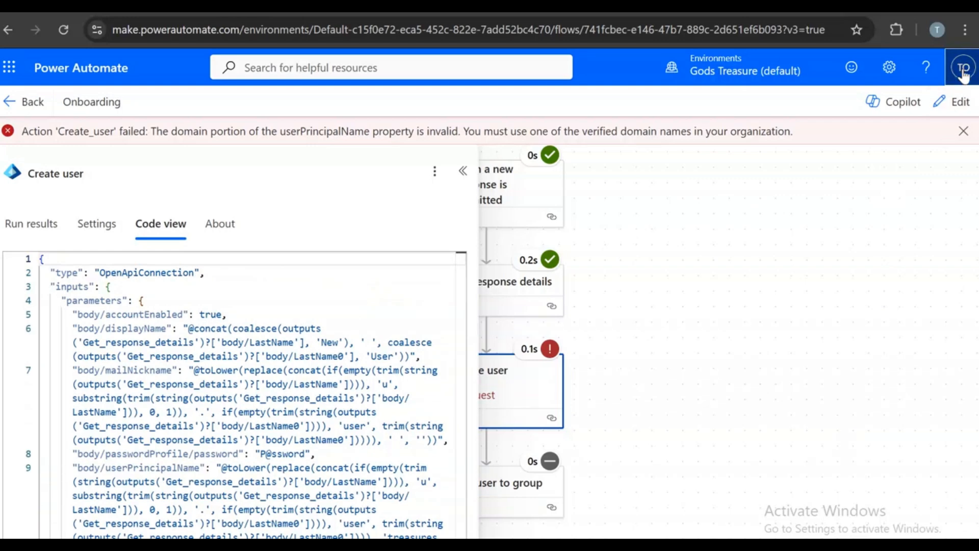
{"action": "left_click", "coordinate": [463, 170]}
{"action": "left_click", "coordinate": [963, 66]}
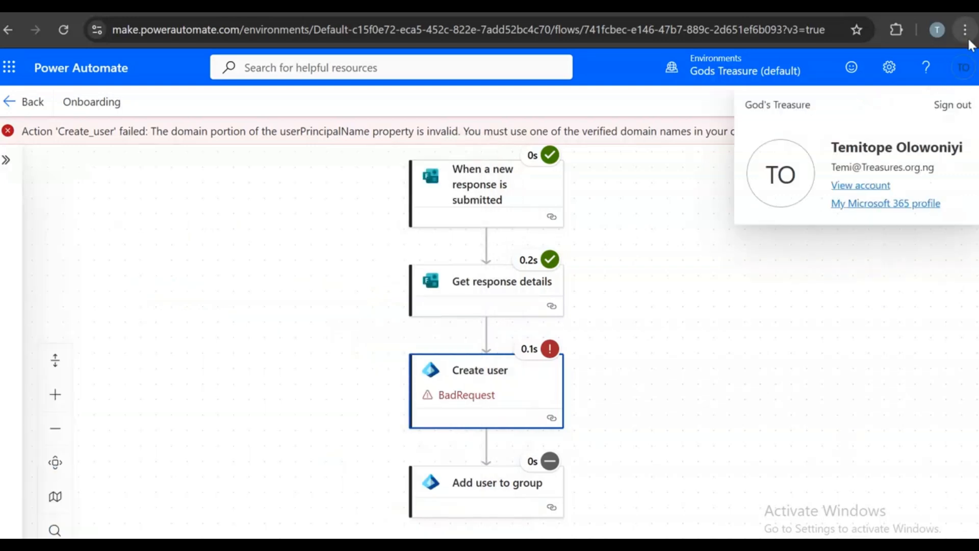
{"action": "left_click", "coordinate": [645, 340]}
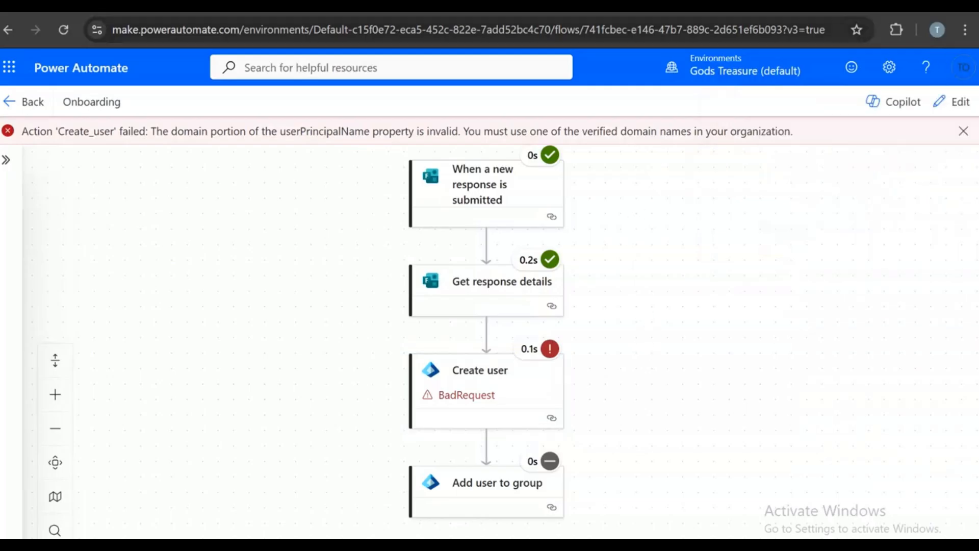
{"action": "right_click", "coordinate": [470, 5]}
- In edit mode, insert '@' before treasures.org.ng in Create user's User Principal Name expression
{"action": "left_click", "coordinate": [518, 112]}
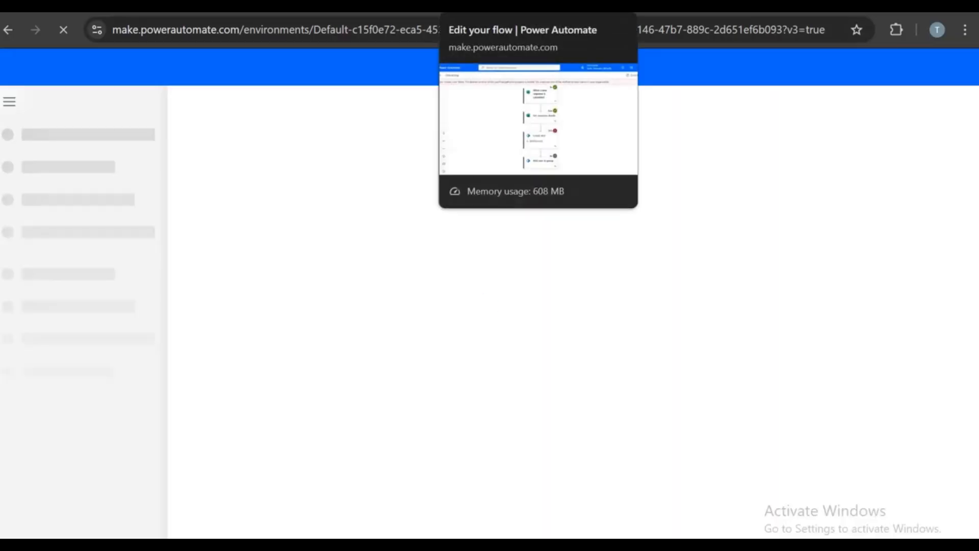
{"action": "left_click", "coordinate": [955, 101]}
{"action": "left_click", "coordinate": [484, 352]}
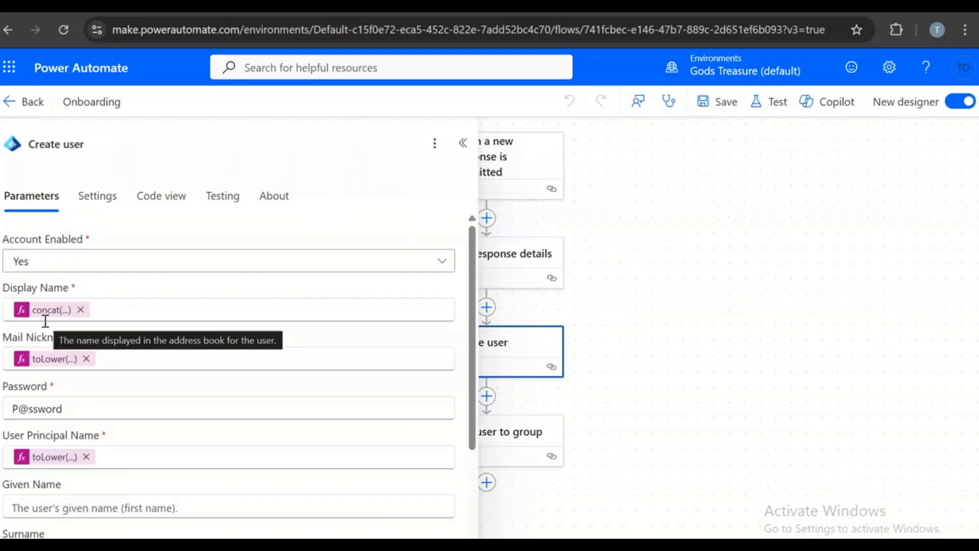
{"action": "left_click", "coordinate": [52, 457]}
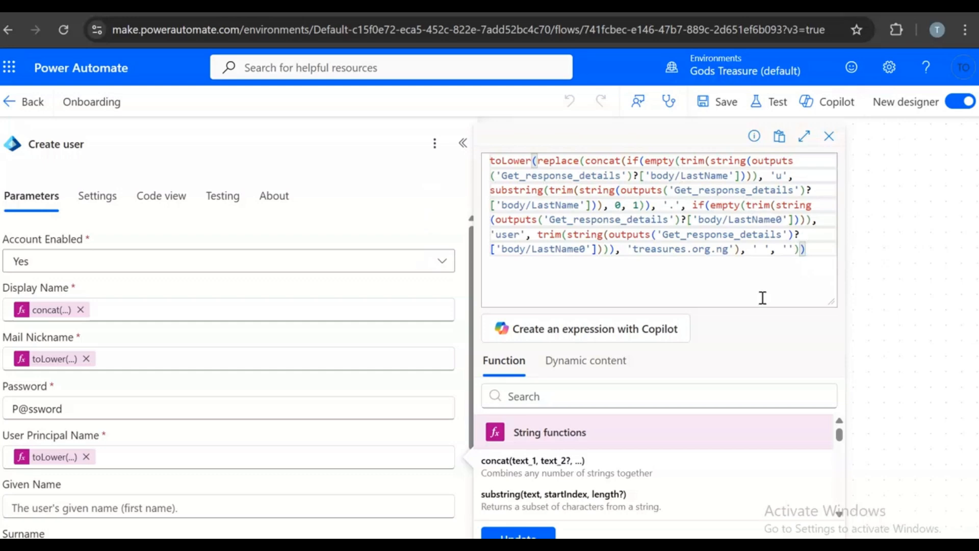
{"action": "left_click", "coordinate": [637, 267]}
{"action": "type", "text": "@"}
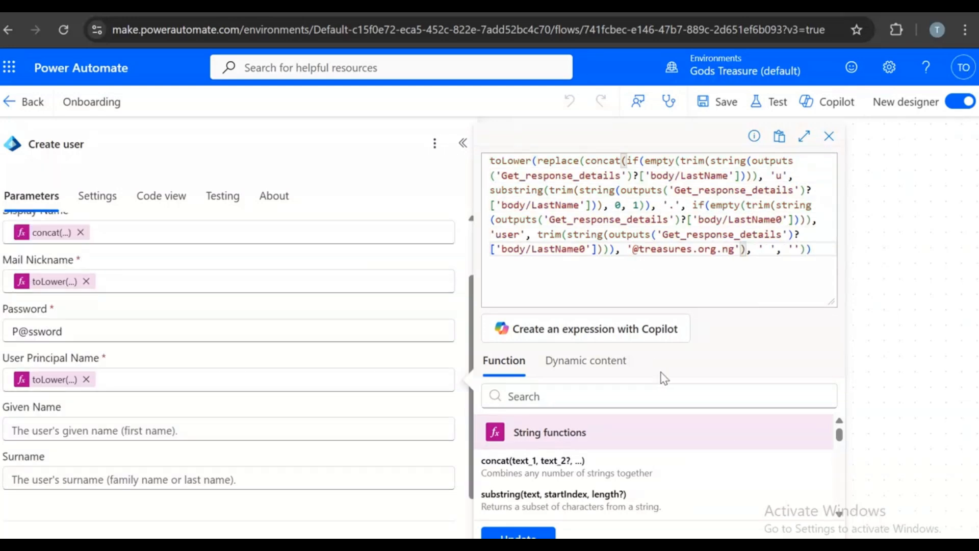
{"action": "left_click", "coordinate": [518, 533]}
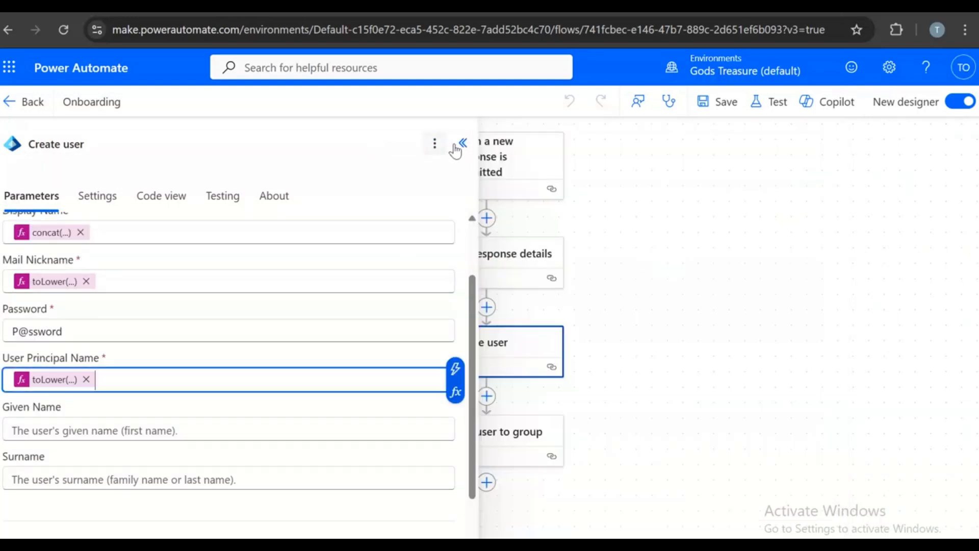
- Close the Create user panels, dismiss the failure message, and reload the flow page
{"action": "left_click", "coordinate": [460, 144]}
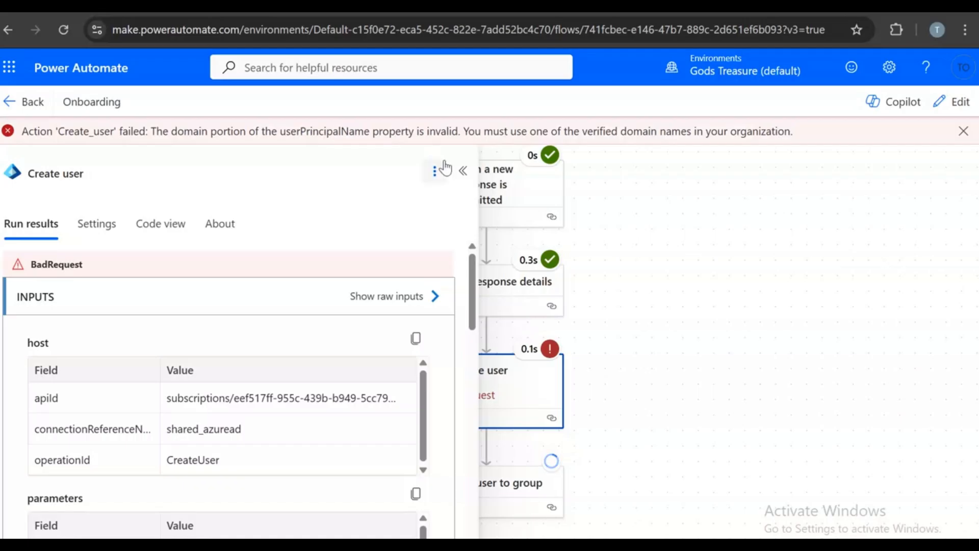
{"action": "left_click", "coordinate": [460, 172]}
{"action": "left_click", "coordinate": [963, 131]}
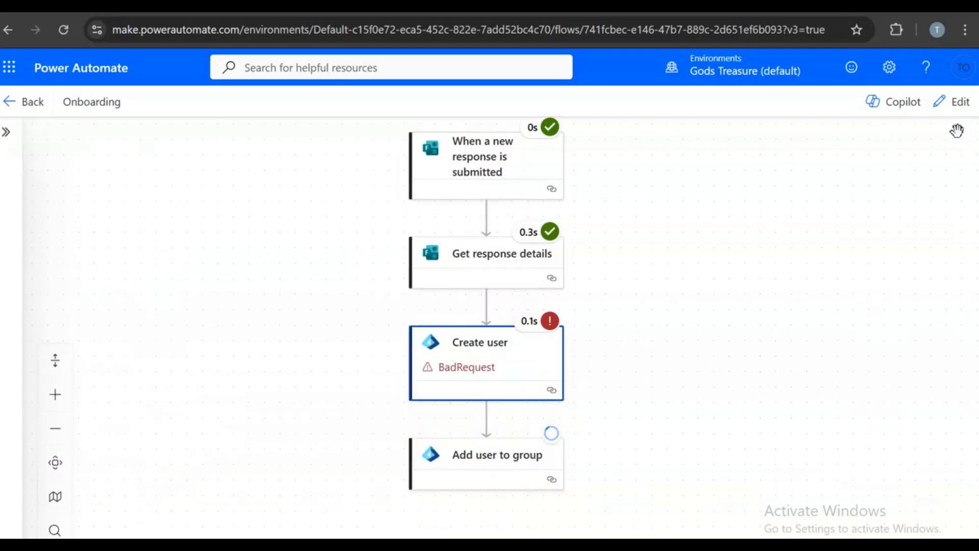
{"action": "left_click", "coordinate": [63, 32]}
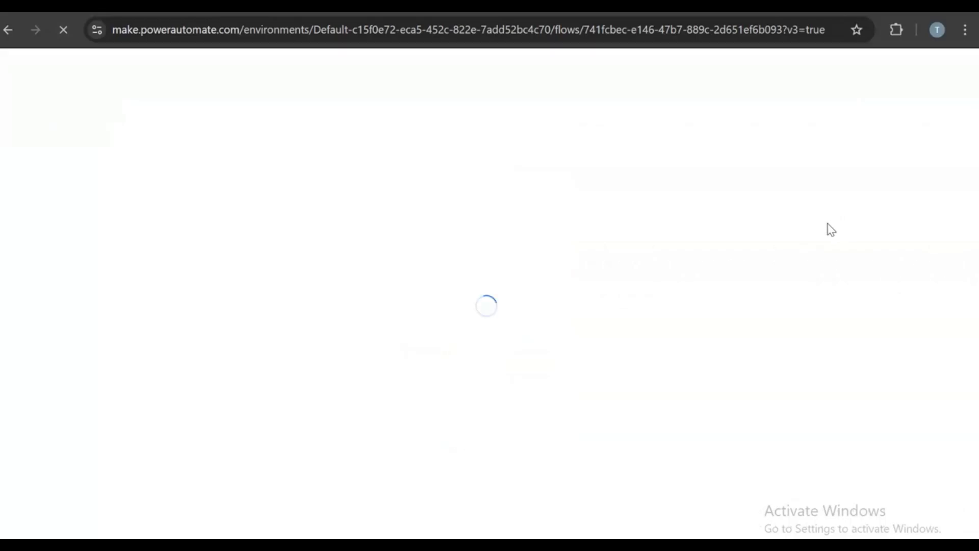
- Save and retest the flow with the earlier failed run's trigger, confirming all four steps succeed
{"action": "left_click", "coordinate": [773, 104]}
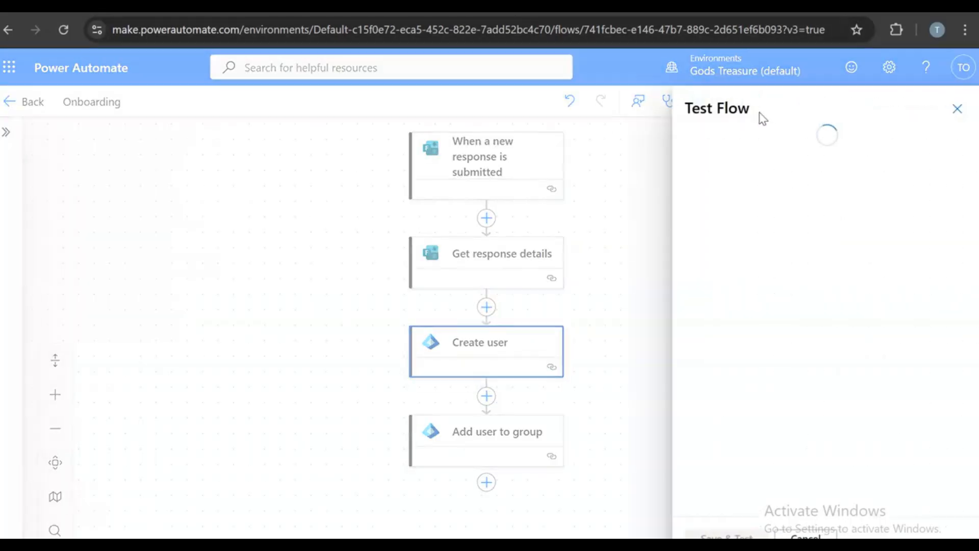
{"action": "left_click", "coordinate": [695, 187]}
{"action": "left_click", "coordinate": [722, 209]}
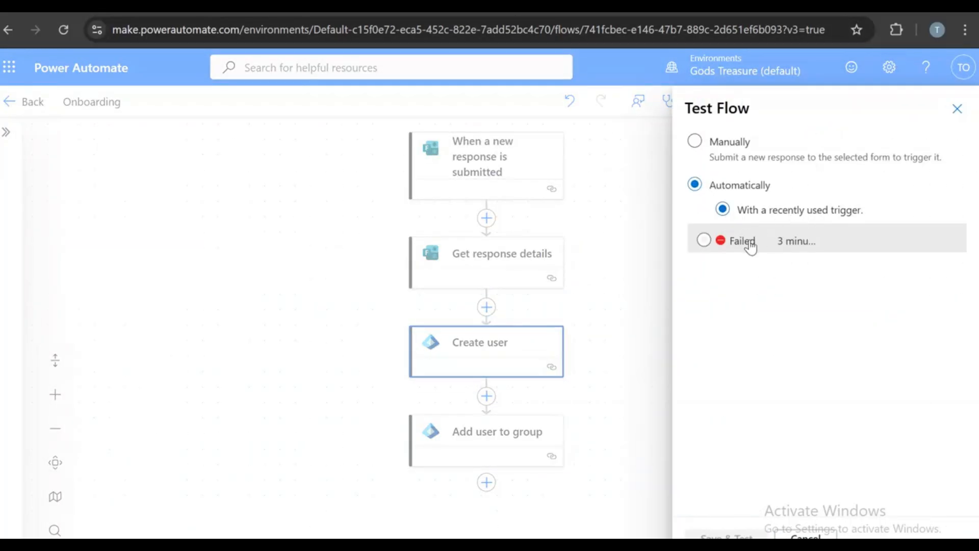
{"action": "left_click", "coordinate": [703, 239]}
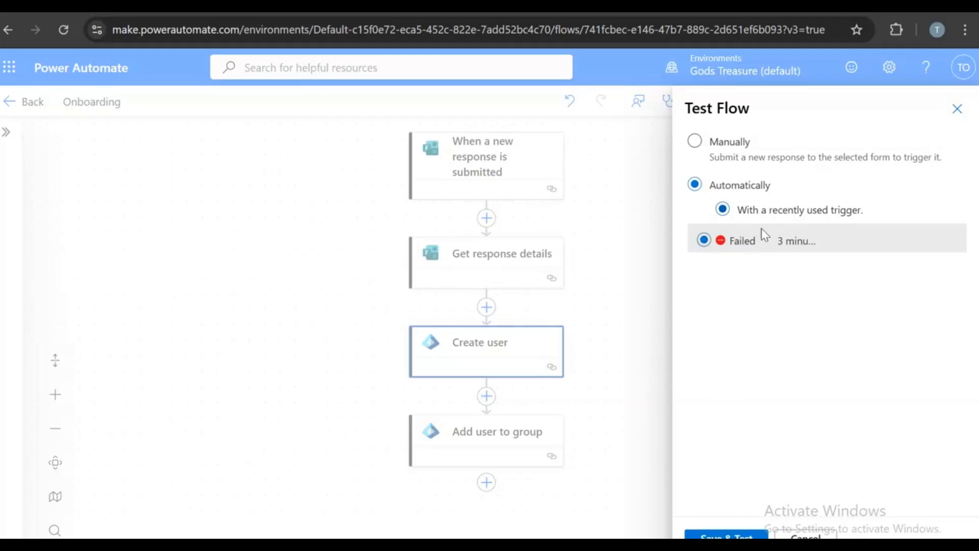
{"action": "left_click", "coordinate": [728, 536]}
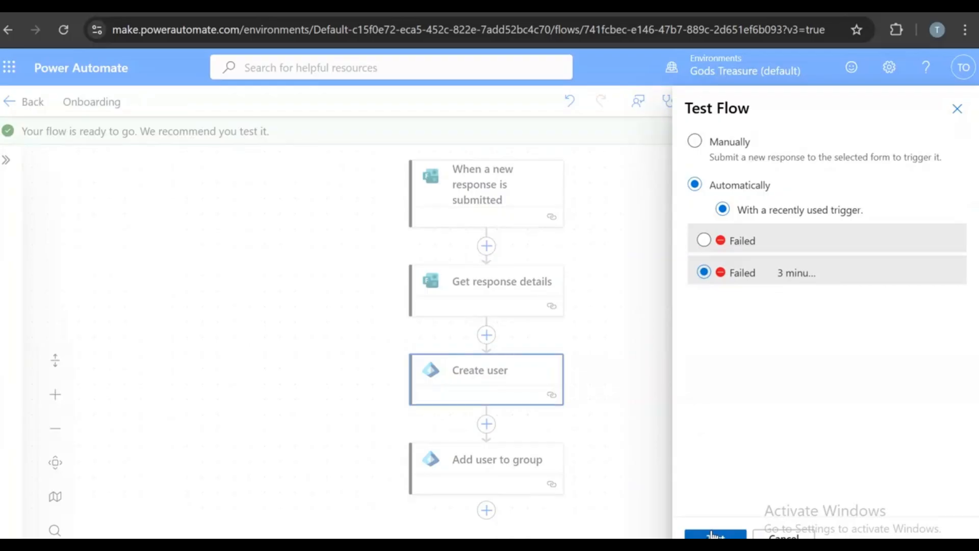
{"action": "left_click", "coordinate": [714, 534]}
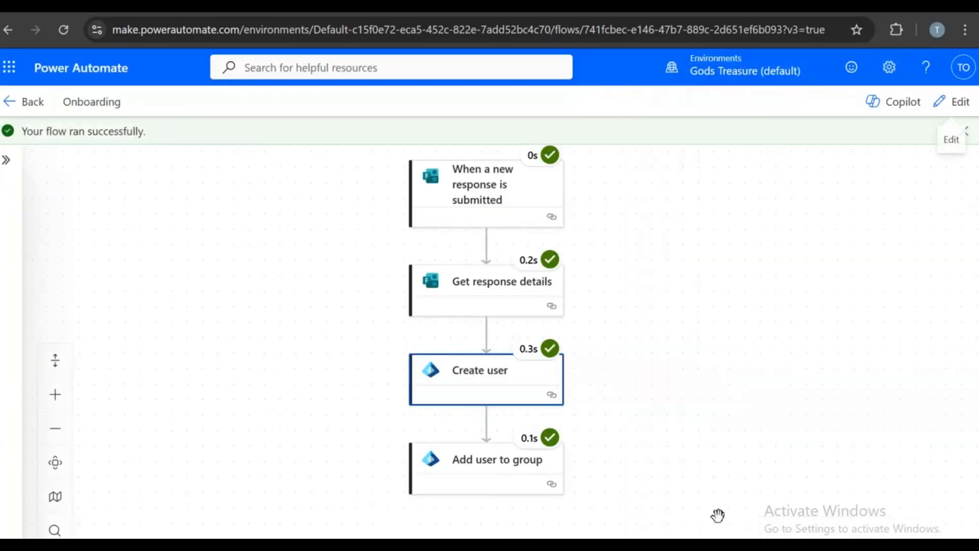
{"action": "left_click_drag", "start_coordinate": [714, 522], "coordinate": [701, 453]}
{"action": "scroll", "coordinate": [685, 421], "scroll_direction": "up", "scroll_amount": 2}
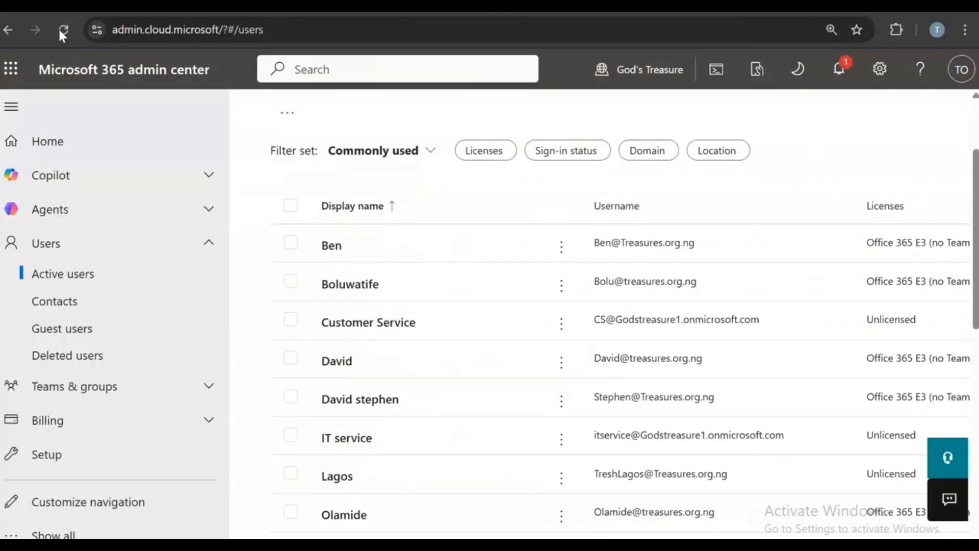
- Reload the Active users list and scroll to find the flow-created account
{"action": "left_click", "coordinate": [63, 30]}
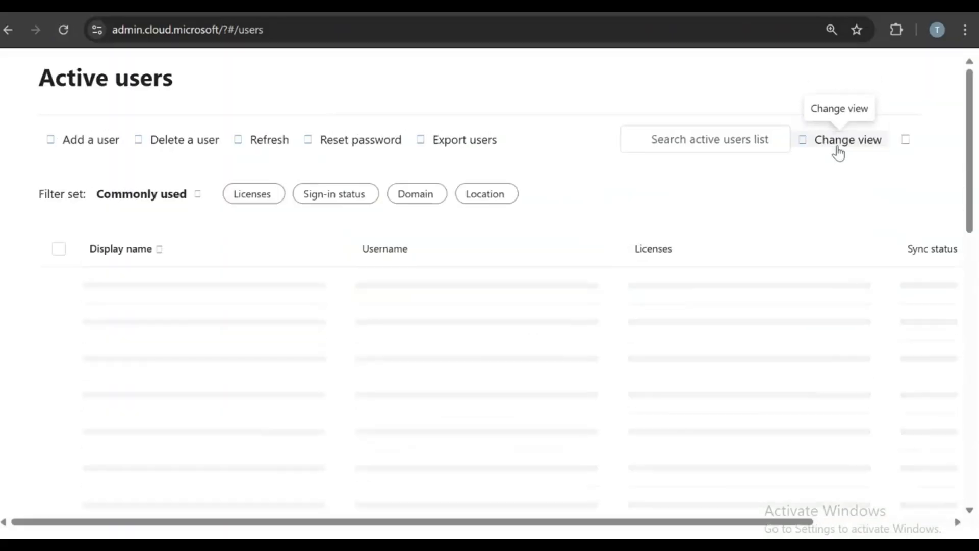
{"action": "scroll", "coordinate": [841, 160], "scroll_direction": "down", "scroll_amount": 5}
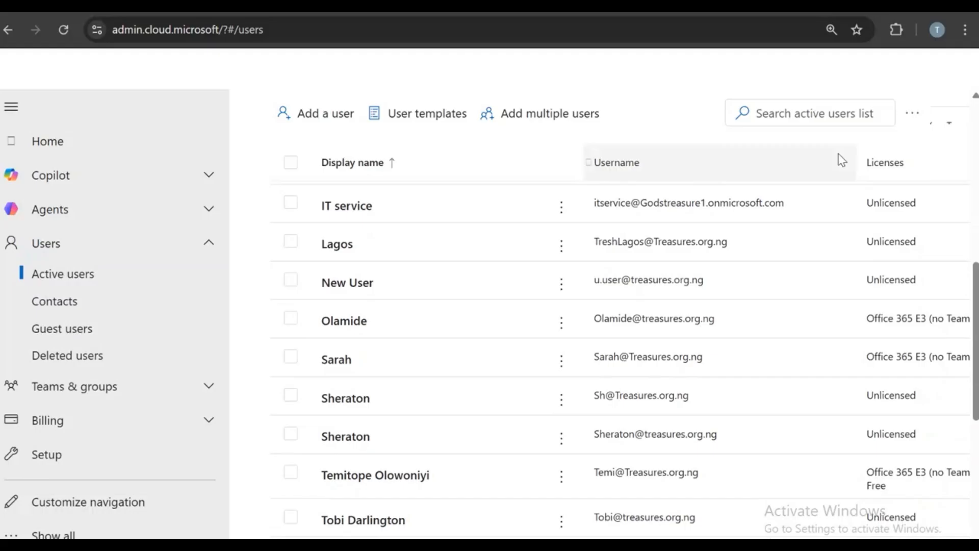
{"action": "scroll", "coordinate": [820, 265], "scroll_direction": "down", "scroll_amount": 3}
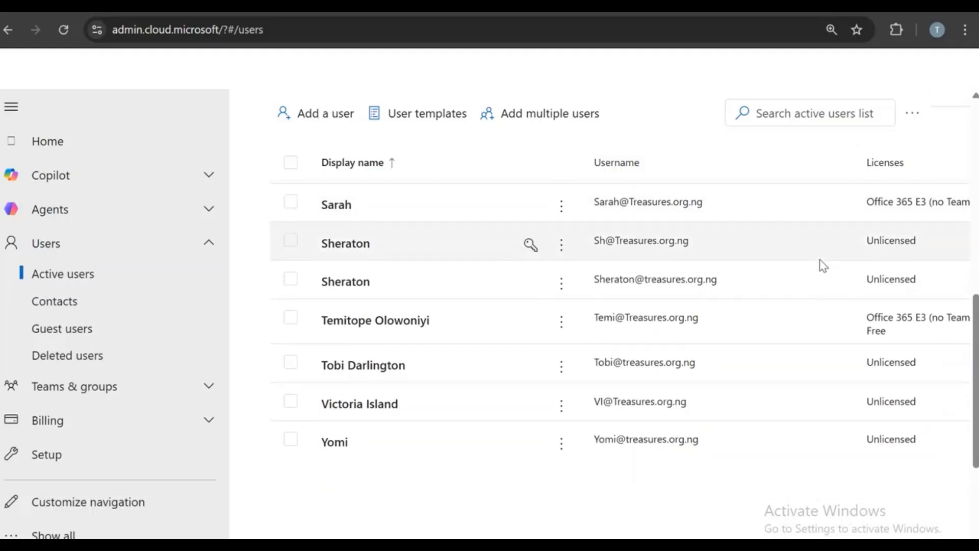
{"action": "scroll", "coordinate": [820, 260], "scroll_direction": "down", "scroll_amount": 2}
{"action": "scroll", "coordinate": [820, 260], "scroll_direction": "up", "scroll_amount": 7}
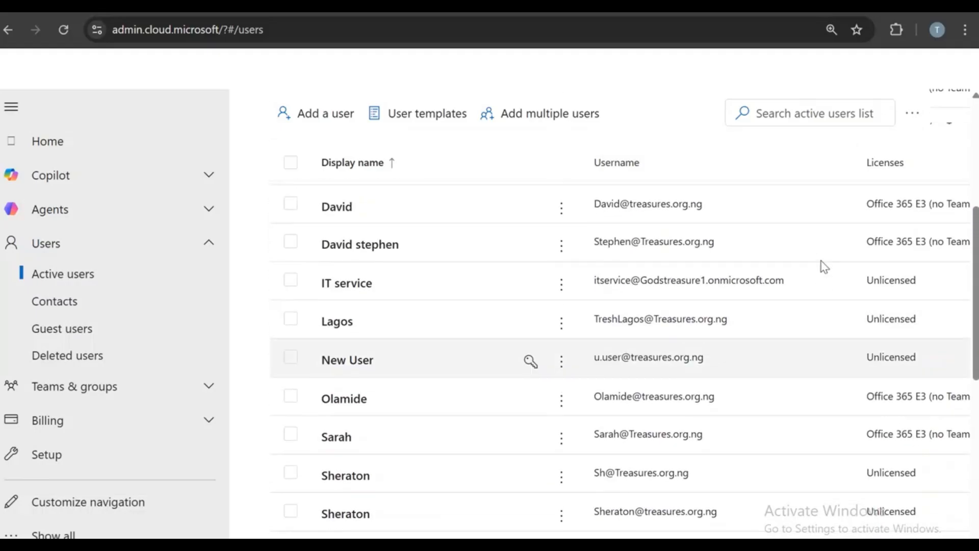
{"action": "scroll", "coordinate": [824, 267], "scroll_direction": "up", "scroll_amount": 5}
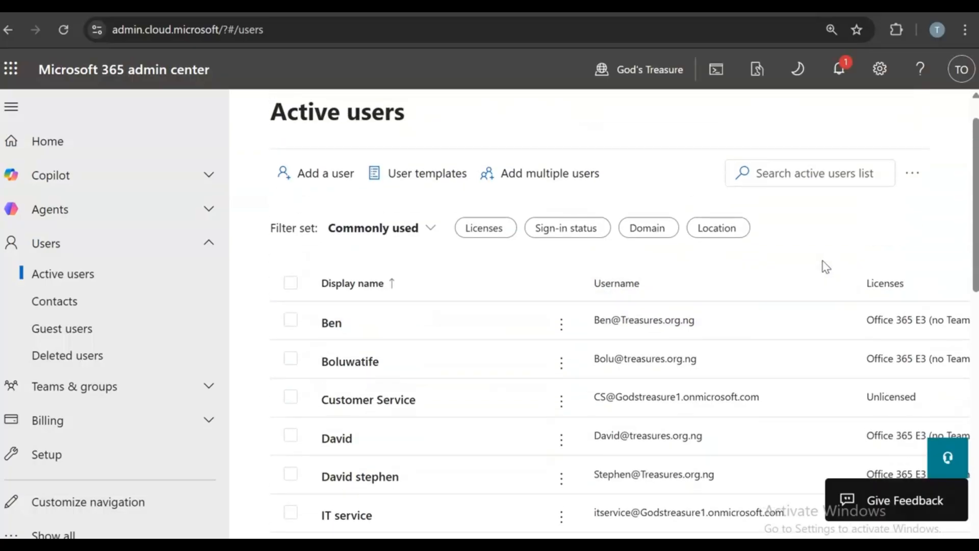
{"action": "scroll", "coordinate": [824, 266], "scroll_direction": "down", "scroll_amount": 3}
{"action": "scroll", "coordinate": [822, 265], "scroll_direction": "down", "scroll_amount": 2}
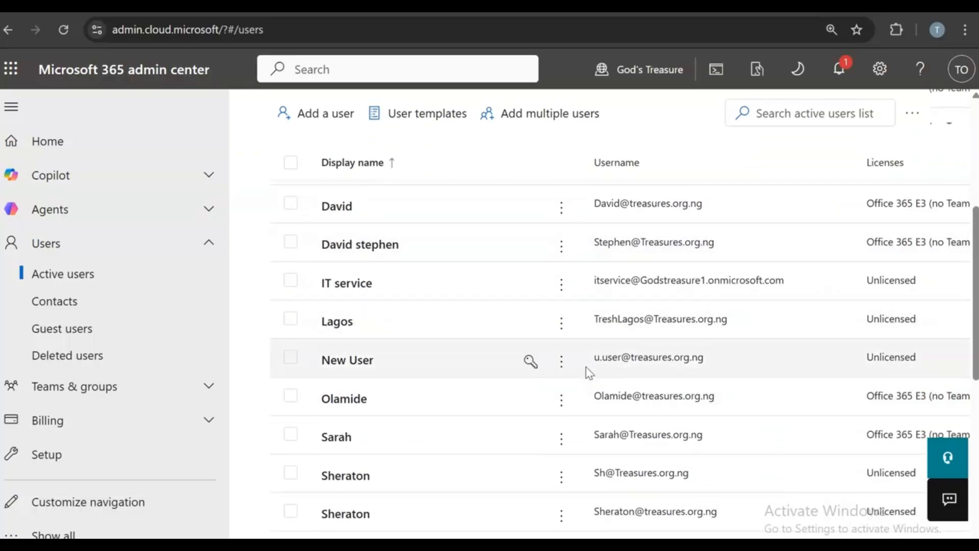
- Confirm the New User account's treasures.org.ng username, then close its details and reload the list
{"action": "left_click", "coordinate": [330, 361]}
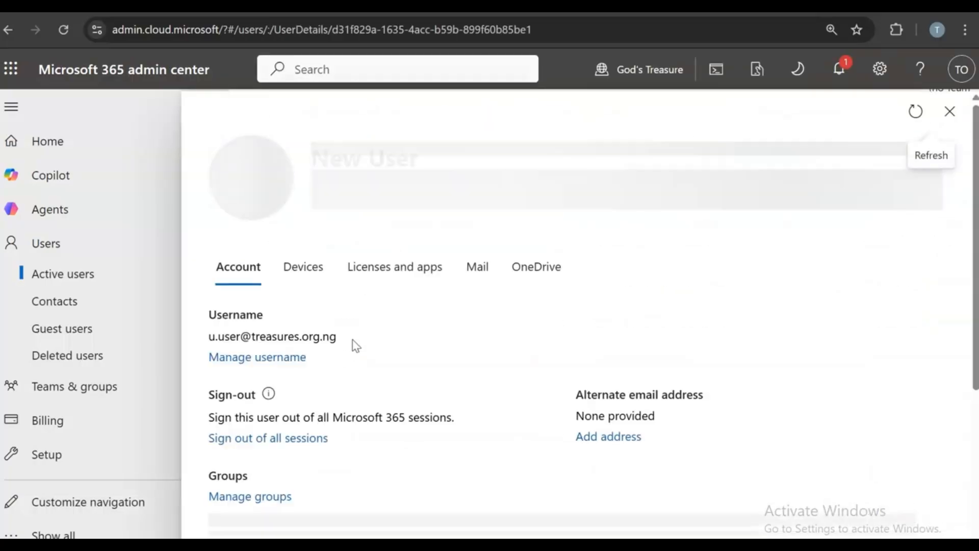
{"action": "scroll", "coordinate": [689, 265], "scroll_direction": "down", "scroll_amount": 4}
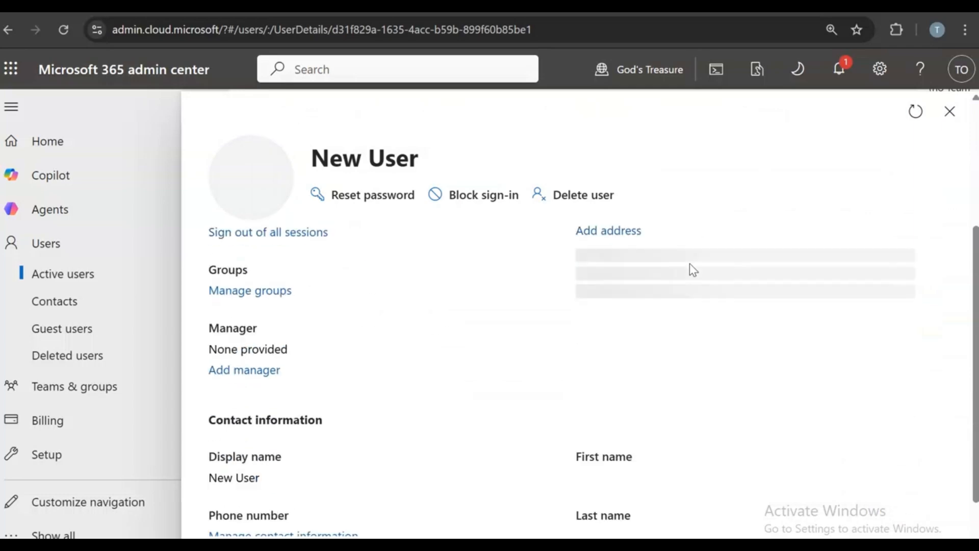
{"action": "scroll", "coordinate": [693, 269], "scroll_direction": "up", "scroll_amount": 5}
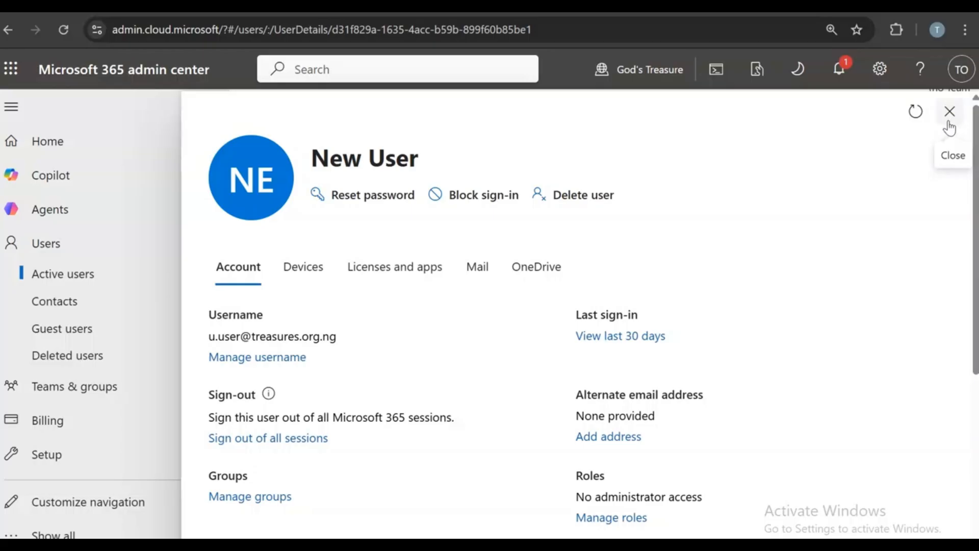
{"action": "left_click", "coordinate": [948, 112]}
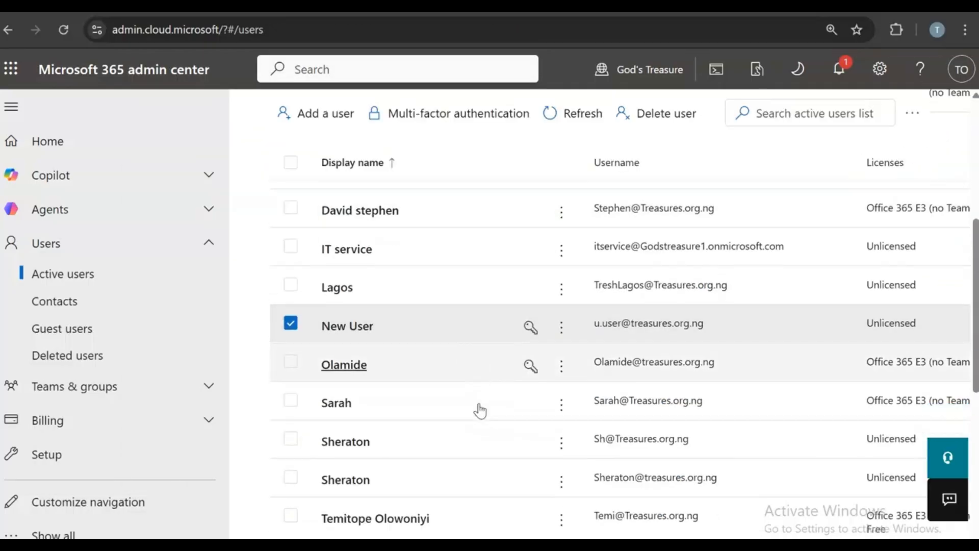
{"action": "scroll", "coordinate": [479, 409], "scroll_direction": "down", "scroll_amount": 2}
{"action": "scroll", "coordinate": [397, 293], "scroll_direction": "down", "scroll_amount": 5}
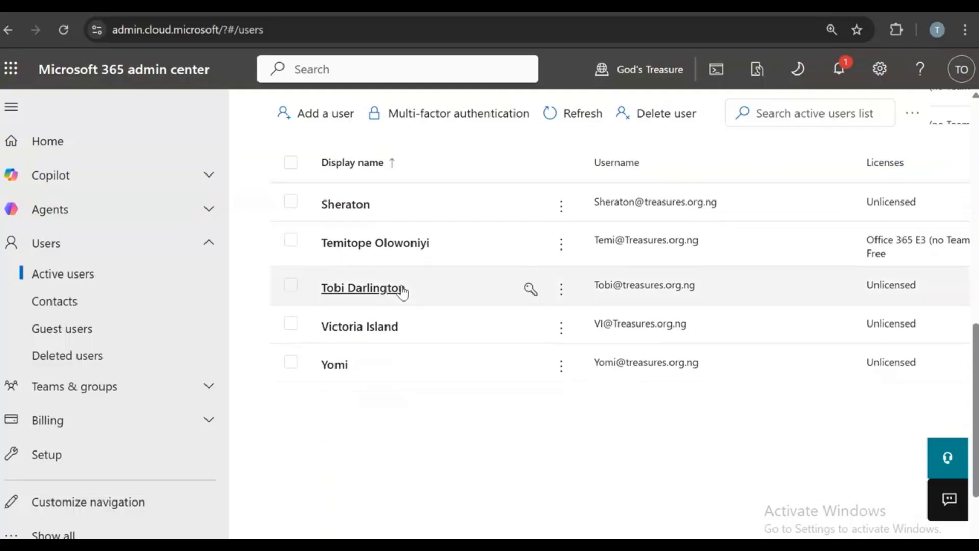
{"action": "scroll", "coordinate": [400, 291], "scroll_direction": "up", "scroll_amount": 7}
{"action": "scroll", "coordinate": [403, 293], "scroll_direction": "up", "scroll_amount": 3}
{"action": "left_click", "coordinate": [63, 29]}
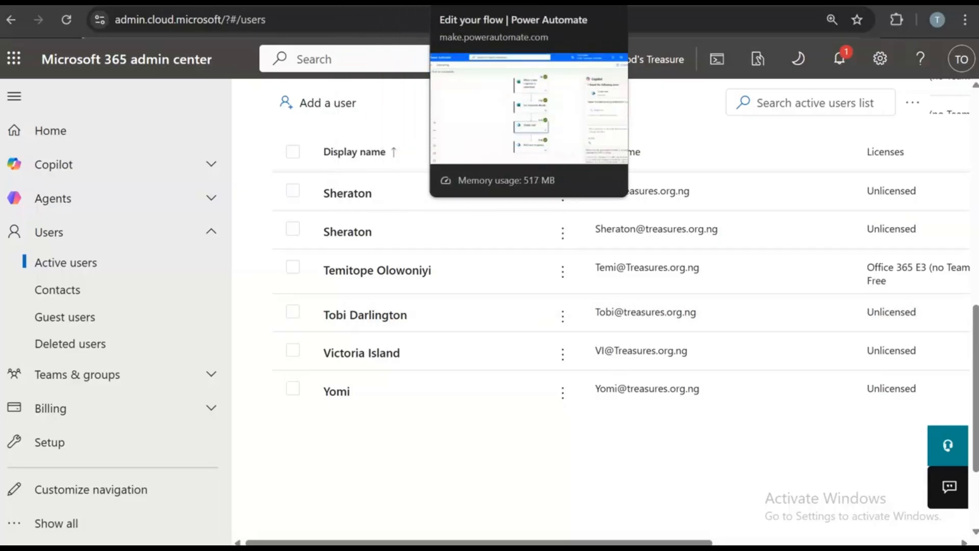
- Return to the failed flow run and reopen the Create user step's run details
{"action": "left_click", "coordinate": [477, 2]}
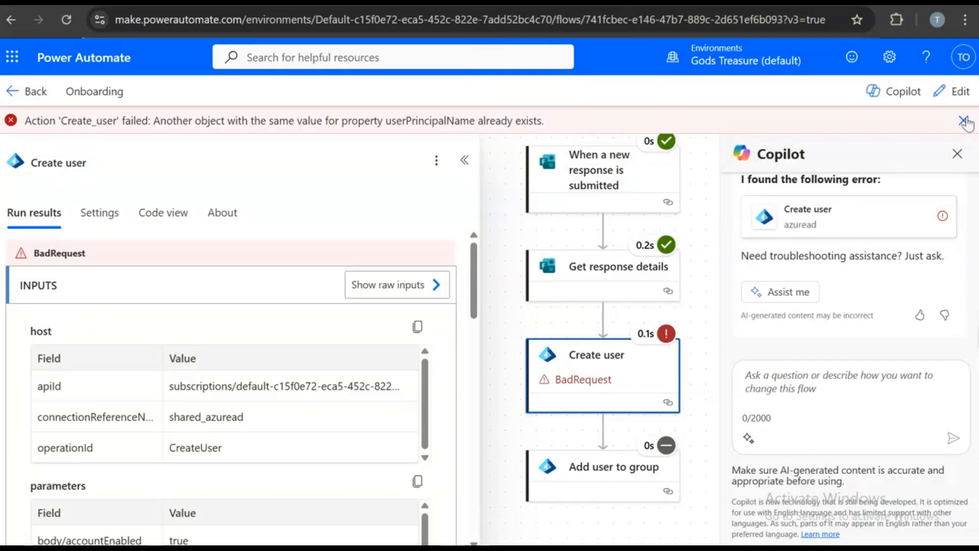
{"action": "left_click", "coordinate": [582, 364]}
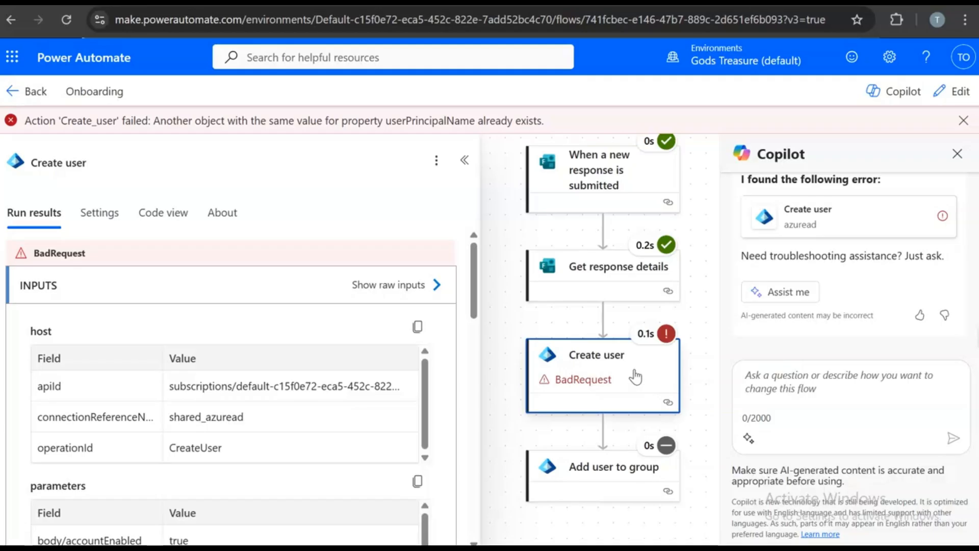
{"action": "left_click", "coordinate": [465, 161]}
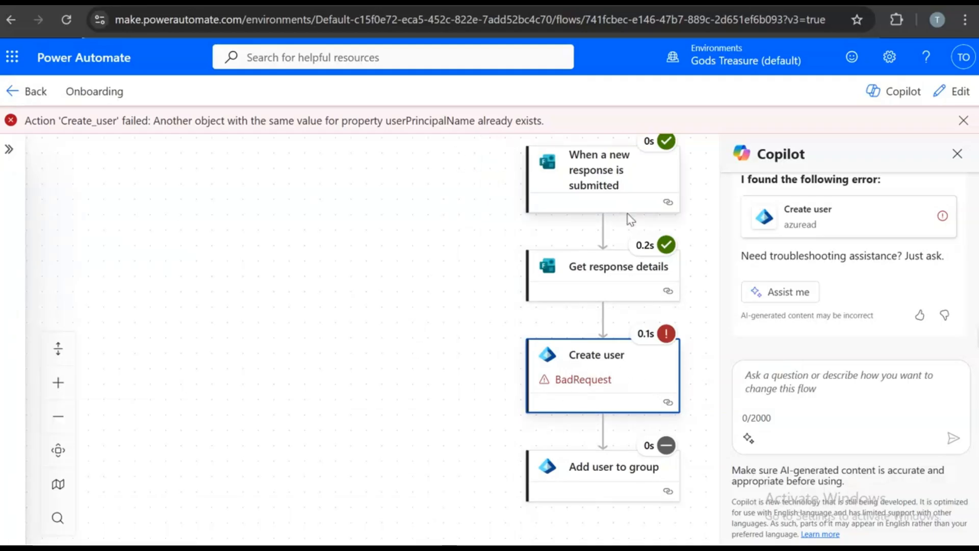
{"action": "left_click", "coordinate": [574, 377]}
- Inspect Create user's raw input JSON showing the duplicate userPrincipalName, then put the flow in edit mode
{"action": "left_click", "coordinate": [388, 285]}
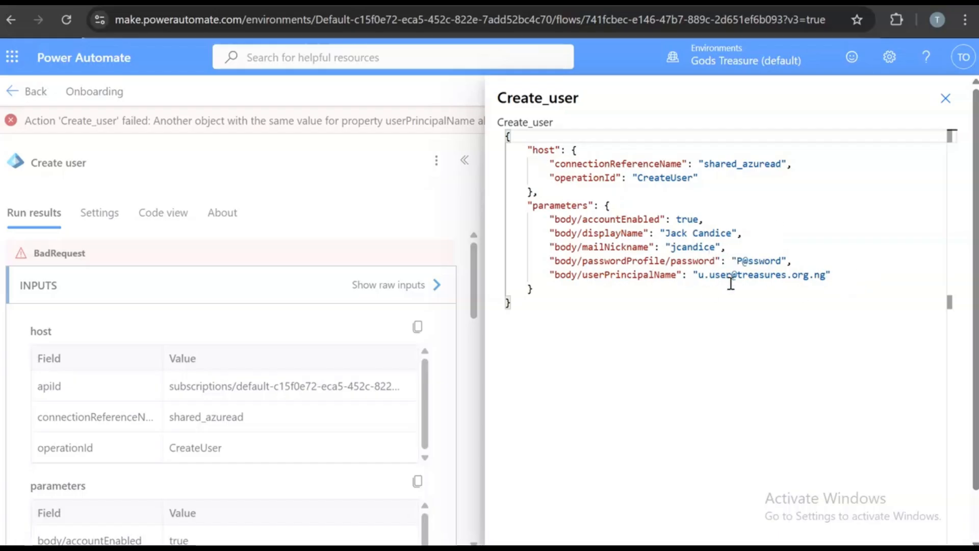
{"action": "left_click", "coordinate": [946, 98]}
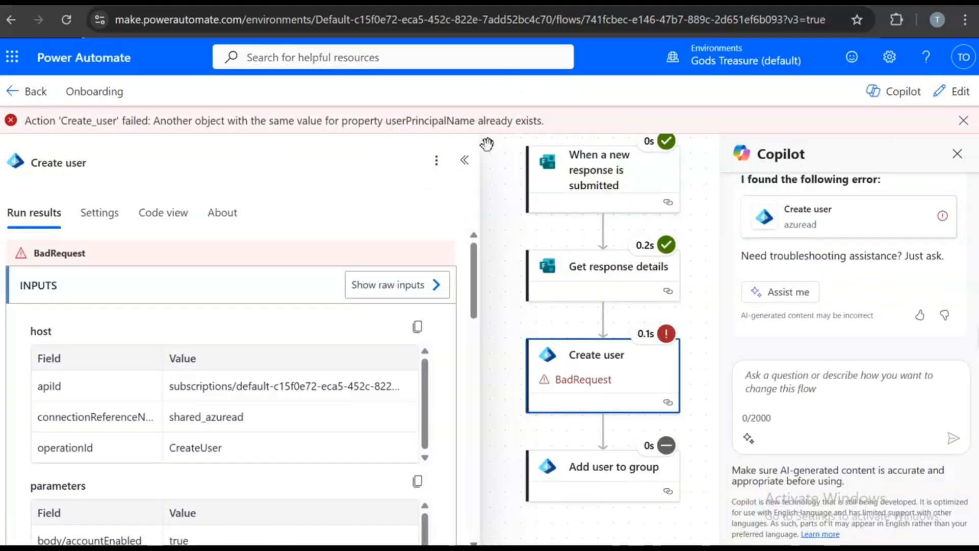
{"action": "left_click", "coordinate": [402, 294]}
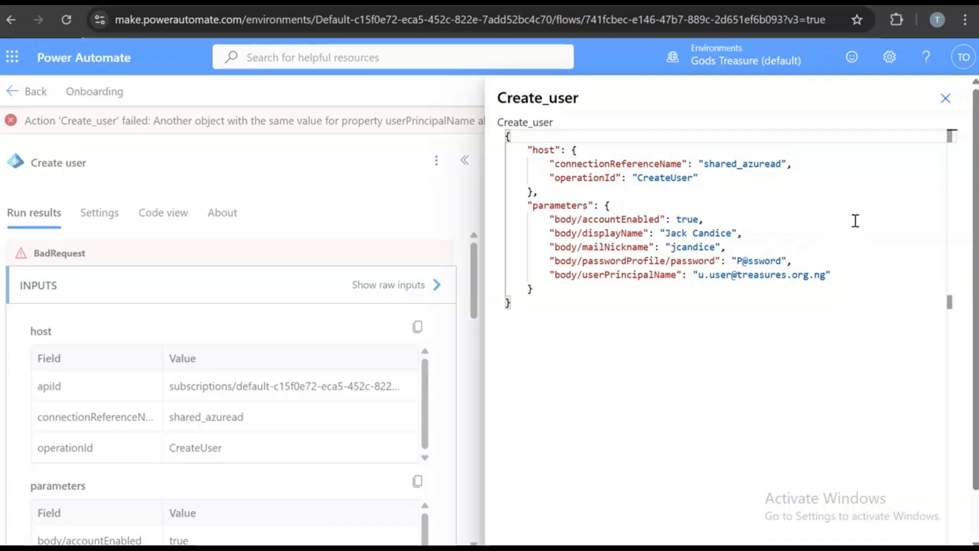
{"action": "left_click", "coordinate": [946, 98]}
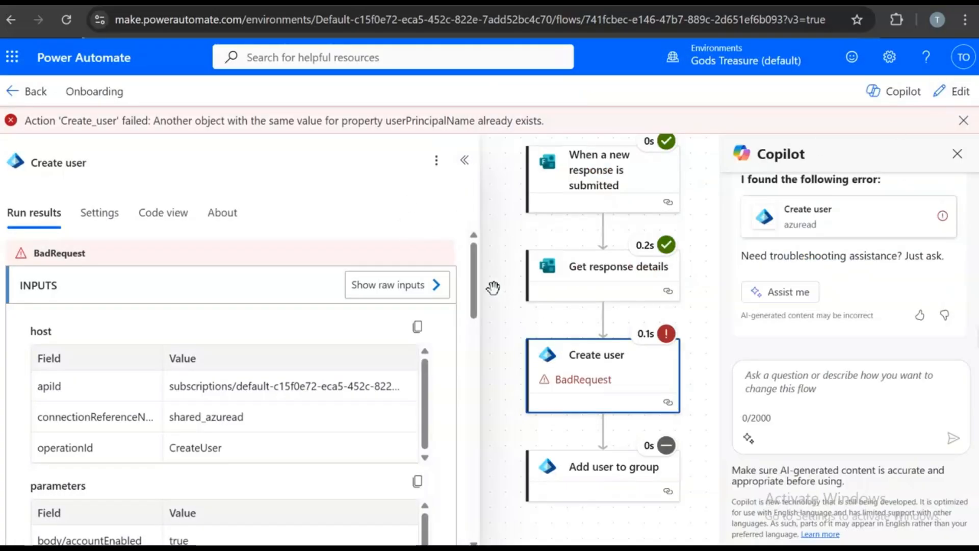
{"action": "left_click", "coordinate": [948, 101]}
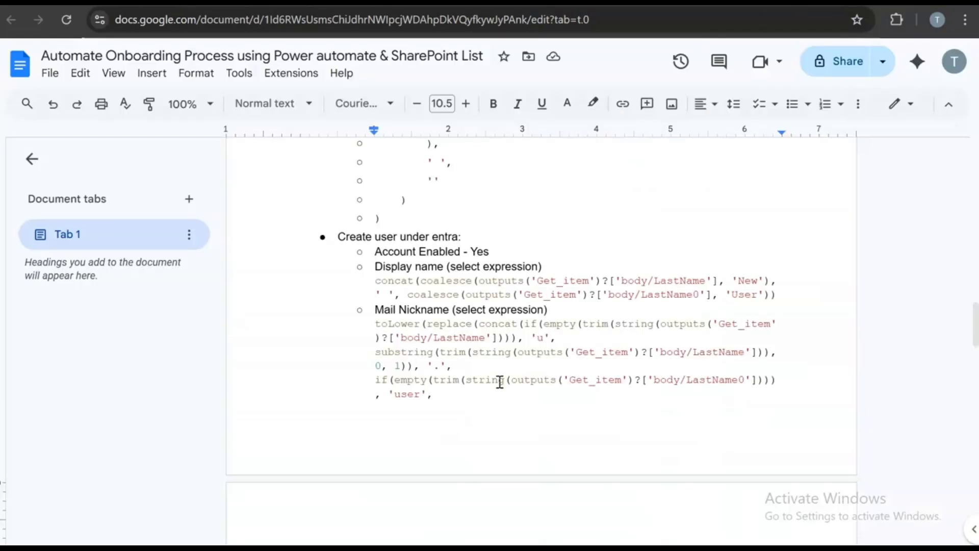
- Scroll through the onboarding notes' flow images and Compose code, briefly rechecking the flow
{"action": "scroll", "coordinate": [500, 382], "scroll_direction": "up", "scroll_amount": 8}
{"action": "scroll", "coordinate": [500, 382], "scroll_direction": "up", "scroll_amount": 5}
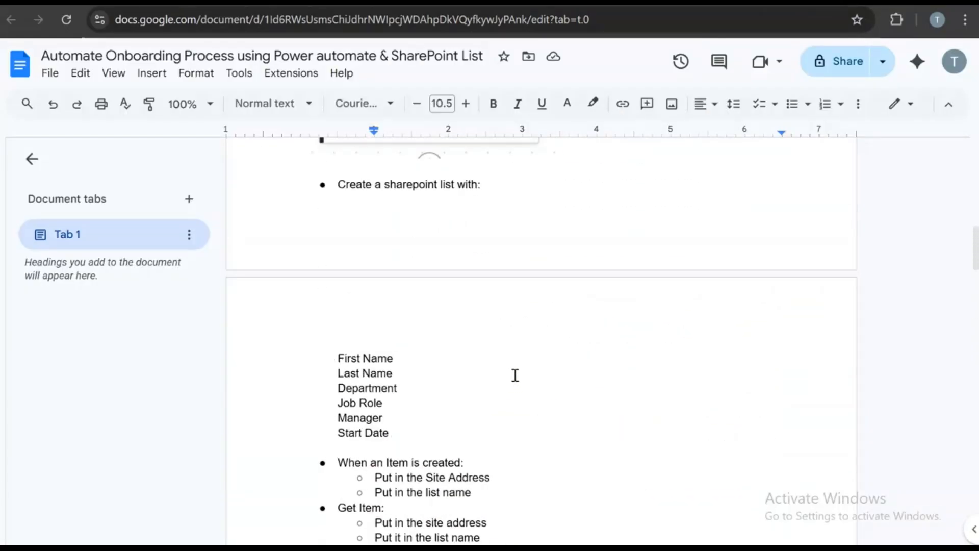
{"action": "scroll", "coordinate": [521, 376], "scroll_direction": "down", "scroll_amount": 2}
{"action": "scroll", "coordinate": [522, 365], "scroll_direction": "up", "scroll_amount": 10}
{"action": "scroll", "coordinate": [522, 365], "scroll_direction": "down", "scroll_amount": 5}
{"action": "scroll", "coordinate": [523, 366], "scroll_direction": "down", "scroll_amount": 5}
{"action": "scroll", "coordinate": [525, 365], "scroll_direction": "up", "scroll_amount": 12}
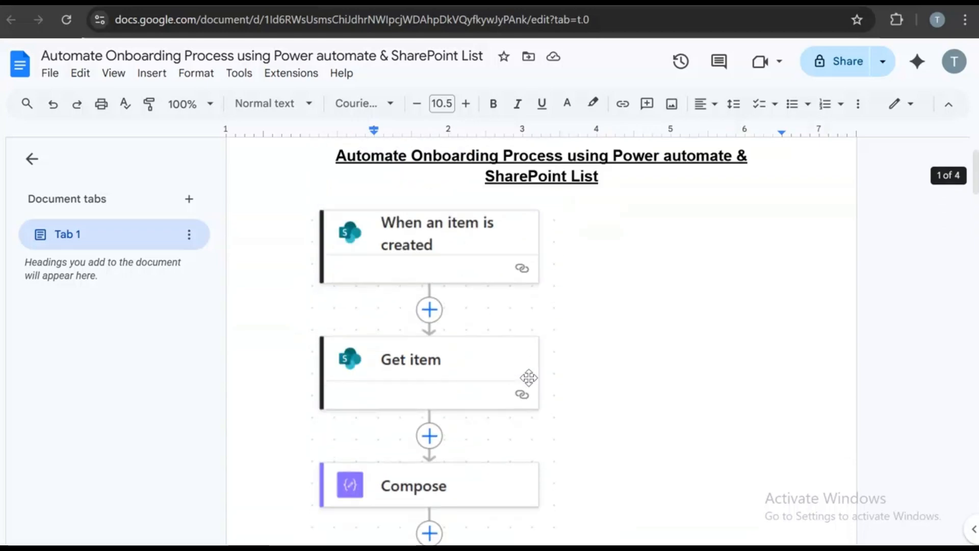
{"action": "scroll", "coordinate": [528, 378], "scroll_direction": "down", "scroll_amount": 2}
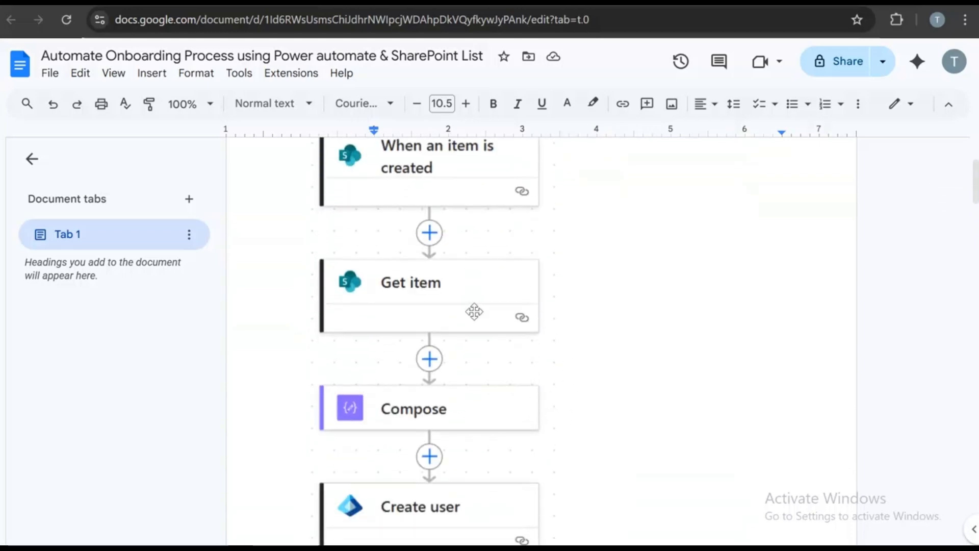
{"action": "scroll", "coordinate": [546, 323], "scroll_direction": "down", "scroll_amount": 4}
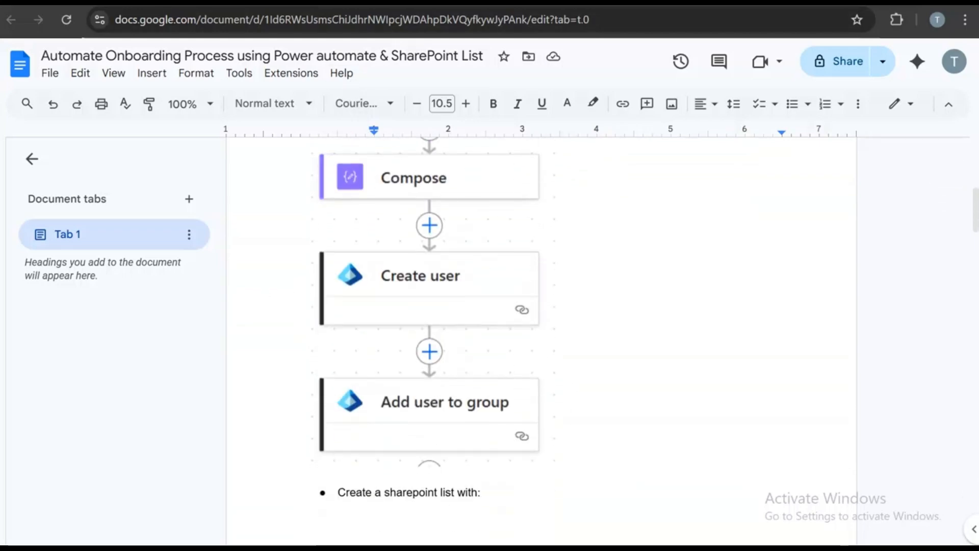
{"action": "left_click", "coordinate": [536, 2]}
{"action": "scroll", "coordinate": [577, 196], "scroll_direction": "up", "scroll_amount": 1}
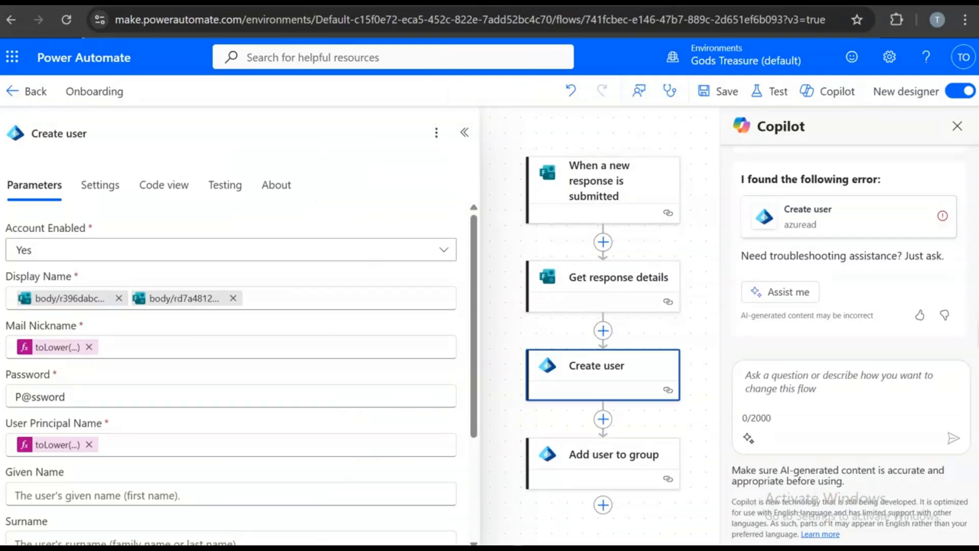
- Scroll the notes to the Create user under entra section's Display name and Mail Nickname expressions
{"action": "left_click", "coordinate": [678, 2]}
{"action": "scroll", "coordinate": [678, 275], "scroll_direction": "up", "scroll_amount": 7}
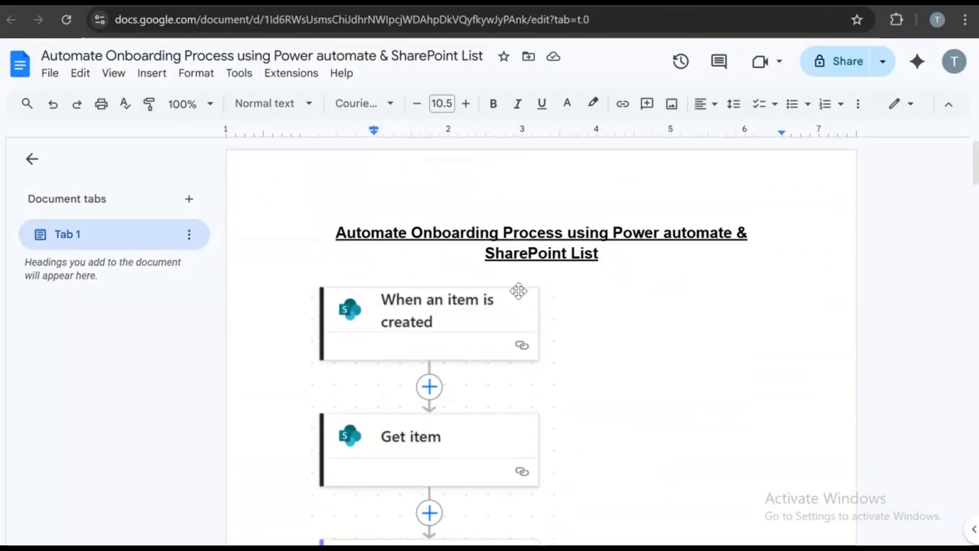
{"action": "scroll", "coordinate": [576, 498], "scroll_direction": "down", "scroll_amount": 5}
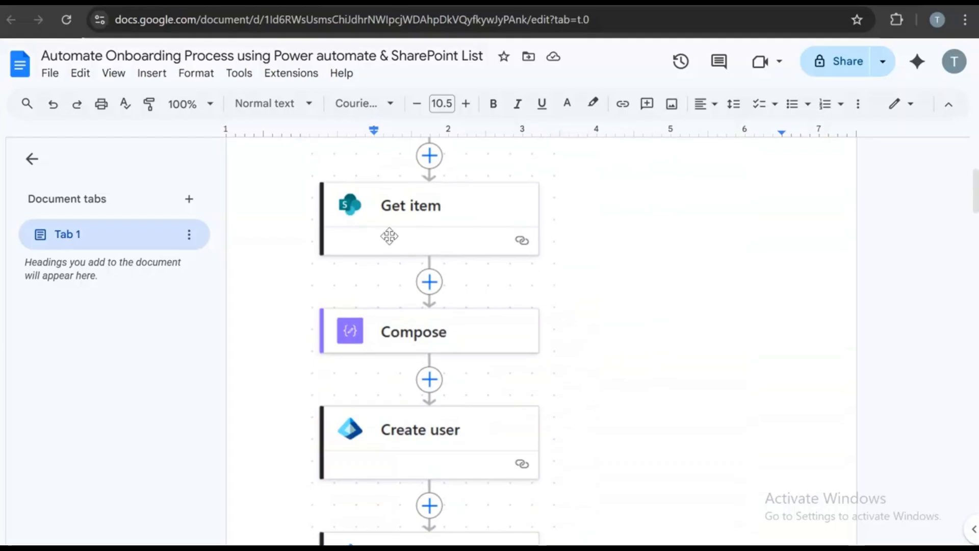
{"action": "scroll", "coordinate": [558, 392], "scroll_direction": "down", "scroll_amount": 3}
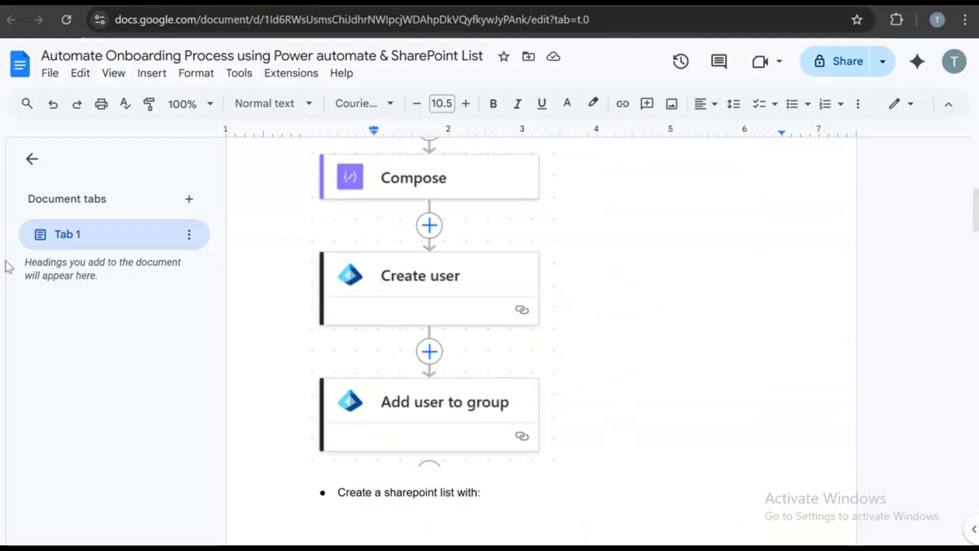
{"action": "scroll", "coordinate": [586, 381], "scroll_direction": "down", "scroll_amount": 12}
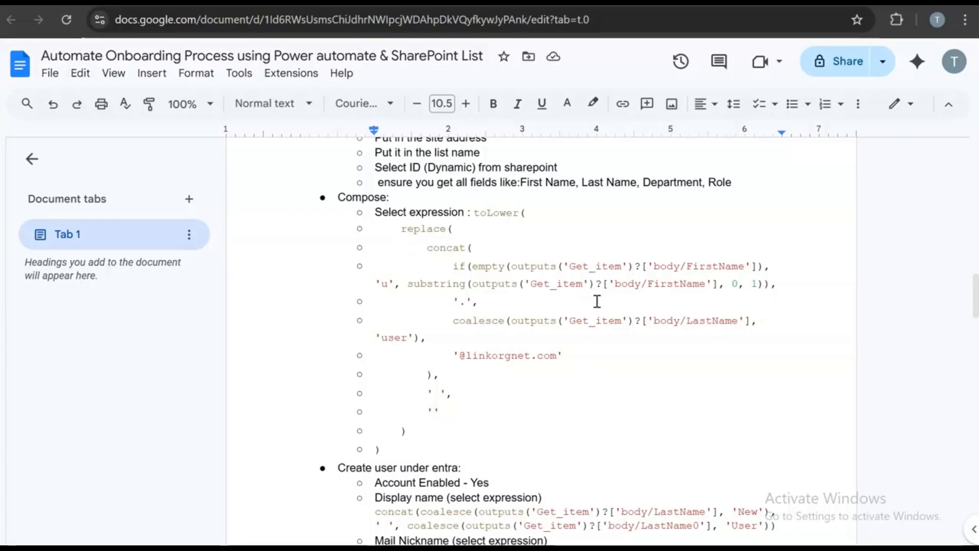
{"action": "scroll", "coordinate": [596, 301], "scroll_direction": "up", "scroll_amount": 6}
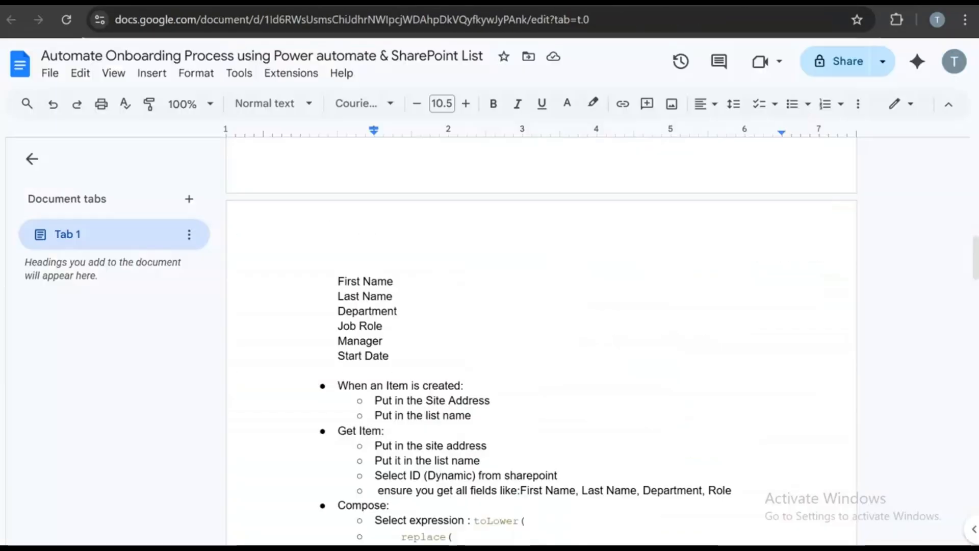
{"action": "scroll", "coordinate": [576, 267], "scroll_direction": "down", "scroll_amount": 4}
{"action": "scroll", "coordinate": [577, 268], "scroll_direction": "down", "scroll_amount": 10}
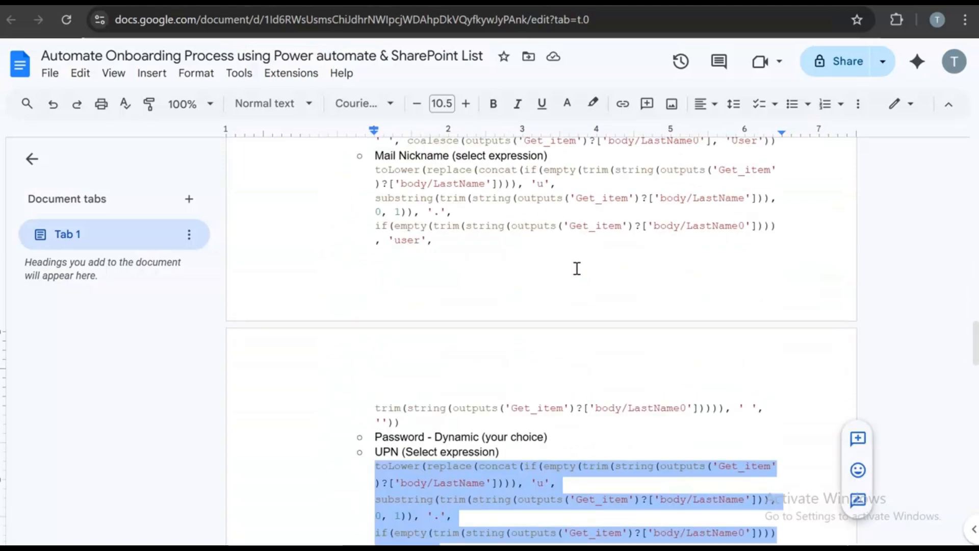
{"action": "scroll", "coordinate": [576, 268], "scroll_direction": "up", "scroll_amount": 5}
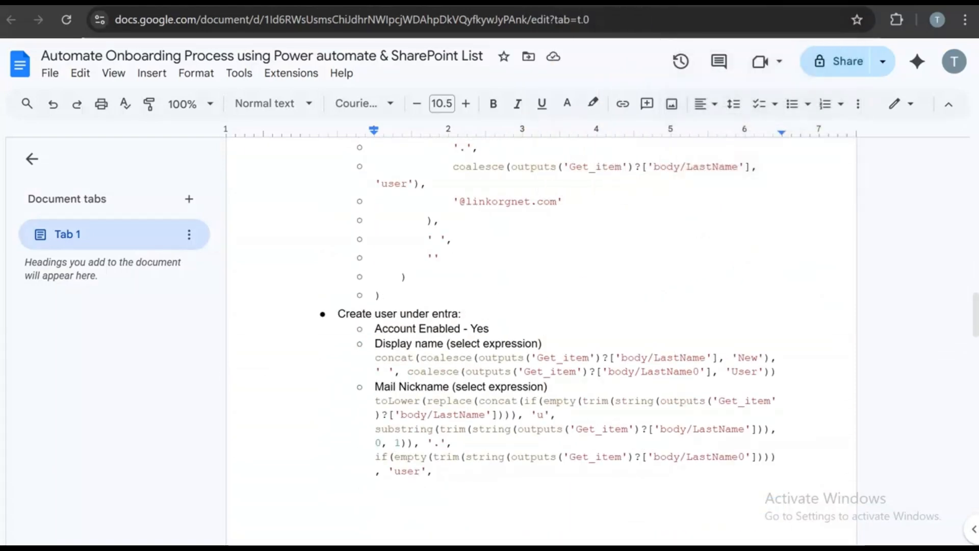
- Replace Create user's Display Name with the First Name and Last Name answers, then open Mail Nickname's expression
{"action": "left_click", "coordinate": [530, 2]}
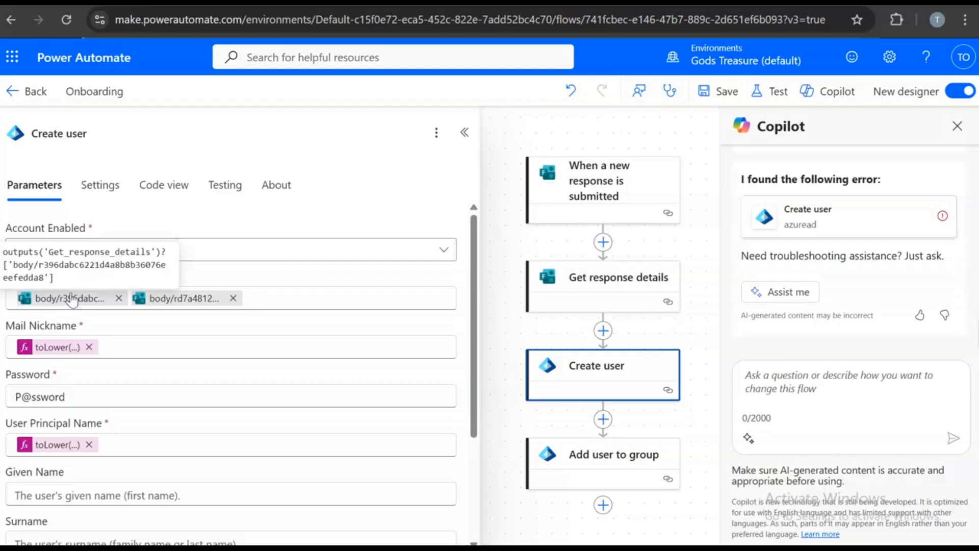
{"action": "left_click", "coordinate": [119, 298]}
{"action": "left_click", "coordinate": [119, 298]}
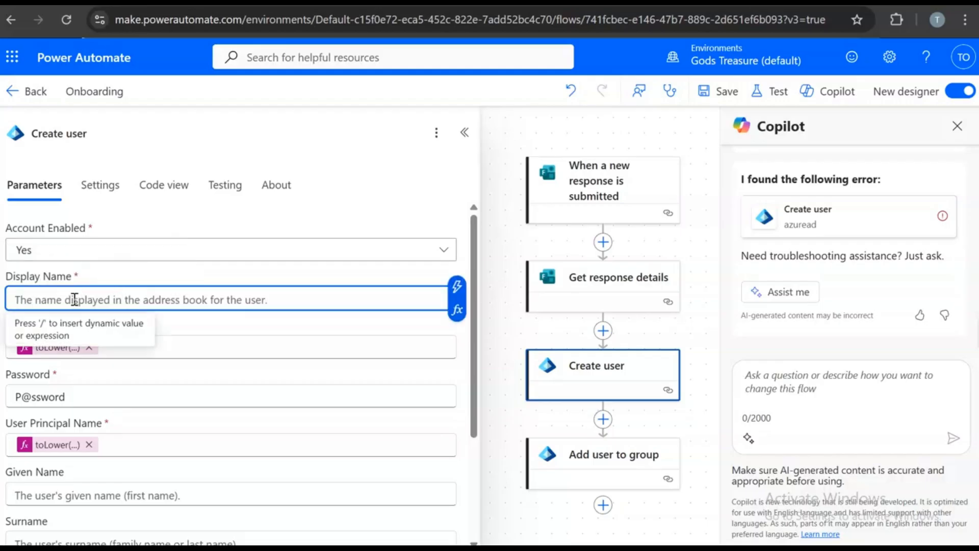
{"action": "type", "text": "/"}
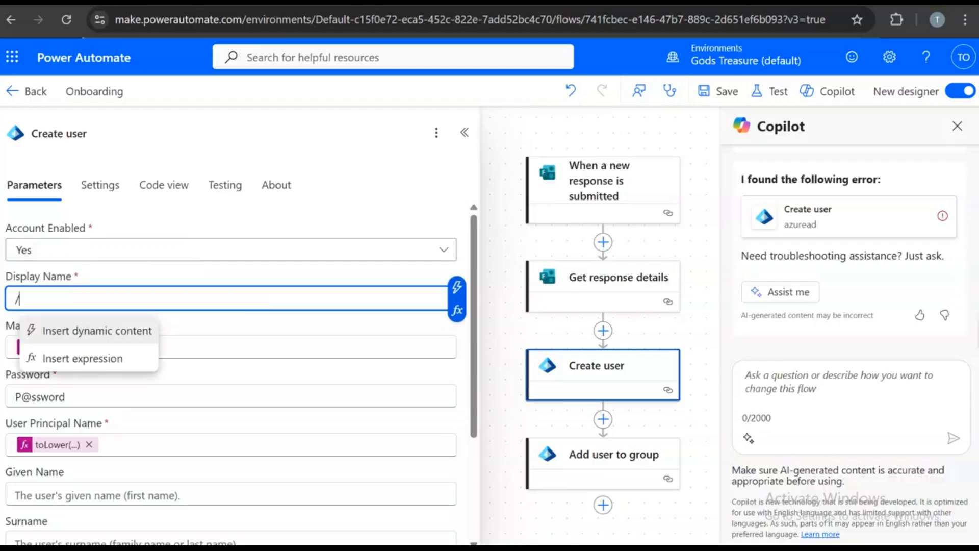
{"action": "left_click", "coordinate": [125, 332]}
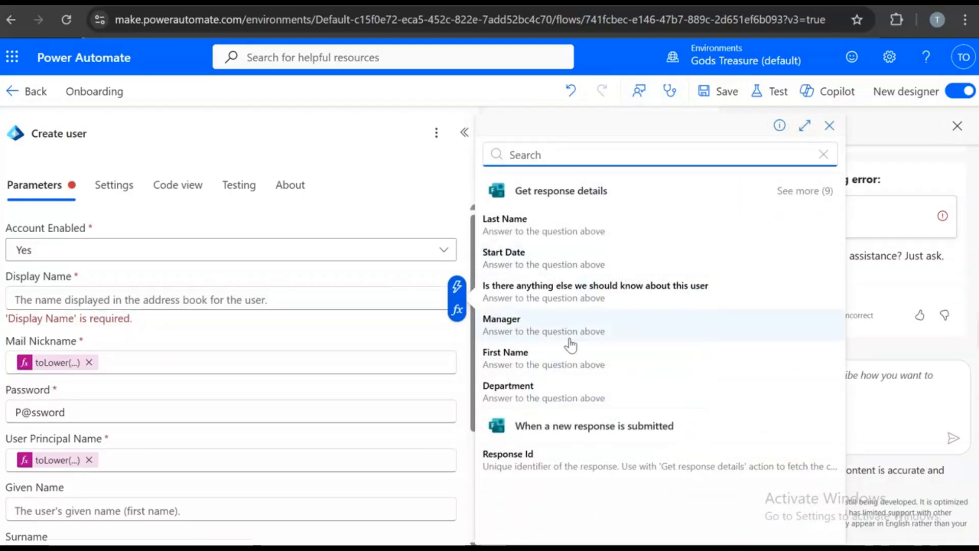
{"action": "left_click", "coordinate": [564, 351]}
{"action": "type", "text": "/"}
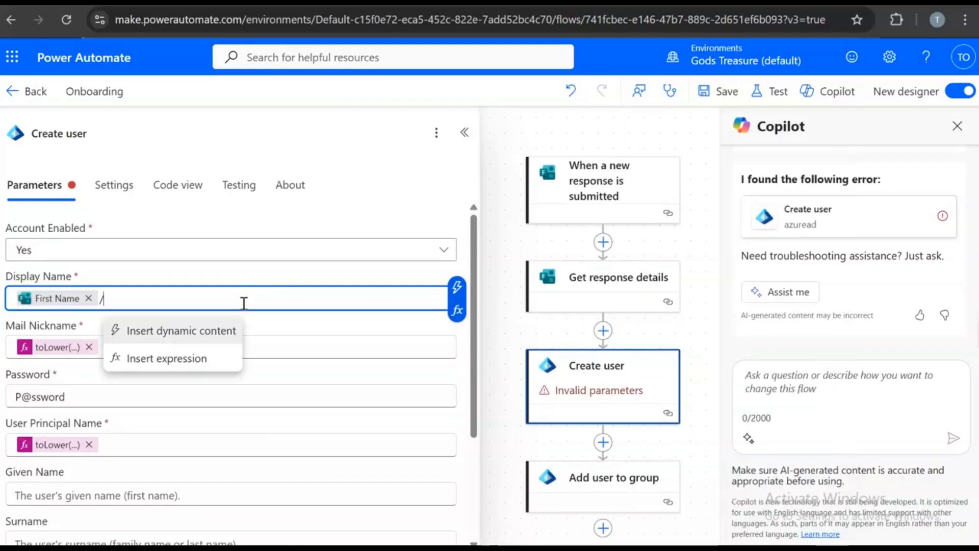
{"action": "left_click", "coordinate": [224, 334]}
{"action": "left_click", "coordinate": [578, 225]}
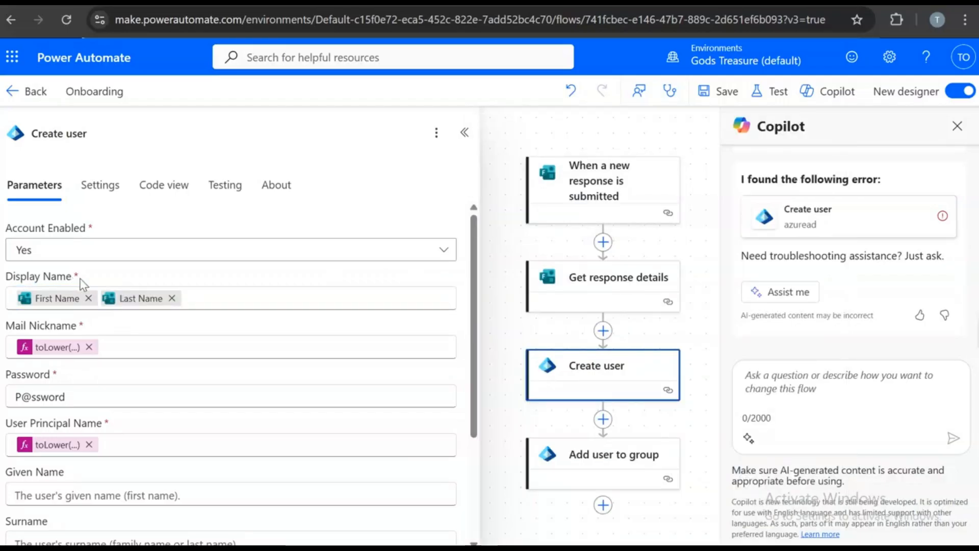
{"action": "left_click", "coordinate": [56, 347]}
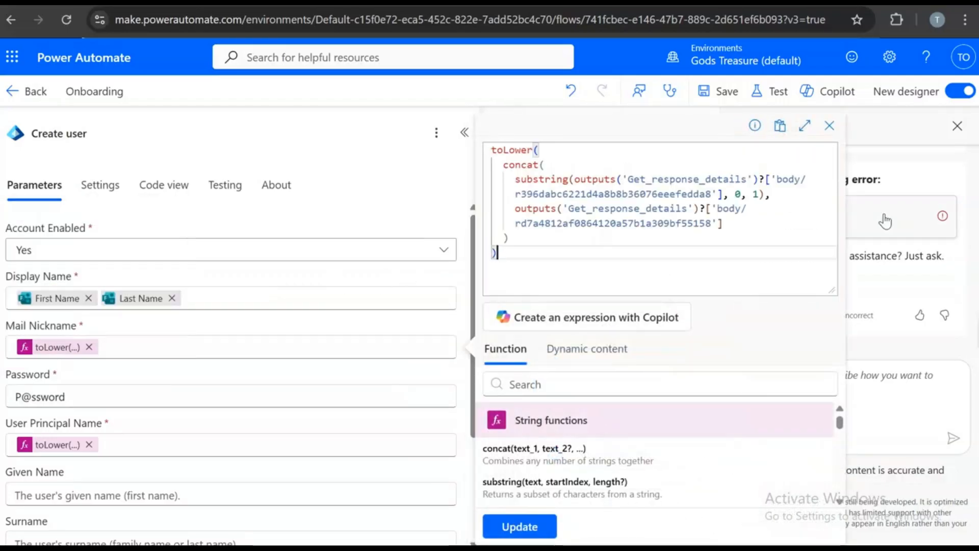
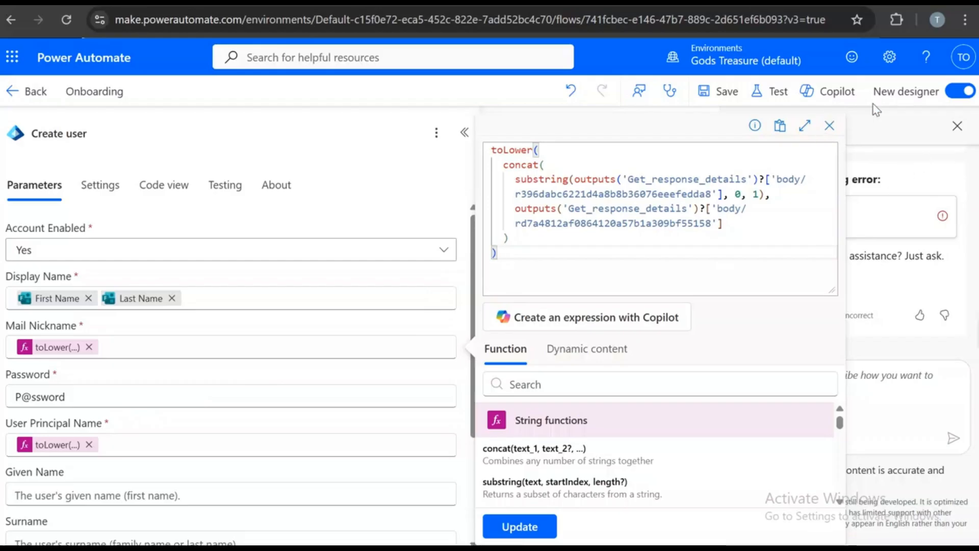
- Review the User Principal Name toLower expression, then close the expression editor
{"action": "left_click", "coordinate": [829, 125]}
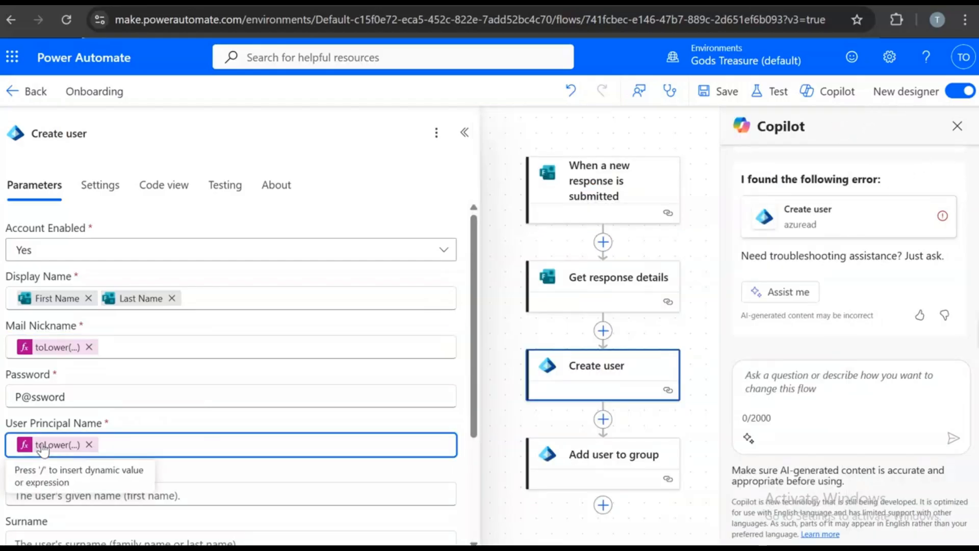
{"action": "left_click", "coordinate": [38, 445]}
{"action": "scroll", "coordinate": [693, 265], "scroll_direction": "down", "scroll_amount": 5}
{"action": "scroll", "coordinate": [695, 264], "scroll_direction": "up", "scroll_amount": 5}
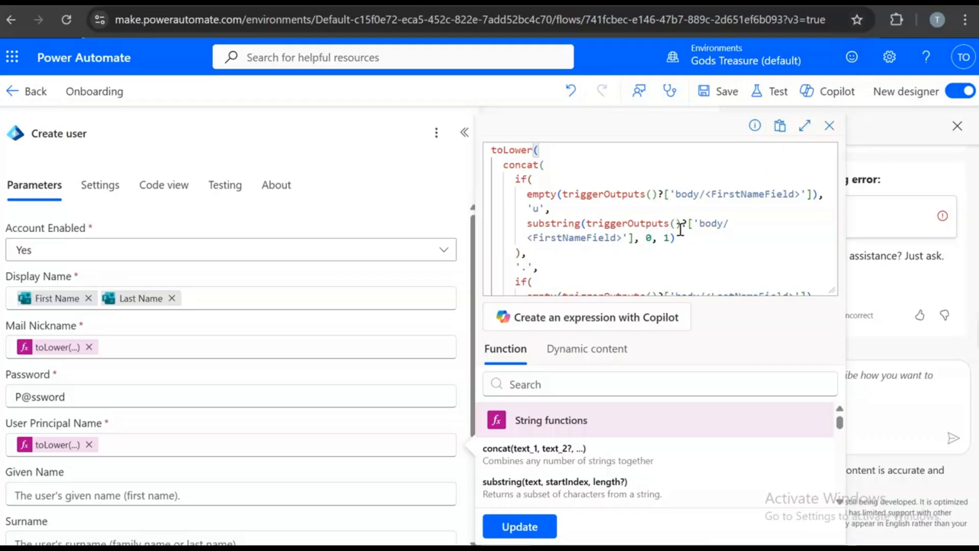
{"action": "scroll", "coordinate": [701, 224], "scroll_direction": "down", "scroll_amount": 3}
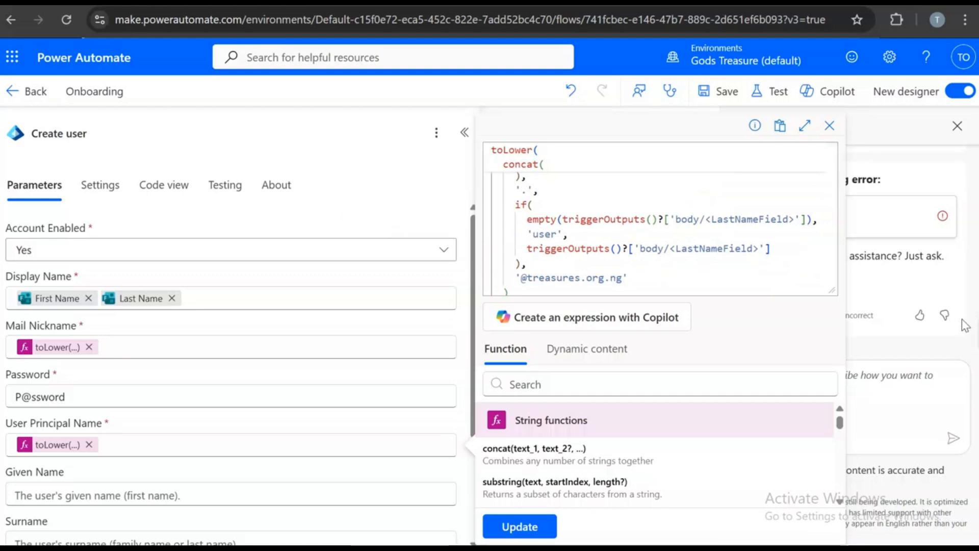
{"action": "left_click", "coordinate": [829, 125]}
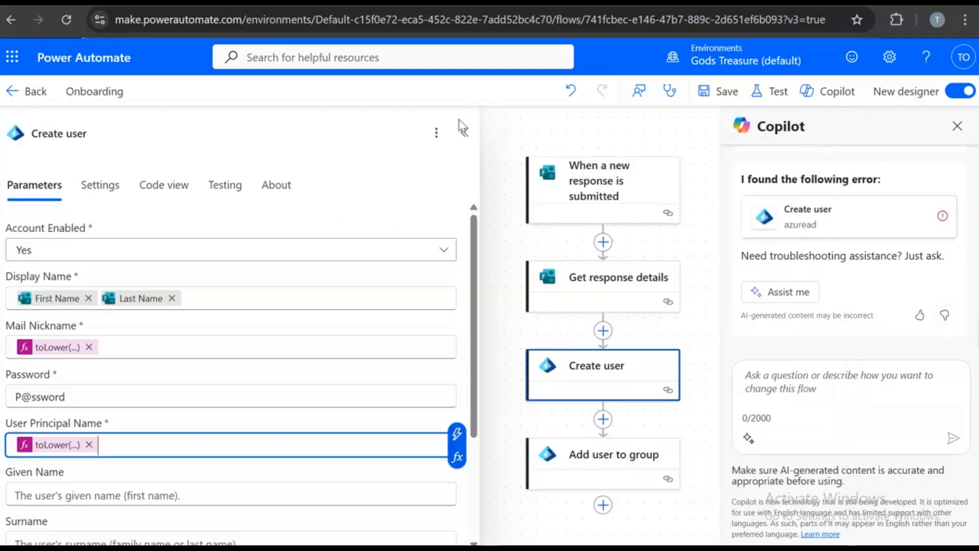
- Start a fresh Employee Onboarding form response, then return to the flow
{"action": "left_click", "coordinate": [464, 132]}
{"action": "left_click", "coordinate": [458, 2]}
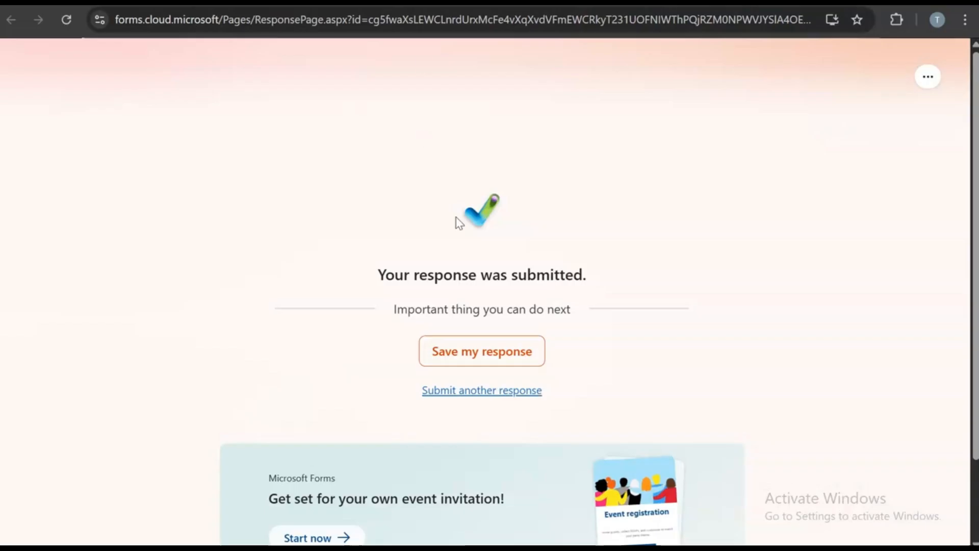
{"action": "left_click", "coordinate": [502, 391]}
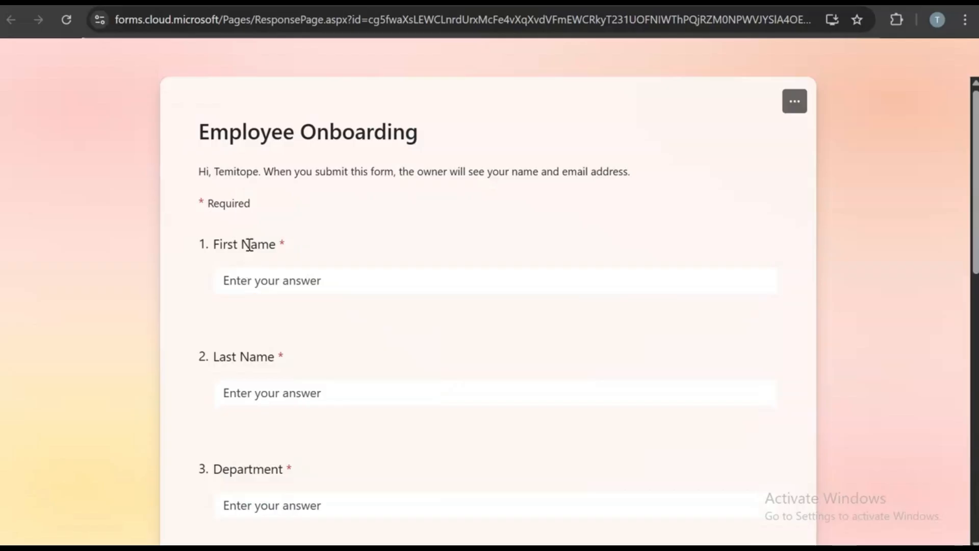
{"action": "scroll", "coordinate": [273, 337], "scroll_direction": "down", "scroll_amount": 8}
{"action": "left_click", "coordinate": [499, 3]}
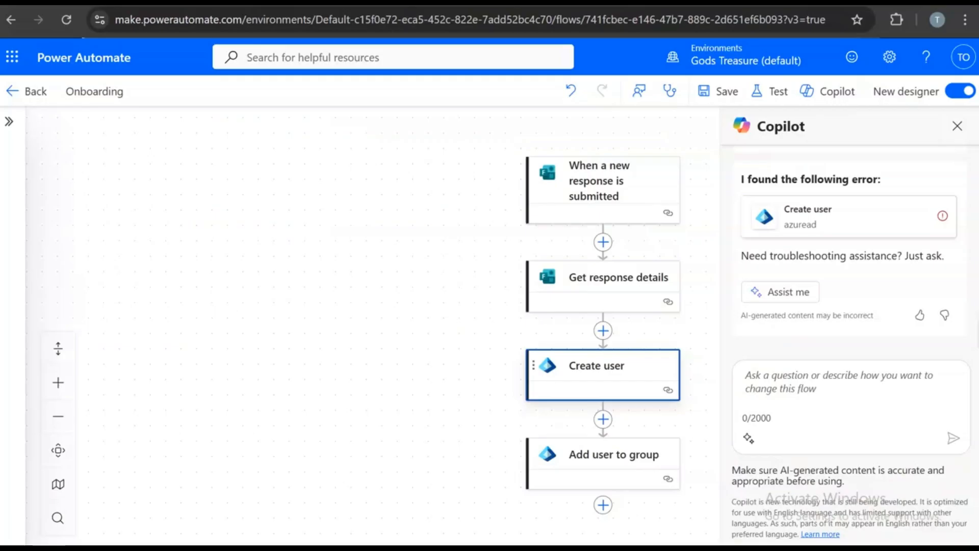
- Recheck Create user's Mail Nickname and User Principal Name expressions
{"action": "left_click", "coordinate": [587, 372]}
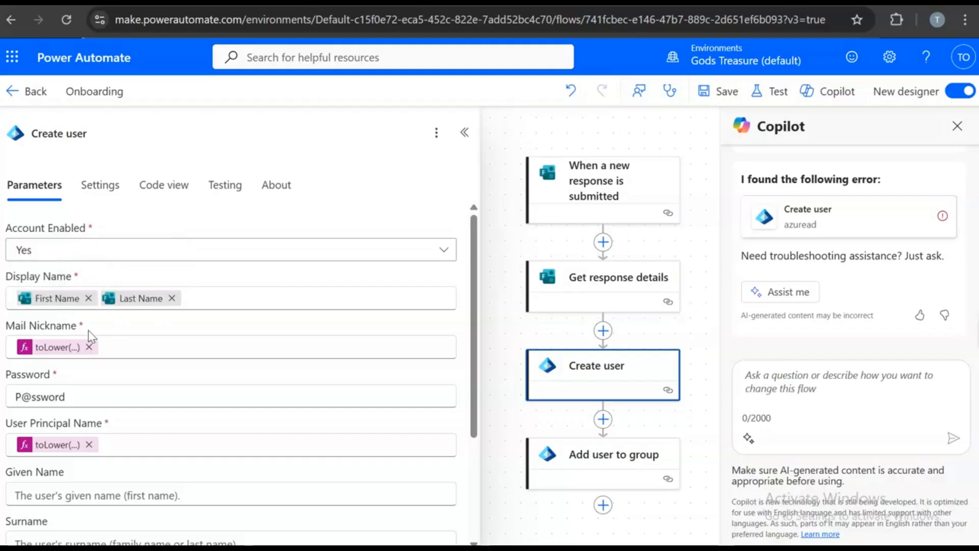
{"action": "left_click", "coordinate": [74, 347]}
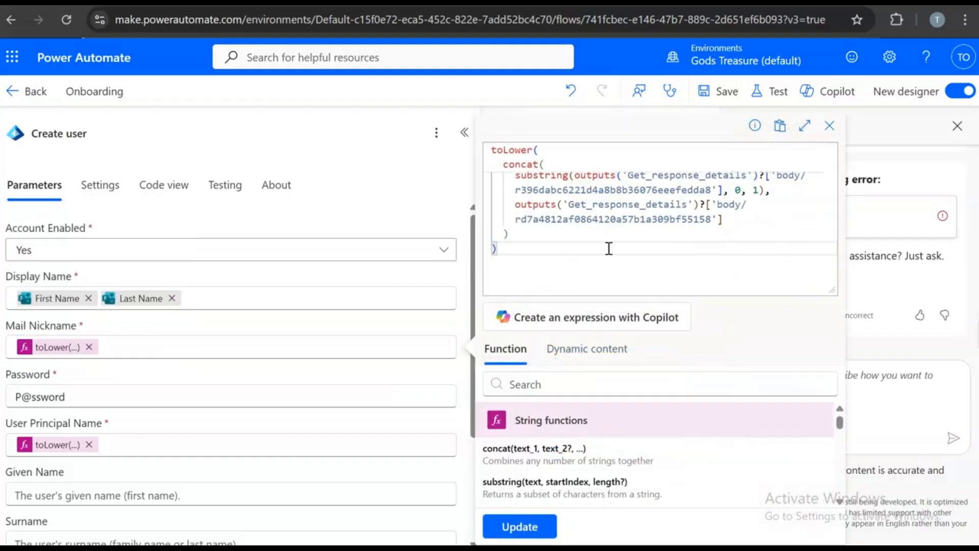
{"action": "left_click", "coordinate": [59, 445]}
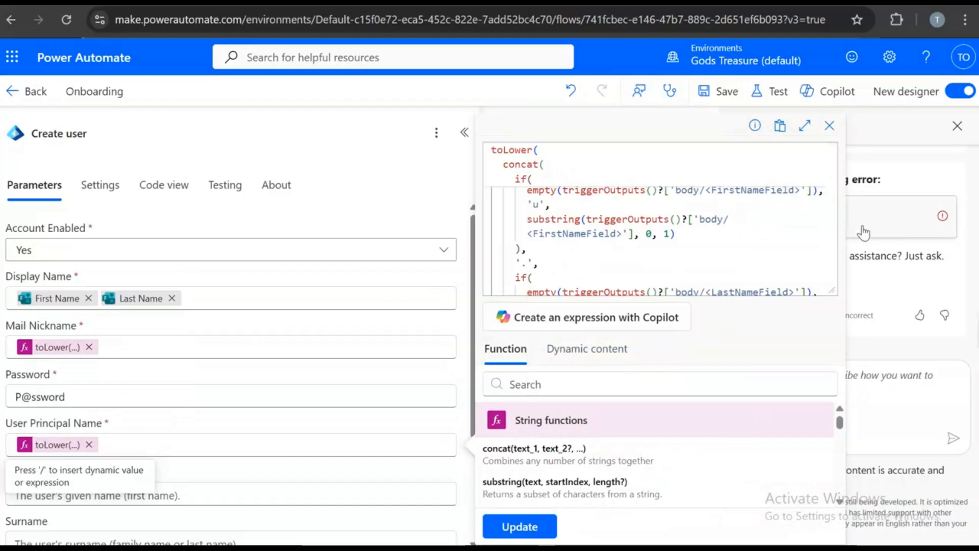
{"action": "scroll", "coordinate": [740, 245], "scroll_direction": "down", "scroll_amount": 1}
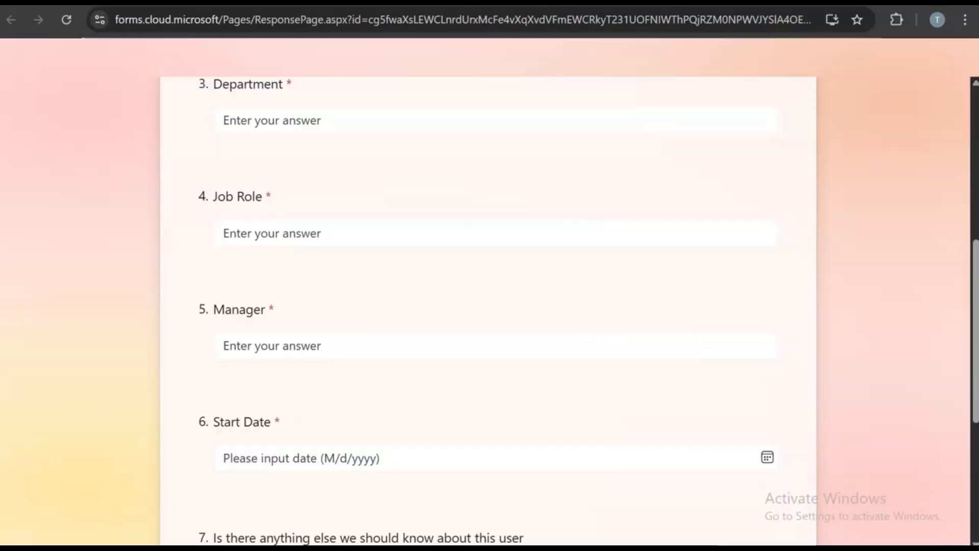
{"action": "scroll", "coordinate": [308, 393], "scroll_direction": "up", "scroll_amount": 5}
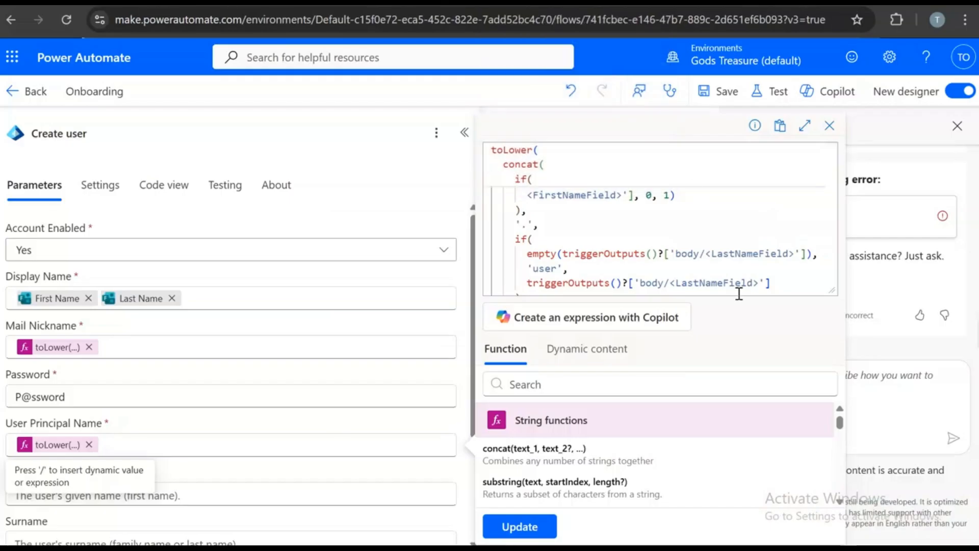
{"action": "scroll", "coordinate": [739, 294], "scroll_direction": "down", "scroll_amount": 1}
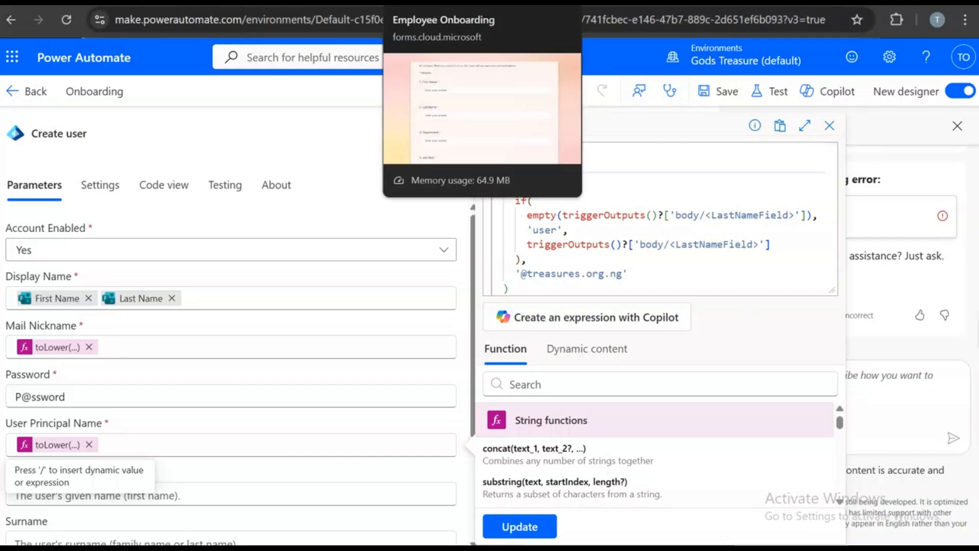
- Glance at the Employee Onboarding form, then close the expression editor and collapse Create user
{"action": "left_click", "coordinate": [439, 3]}
{"action": "scroll", "coordinate": [462, 354], "scroll_direction": "down", "scroll_amount": 10}
{"action": "scroll", "coordinate": [464, 343], "scroll_direction": "up", "scroll_amount": 10}
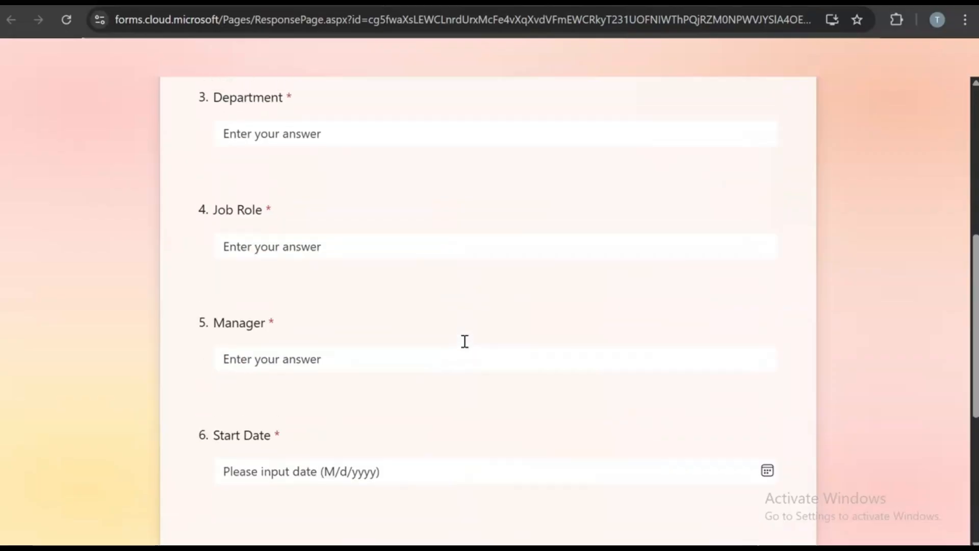
{"action": "left_click", "coordinate": [398, 2]}
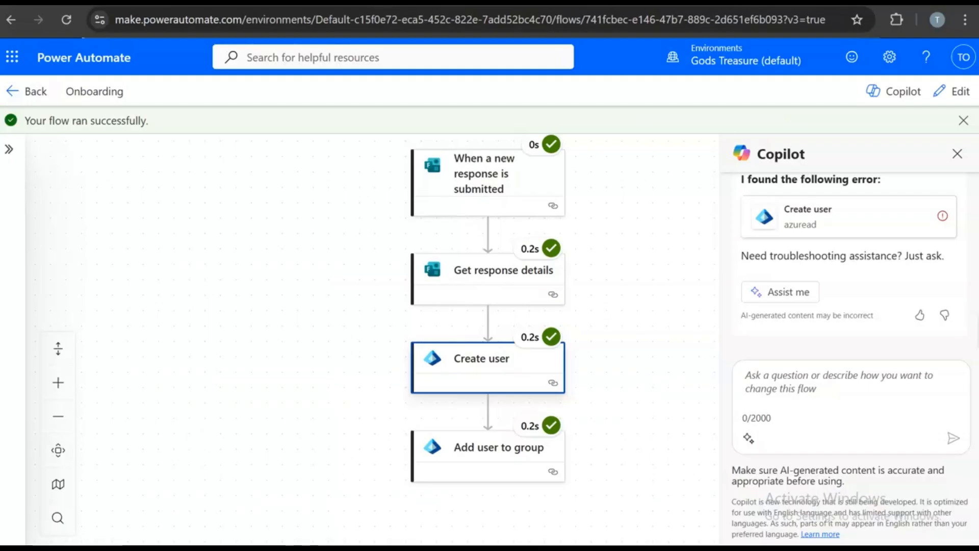
{"action": "left_click", "coordinate": [525, 2]}
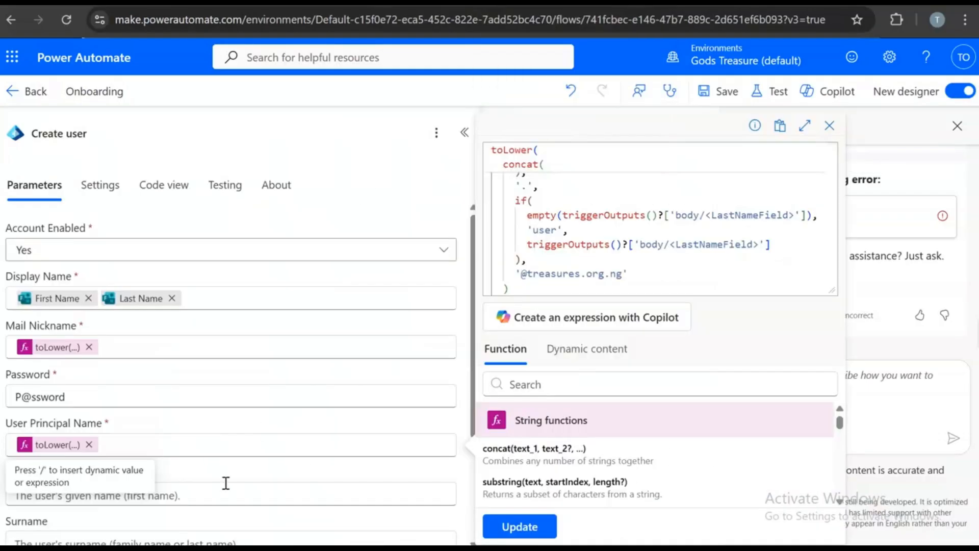
{"action": "left_click", "coordinate": [829, 126]}
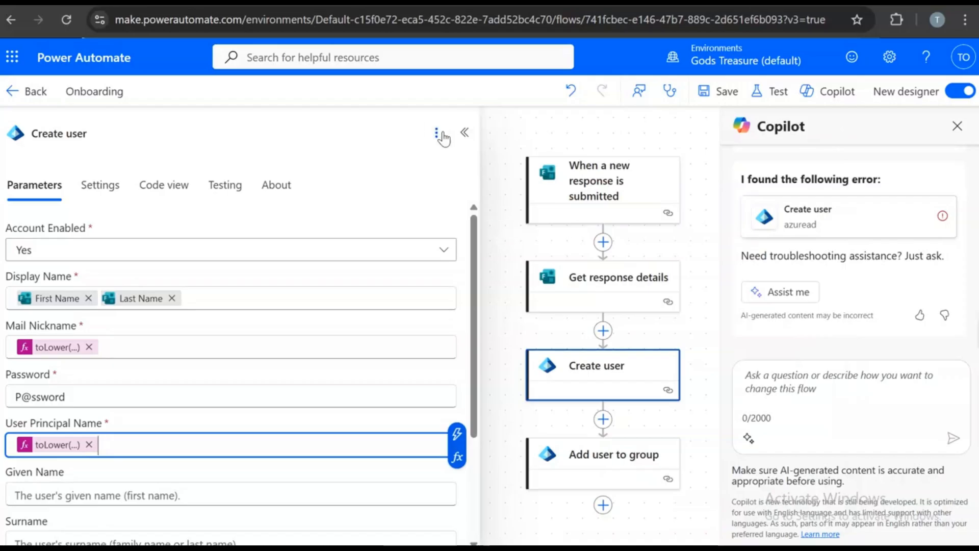
{"action": "left_click", "coordinate": [464, 132]}
- Enter the new employee's first and last name and the Finance department
{"action": "left_click", "coordinate": [444, 3]}
{"action": "left_click", "coordinate": [273, 278]}
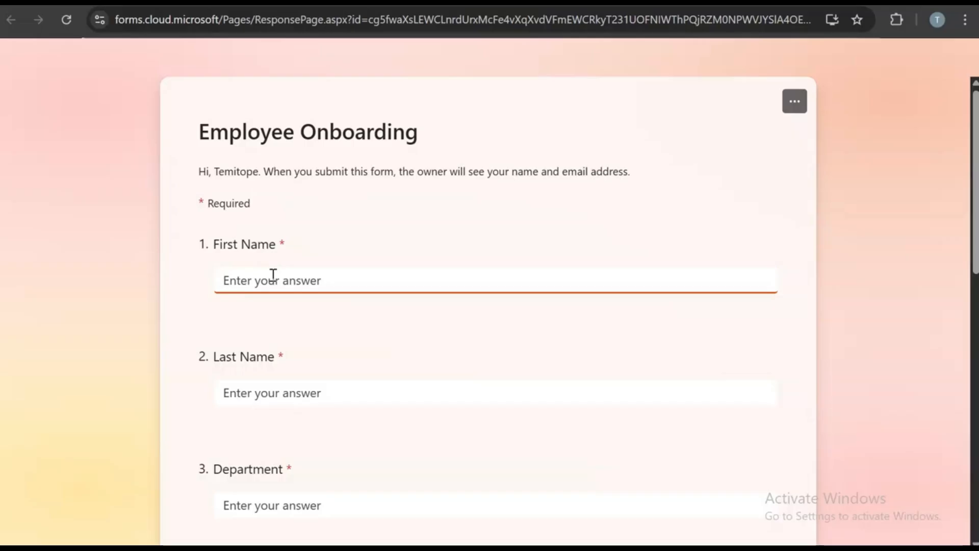
{"action": "left_click", "coordinate": [251, 396]}
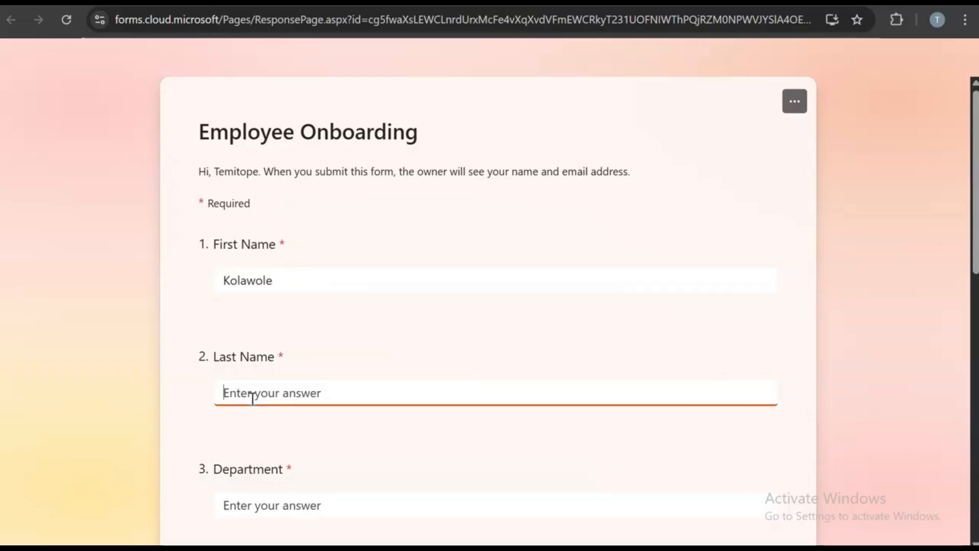
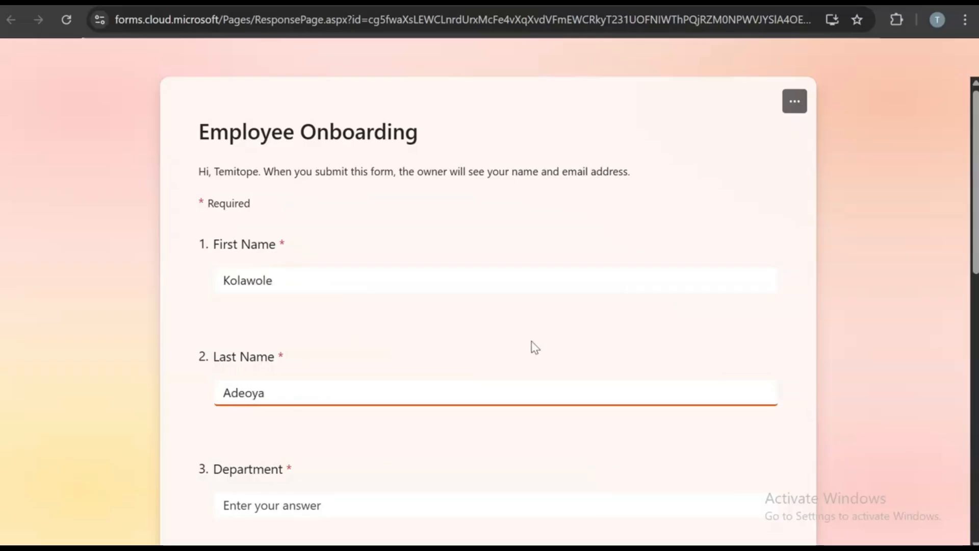
{"action": "scroll", "coordinate": [541, 351], "scroll_direction": "down", "scroll_amount": 3}
{"action": "left_click", "coordinate": [389, 351]}
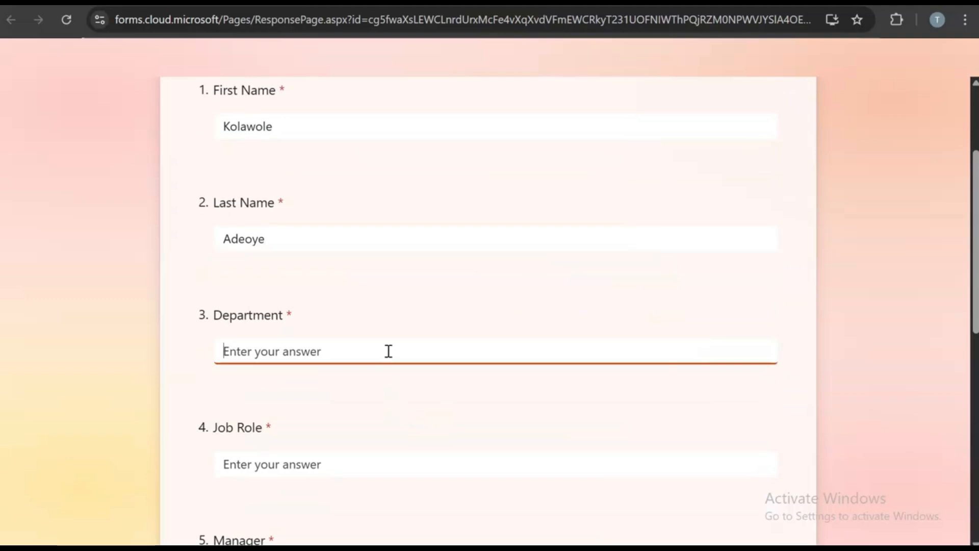
{"action": "type", "text": "Finance"}
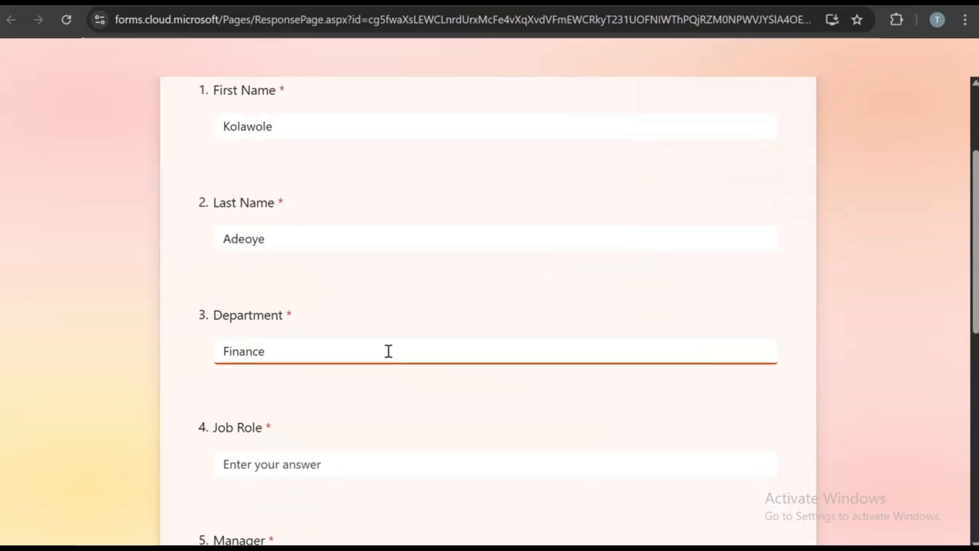
- Set Job Role to Billing Officer, choose a manager, set Start Date 5/4/2026, and submit
{"action": "scroll", "coordinate": [401, 401], "scroll_direction": "down", "scroll_amount": 3}
{"action": "left_click", "coordinate": [451, 319]}
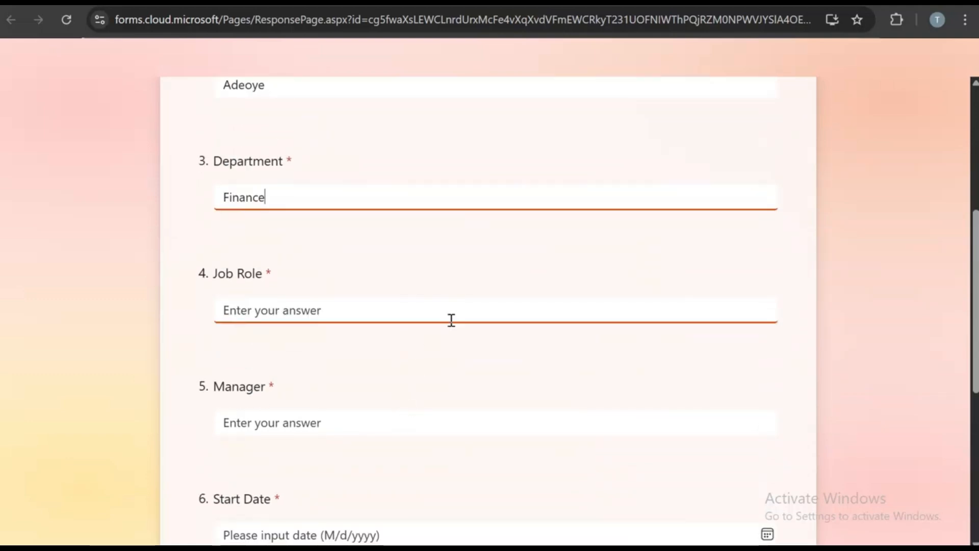
{"action": "type", "text": "Billing Officer"}
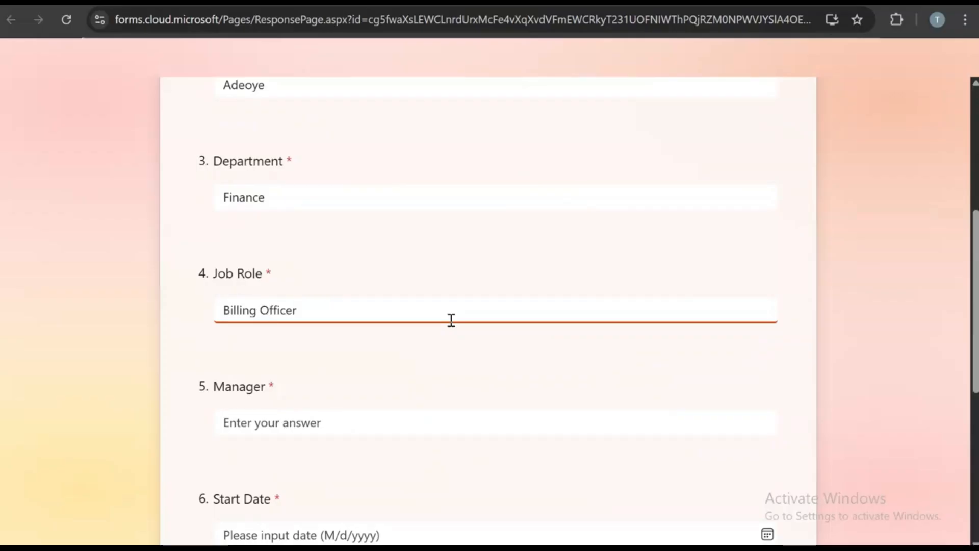
{"action": "scroll", "coordinate": [469, 306], "scroll_direction": "down", "scroll_amount": 3}
{"action": "left_click", "coordinate": [508, 277]}
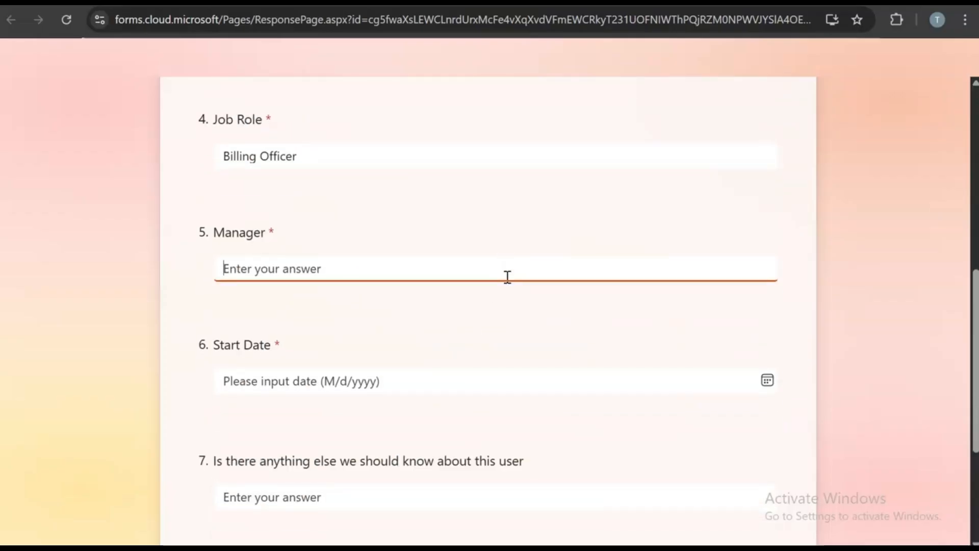
{"action": "type", "text": "Tobi"}
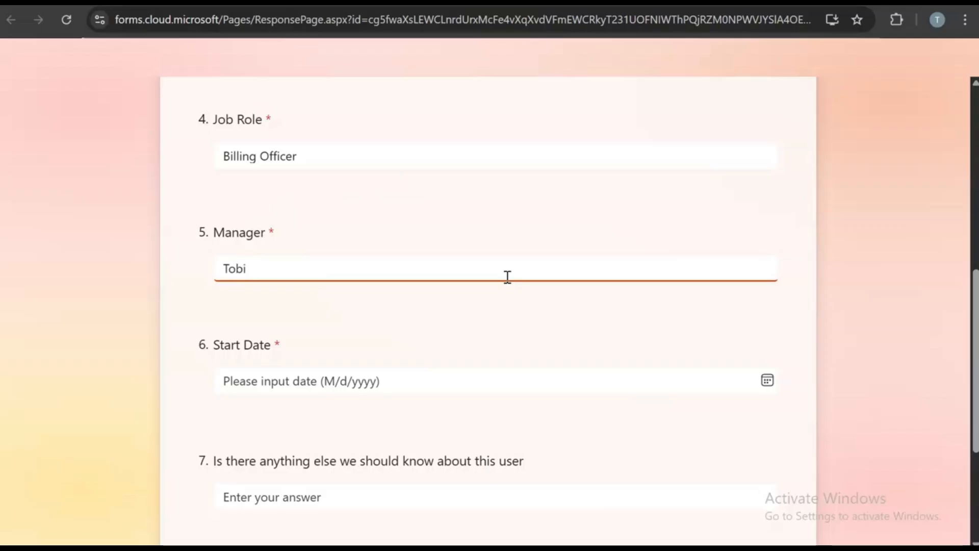
{"action": "scroll", "coordinate": [508, 277], "scroll_direction": "down", "scroll_amount": 2}
{"action": "left_click", "coordinate": [352, 304]}
{"action": "left_click", "coordinate": [255, 404]}
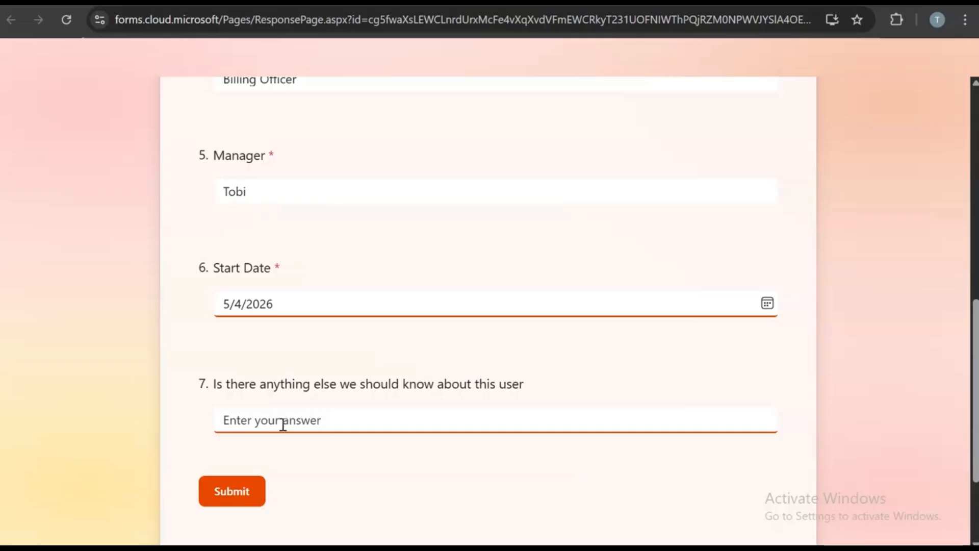
{"action": "left_click", "coordinate": [261, 488]}
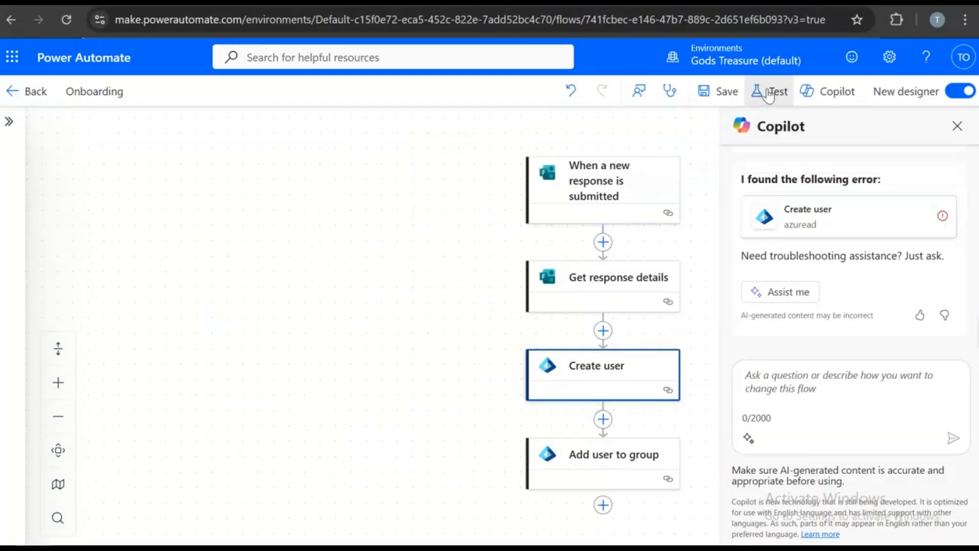
- Save the flow and start a manual test run
{"action": "left_click", "coordinate": [769, 96]}
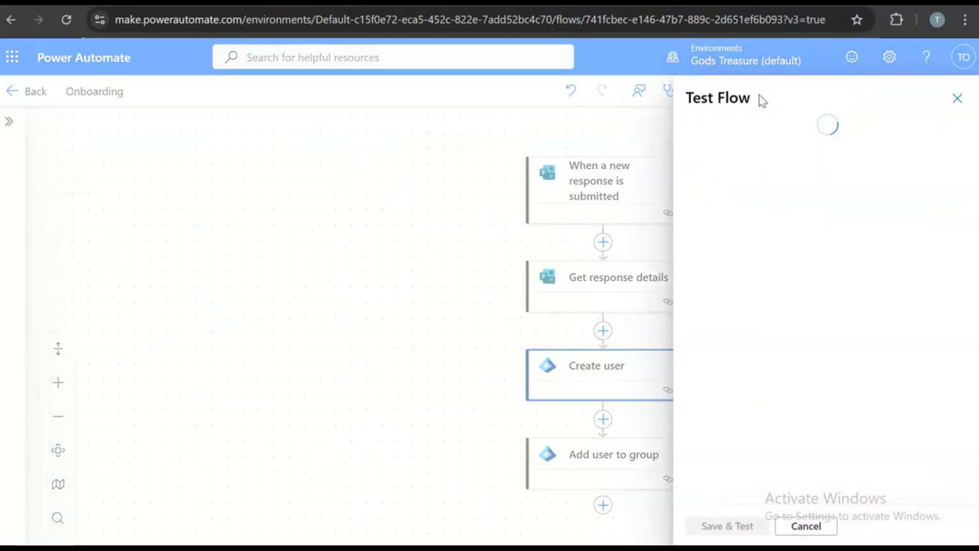
{"action": "left_click", "coordinate": [697, 132]}
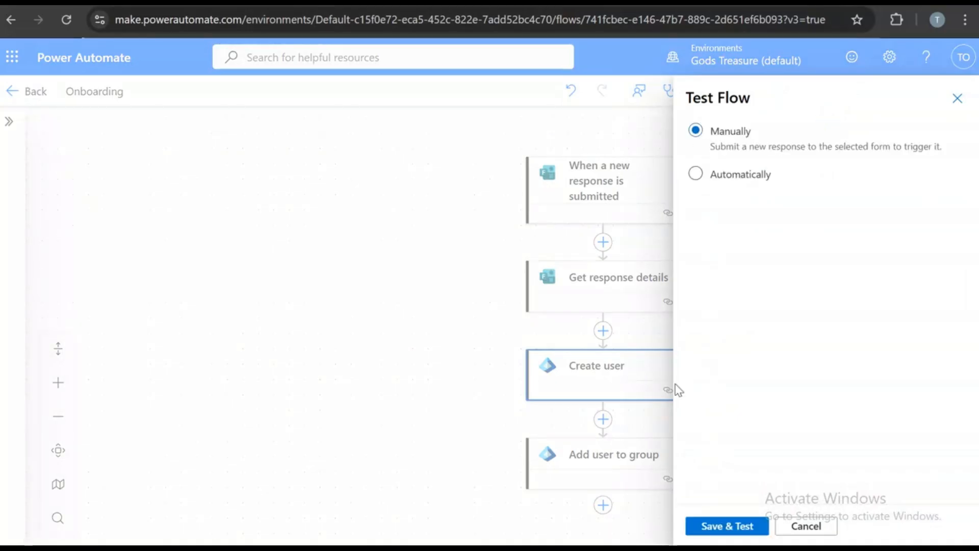
{"action": "left_click", "coordinate": [716, 529]}
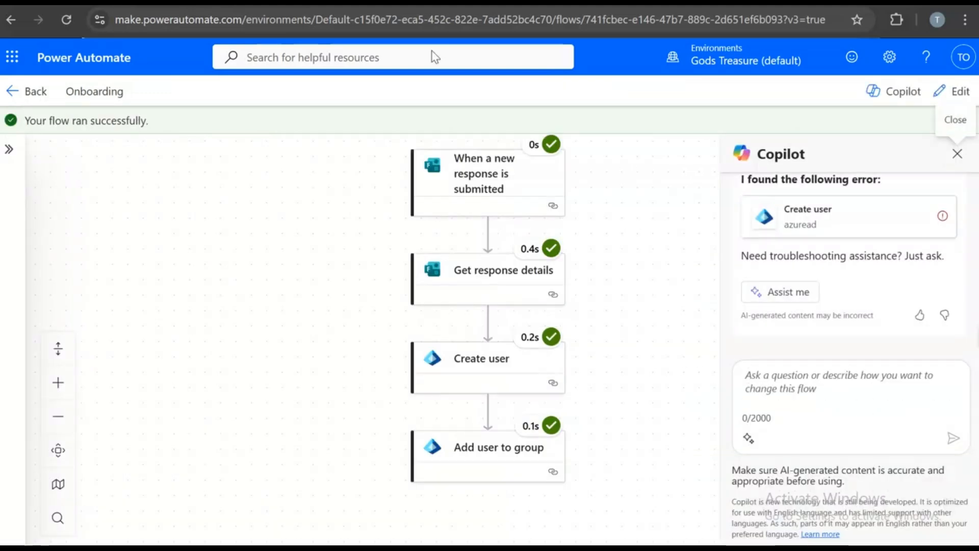
- Check the raw inputs of Create user and Add user to group, then reload Active users
{"action": "left_click", "coordinate": [466, 377]}
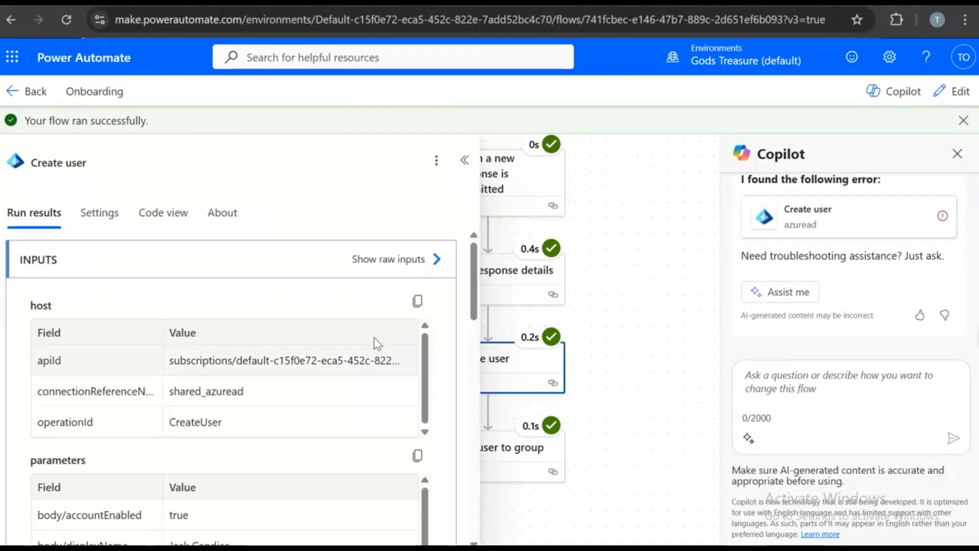
{"action": "left_click", "coordinate": [402, 261]}
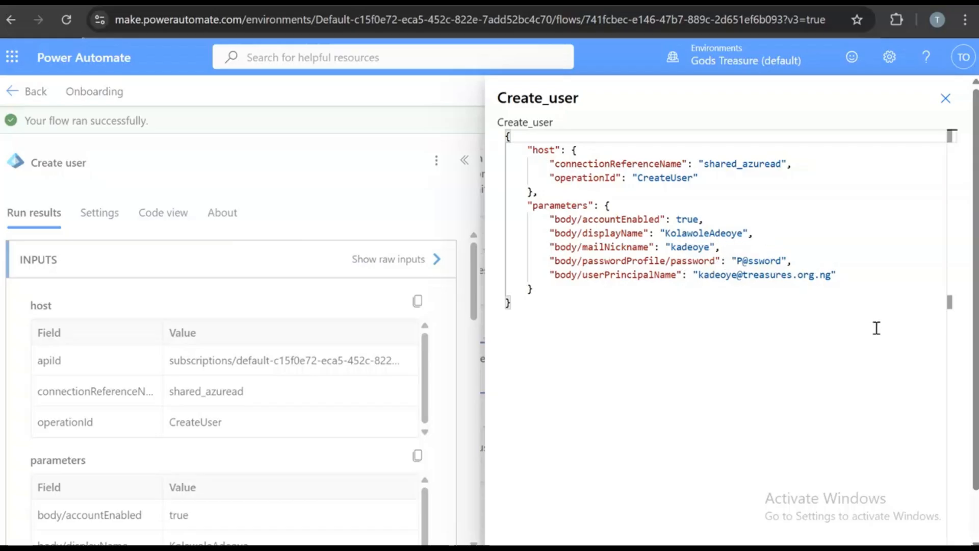
{"action": "left_click", "coordinate": [936, 110]}
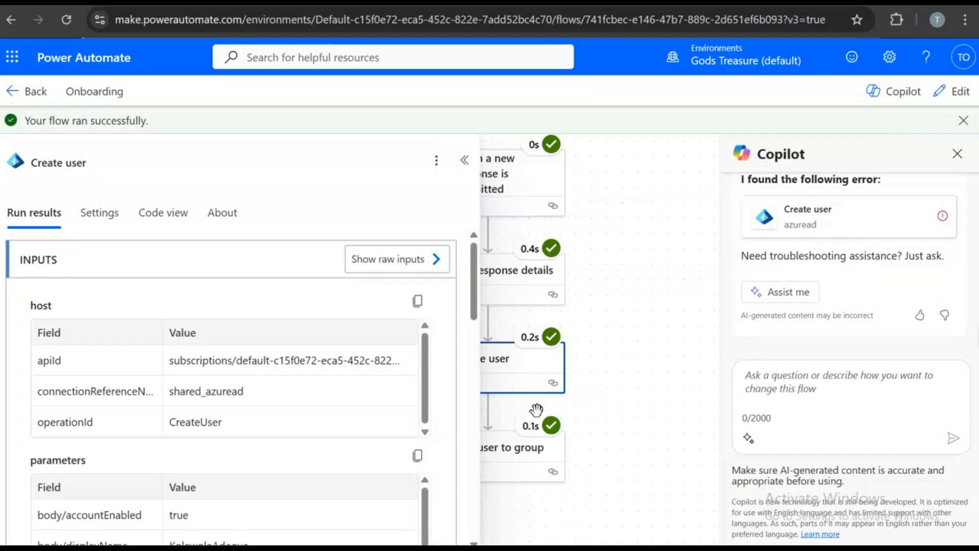
{"action": "left_click", "coordinate": [531, 452]}
{"action": "left_click", "coordinate": [434, 261]}
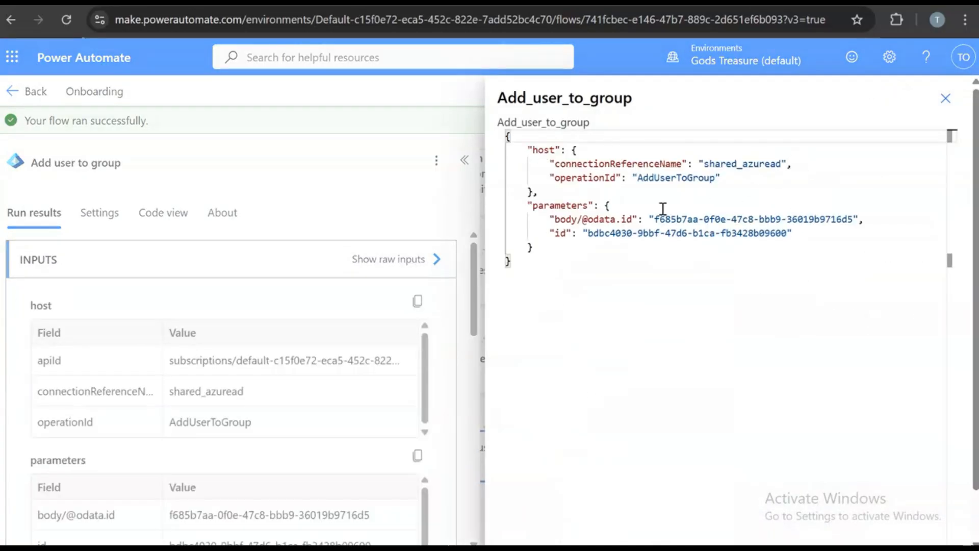
{"action": "left_click", "coordinate": [945, 98]}
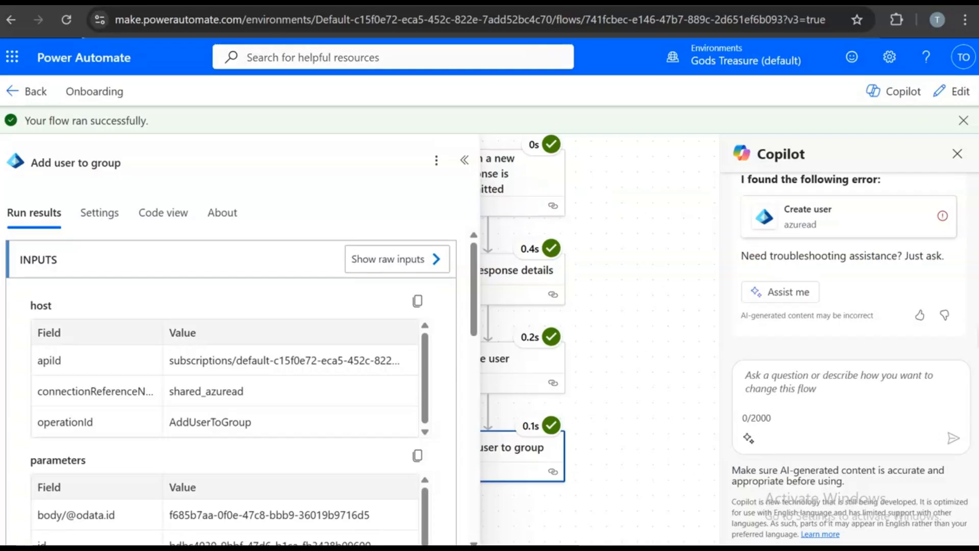
{"action": "left_click", "coordinate": [102, 2]}
{"action": "left_click", "coordinate": [69, 18]}
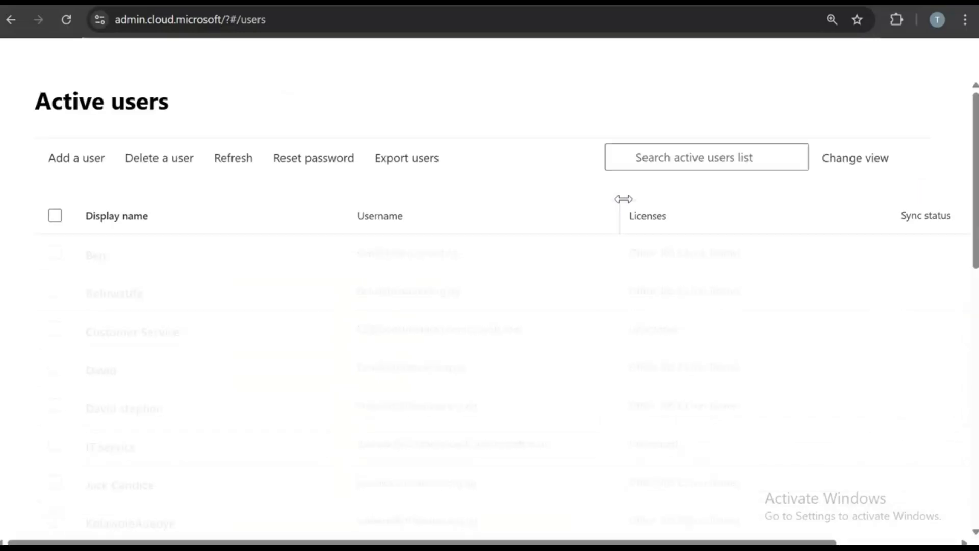
- Scroll the Active users table to find the new account, whose display name lacks a space
{"action": "scroll", "coordinate": [627, 204], "scroll_direction": "down", "scroll_amount": 3}
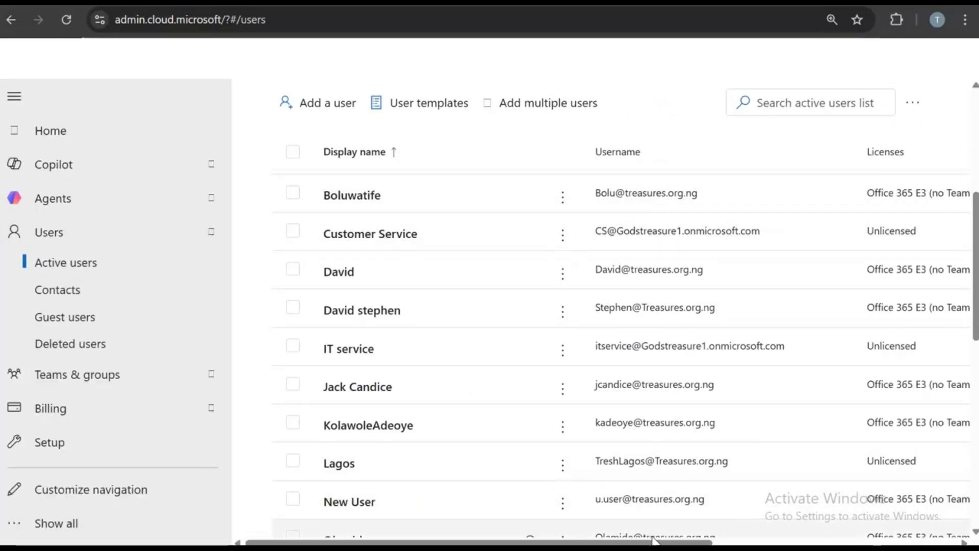
{"action": "left_click_drag", "start_coordinate": [668, 544], "coordinate": [709, 544]}
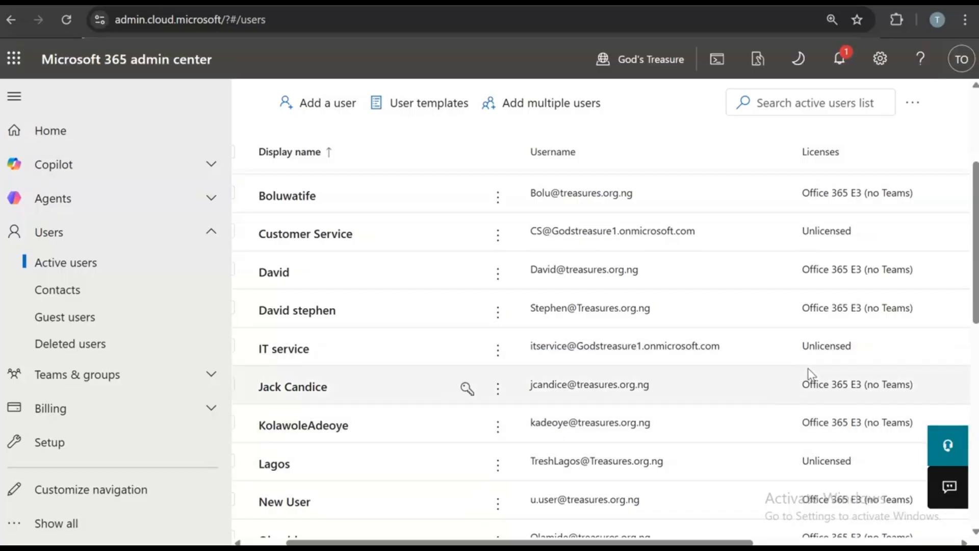
{"action": "scroll", "coordinate": [844, 422], "scroll_direction": "down", "scroll_amount": 3}
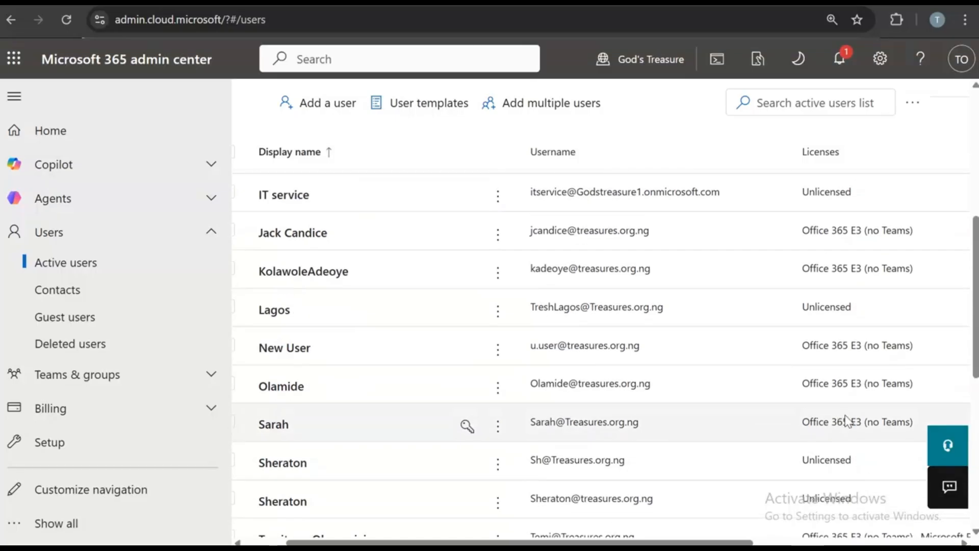
{"action": "scroll", "coordinate": [845, 419], "scroll_direction": "up", "scroll_amount": 3}
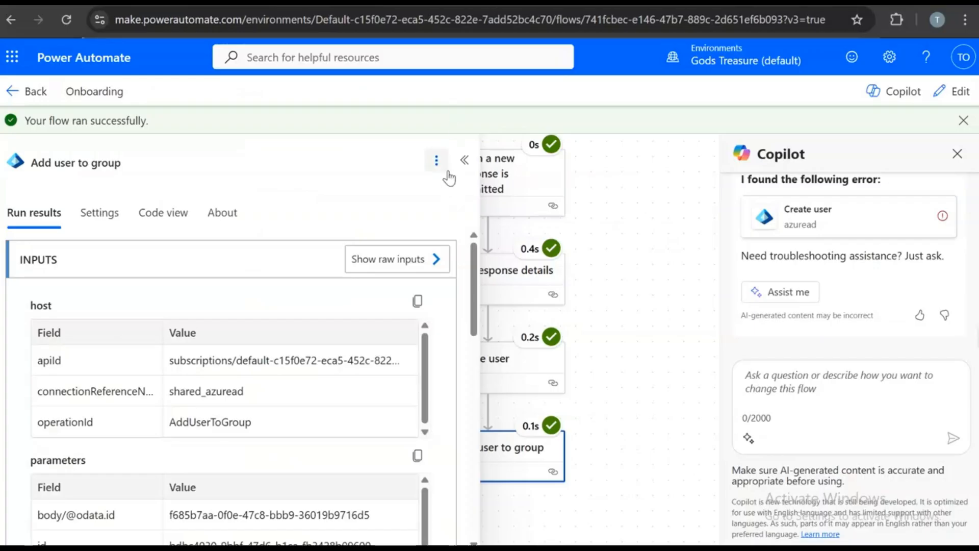
- Put the flow into edit mode and inspect Create user's Mail Nickname and User Principal Name expressions
{"action": "left_click", "coordinate": [452, 164]}
{"action": "left_click", "coordinate": [439, 361]}
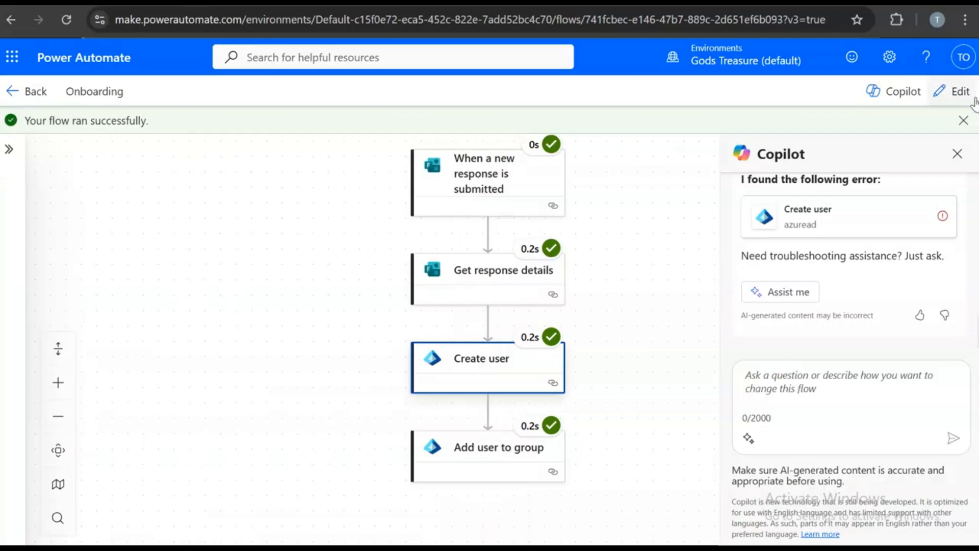
{"action": "left_click", "coordinate": [956, 102]}
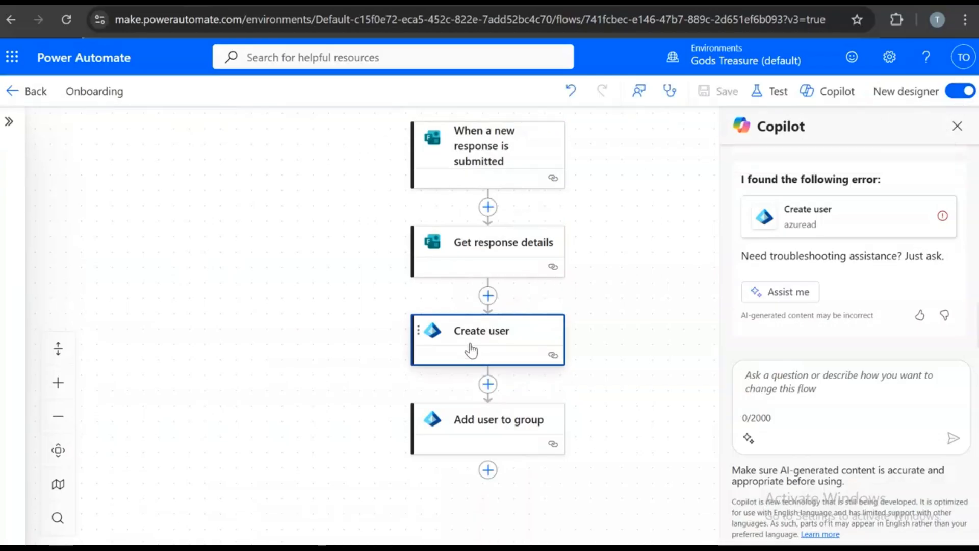
{"action": "left_click", "coordinate": [485, 337]}
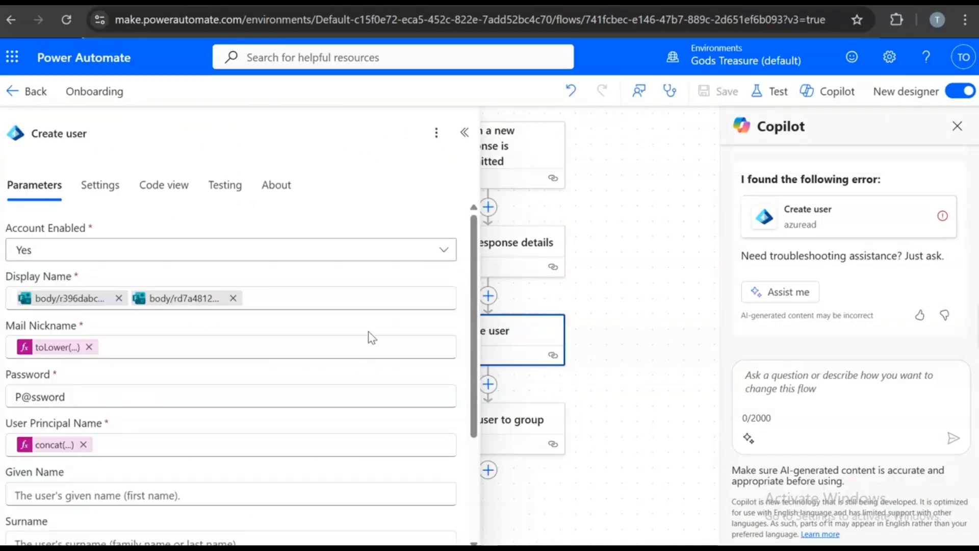
{"action": "left_click", "coordinate": [59, 355]}
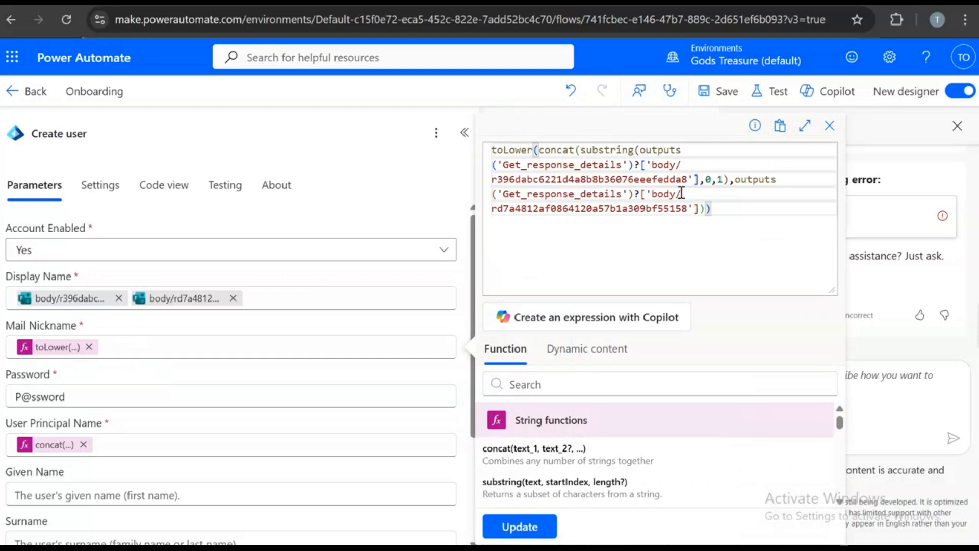
{"action": "left_click", "coordinate": [40, 436]}
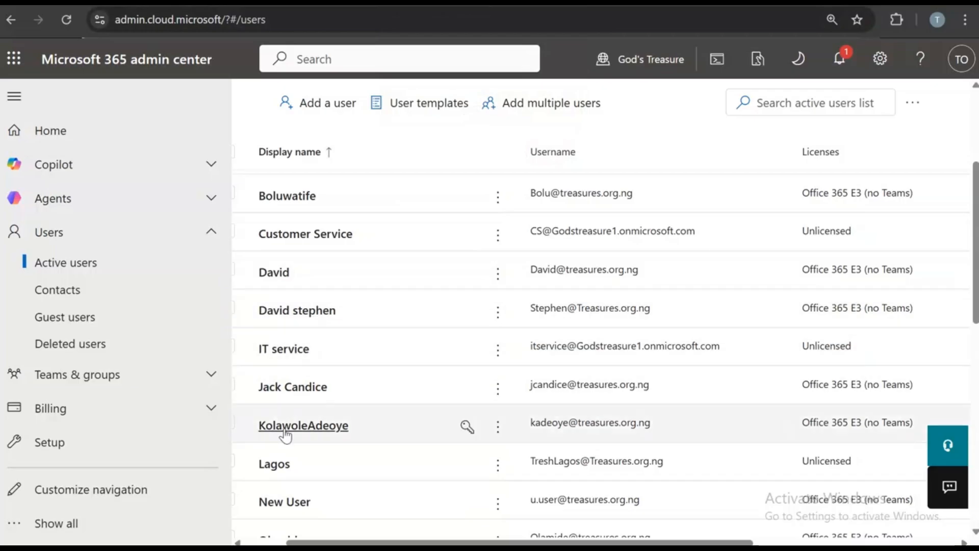
- Open the new user's account details and check the username and email settings
{"action": "left_click", "coordinate": [287, 431]}
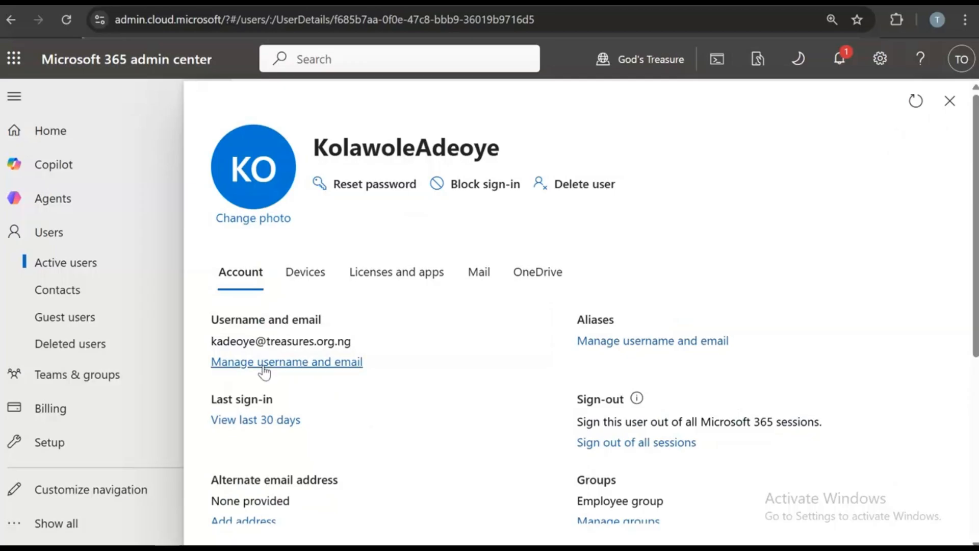
{"action": "left_click", "coordinate": [264, 362]}
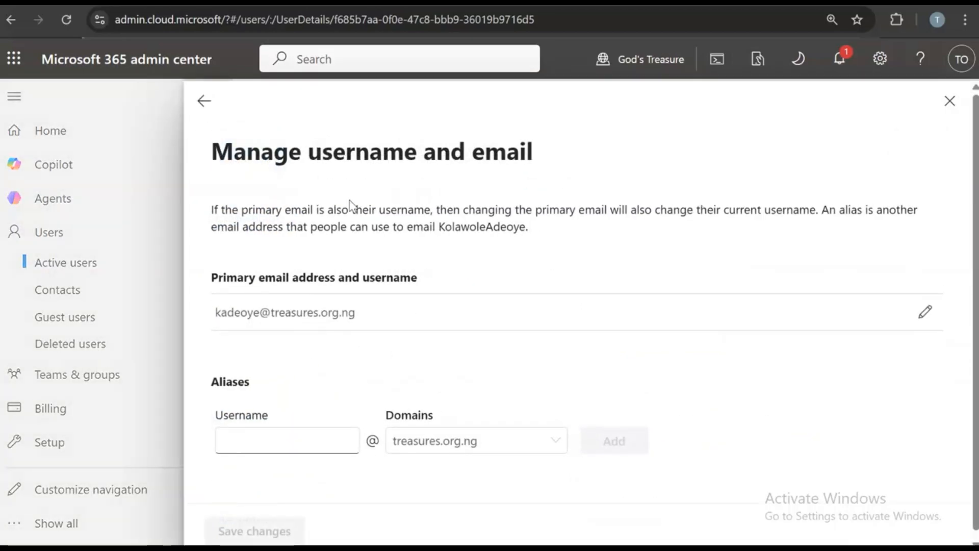
{"action": "left_click", "coordinate": [204, 100]}
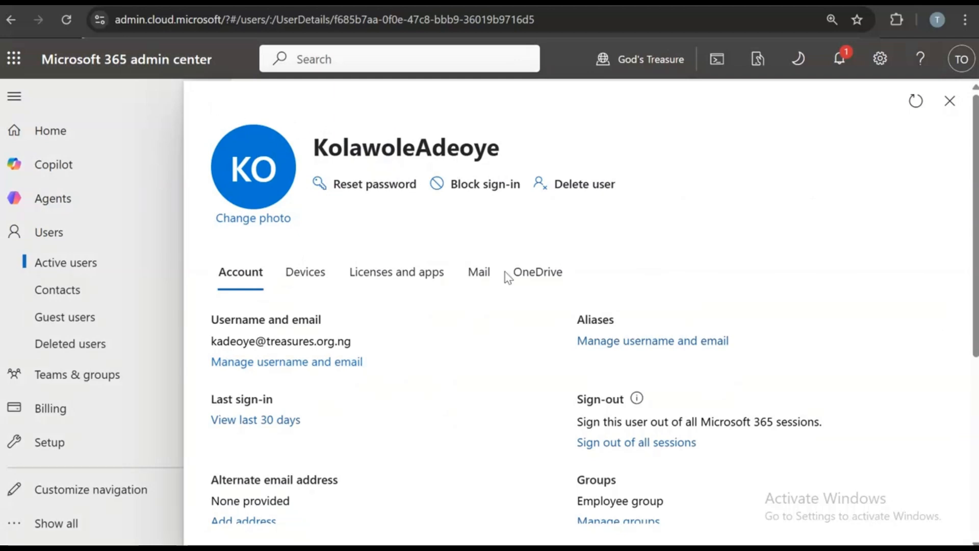
{"action": "scroll", "coordinate": [542, 330], "scroll_direction": "down", "scroll_amount": 5}
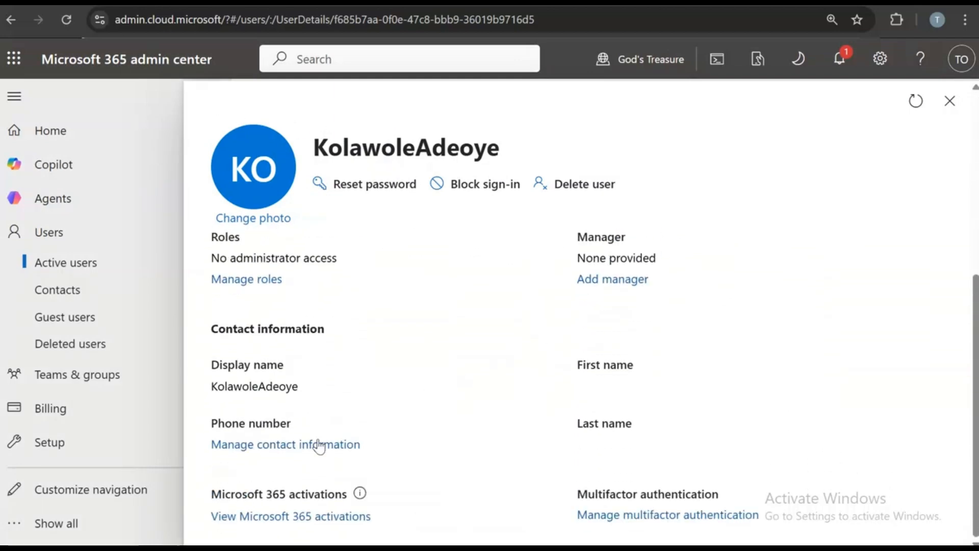
- Edit the user's display name to put a space between first and last names, and save
{"action": "left_click", "coordinate": [319, 447]}
{"action": "left_click", "coordinate": [262, 357]}
{"action": "left_click", "coordinate": [272, 528]}
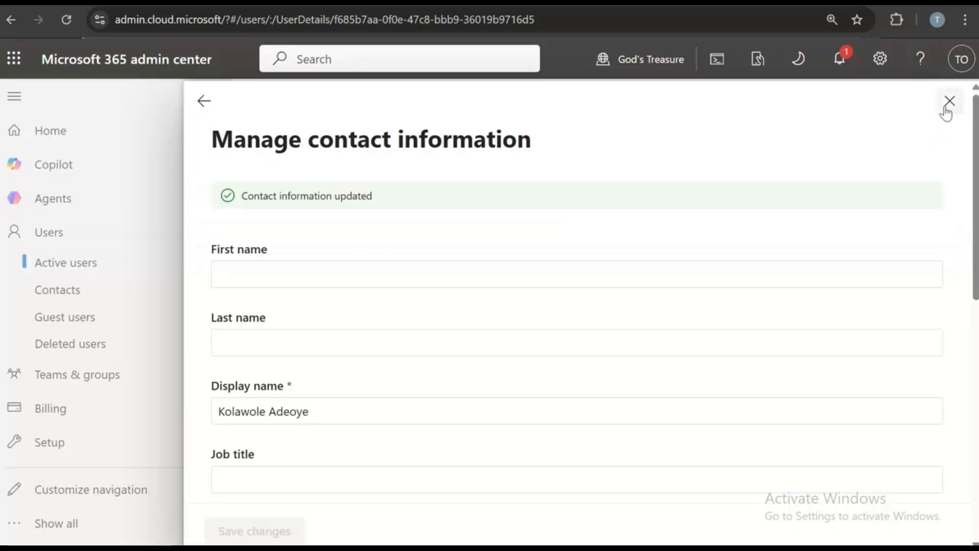
{"action": "left_click", "coordinate": [949, 101]}
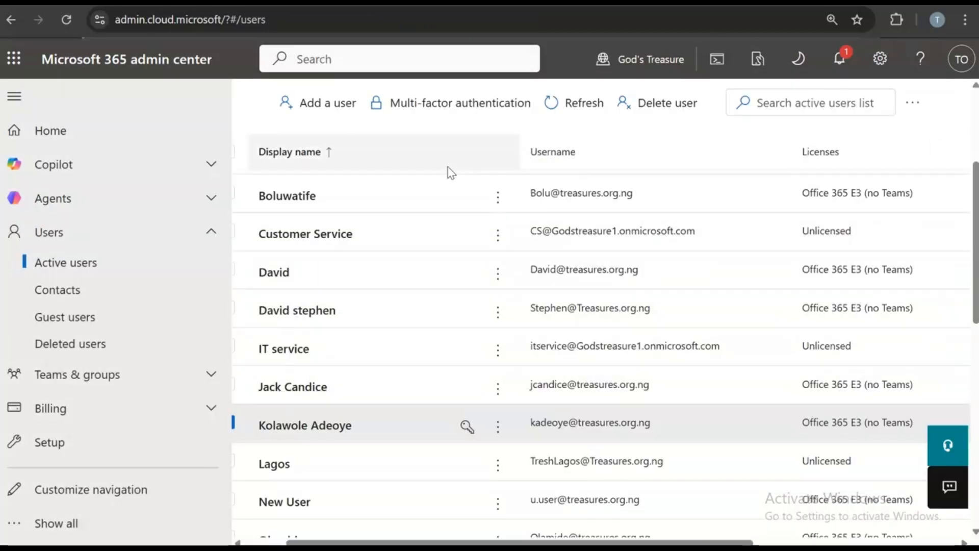
- Clear the existing tokens from the Create user Display Name field
{"action": "left_click", "coordinate": [477, 2]}
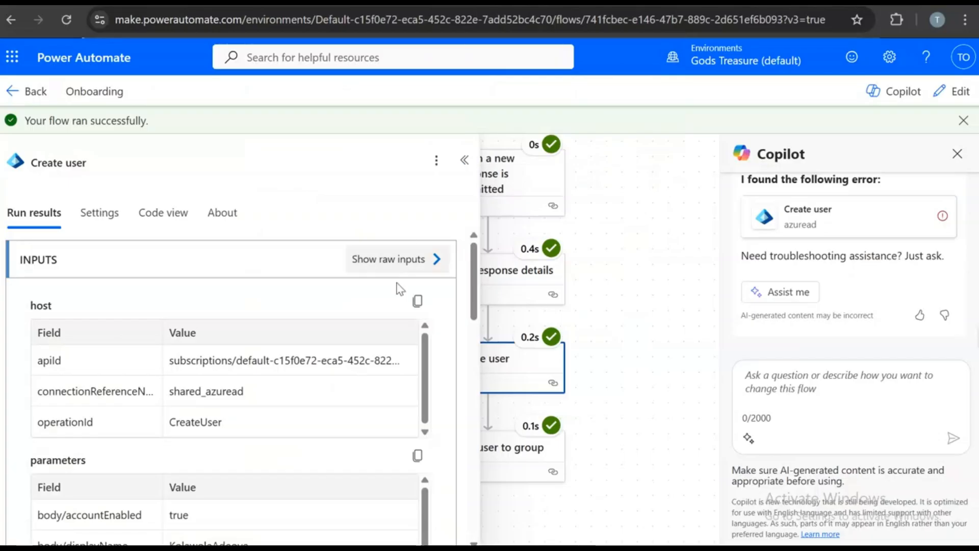
{"action": "left_click", "coordinate": [464, 160]}
{"action": "left_click", "coordinate": [480, 373]}
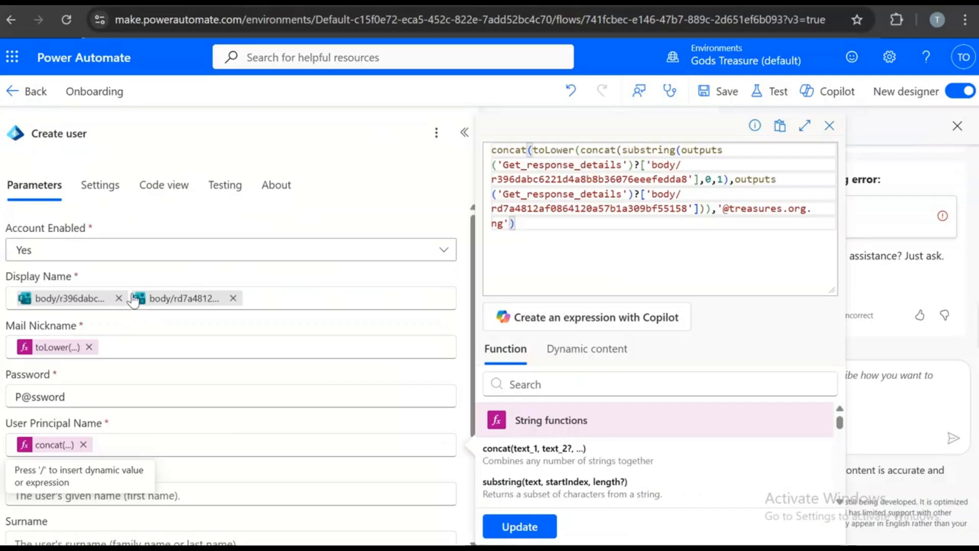
{"action": "key", "text": "Escape"}
{"action": "left_click", "coordinate": [121, 300]}
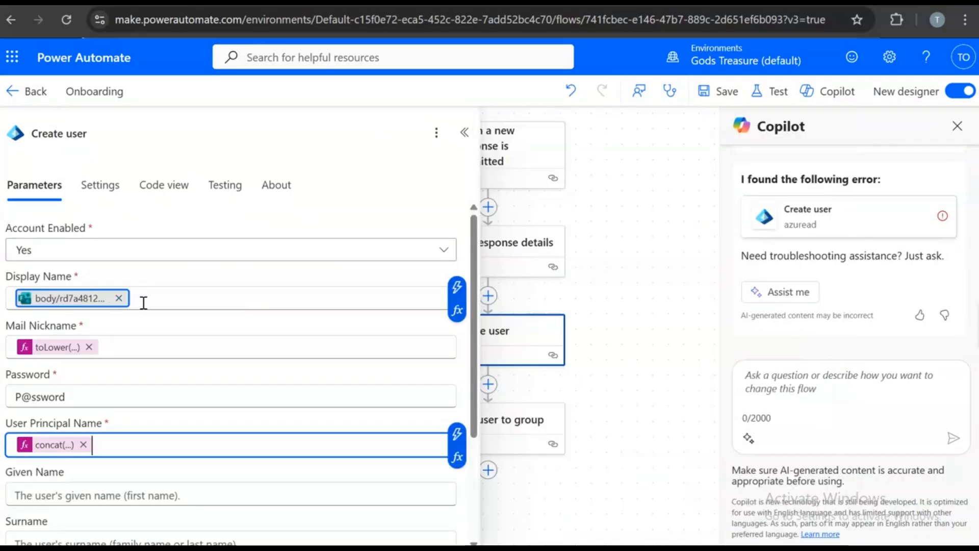
{"action": "left_click", "coordinate": [142, 300]}
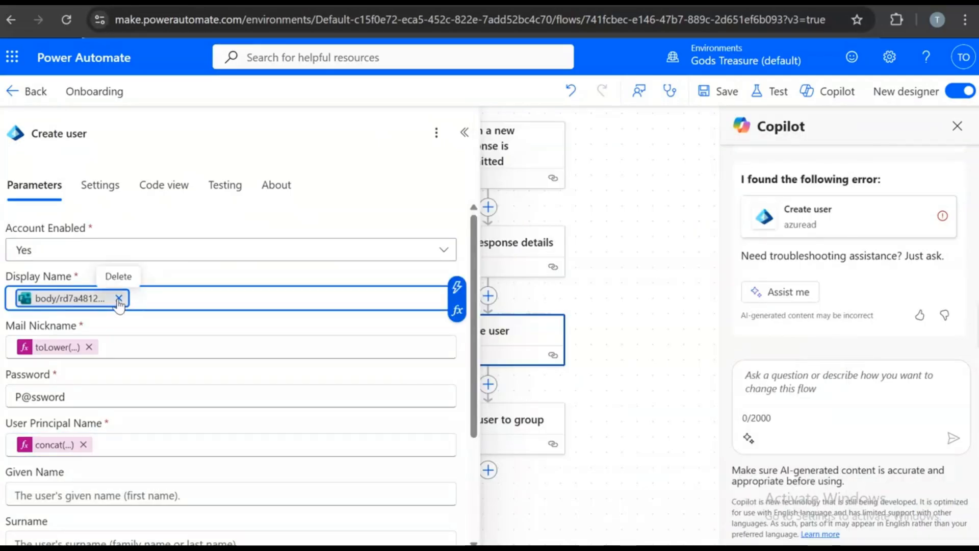
{"action": "left_click", "coordinate": [120, 299]}
- Fill Display Name with the First Name and Last Name answers and save the flow
{"action": "type", "text": "/"}
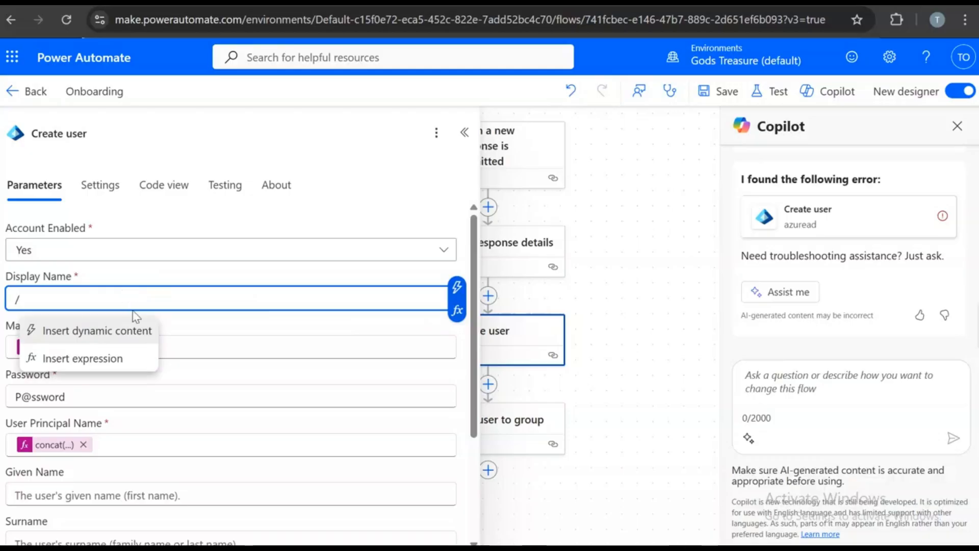
{"action": "left_click", "coordinate": [132, 333]}
{"action": "left_click", "coordinate": [502, 357]}
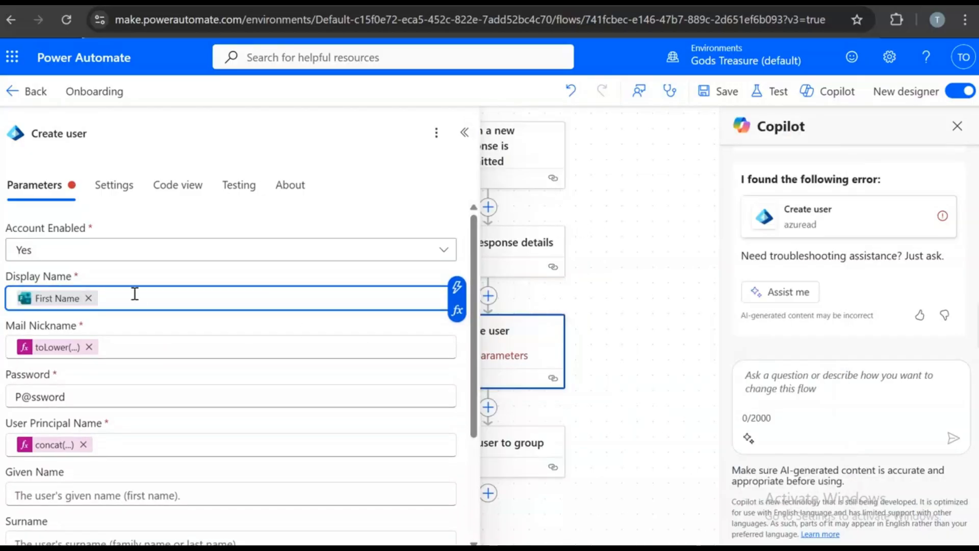
{"action": "type", "text": "/"}
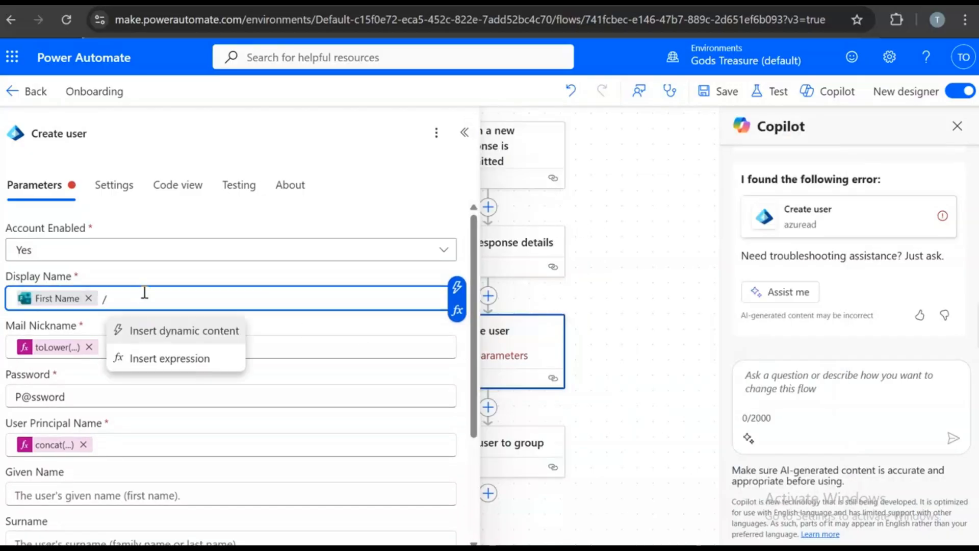
{"action": "left_click", "coordinate": [170, 331]}
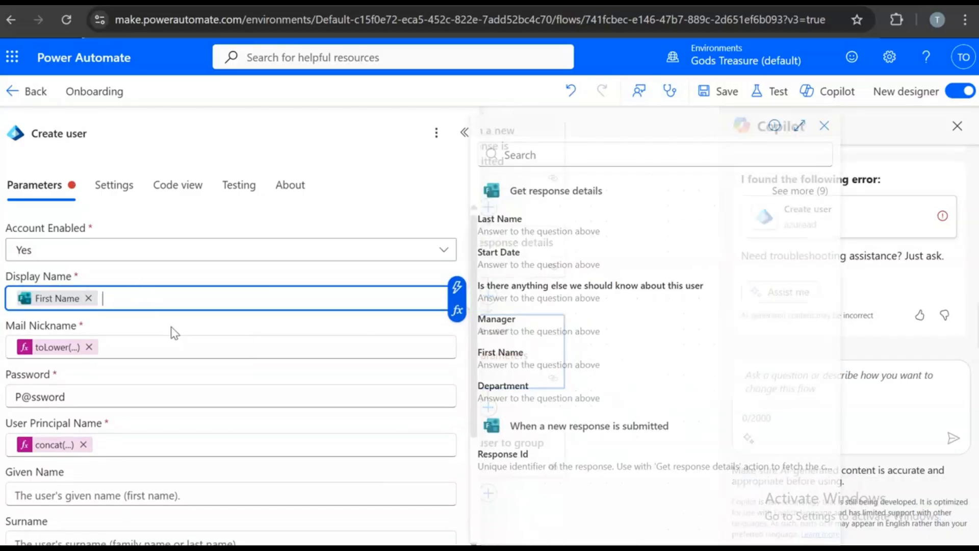
{"action": "left_click", "coordinate": [526, 225]}
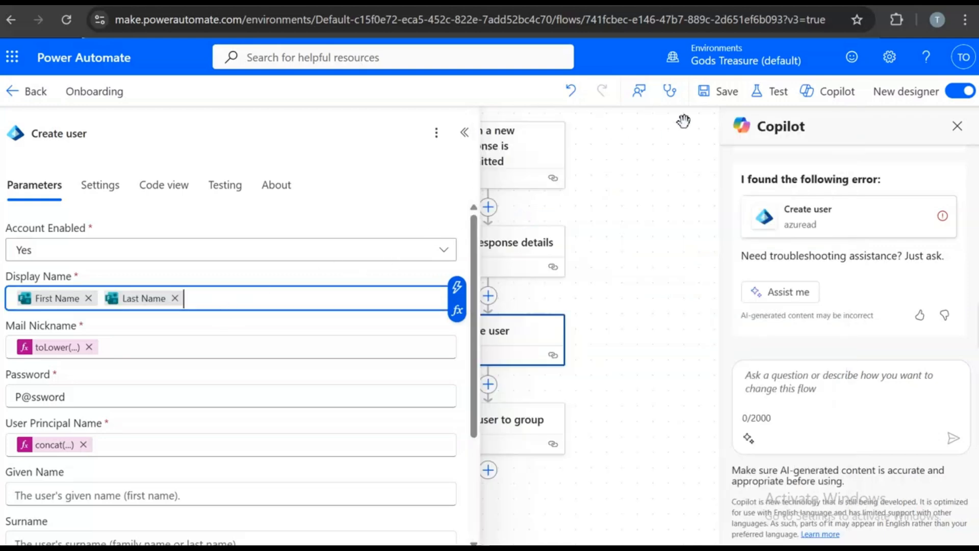
{"action": "left_click", "coordinate": [722, 92]}
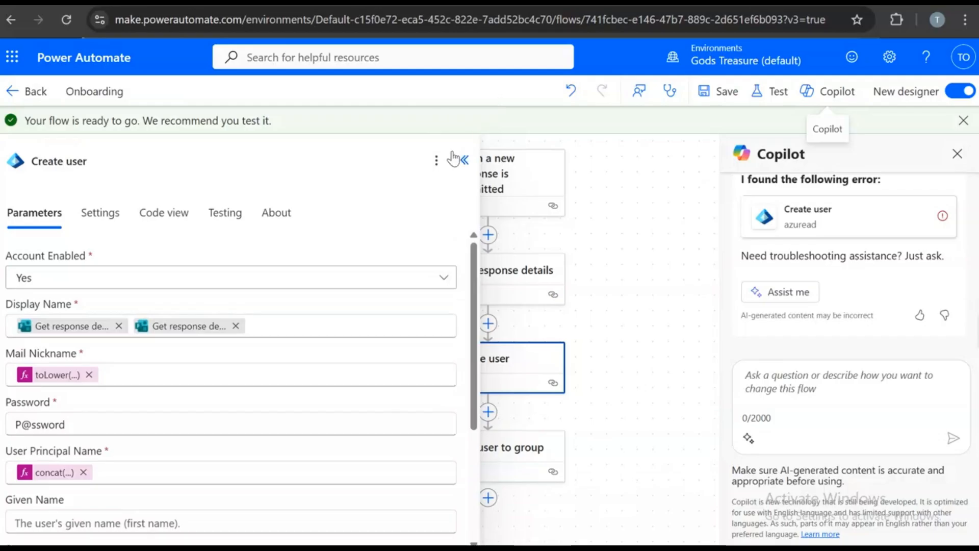
{"action": "left_click", "coordinate": [463, 159]}
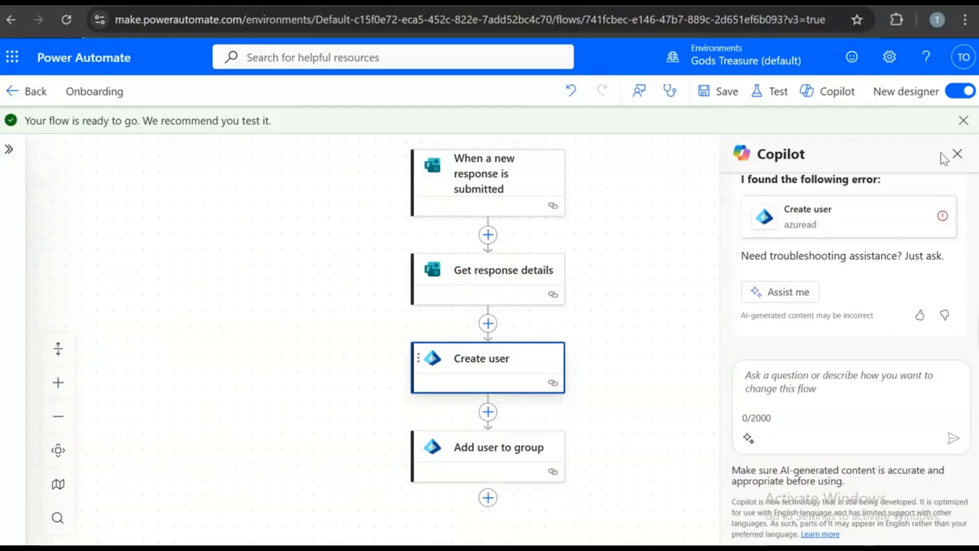
- Dismiss Copilot and the flow-ready notice, then review Create user's Display Name field
{"action": "left_click", "coordinate": [957, 154]}
{"action": "left_click", "coordinate": [962, 120]}
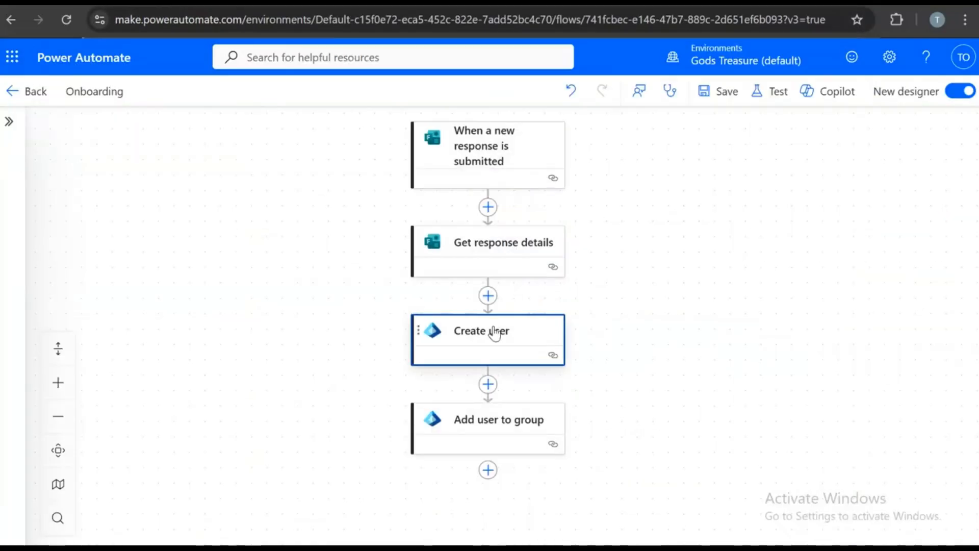
{"action": "left_click", "coordinate": [495, 333]}
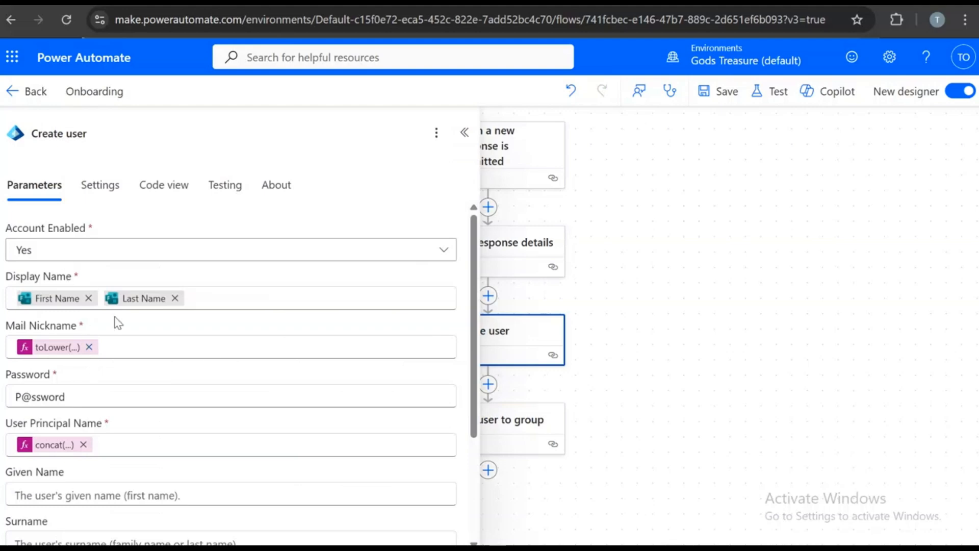
{"action": "left_click", "coordinate": [216, 302]}
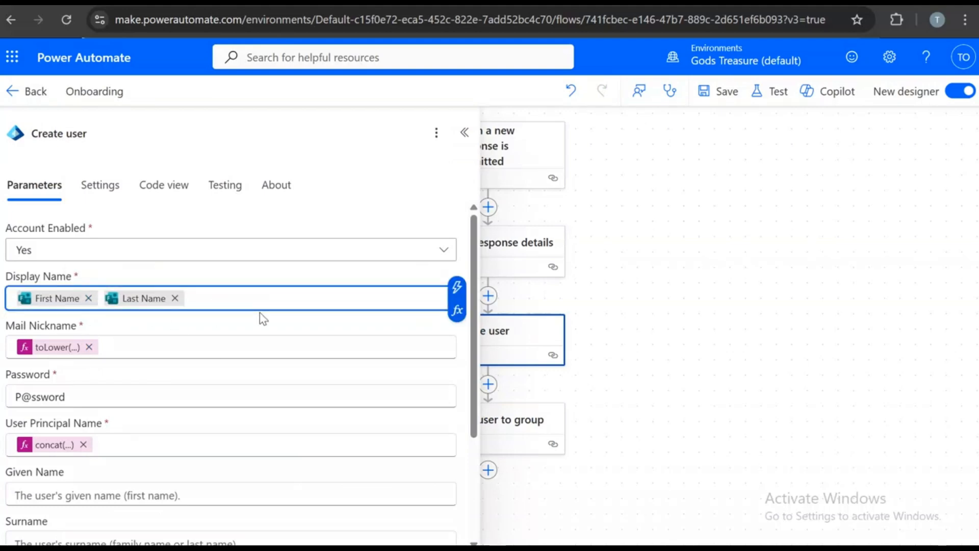
{"action": "type", "text": "/"}
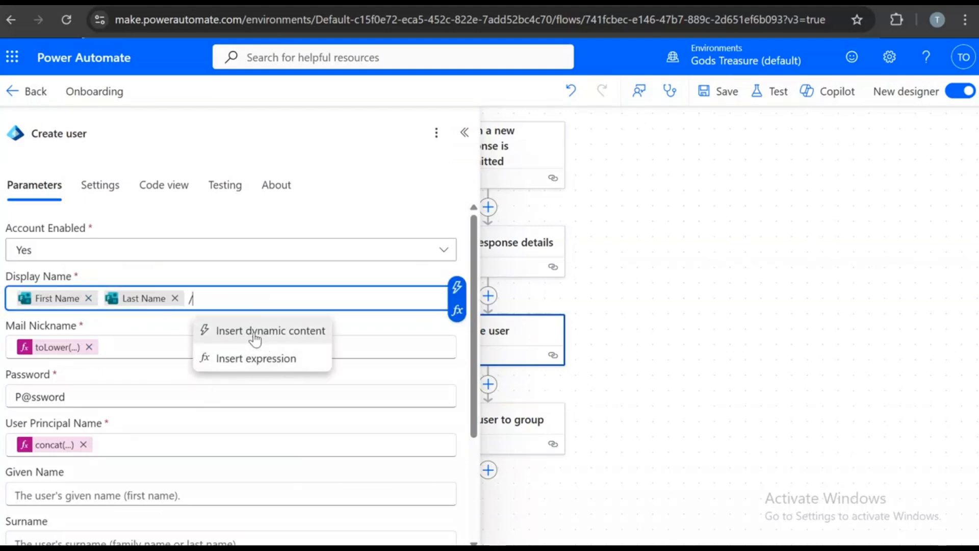
{"action": "key", "text": "BackSpace"}
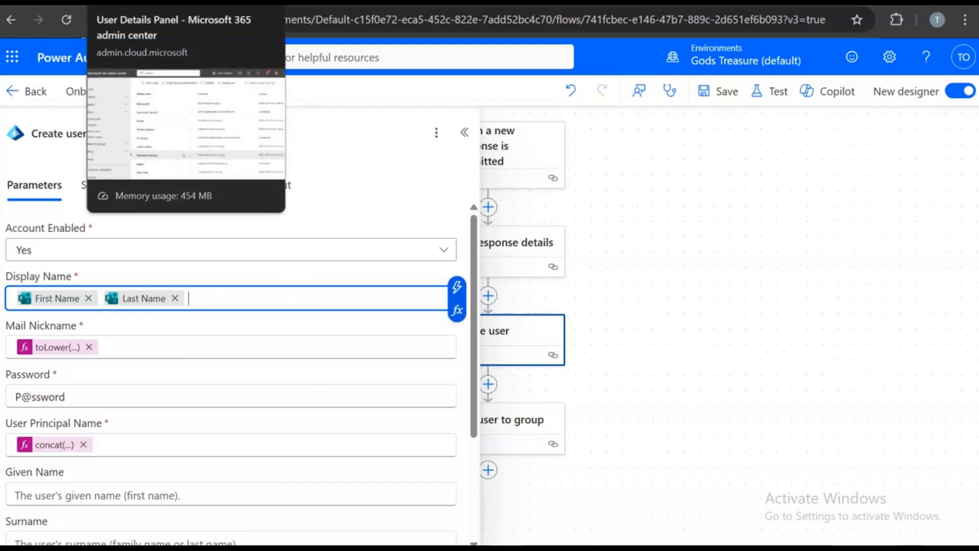
- Collapse the parameters panel and scroll over the four-step flow canvas
{"action": "left_click", "coordinate": [464, 132]}
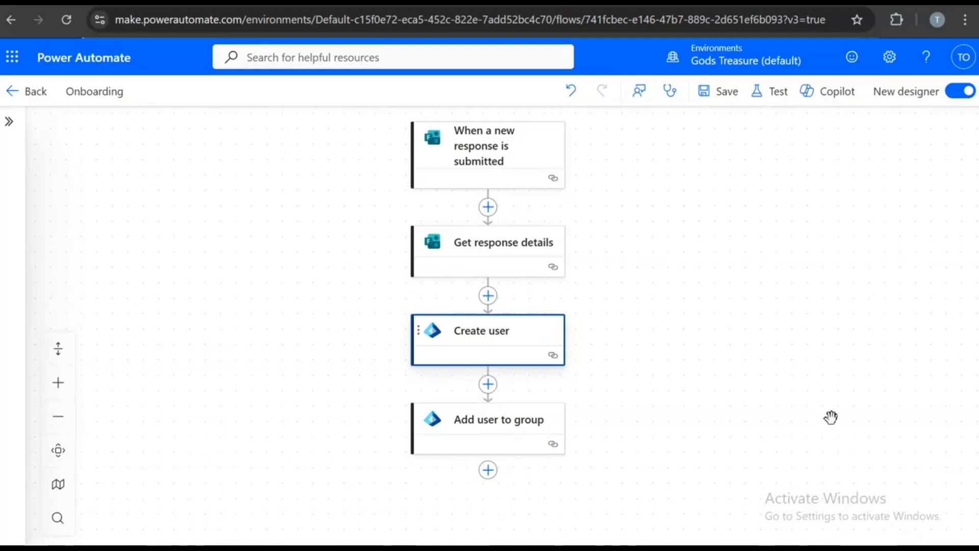
{"action": "scroll", "coordinate": [836, 408], "scroll_direction": "up", "scroll_amount": 2}
{"action": "scroll", "coordinate": [837, 406], "scroll_direction": "down", "scroll_amount": 1}
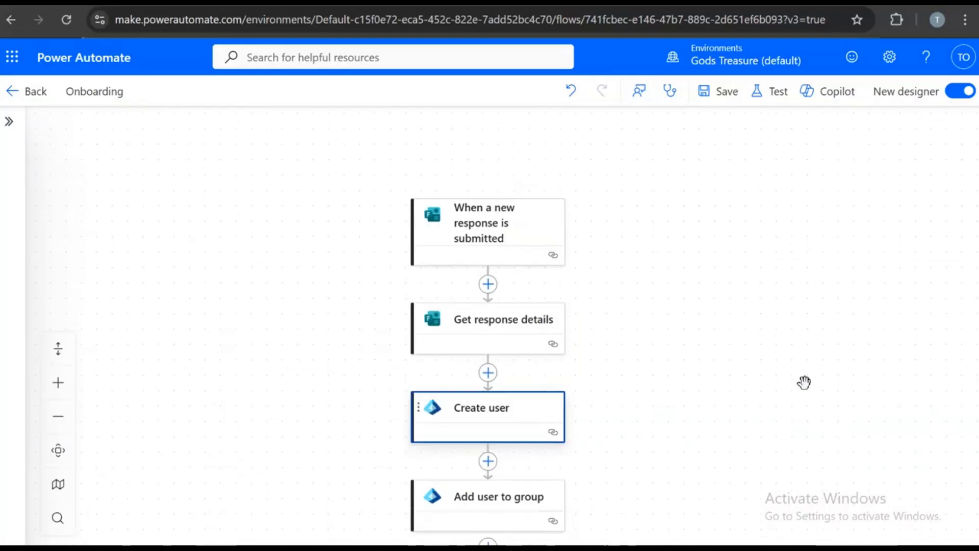
{"action": "scroll", "coordinate": [802, 374], "scroll_direction": "down", "scroll_amount": 1}
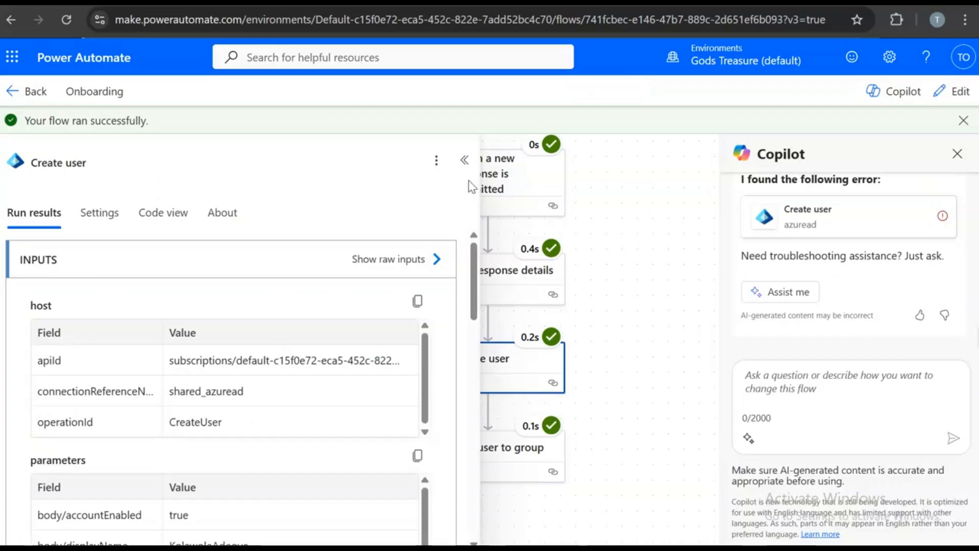
- Collapse the run details, go to the admin center, and scroll to the top of Active users
{"action": "left_click", "coordinate": [464, 160]}
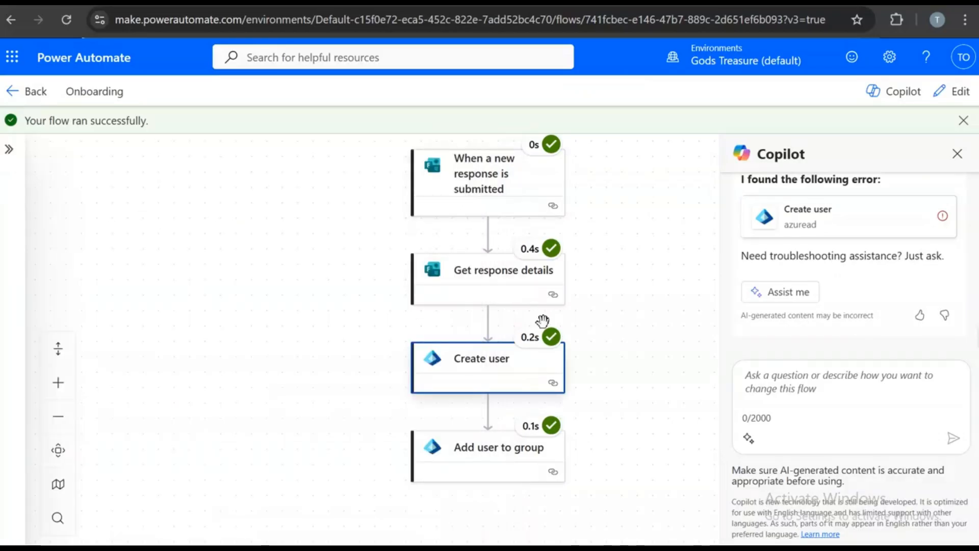
{"action": "scroll", "coordinate": [542, 322], "scroll_direction": "up", "scroll_amount": 2}
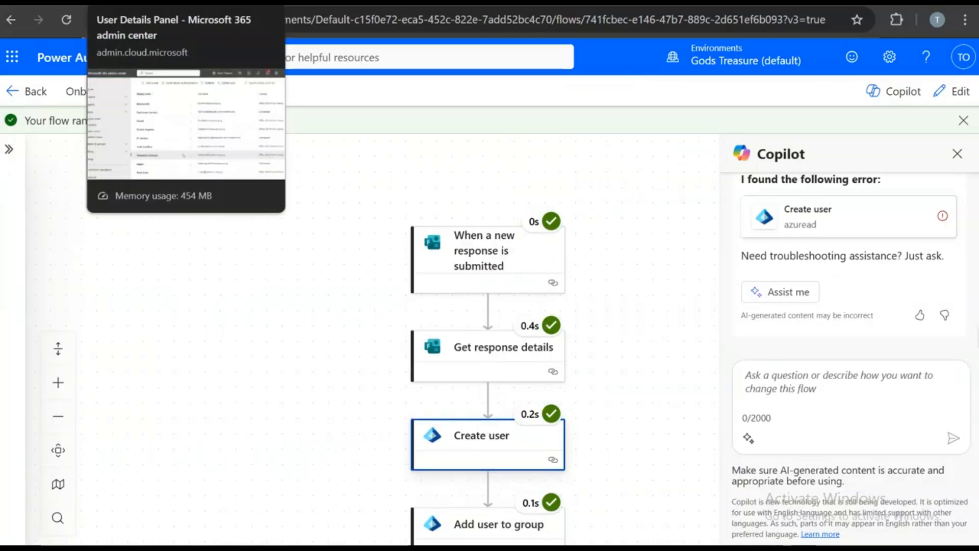
{"action": "left_click", "coordinate": [130, 2]}
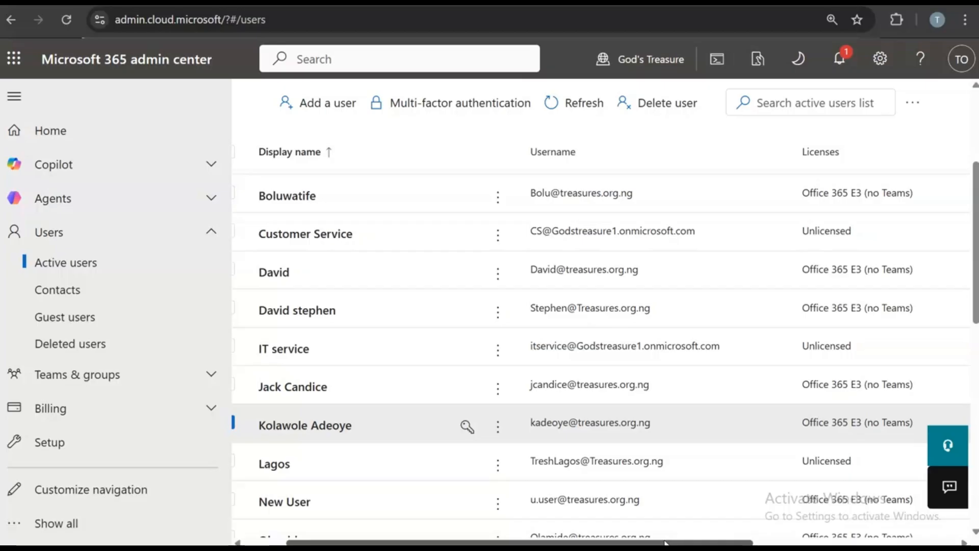
{"action": "left_click_drag", "start_coordinate": [672, 543], "coordinate": [632, 543]}
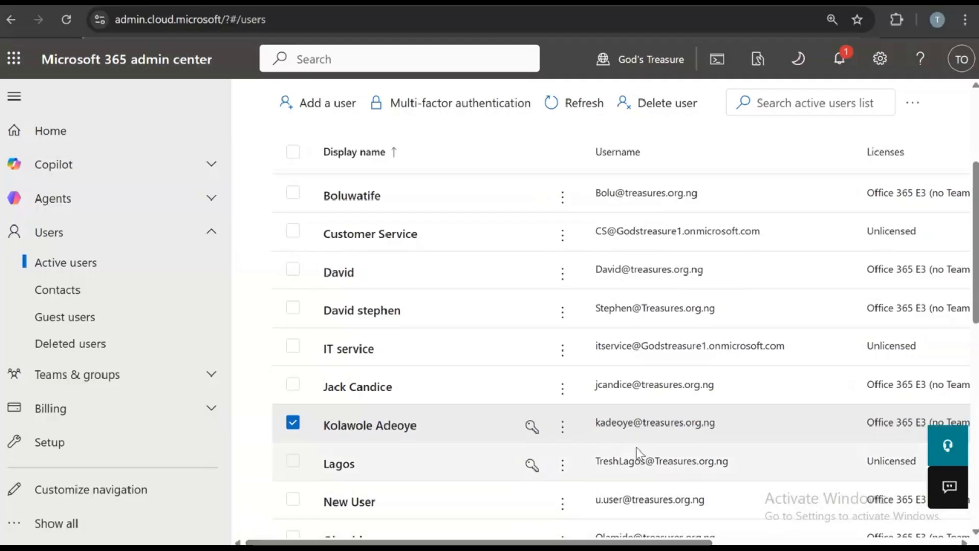
{"action": "scroll", "coordinate": [811, 332], "scroll_direction": "up", "scroll_amount": 5}
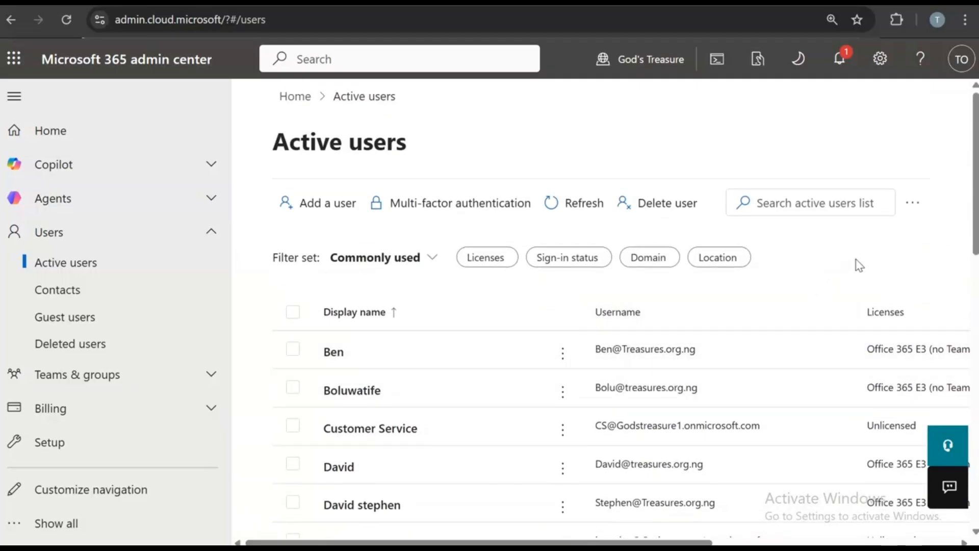